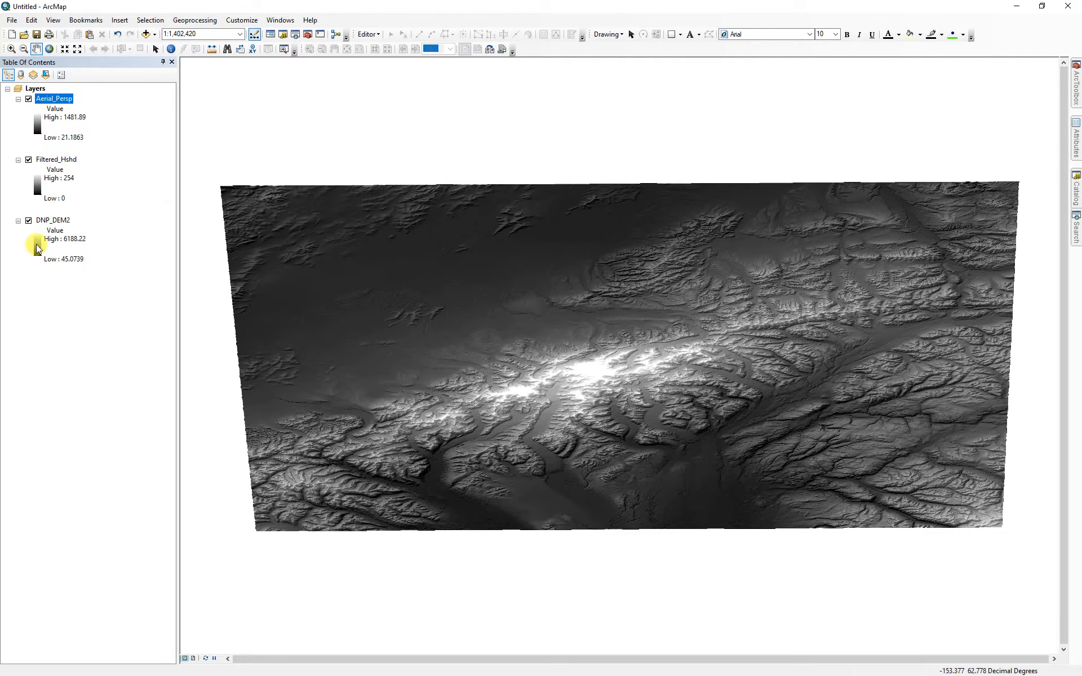
# - Move the DNP_DEM2 layer above Aerial_Persp and hide both layers so only Filtered_Hshd displays
pyautogui.moveTo(49, 220); pyautogui.dragTo(56, 97)
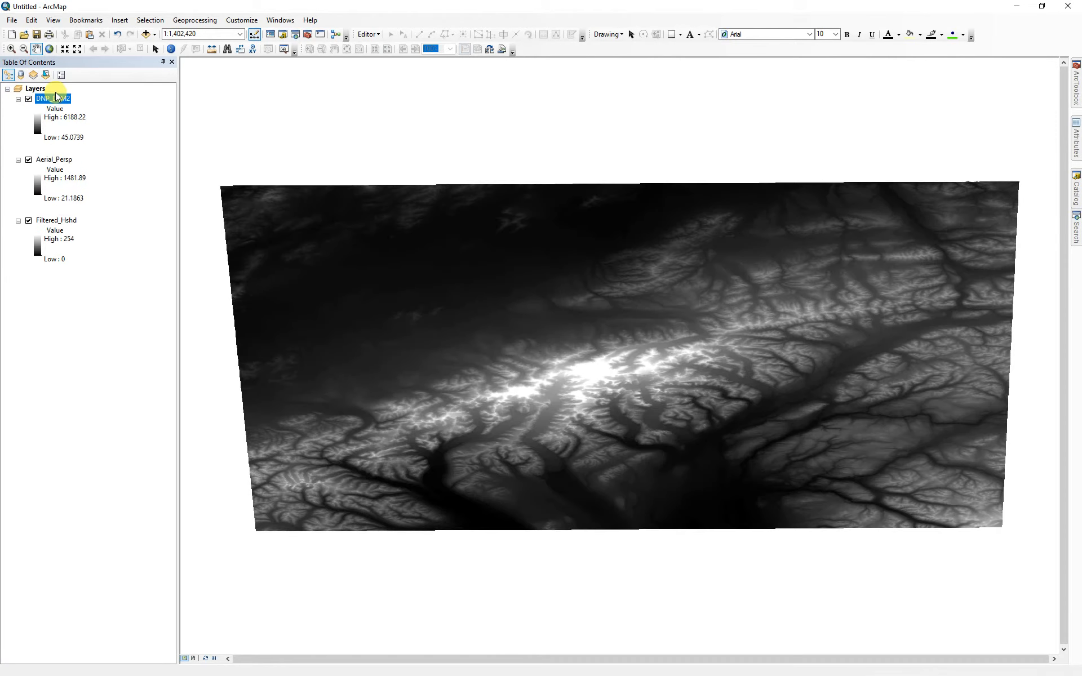
pyautogui.click(28, 98)
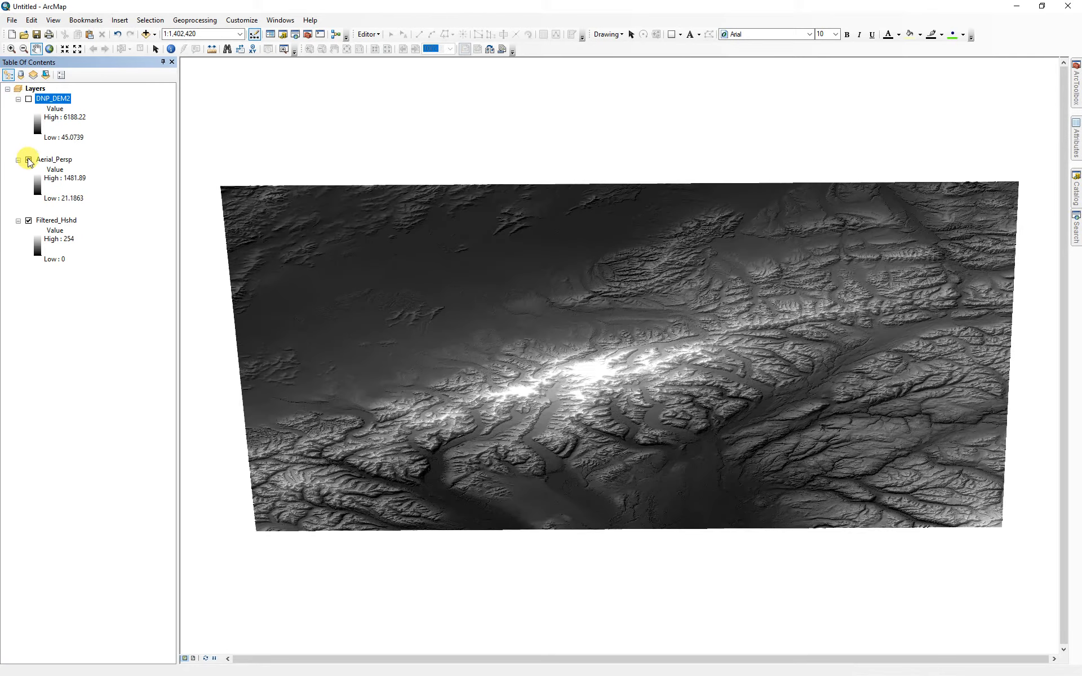
pyautogui.click(28, 160)
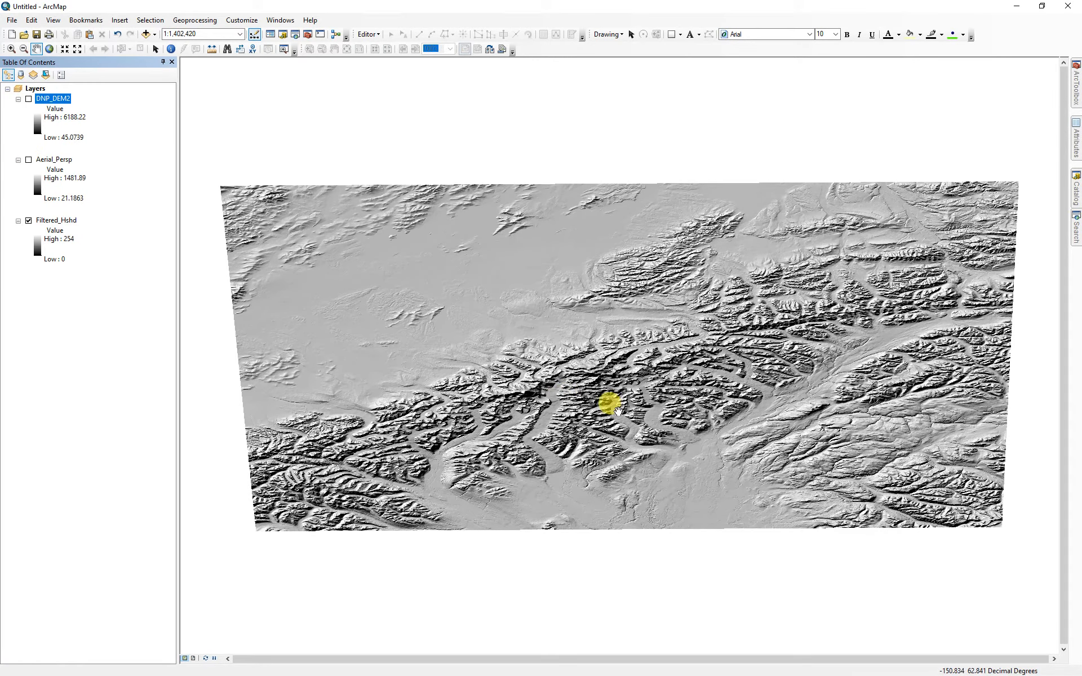
pyautogui.scroll(3, 593, 393)
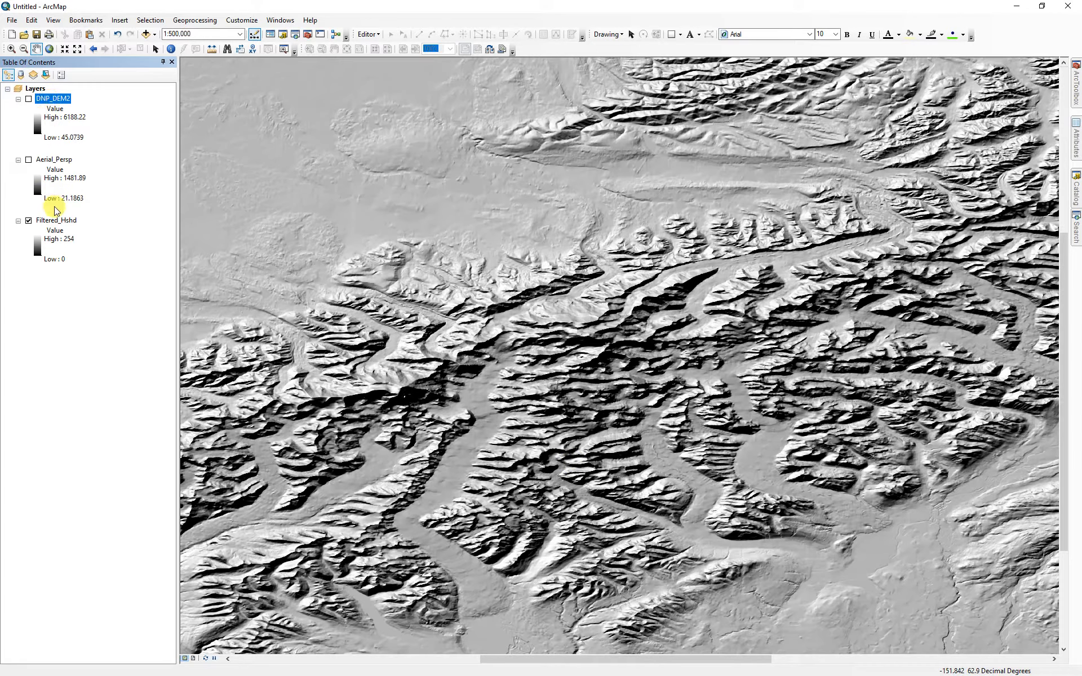
pyautogui.keyDown('alt'); pyautogui.click(54, 224); pyautogui.keyUp('alt')
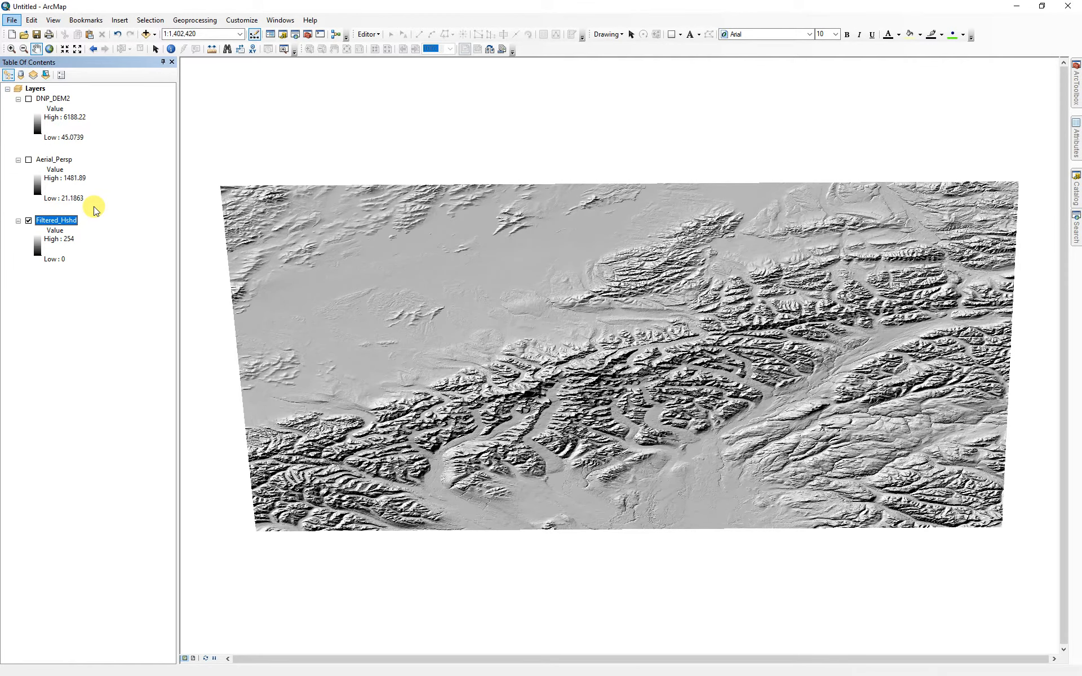
pyautogui.moveTo(1073, 88)
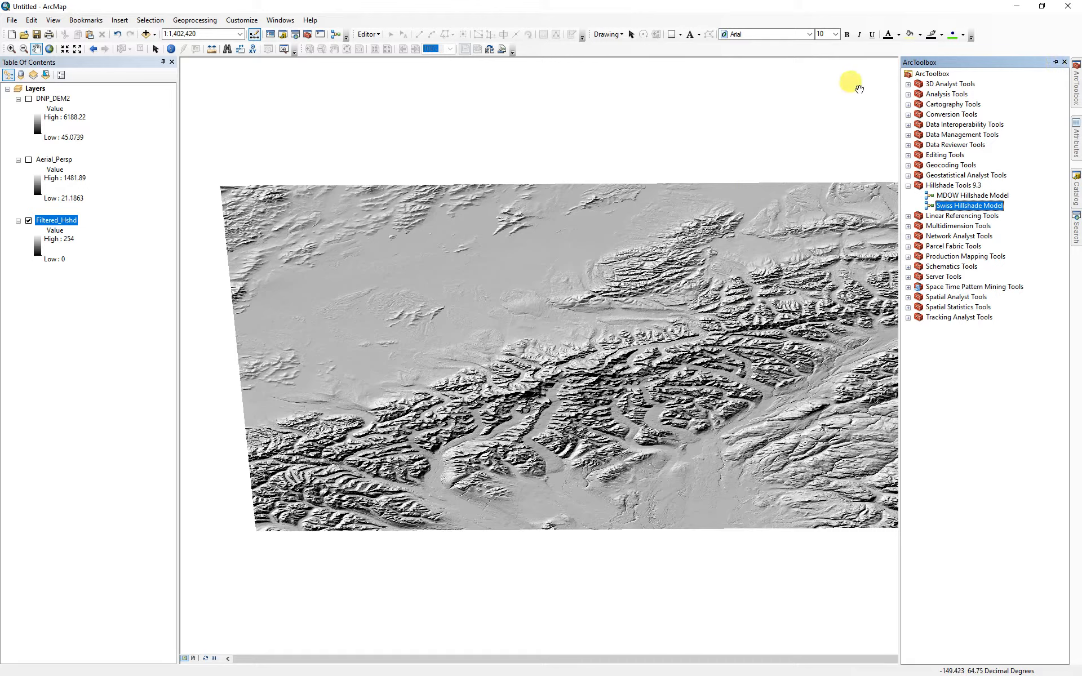
pyautogui.click(1056, 64)
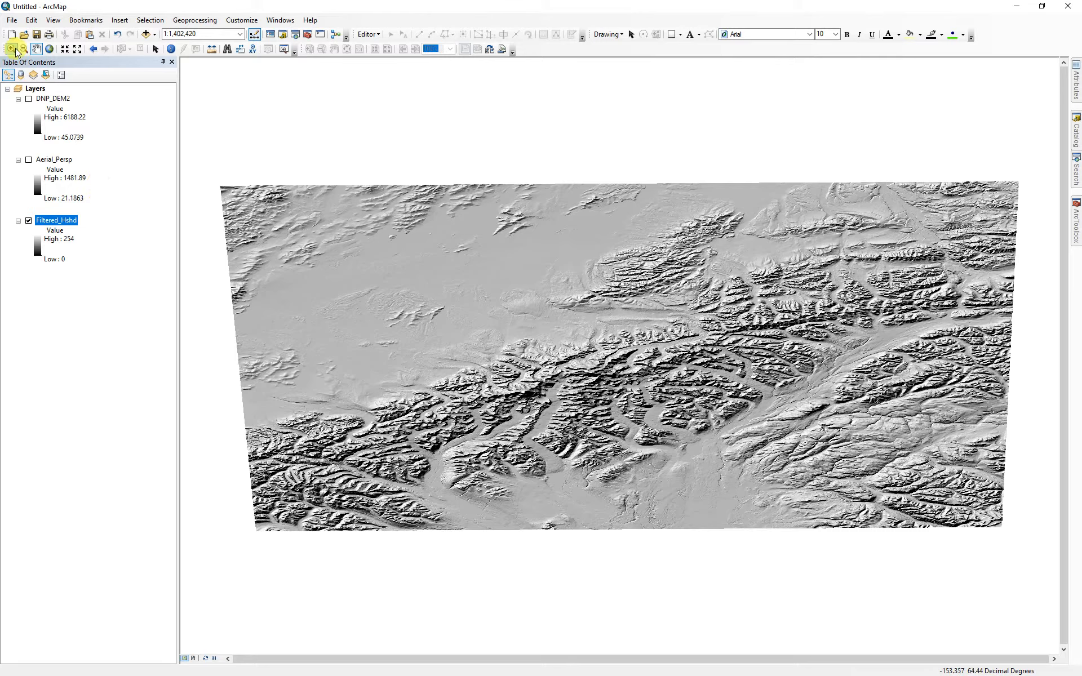
# - Search the data frame's available coordinate systems for Alaska
pyautogui.doubleClick(36, 89)
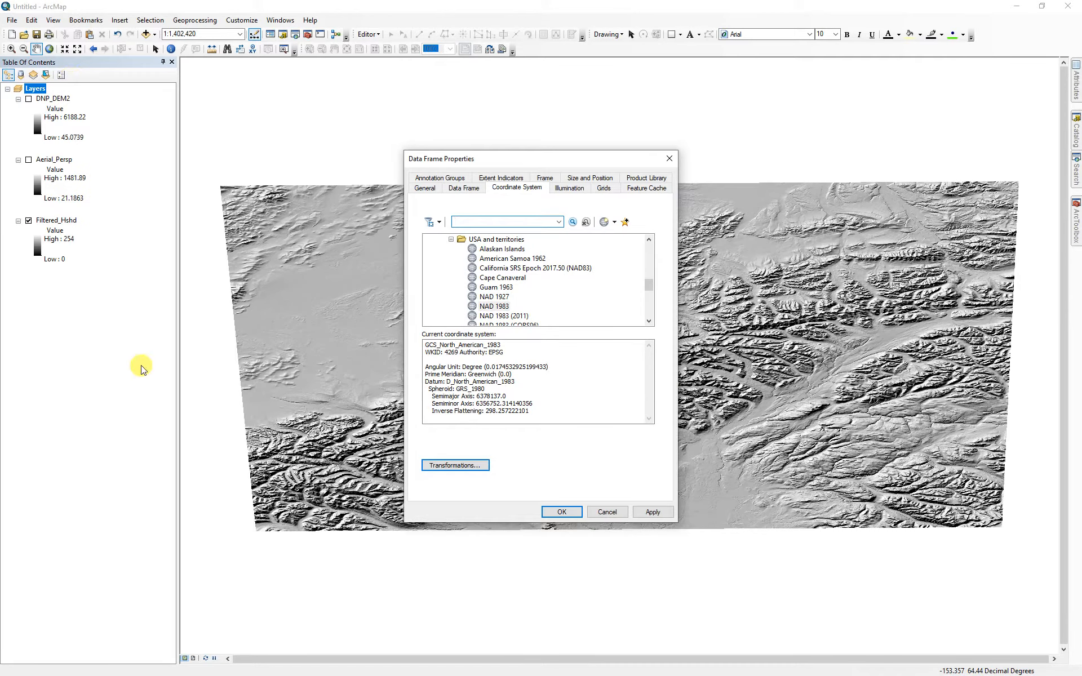
pyautogui.click(451, 239)
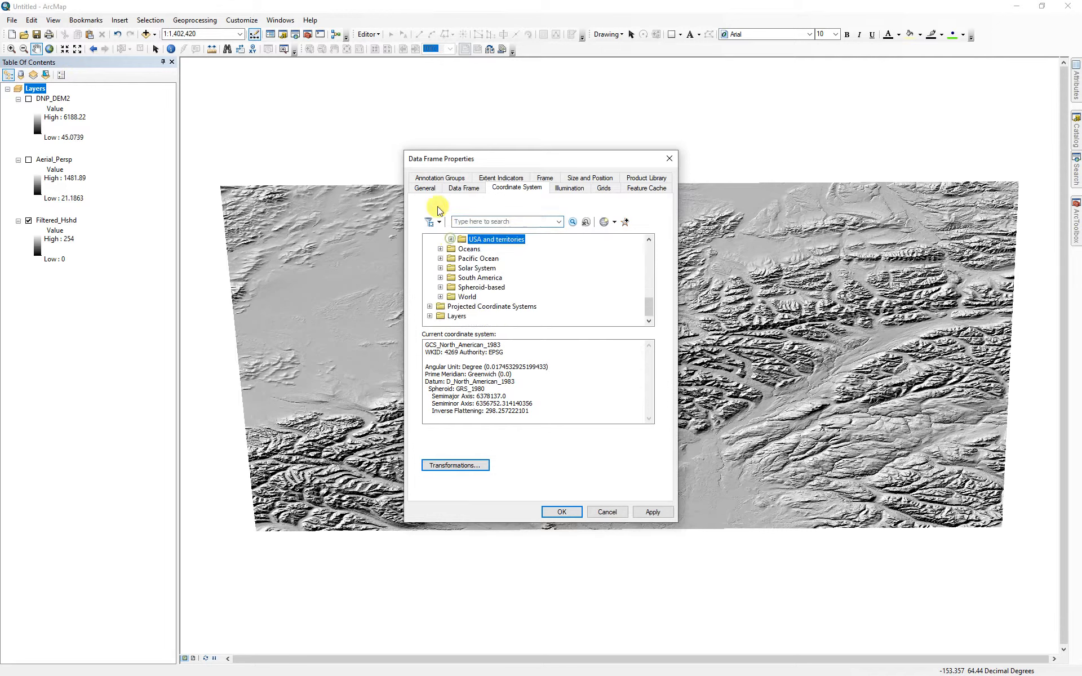
pyautogui.click(462, 219)
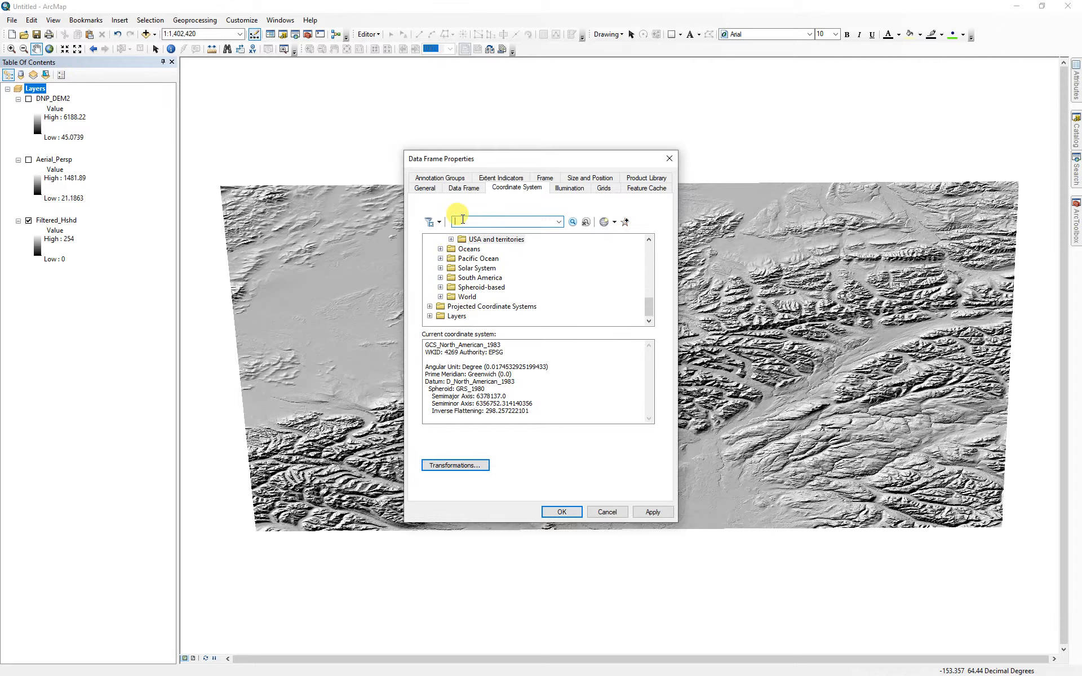
pyautogui.write('Alaska')
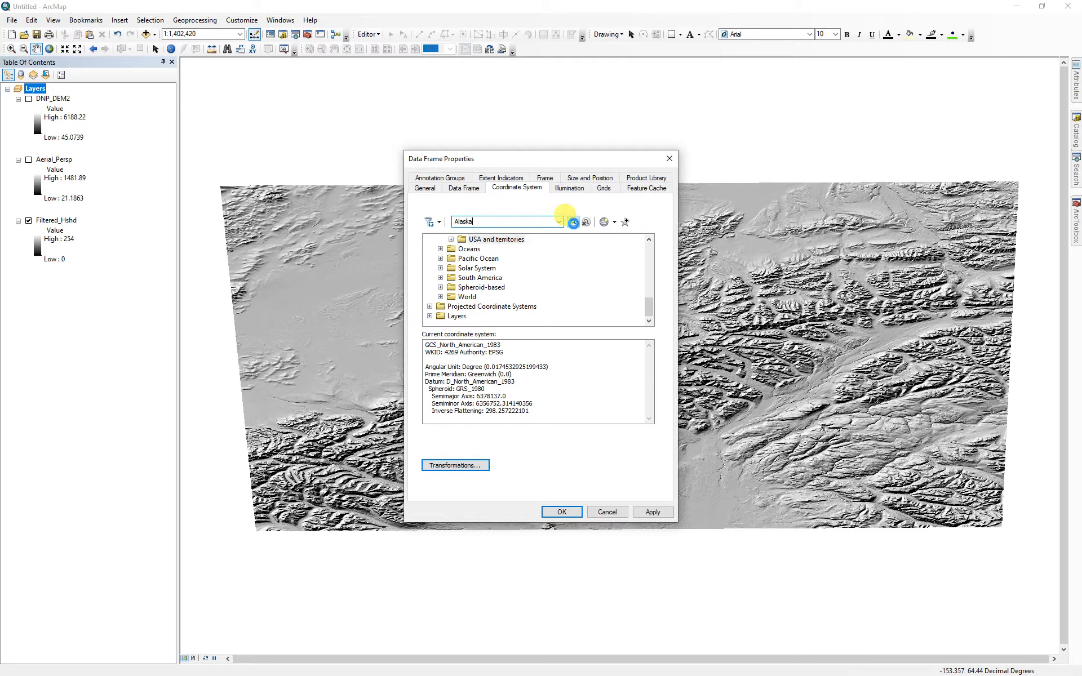
pyautogui.click(572, 222)
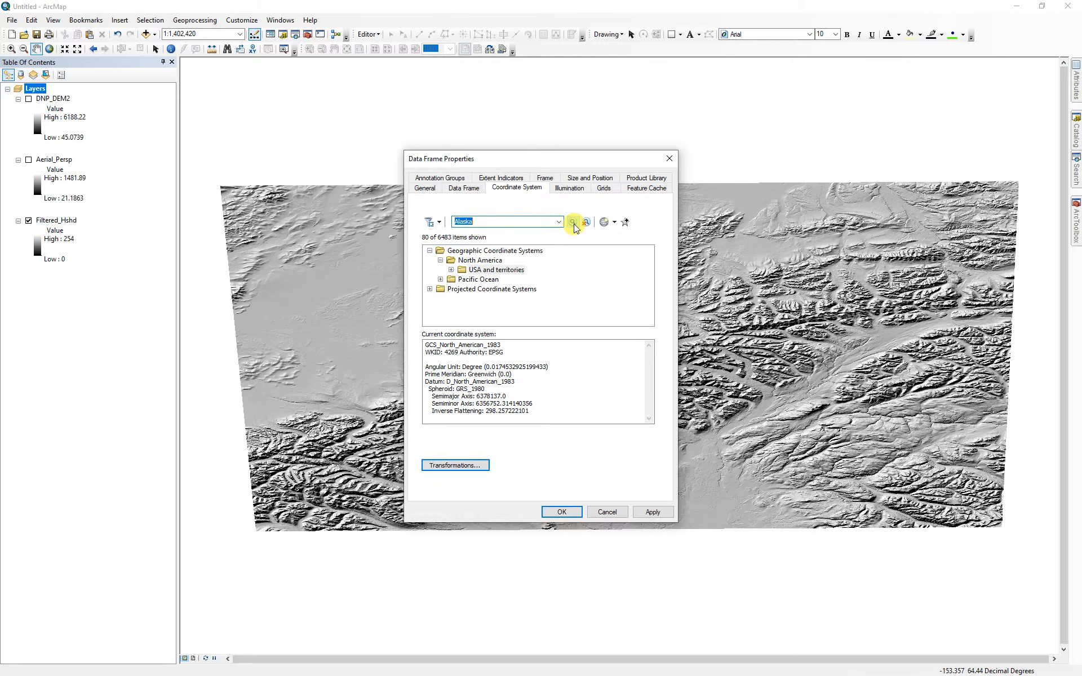
# - Set the data frame's projected coordinate system to NAD 1983 NSRS2007 Alaska Albers (Meters), accepting the differing geographic coordinate system
pyautogui.click(429, 288)
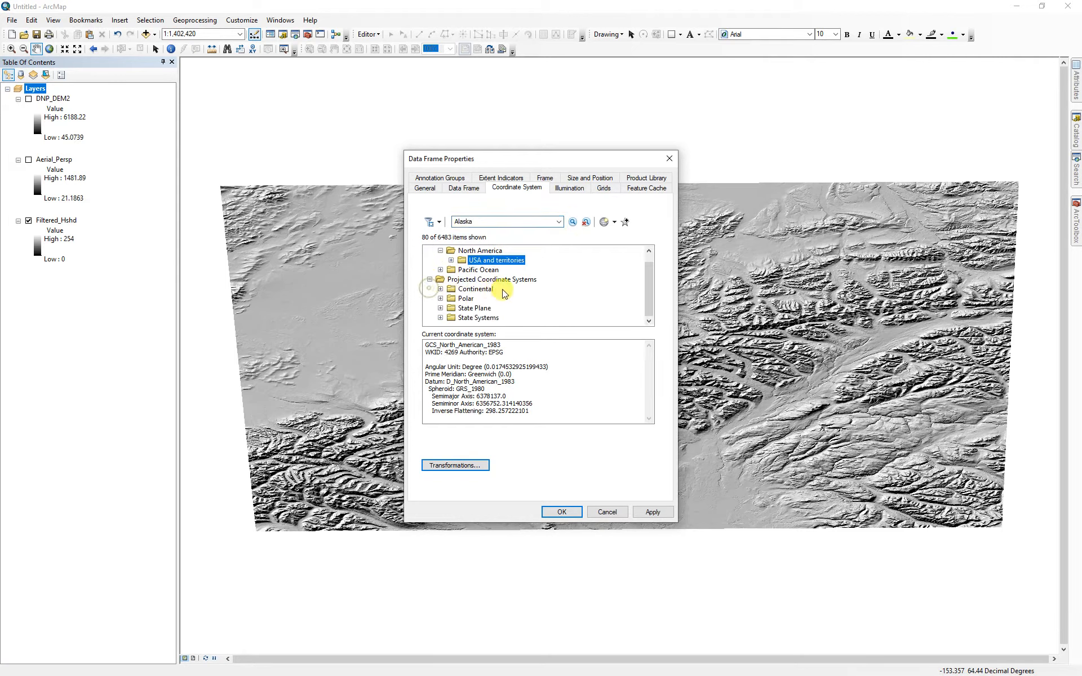
pyautogui.click(440, 317)
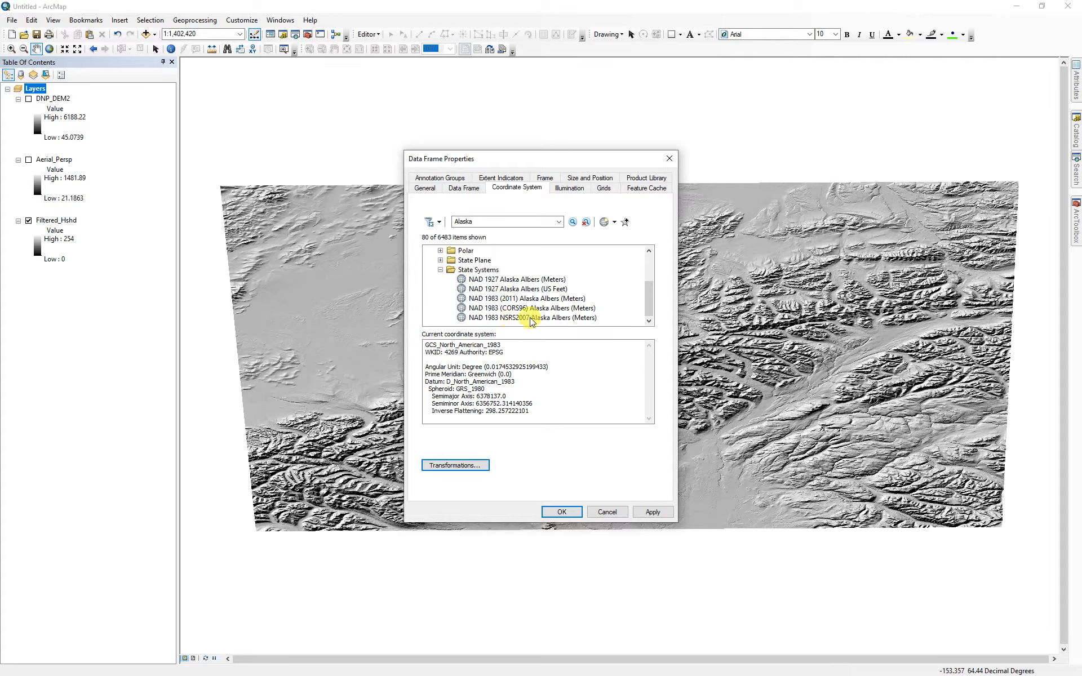
pyautogui.click(585, 319)
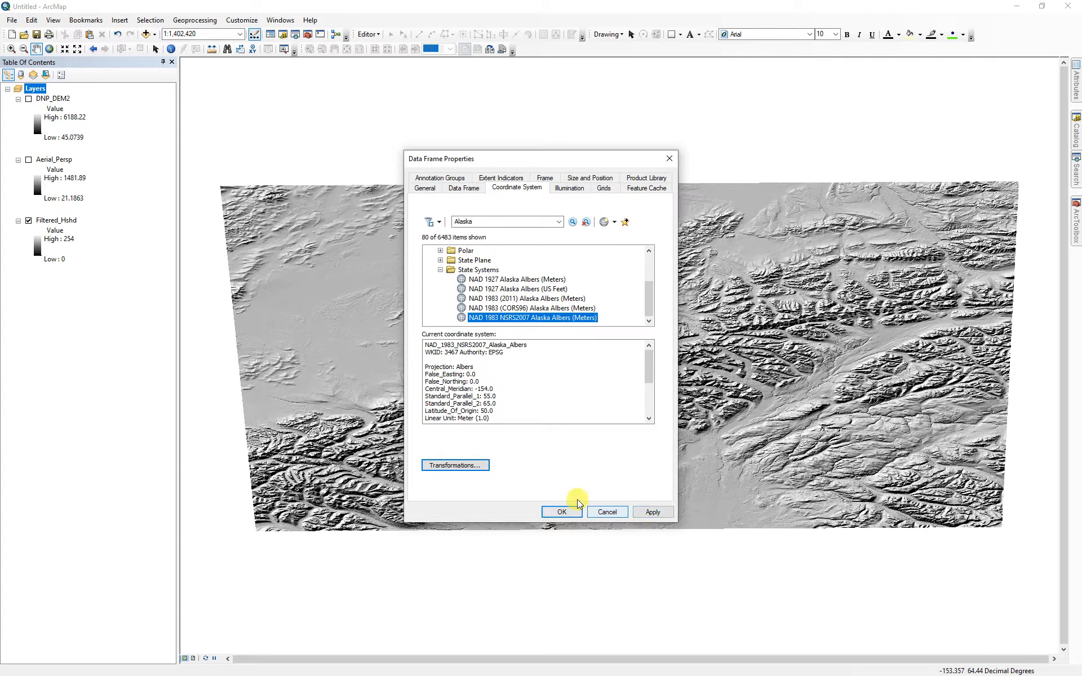
pyautogui.click(644, 513)
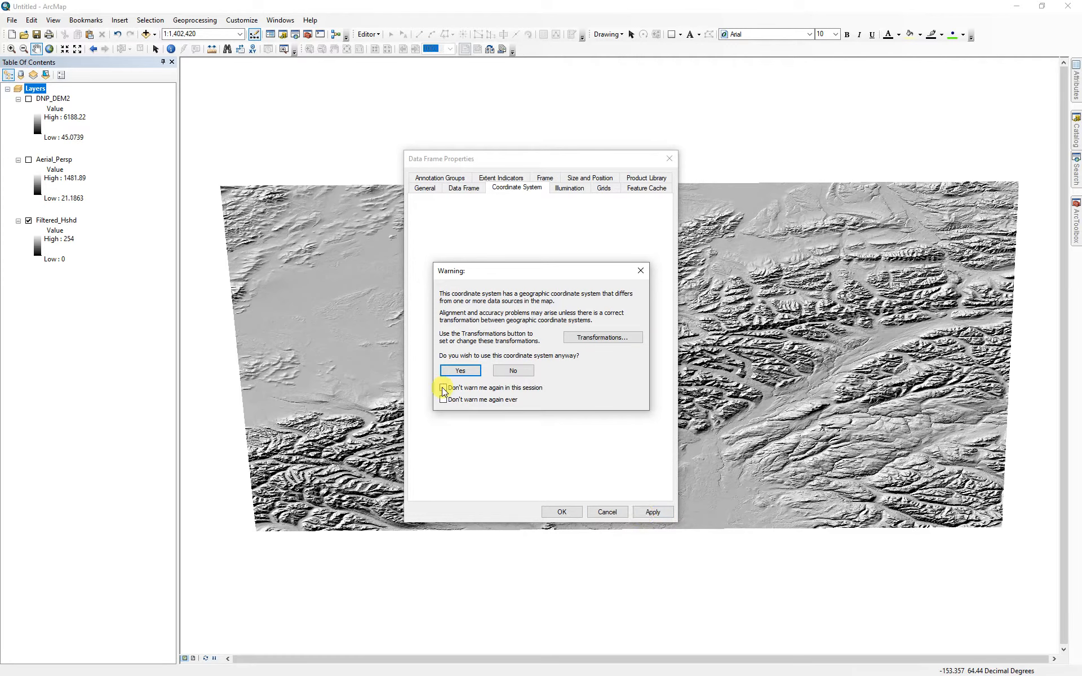
pyautogui.click(460, 371)
pyautogui.moveTo(543, 152); pyautogui.dragTo(184, 138)
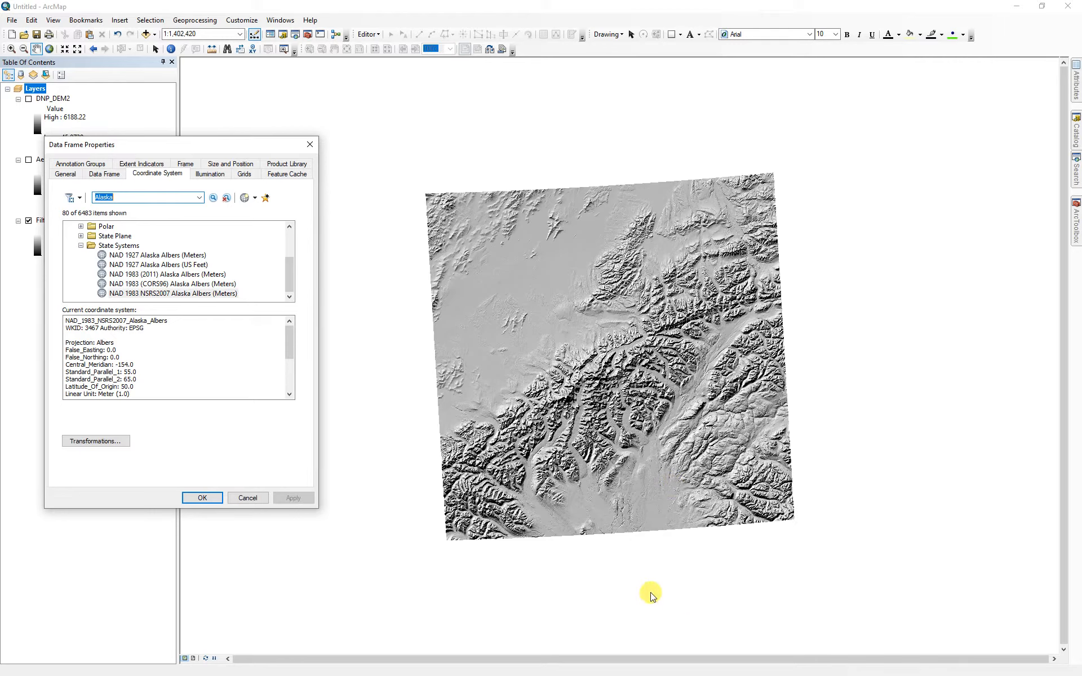
pyautogui.click(204, 498)
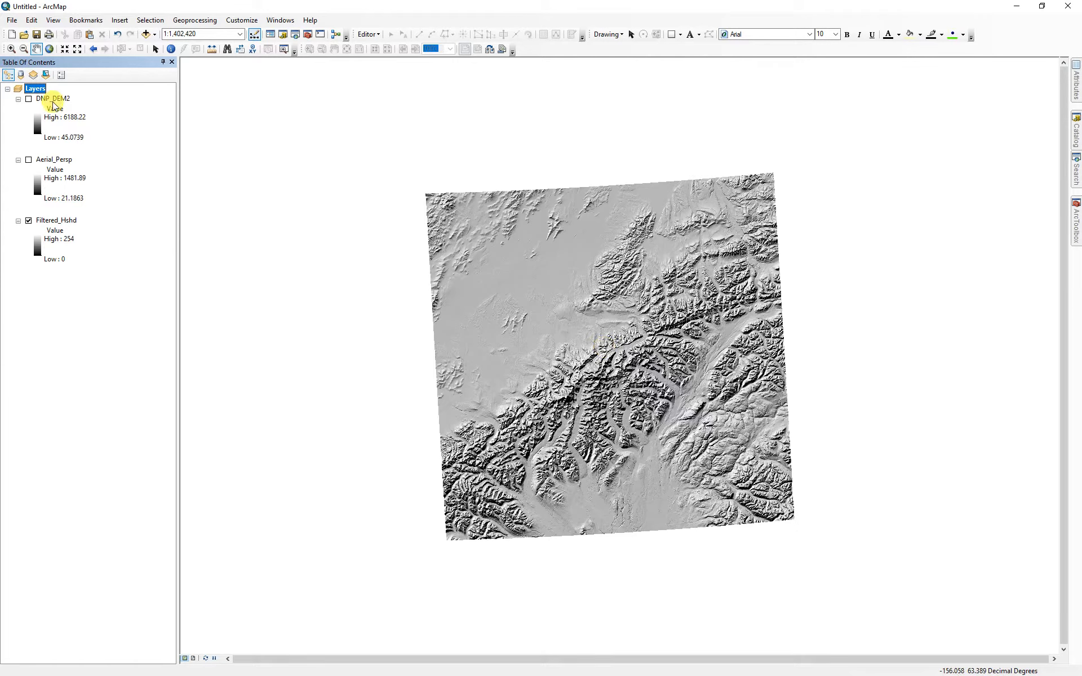
# - Set the central meridian of the data frame's Alaska Albers projection to -150
pyautogui.doubleClick(34, 89)
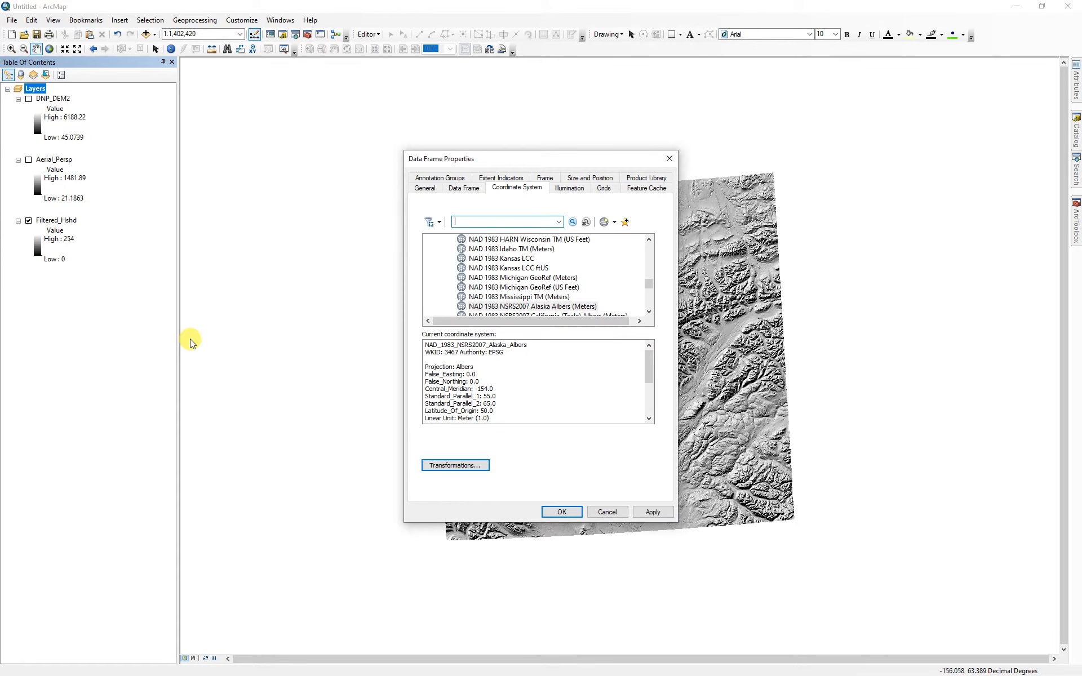
pyautogui.rightClick(549, 307)
pyautogui.click(585, 344)
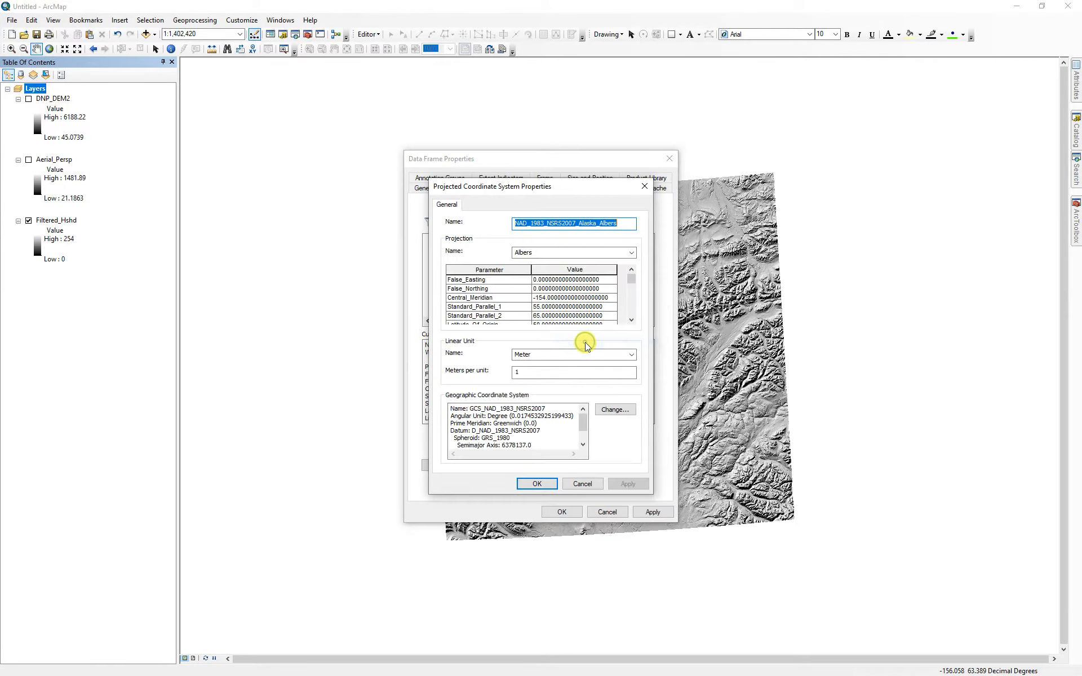
pyautogui.click(610, 298)
pyautogui.moveTo(610, 298); pyautogui.dragTo(544, 298)
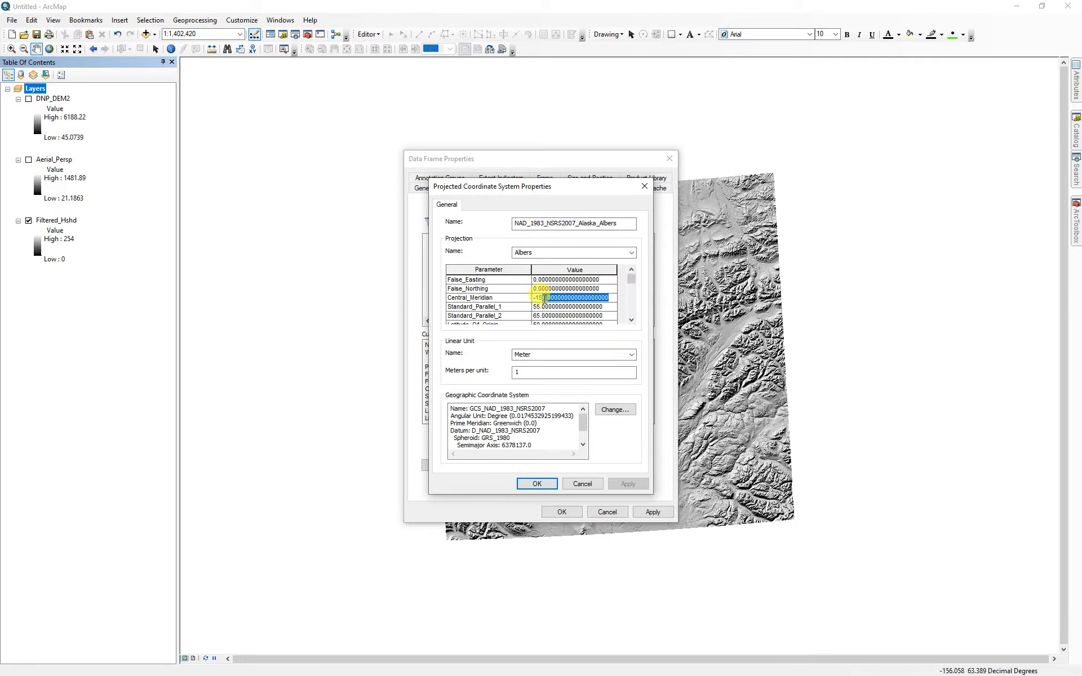
pyautogui.write('0')
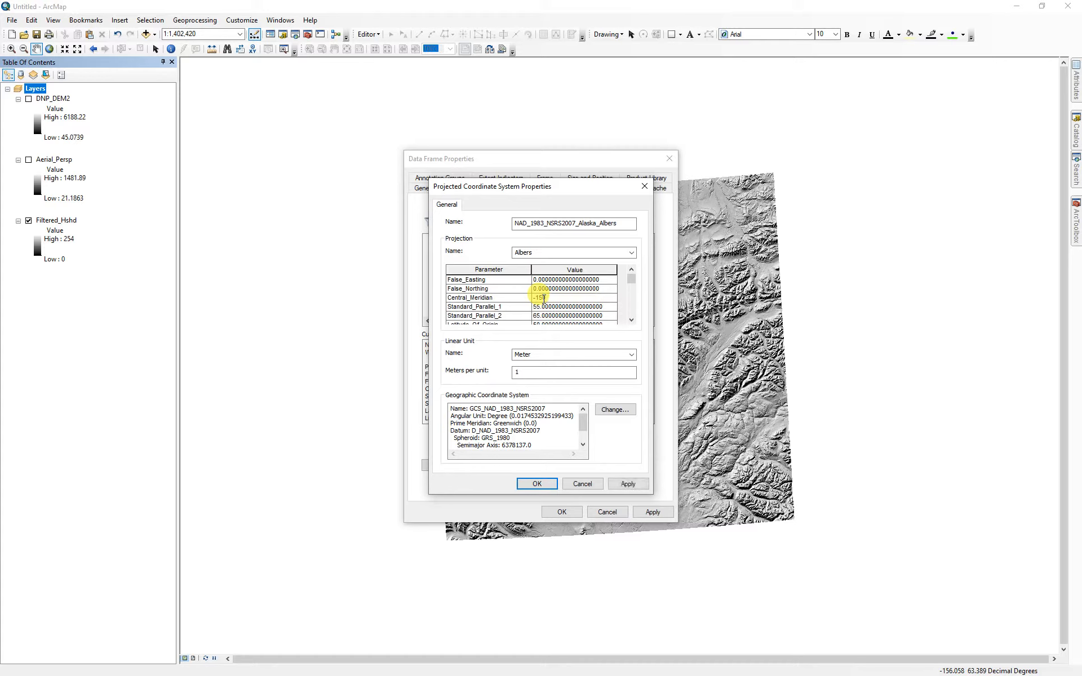
# - Name the customized projection NAD_1983_NSRS2007_Alaska_Albers_Mod and apply it to the data frame
pyautogui.click(615, 222)
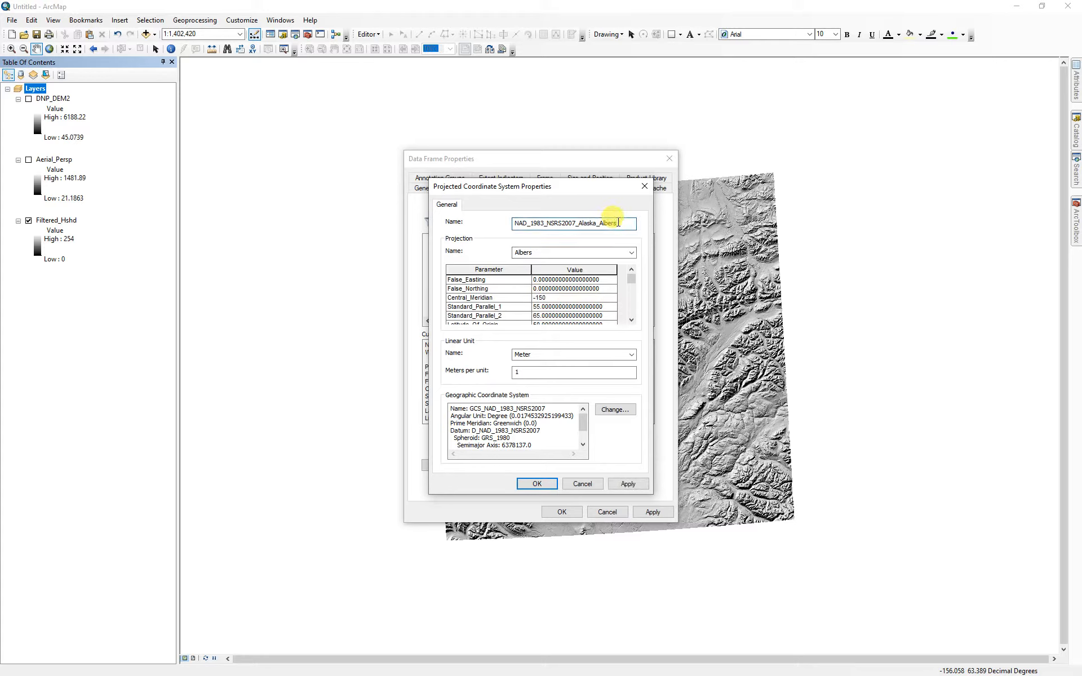
pyautogui.write('_Mod')
pyautogui.click(545, 483)
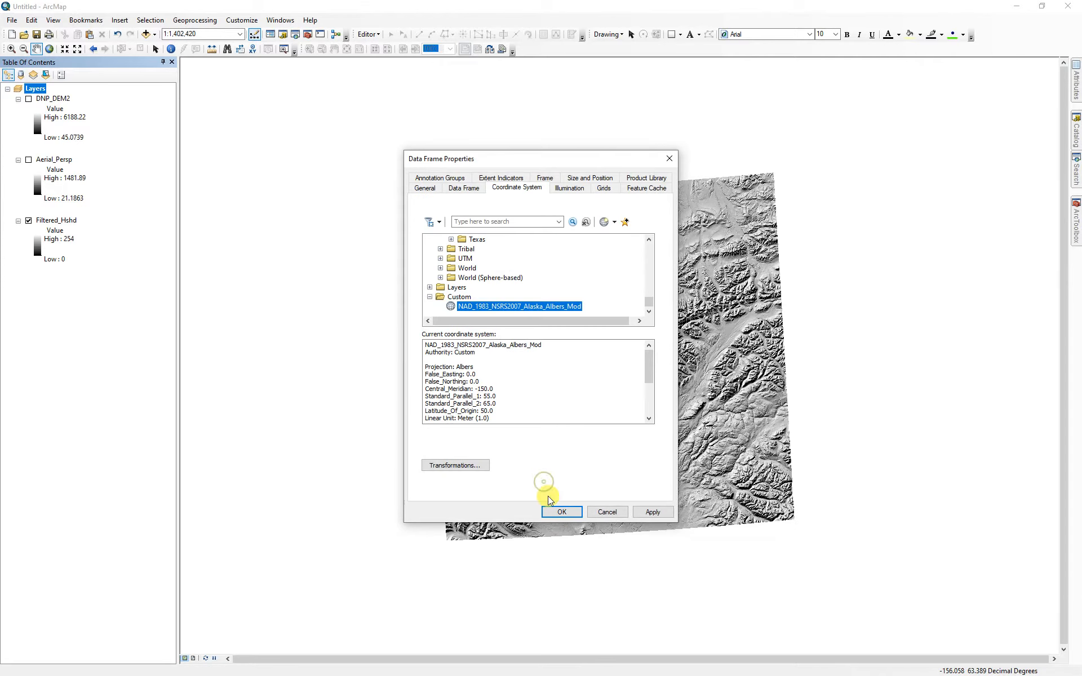
pyautogui.click(561, 513)
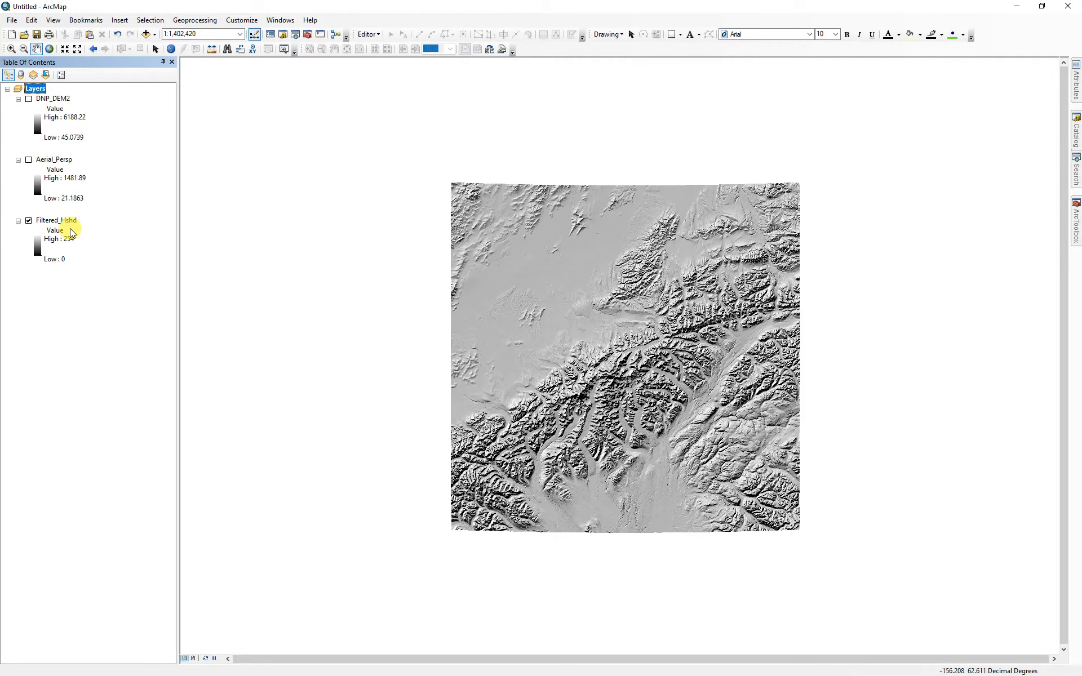
# - Set the Filtered_Hshd layer's display resampling to Bilinear Interpolation (for continuous data) and apply it
pyautogui.click(60, 222)
pyautogui.keyDown('alt'); pyautogui.click(59, 222); pyautogui.keyUp('alt')
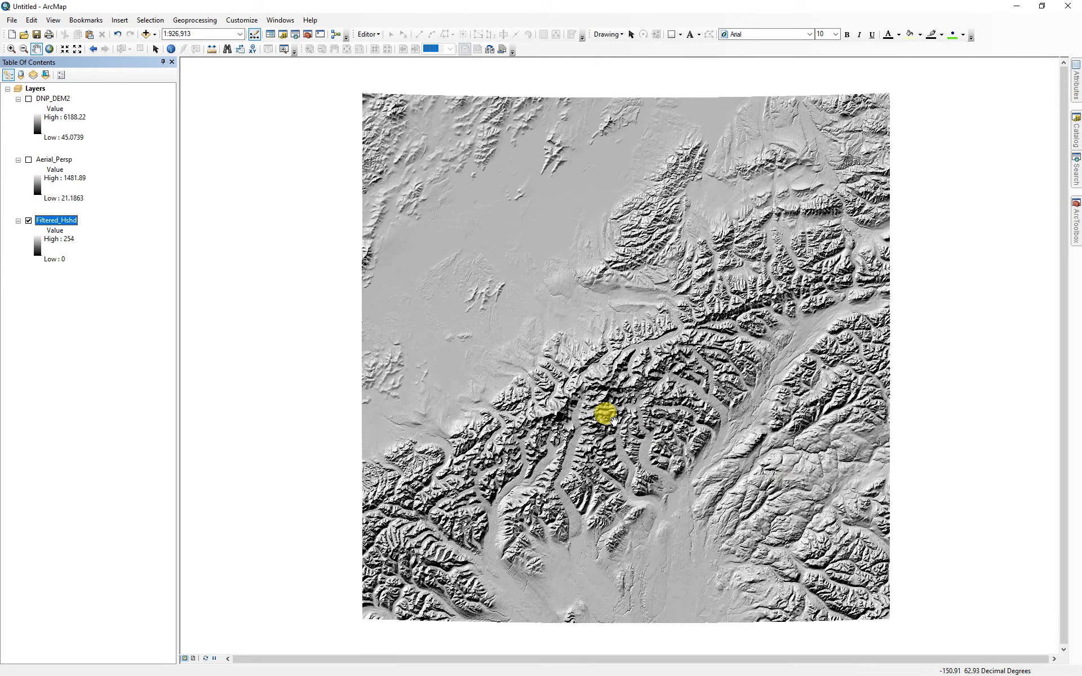
pyautogui.doubleClick(55, 221)
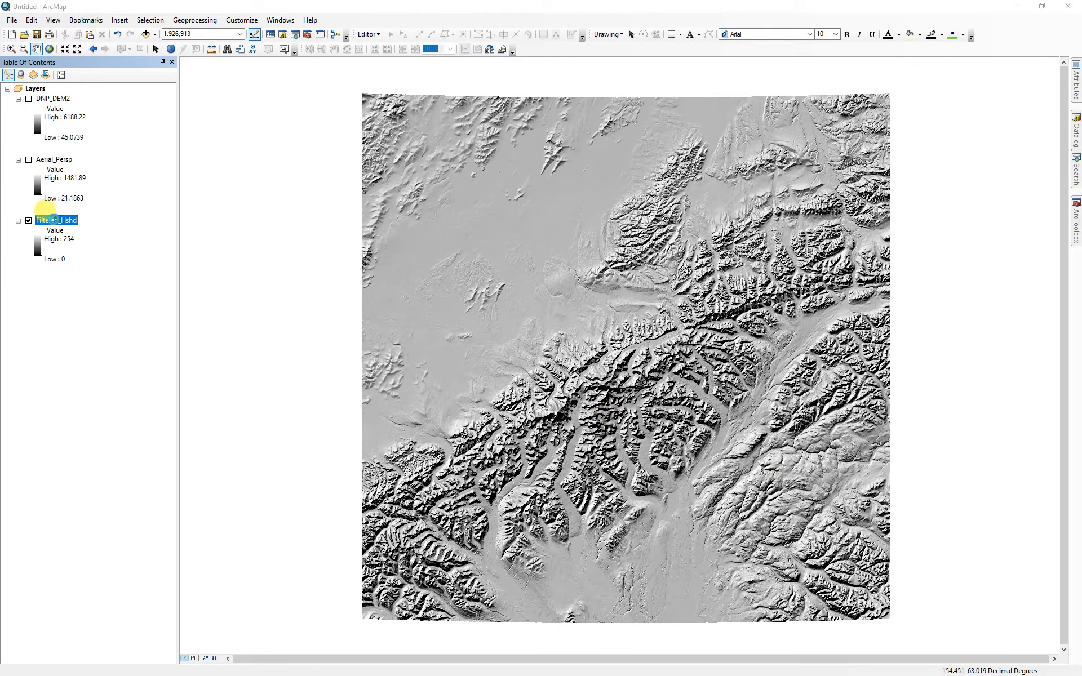
pyautogui.click(494, 225)
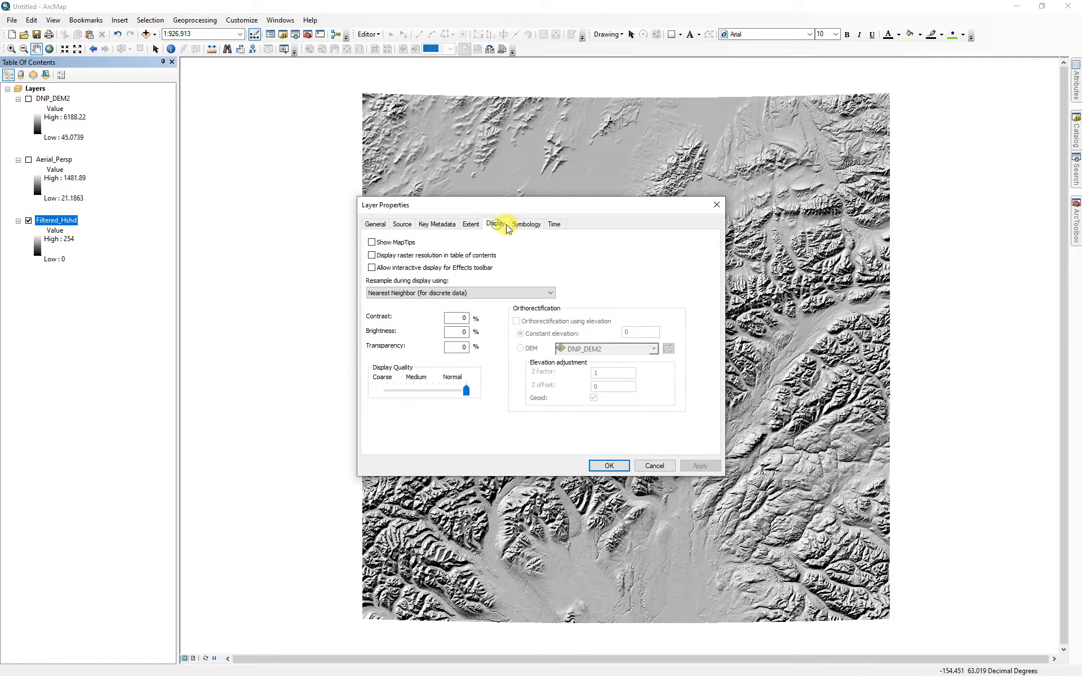
pyautogui.moveTo(528, 212); pyautogui.dragTo(407, 152)
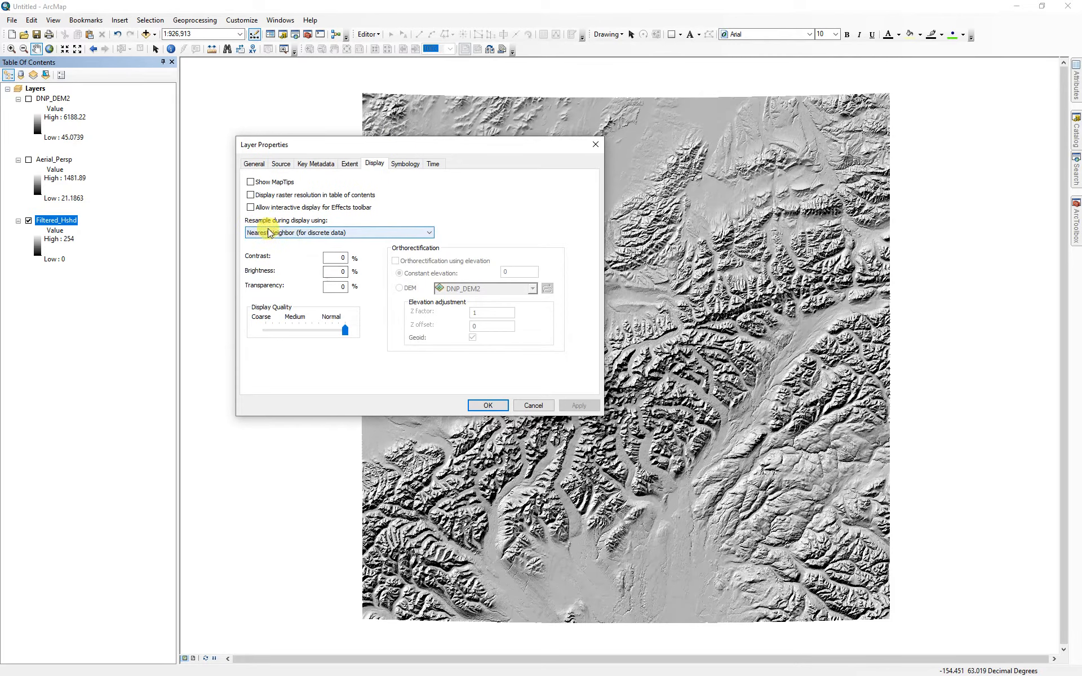
pyautogui.click(342, 234)
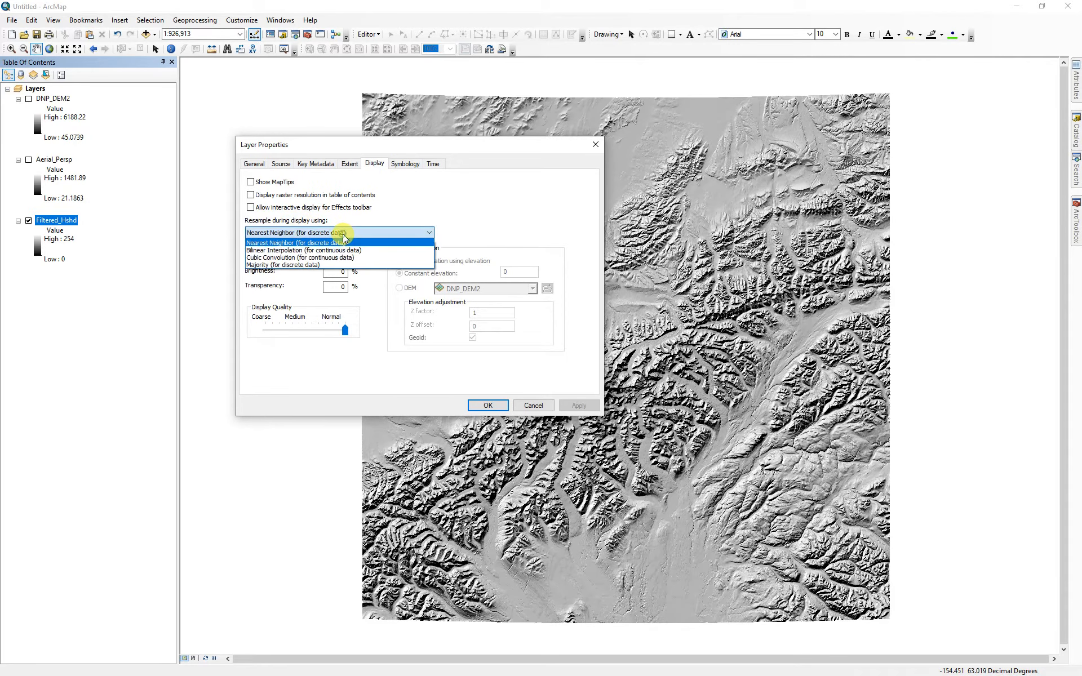
pyautogui.click(273, 249)
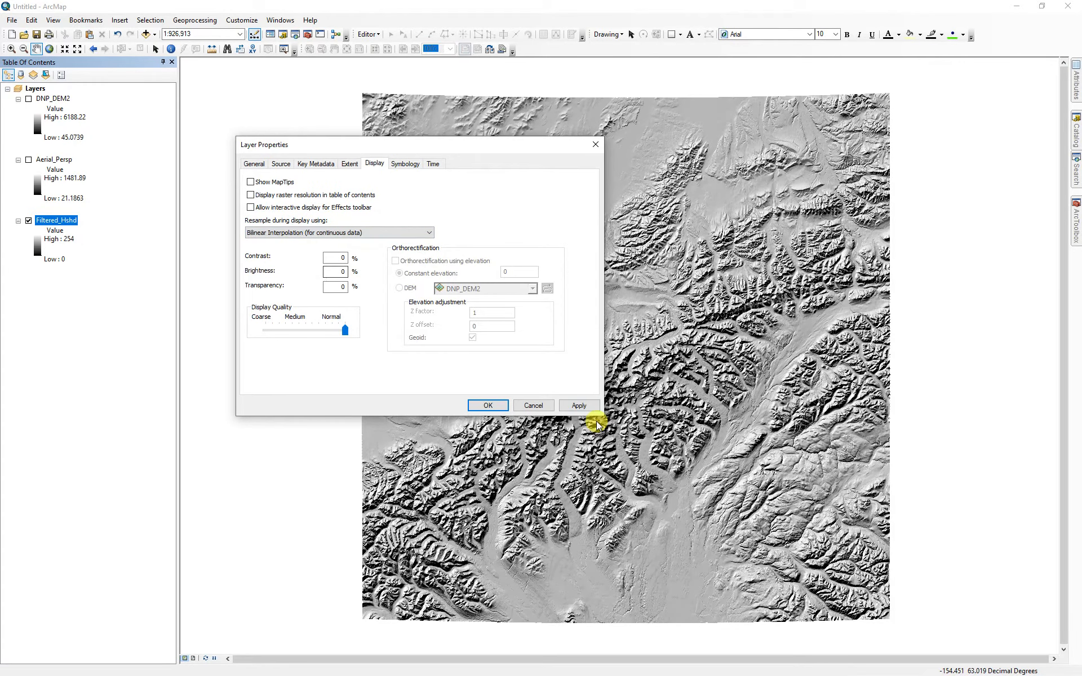
pyautogui.click(579, 406)
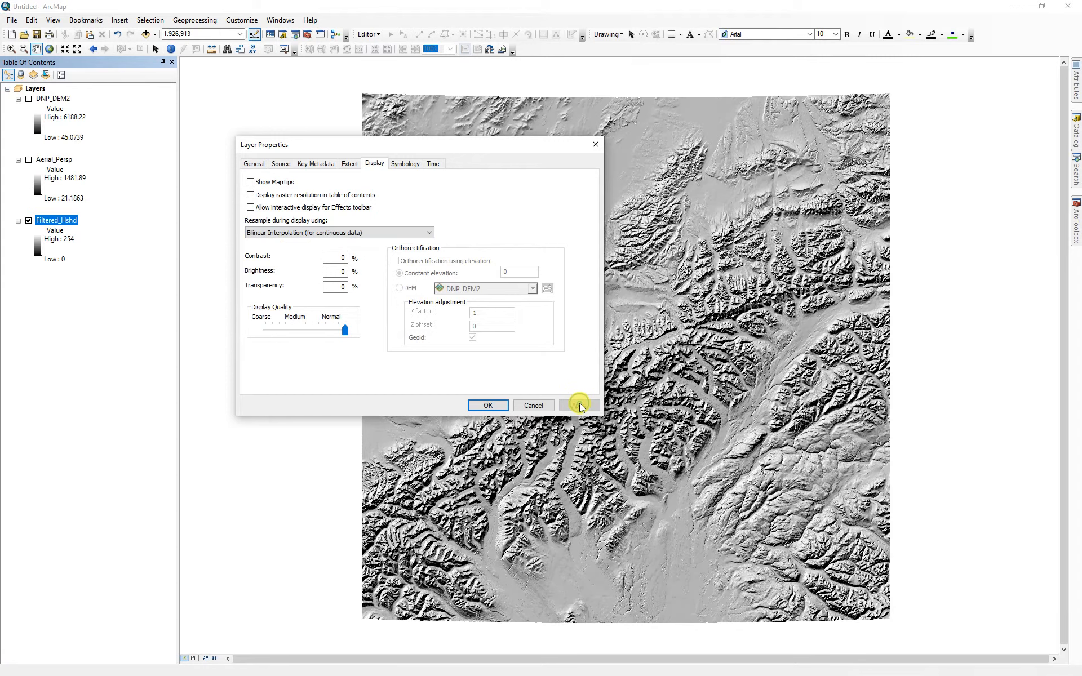
# - Change the first color of the Filtered_Hshd layer's stretched color ramp from black to a medium grey and apply it
pyautogui.click(405, 165)
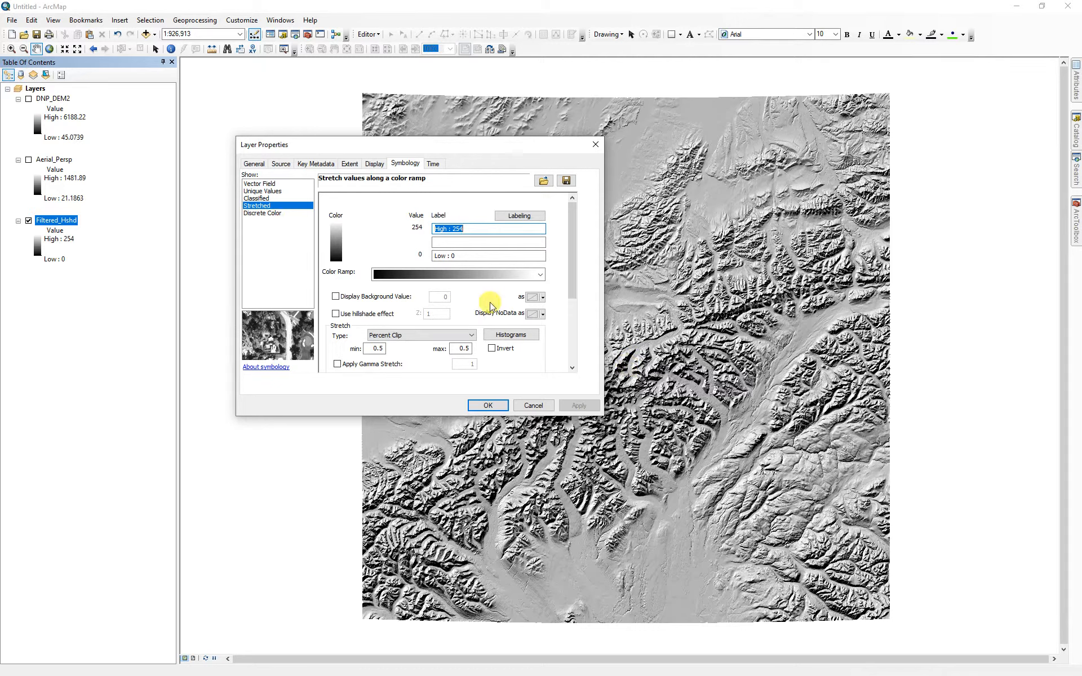
pyautogui.rightClick(500, 276)
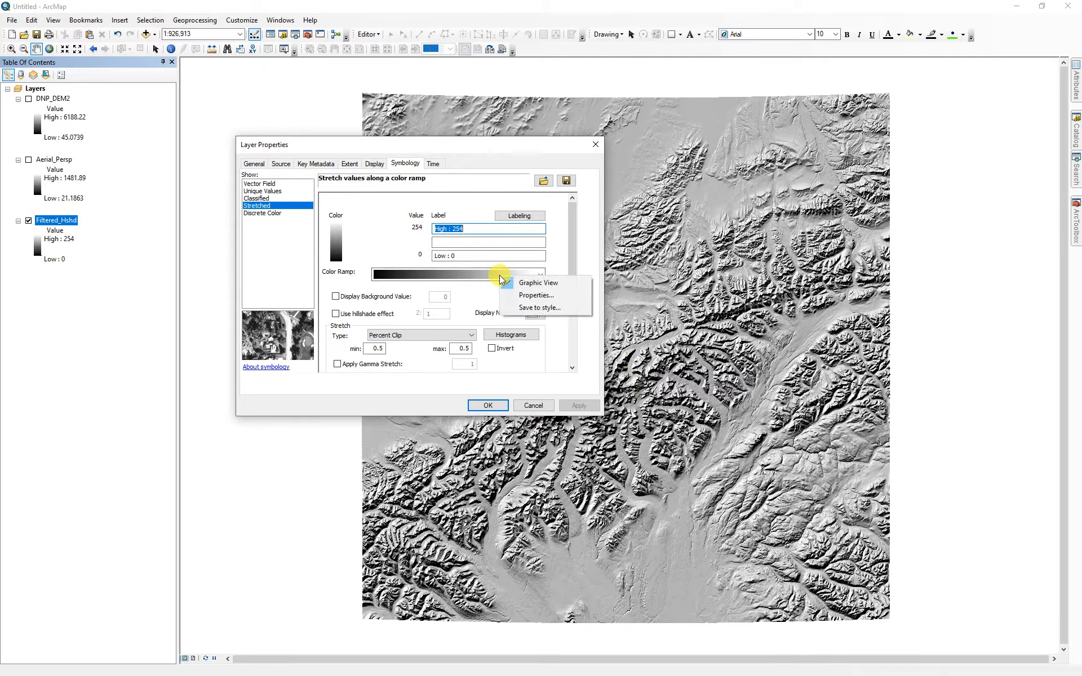
pyautogui.click(532, 295)
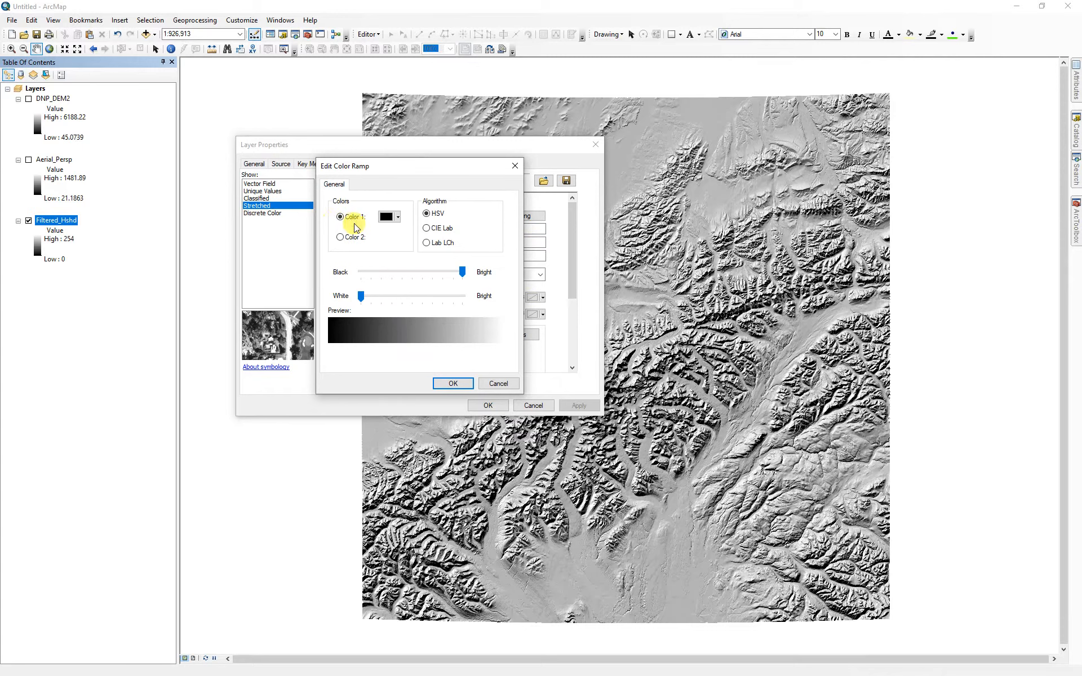
pyautogui.click(340, 237)
pyautogui.click(396, 217)
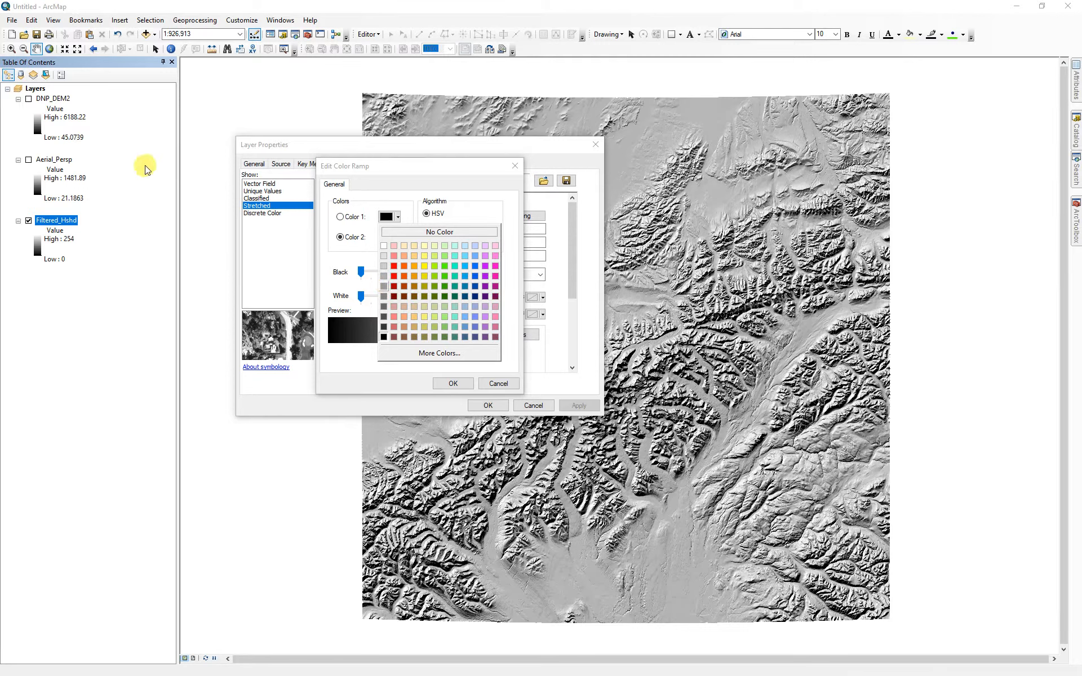
pyautogui.click(384, 275)
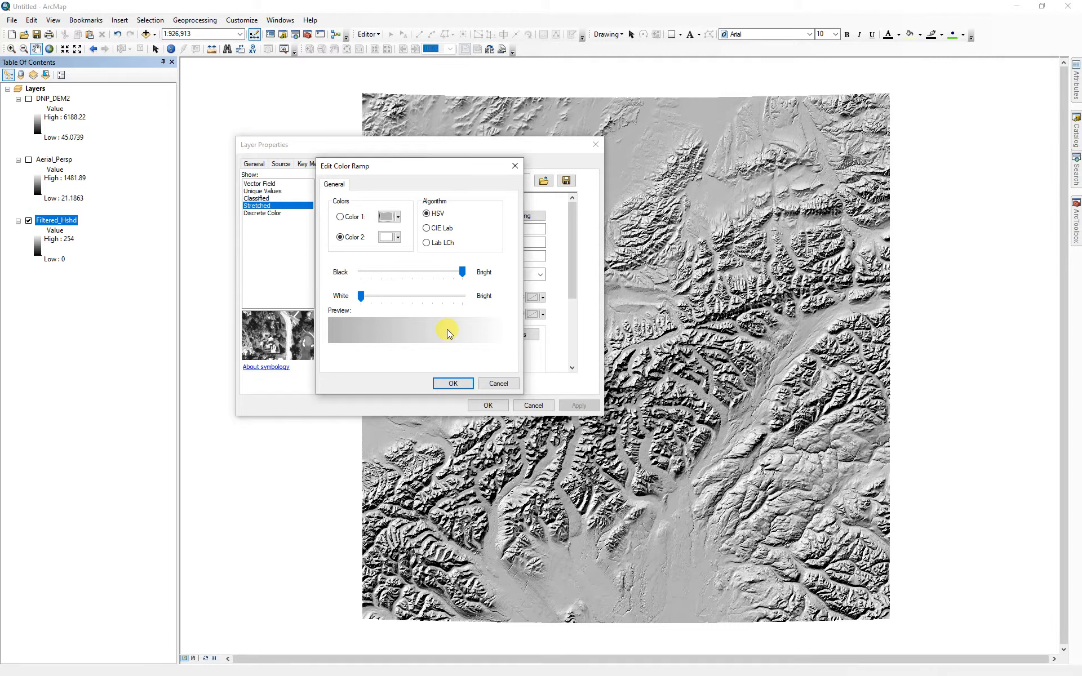
pyautogui.click(457, 383)
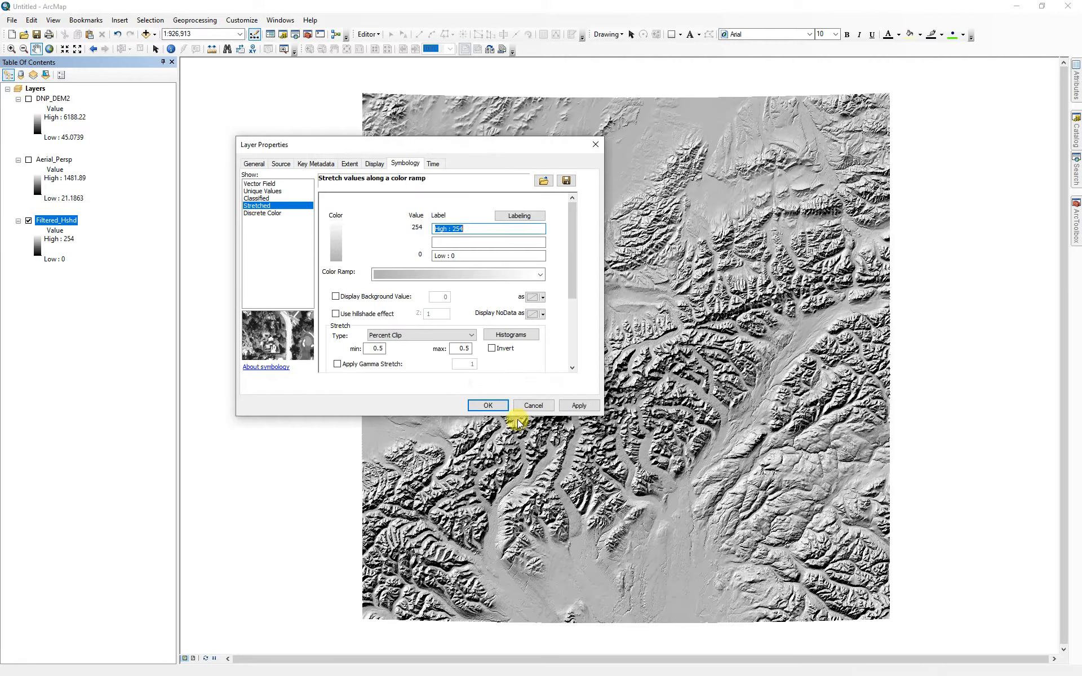
pyautogui.click(581, 406)
# - Try a gamma stretch of 1 with the Percent Clip stretch on the Filtered_Hshd layer
pyautogui.moveTo(468, 147); pyautogui.dragTo(286, 127)
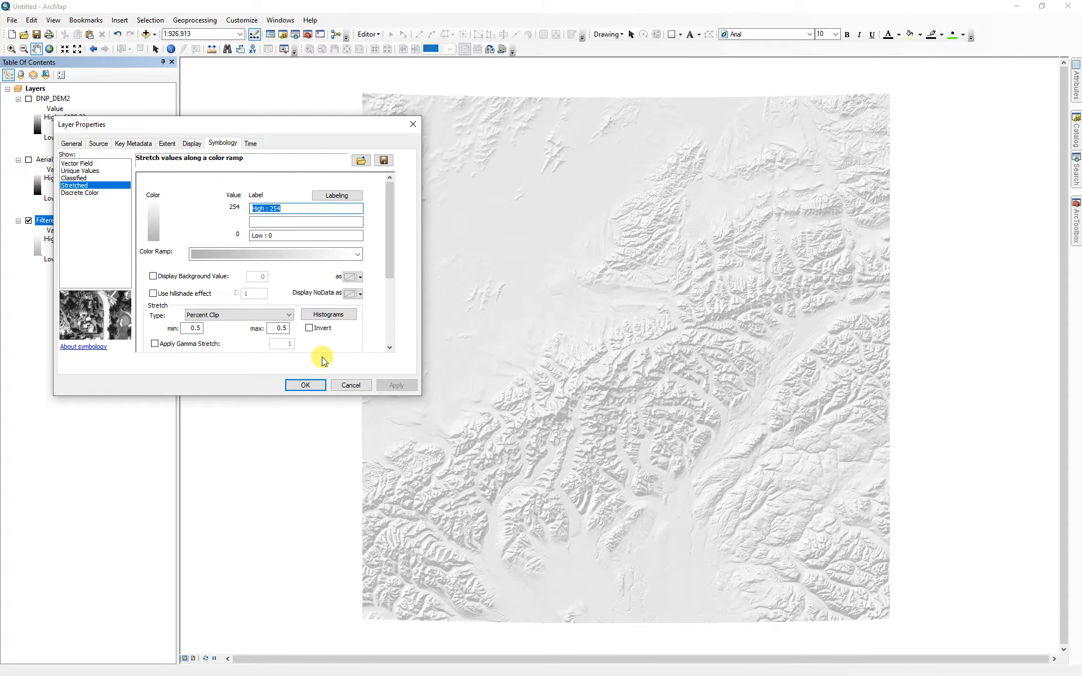
pyautogui.click(211, 319)
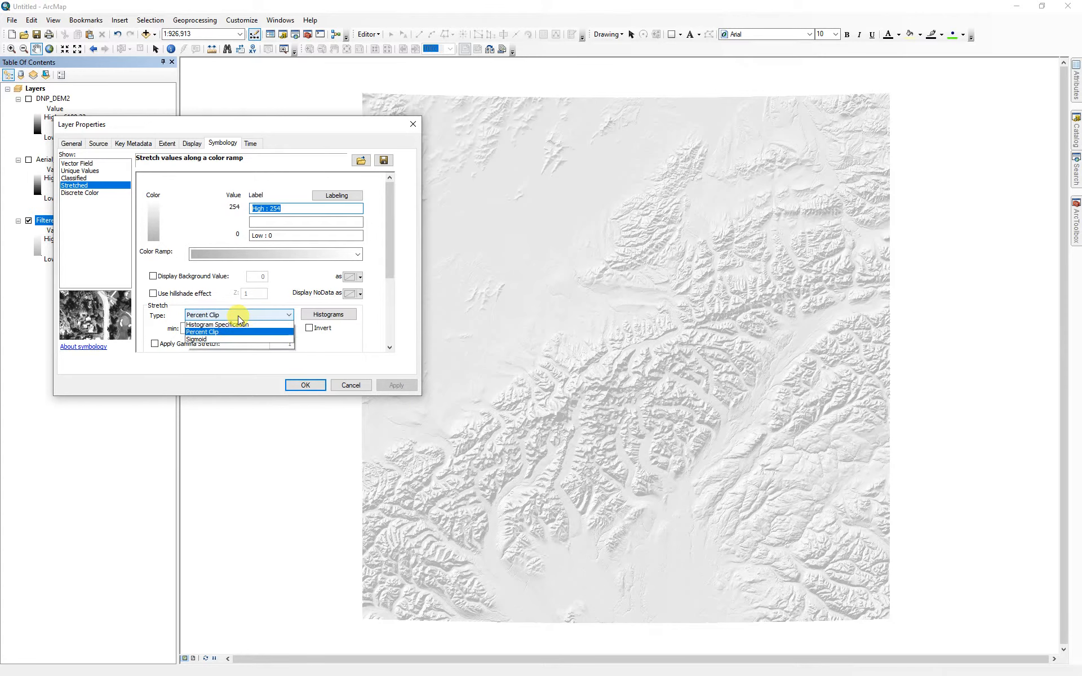
pyautogui.click(317, 340)
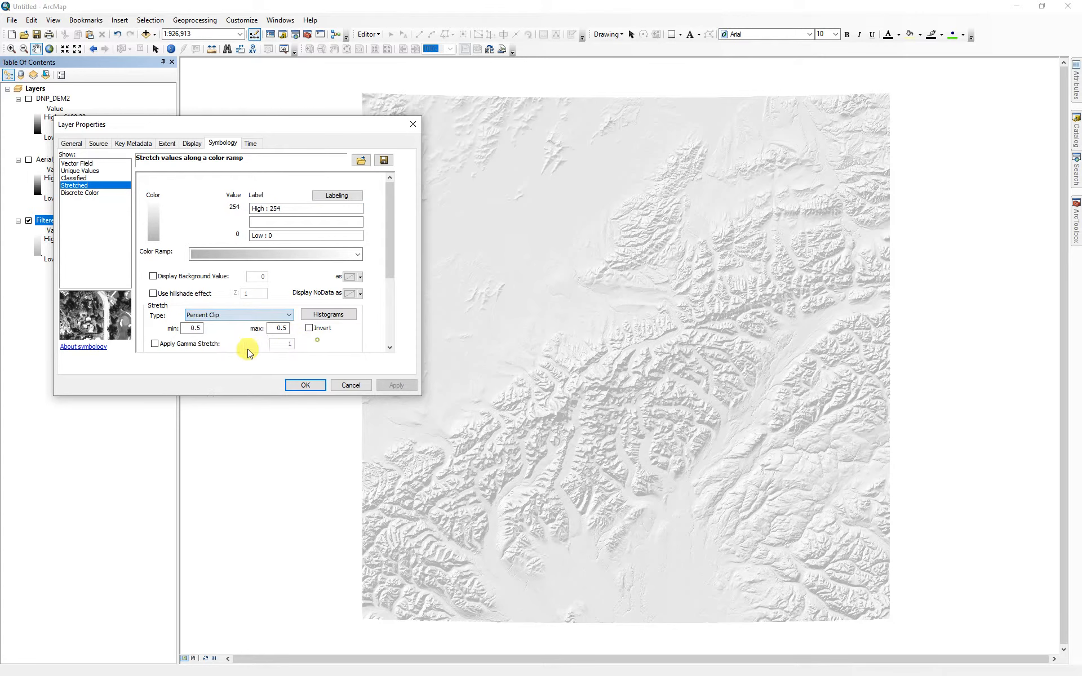
pyautogui.click(154, 343)
pyautogui.click(396, 385)
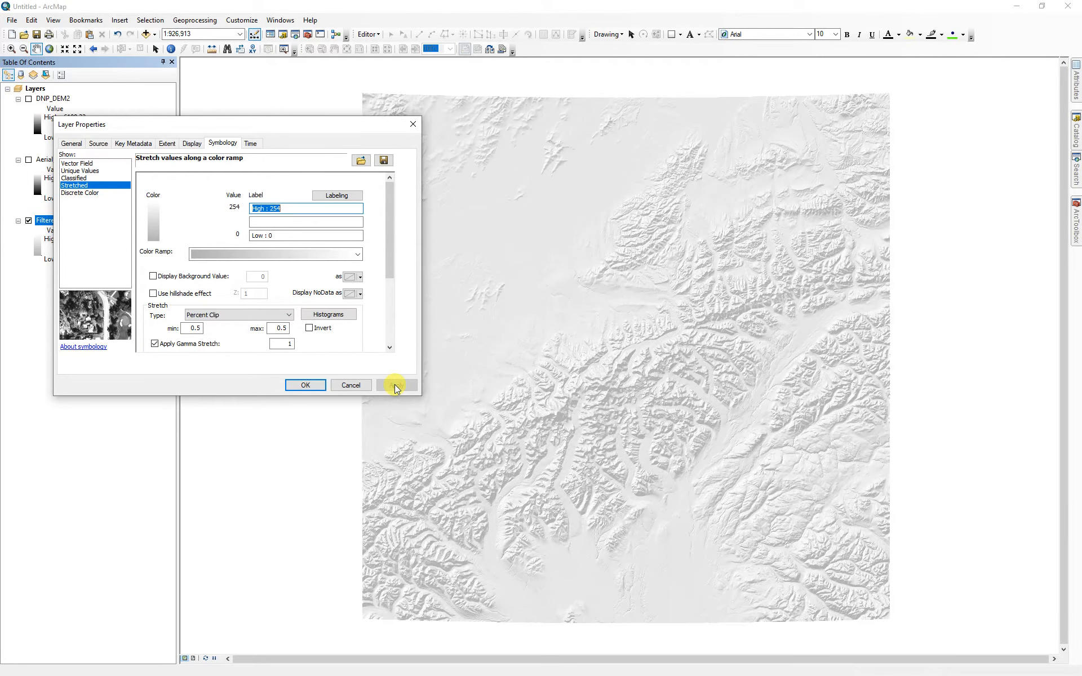
# - Try the Standard Deviations stretch on the hillshade, both with and without the gamma stretch
pyautogui.click(288, 317)
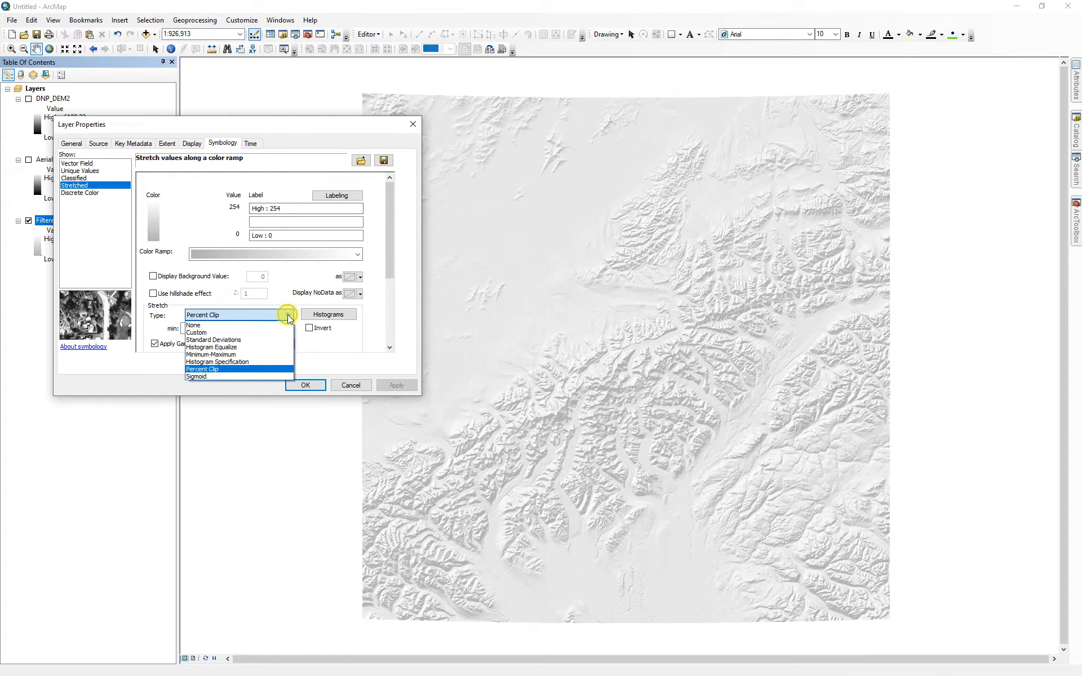
pyautogui.click(219, 340)
pyautogui.click(396, 386)
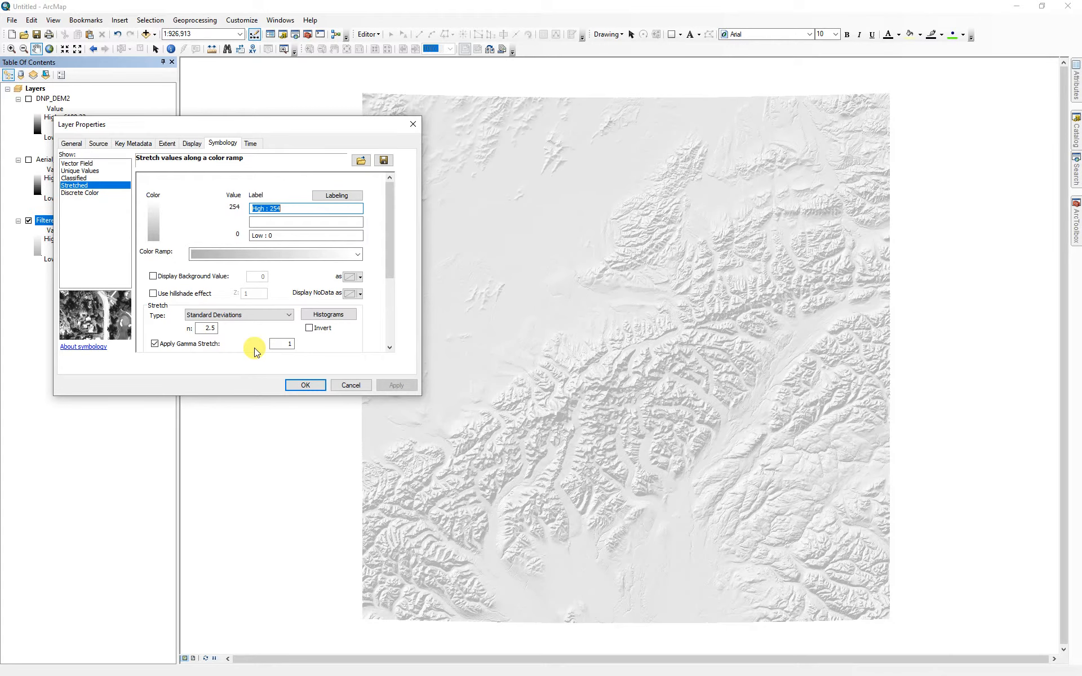
pyautogui.click(154, 343)
pyautogui.click(406, 385)
# - Try the Histogram Equalize stretch on the Filtered_Hshd layer
pyautogui.click(287, 315)
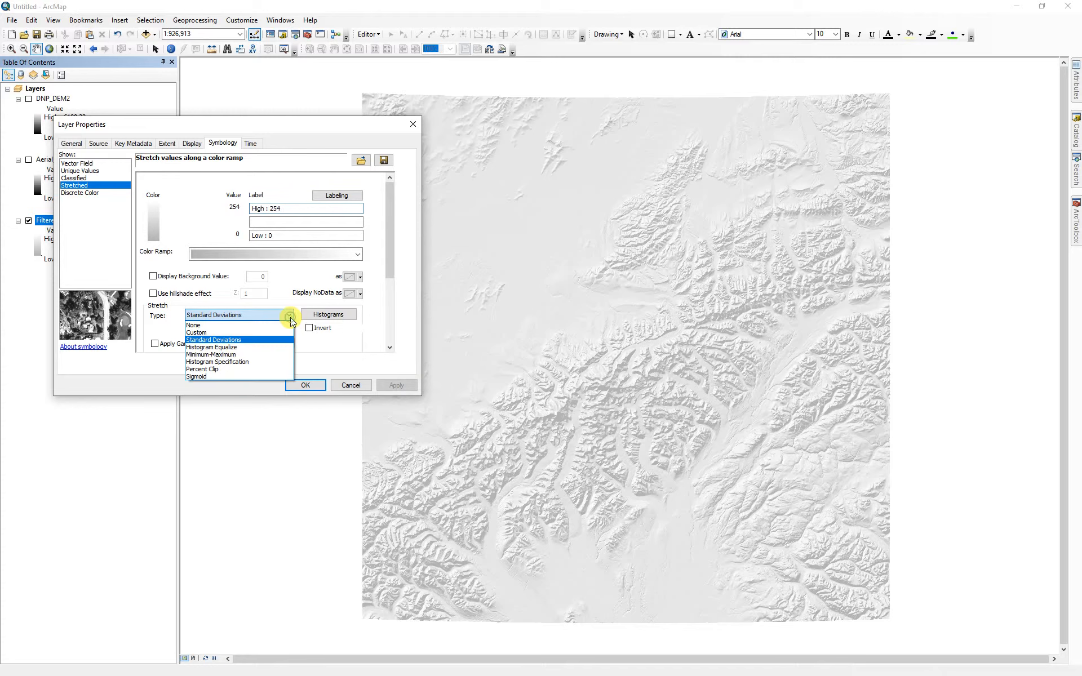
pyautogui.click(213, 348)
pyautogui.click(396, 385)
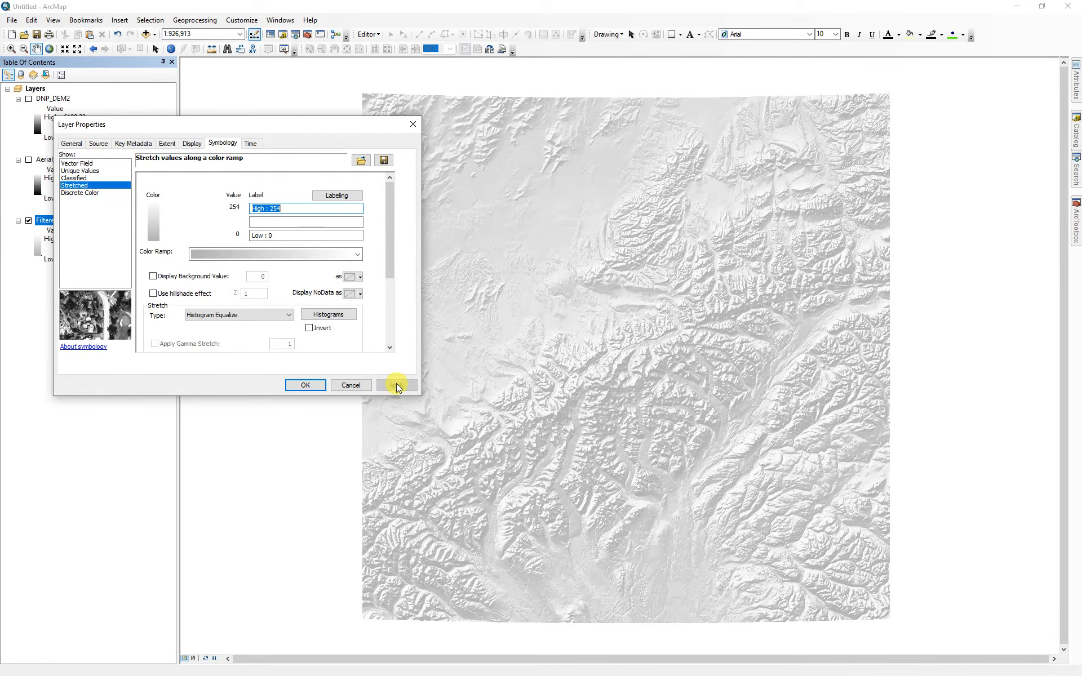
# - Set the hillshade's stretch type to Minimum-Maximum with Apply Gamma Stretch enabled, and accept the layer properties
pyautogui.click(285, 316)
pyautogui.click(231, 354)
pyautogui.click(396, 385)
pyautogui.click(154, 344)
pyautogui.click(395, 386)
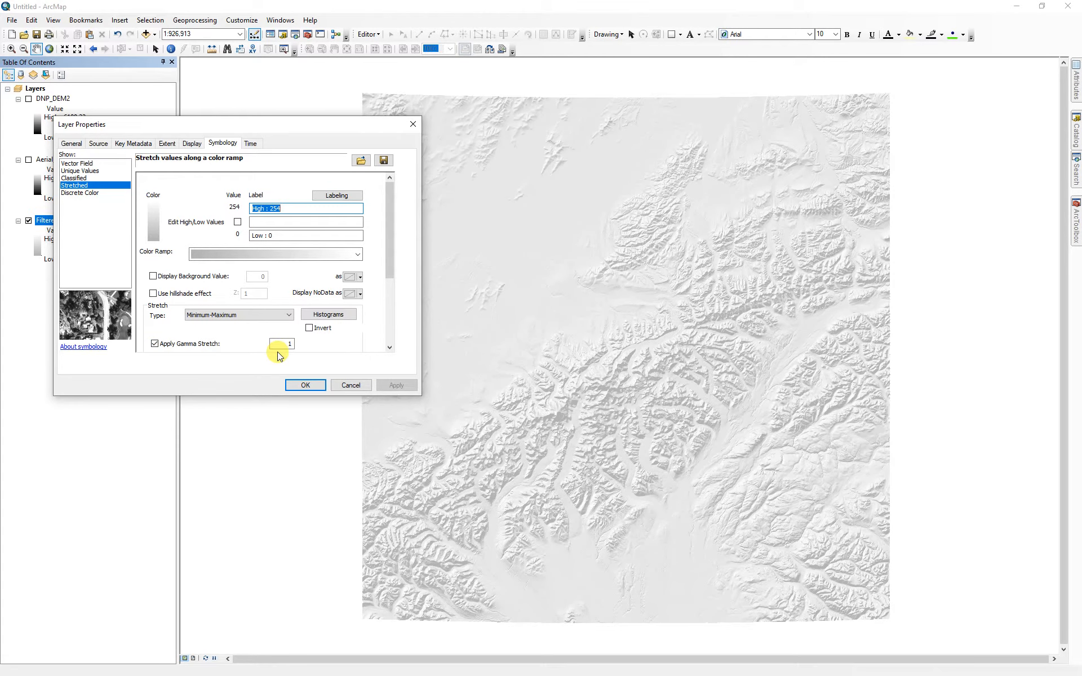
pyautogui.click(305, 385)
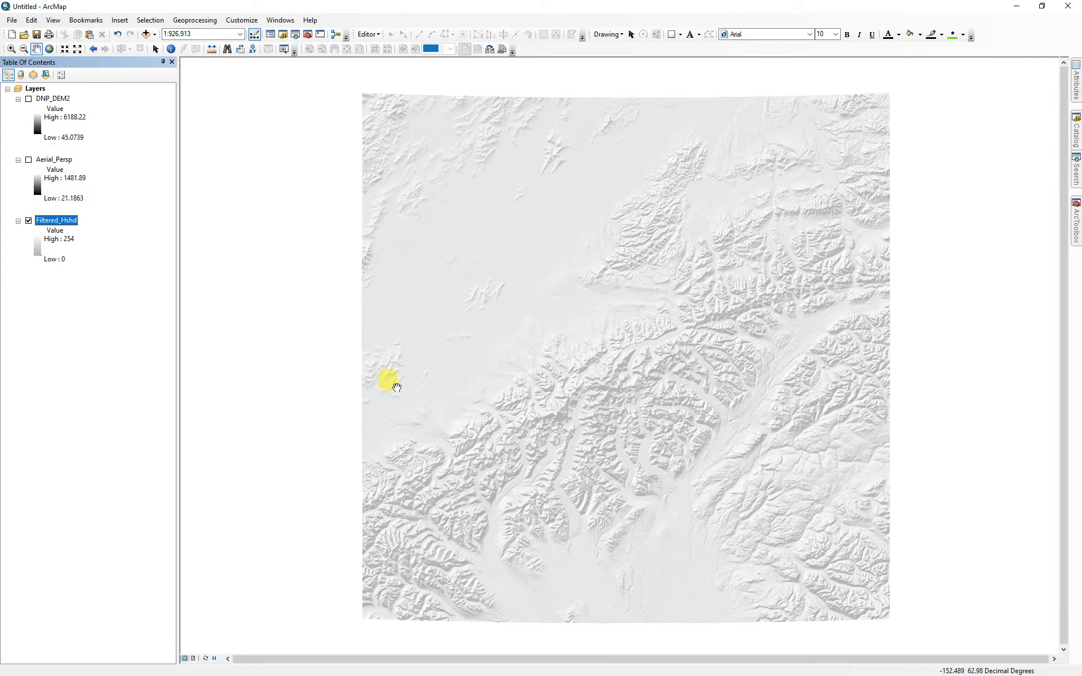
# - Turn on the Aerial_Persp layer and show its color ramps by name instead of graphically in its symbology settings
pyautogui.click(30, 161)
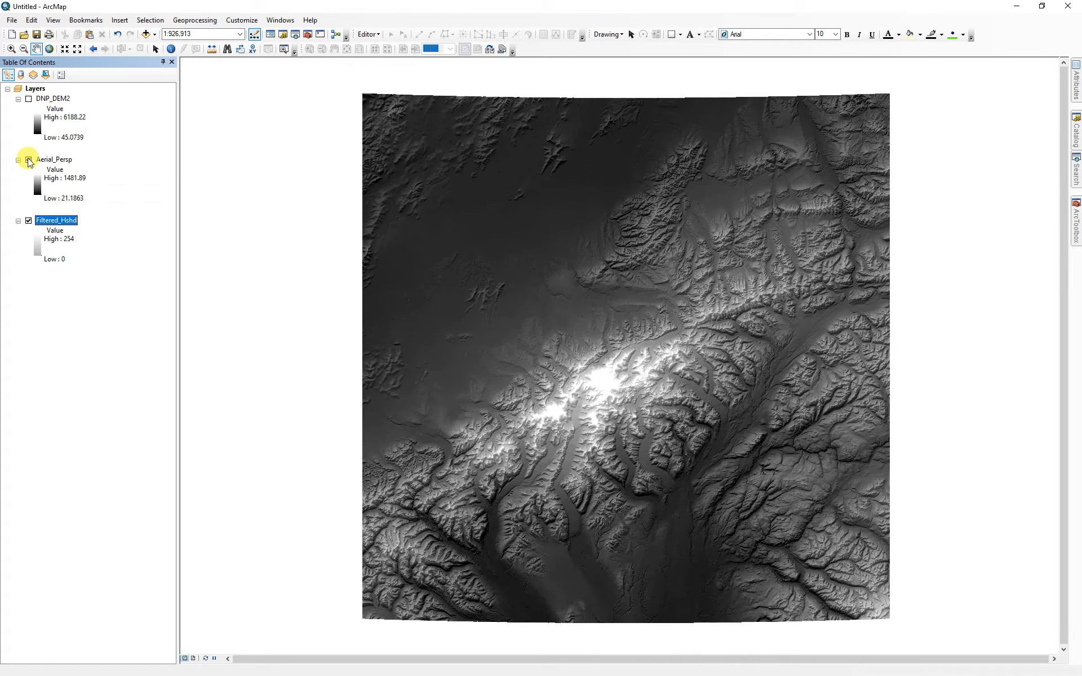
pyautogui.click(54, 160)
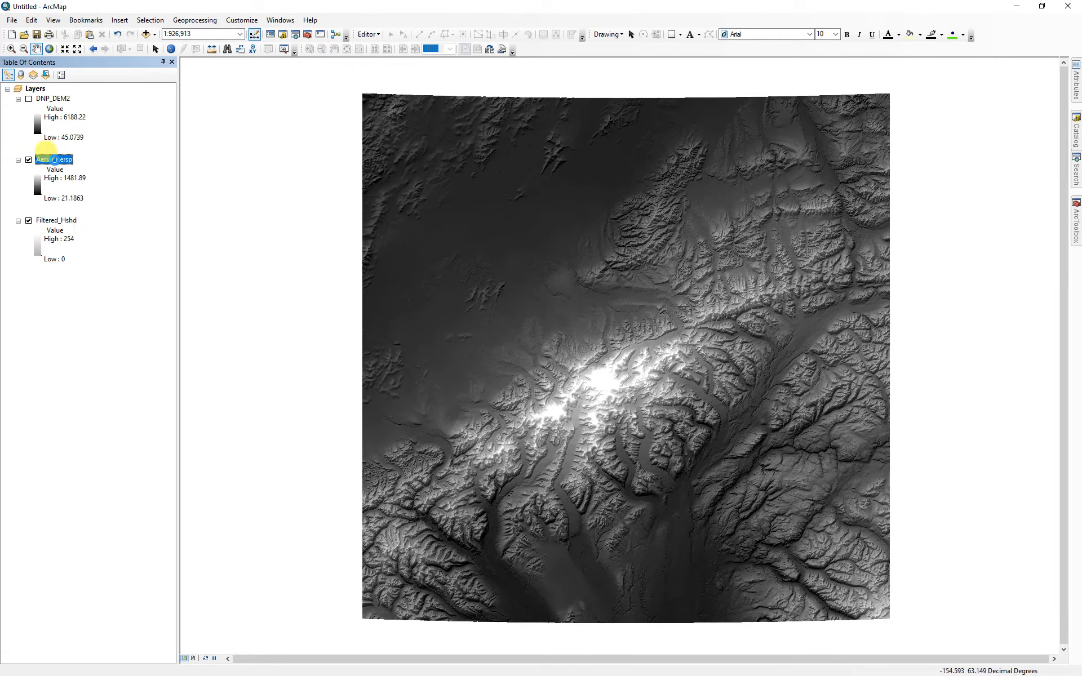
pyautogui.doubleClick(53, 161)
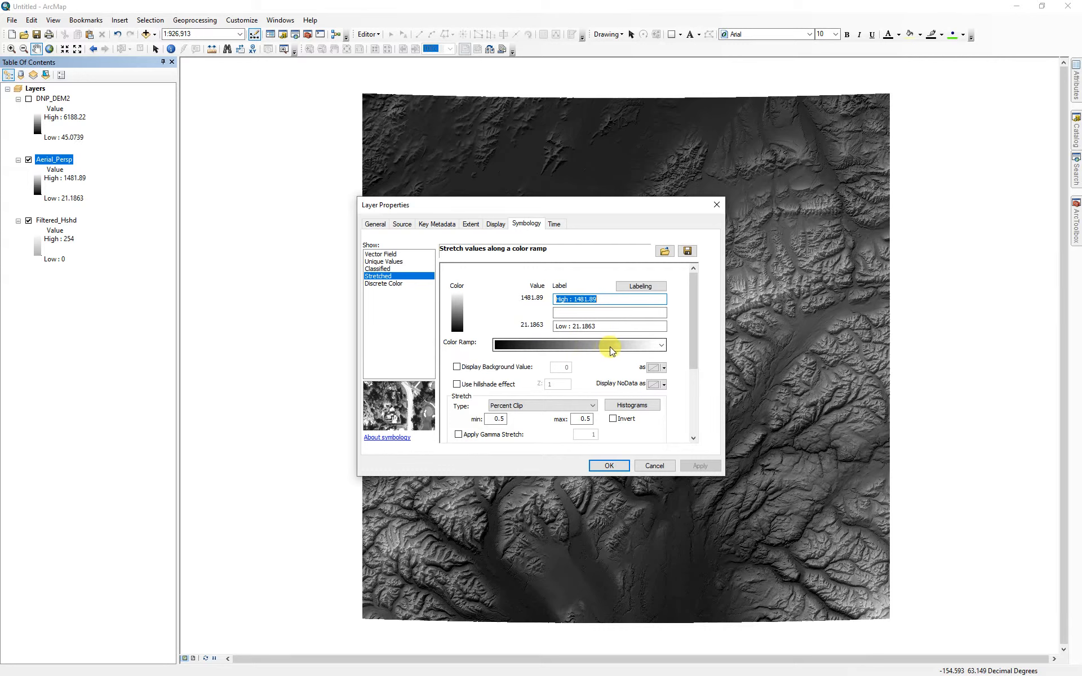
pyautogui.rightClick(640, 346)
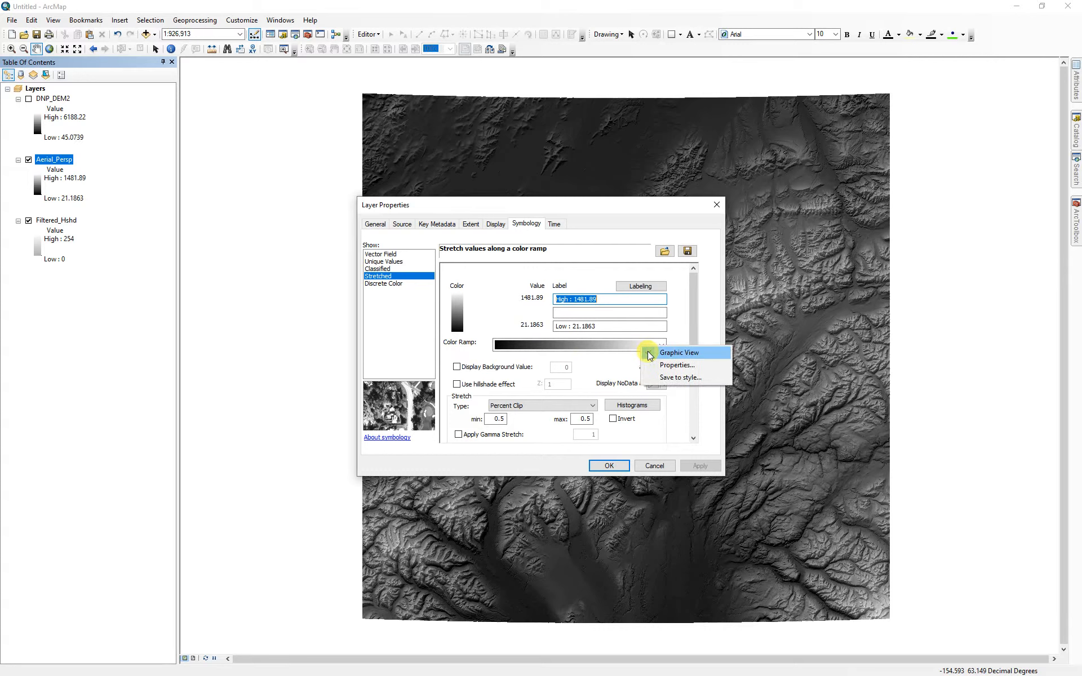
pyautogui.click(650, 353)
pyautogui.click(660, 345)
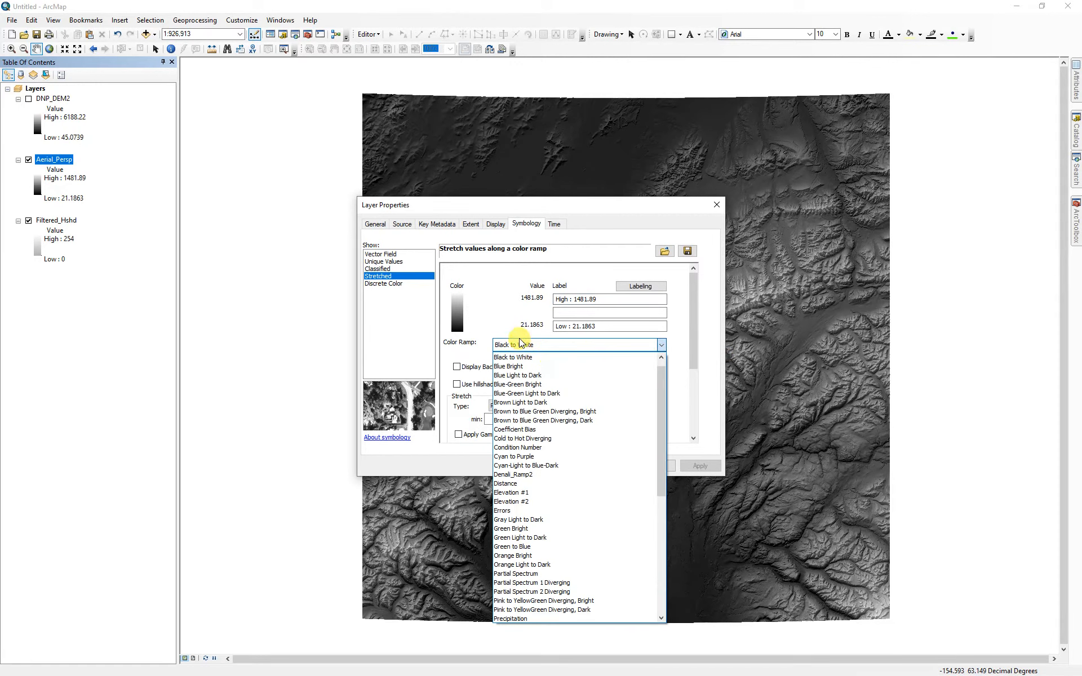
pyautogui.click(668, 345)
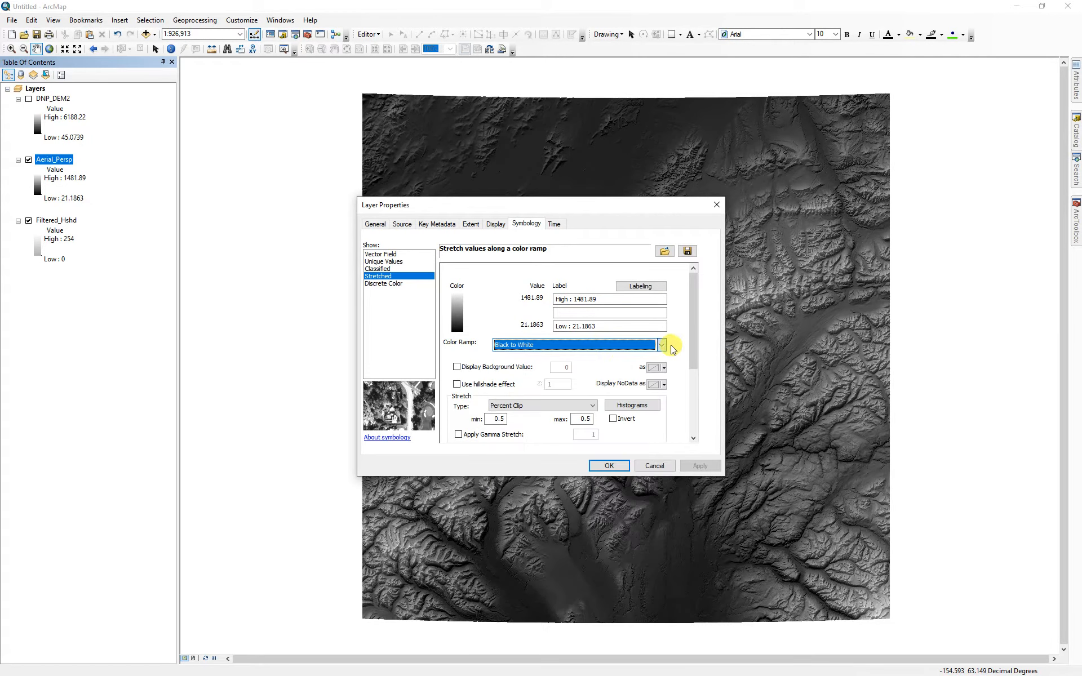
# - Change the first color of the Aerial_Persp layer's Black to White ramp to a medium grey
pyautogui.rightClick(612, 347)
pyautogui.click(647, 364)
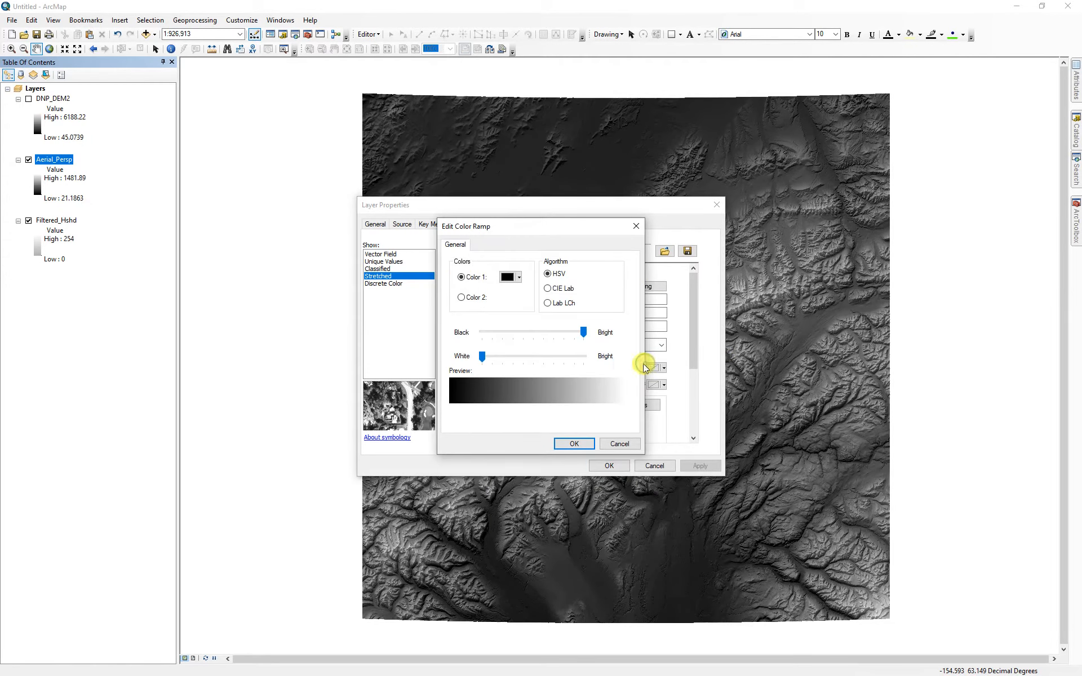
pyautogui.click(461, 297)
pyautogui.click(518, 276)
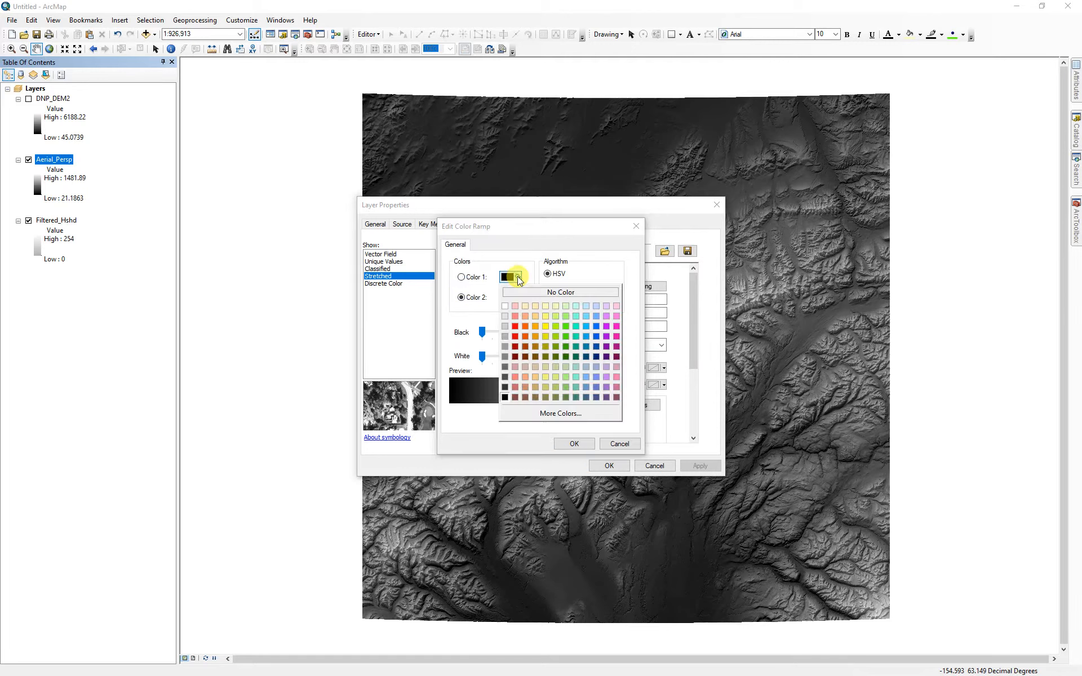
pyautogui.click(505, 336)
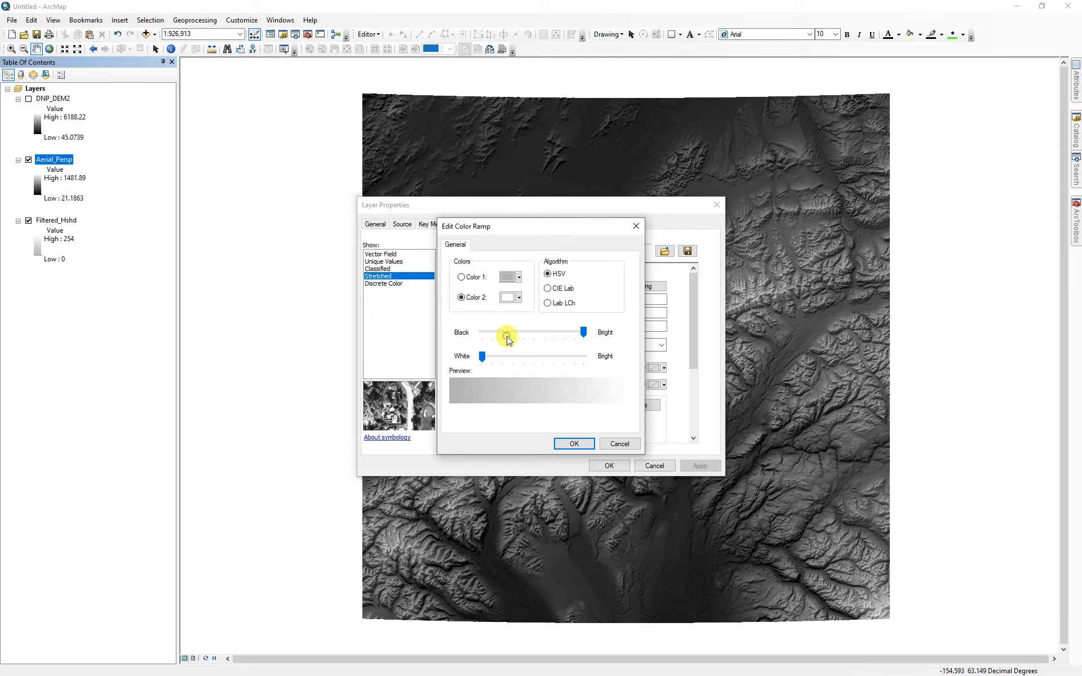
pyautogui.click(574, 444)
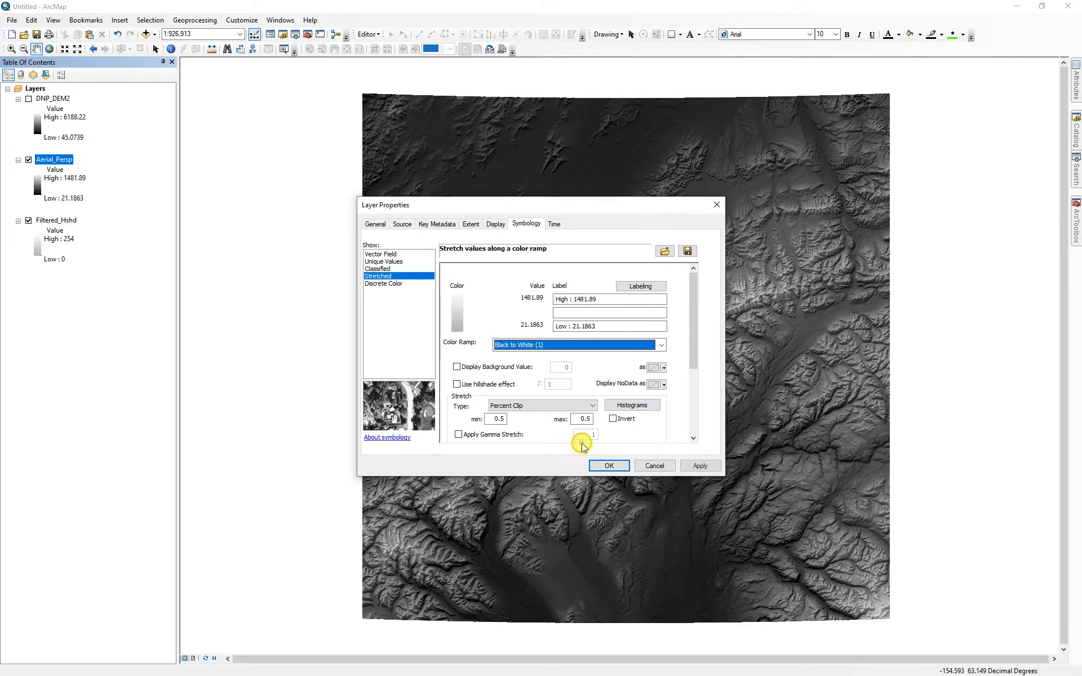
# - Save the edited ramp to the style as "30Grey to White" and apply the symbology to the Aerial_Persp layer
pyautogui.rightClick(611, 347)
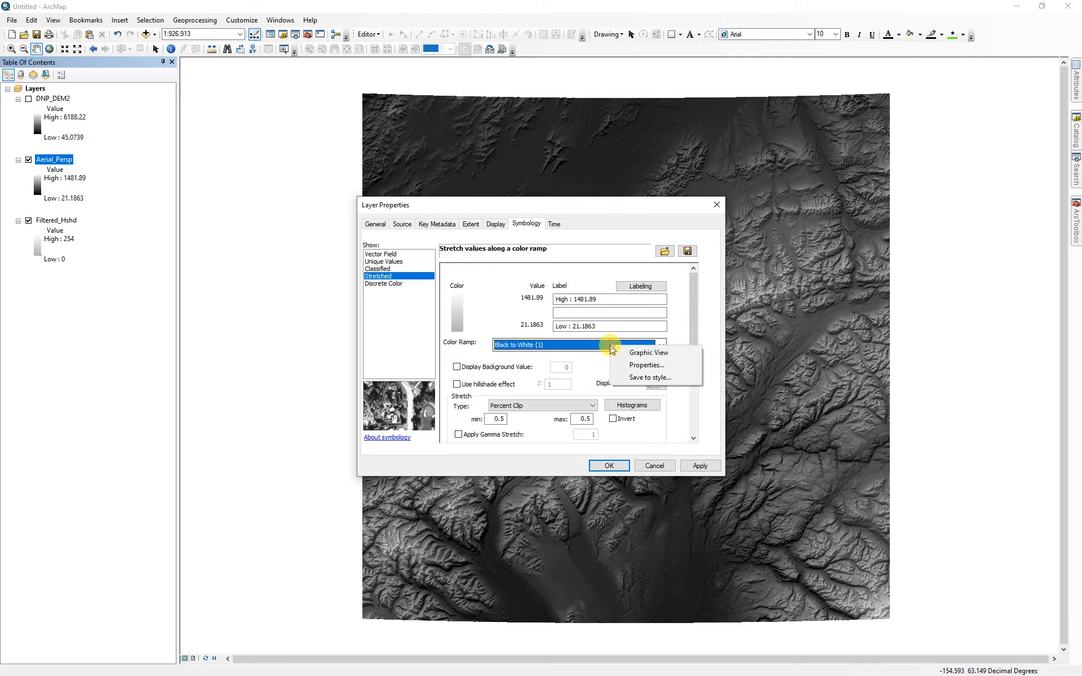
pyautogui.click(641, 378)
pyautogui.click(527, 345)
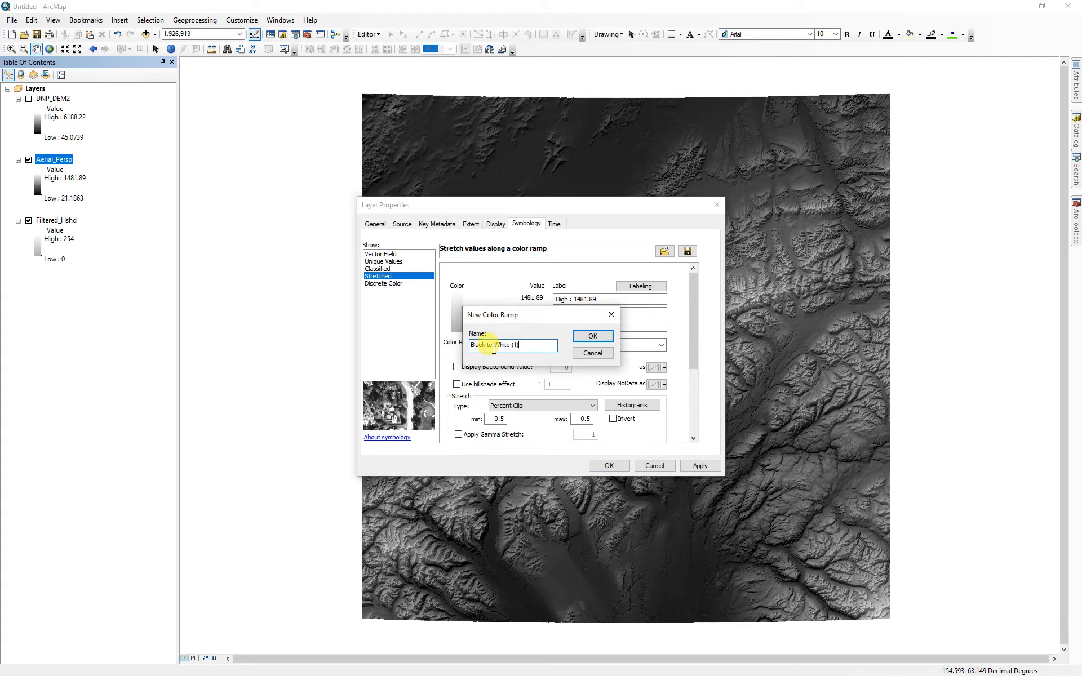
pyautogui.moveTo(486, 345); pyautogui.dragTo(472, 347)
pyautogui.write('30')
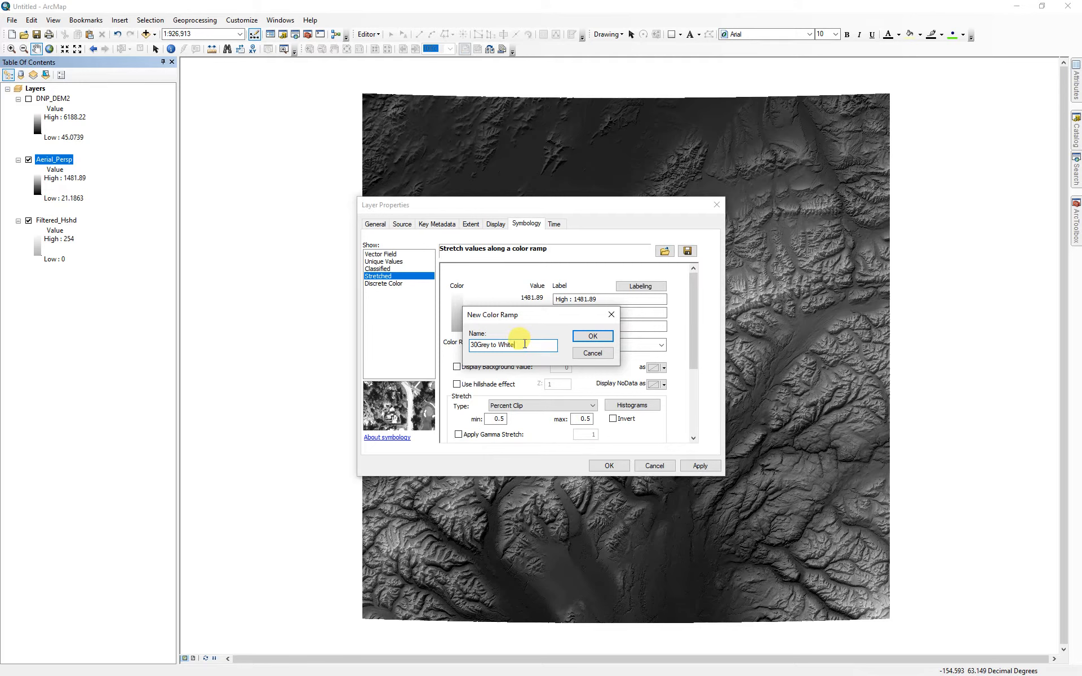
pyautogui.click(576, 338)
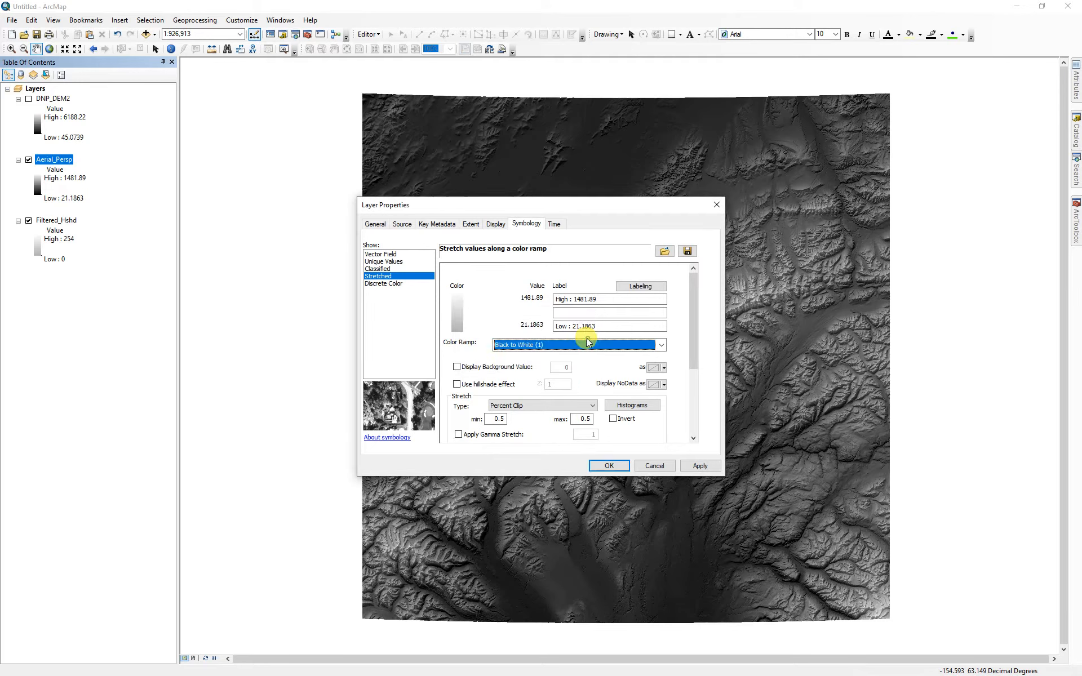
pyautogui.click(699, 465)
# - Set Aerial_Persp's display resampling to Bilinear Interpolation (for continuous data) and its transparency to 45%, and apply both
pyautogui.moveTo(582, 206); pyautogui.dragTo(230, 150)
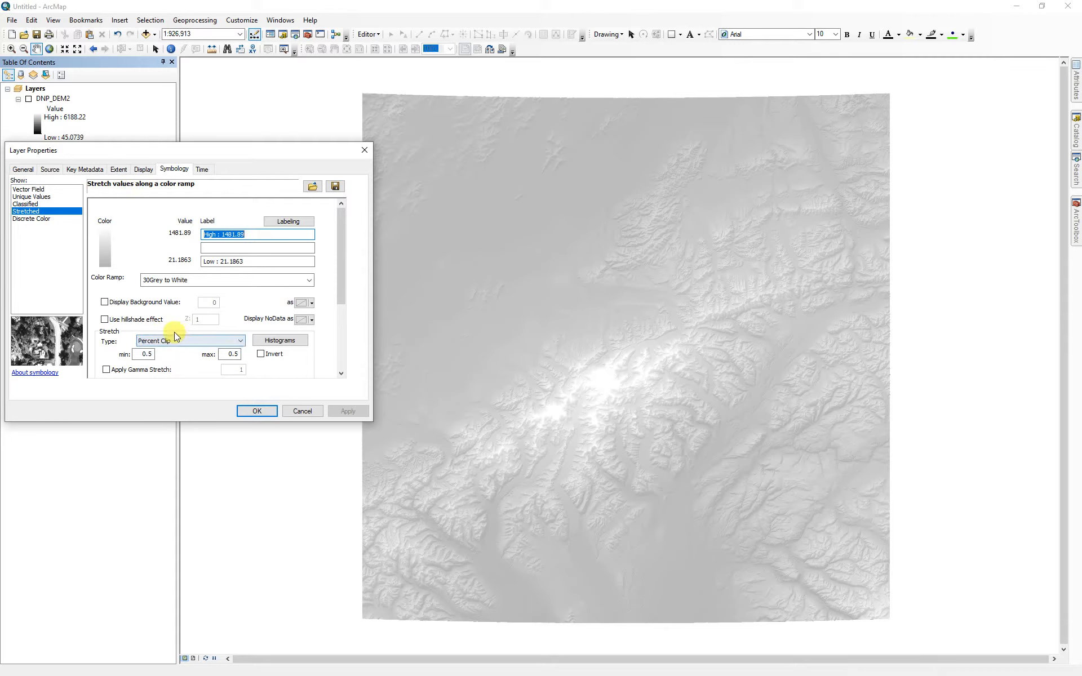
pyautogui.click(144, 169)
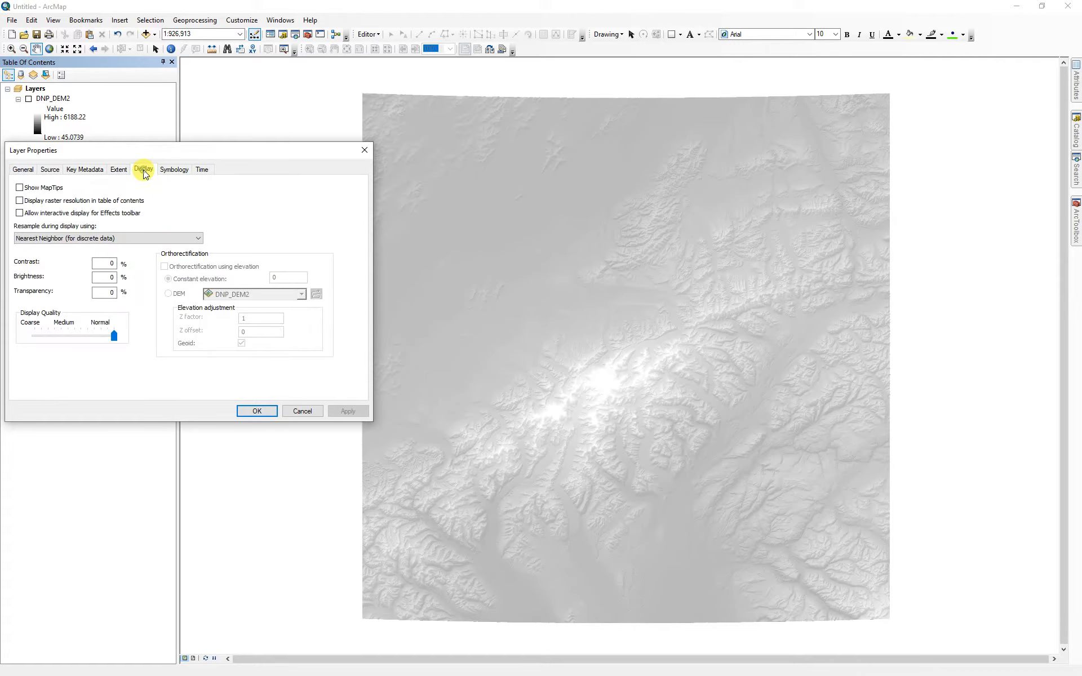
pyautogui.click(145, 238)
pyautogui.click(89, 256)
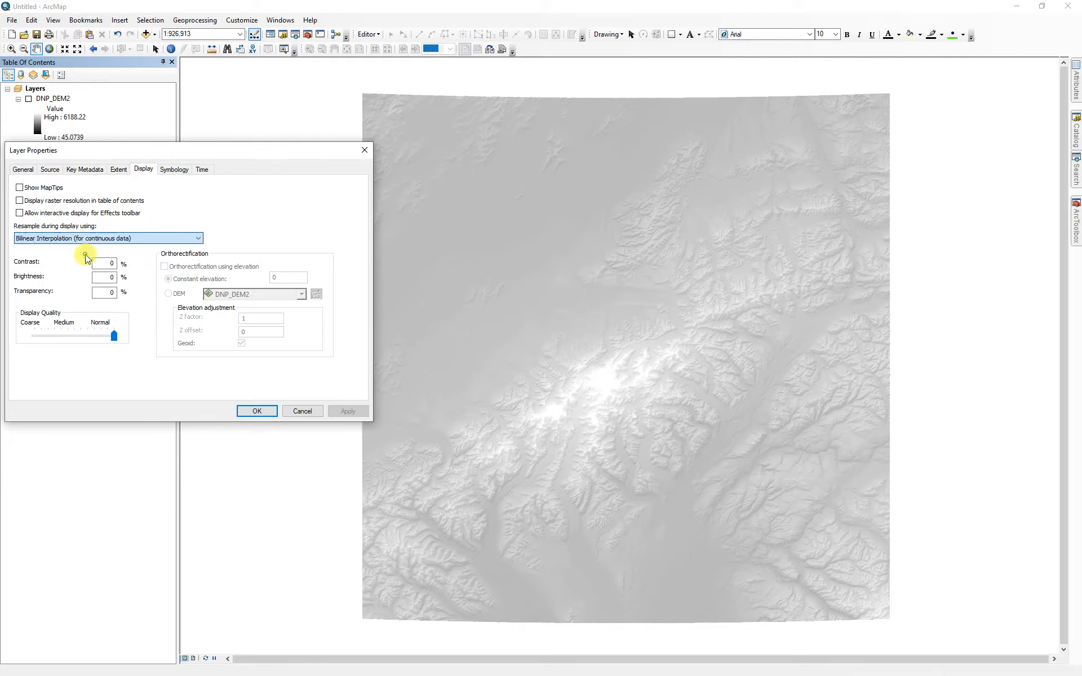
pyautogui.moveTo(101, 292); pyautogui.dragTo(124, 294)
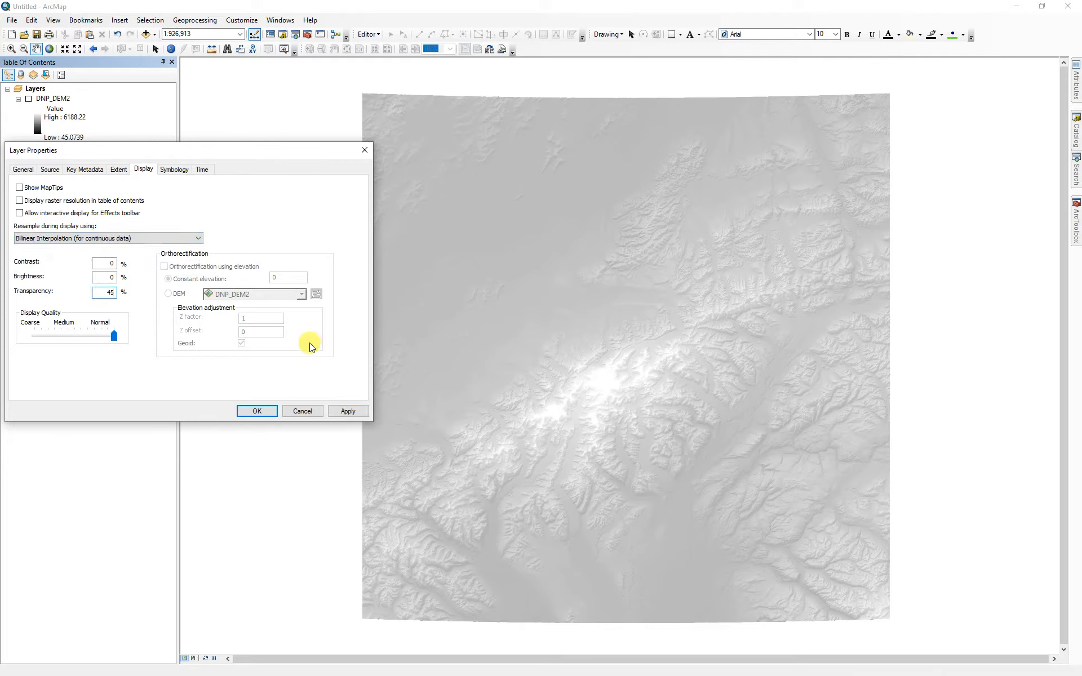
pyautogui.click(342, 410)
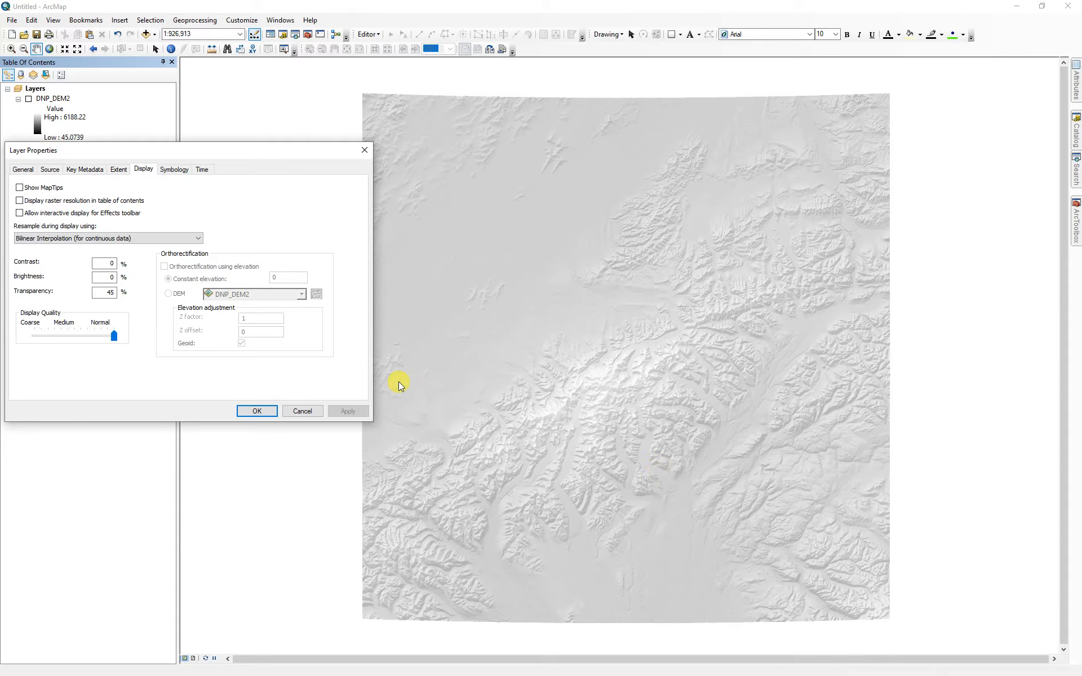
# - Turn on the DNP_DEM2 layer and set its display resampling to Bilinear Interpolation (for continuous data) with 45% transparency
pyautogui.click(252, 410)
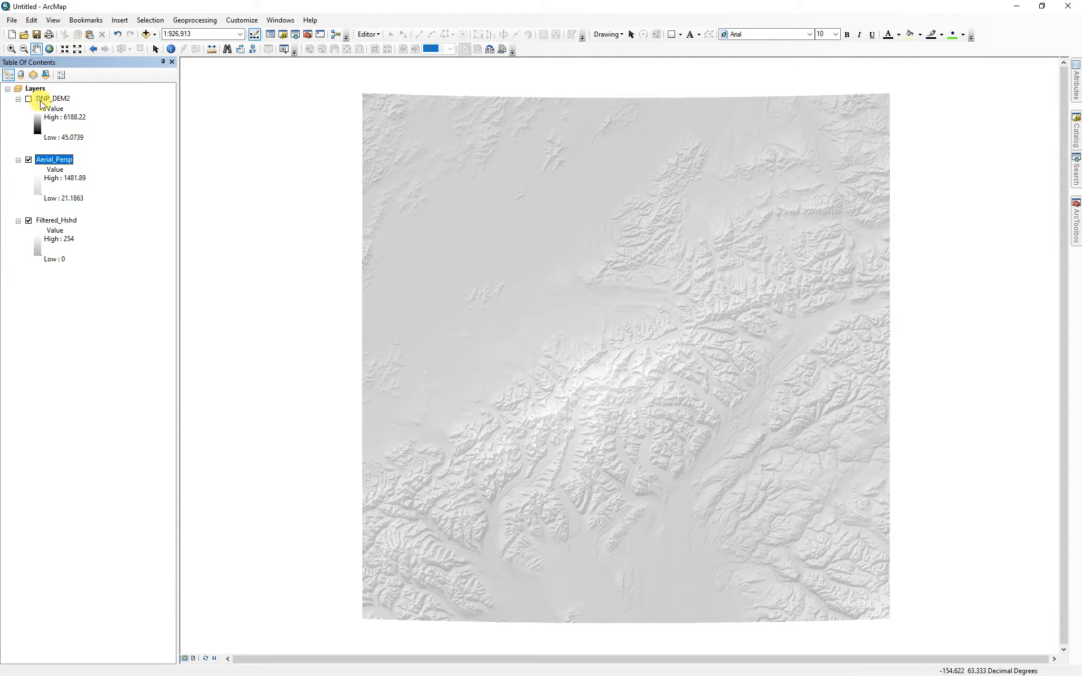
pyautogui.click(29, 99)
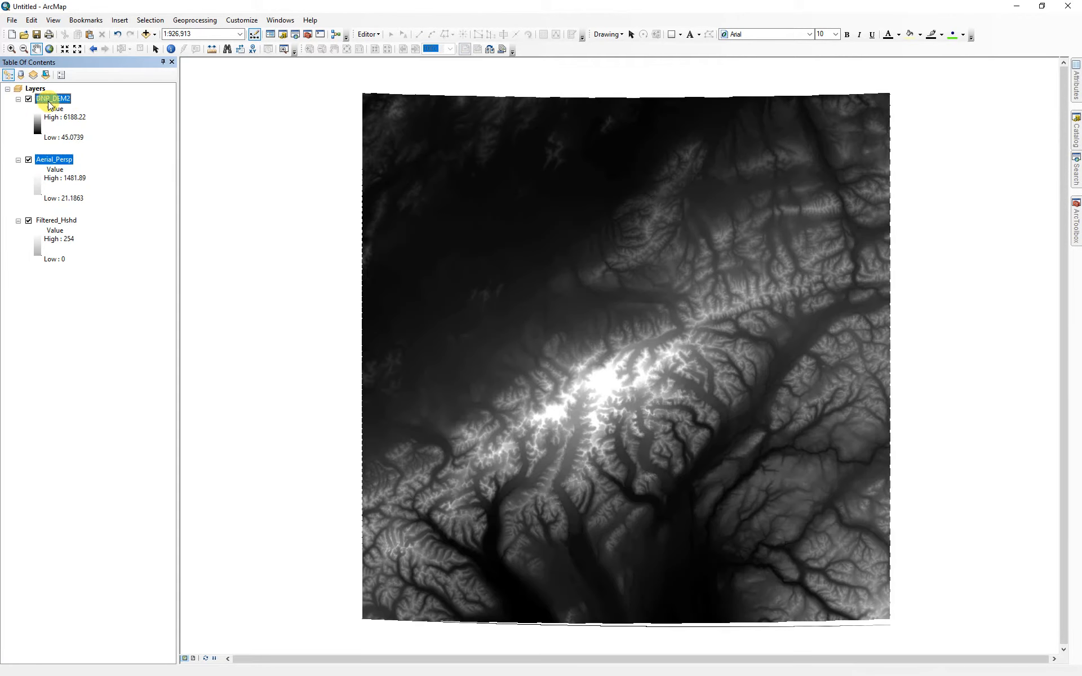
pyautogui.doubleClick(51, 101)
pyautogui.click(507, 303)
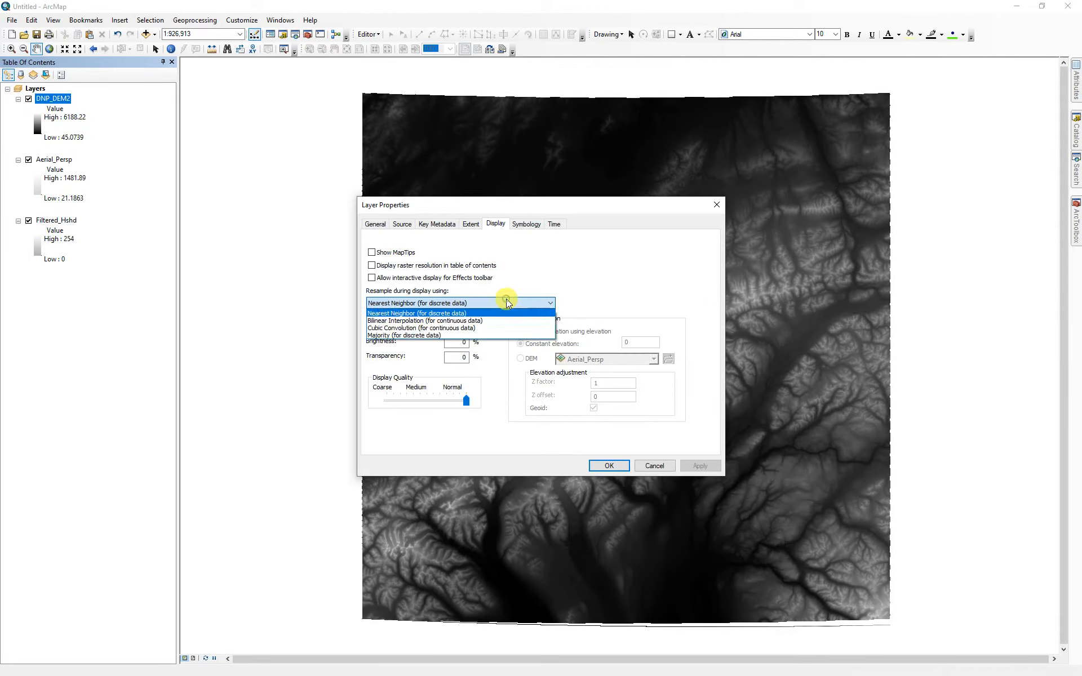
pyautogui.click(440, 319)
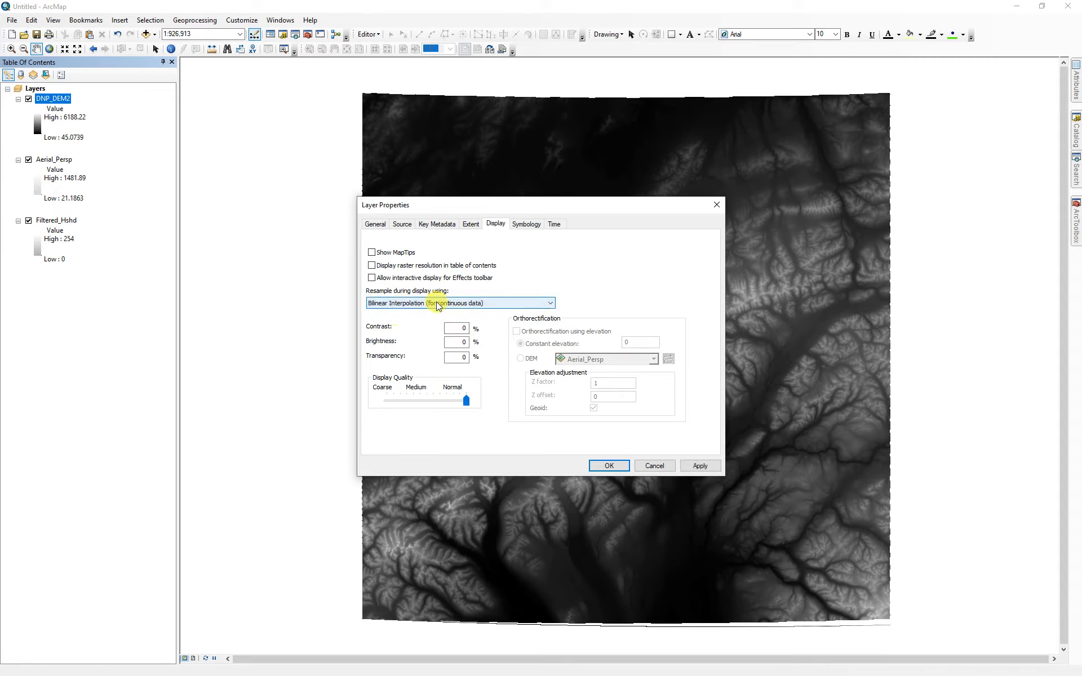
pyautogui.doubleClick(463, 357)
pyautogui.write('4')
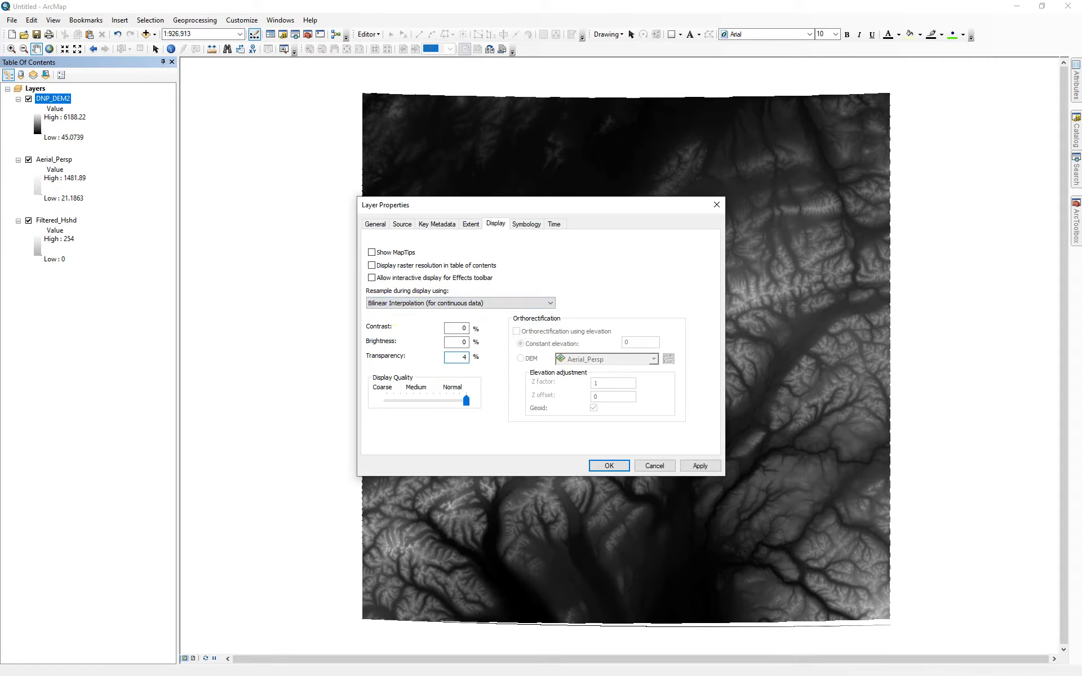
pyautogui.write('5')
# - Try the green-yellow-brown-purple-white color ramp on the DNP_DEM2 layer
pyautogui.click(530, 224)
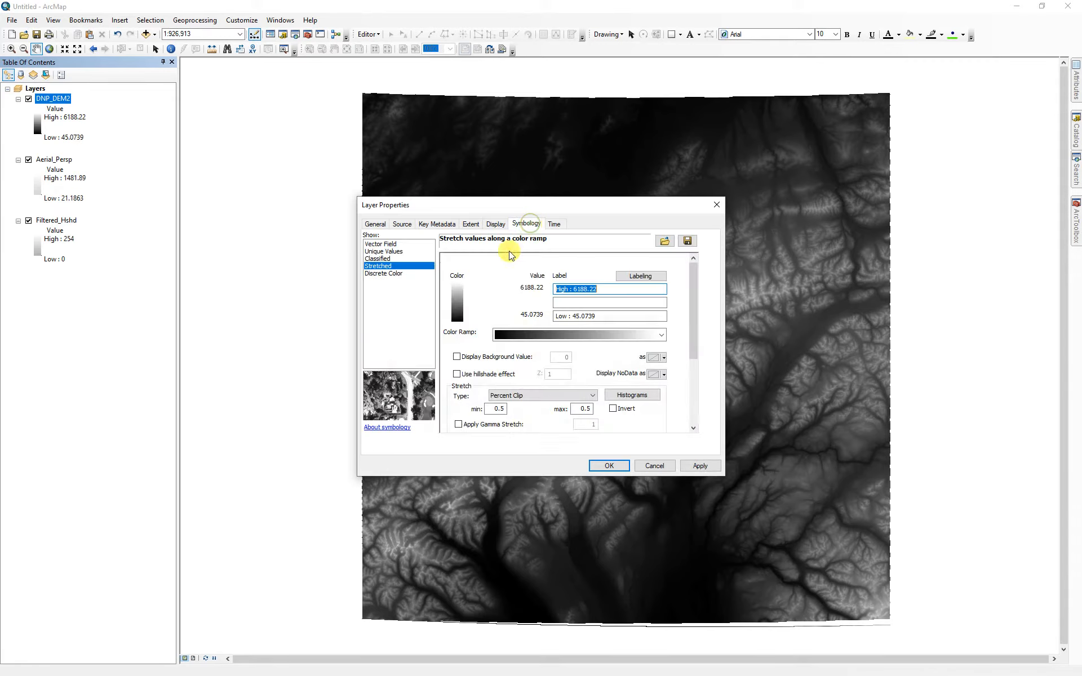
pyautogui.click(662, 334)
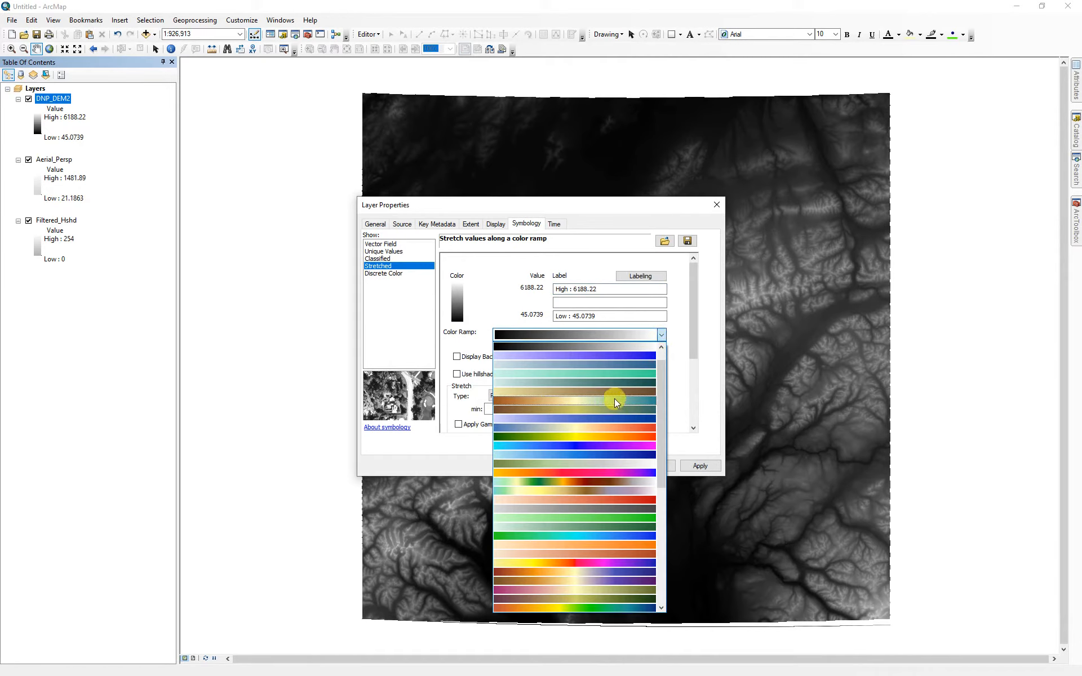
pyautogui.click(623, 491)
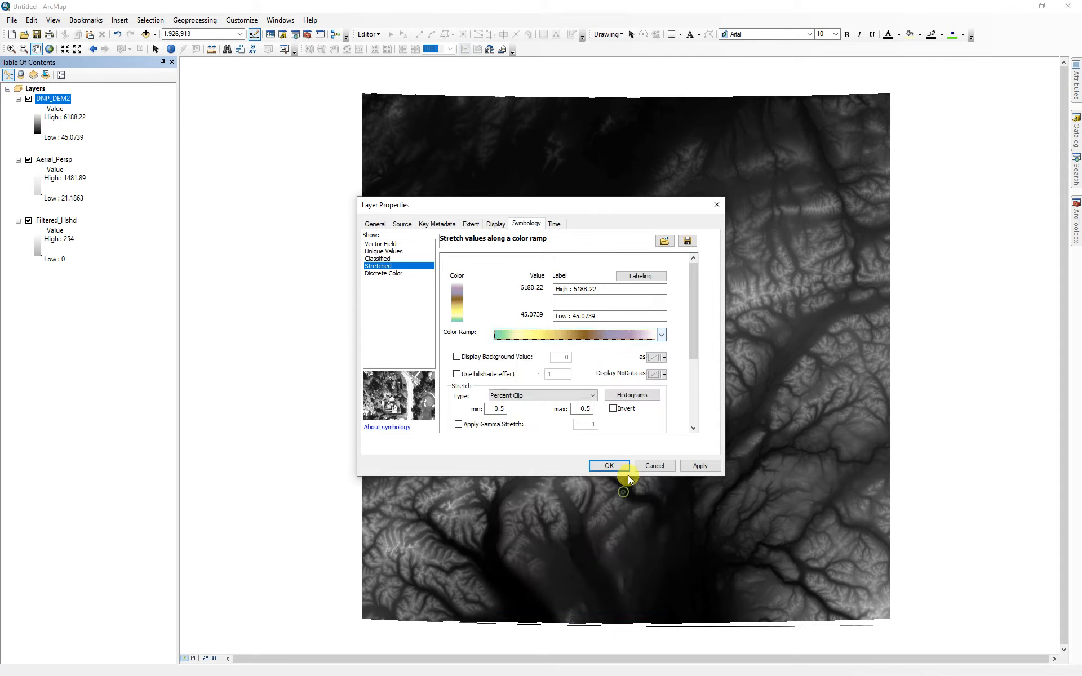
pyautogui.moveTo(592, 208); pyautogui.dragTo(217, 114)
pyautogui.click(324, 377)
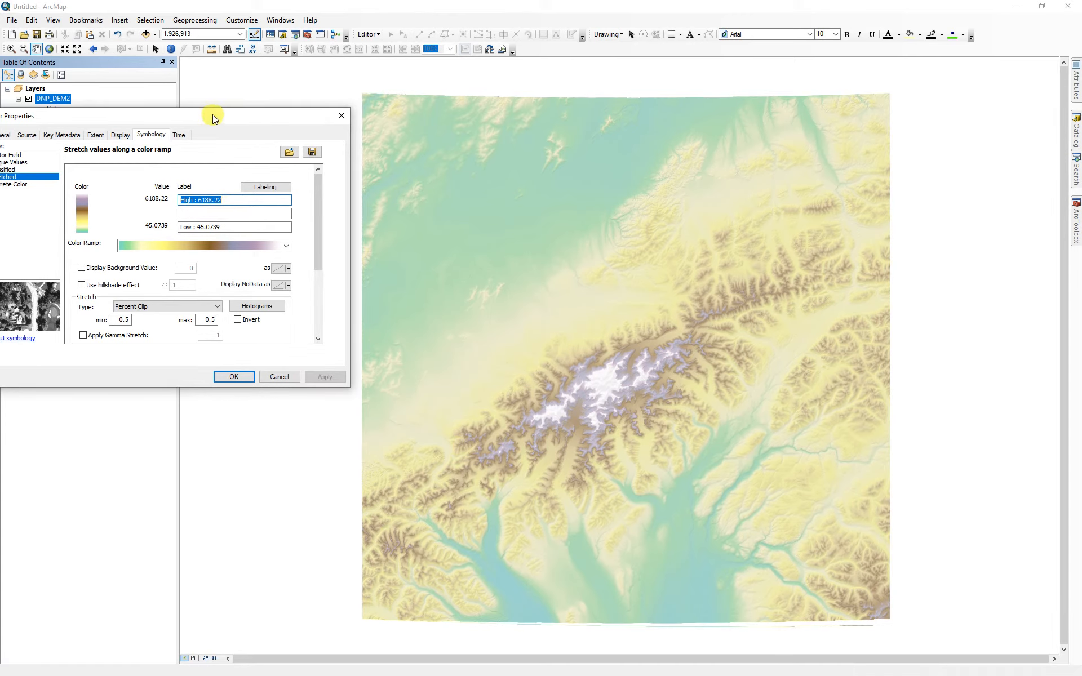
# - Try the diverging purple-to-green color ramp on the DNP_DEM2 layer
pyautogui.moveTo(212, 115); pyautogui.dragTo(283, 108)
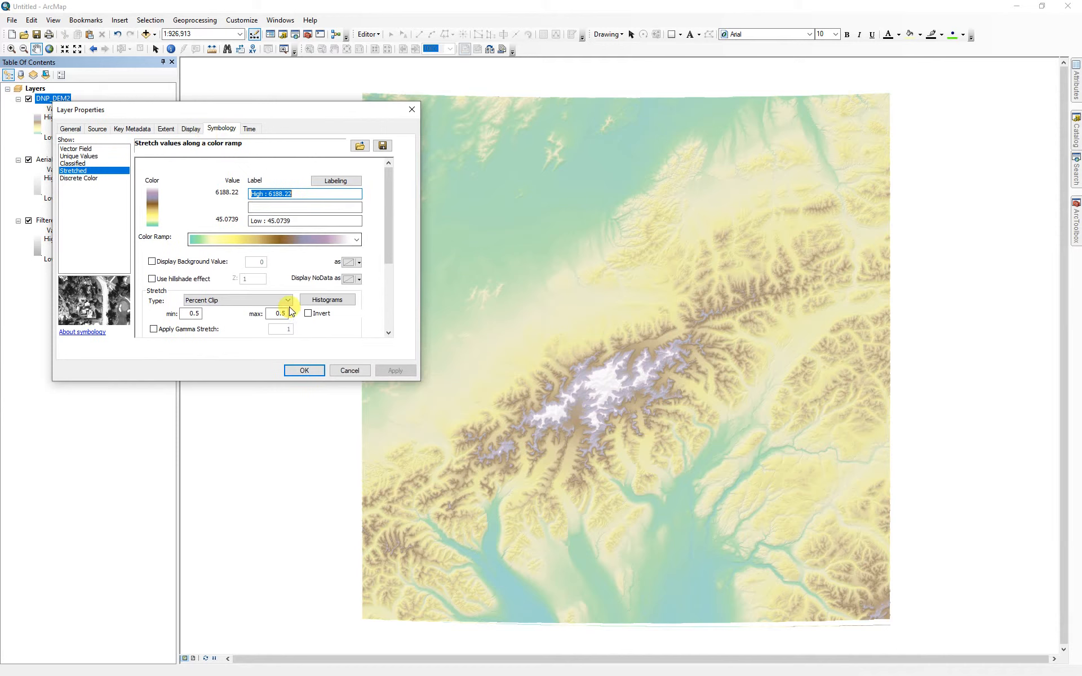
pyautogui.click(357, 241)
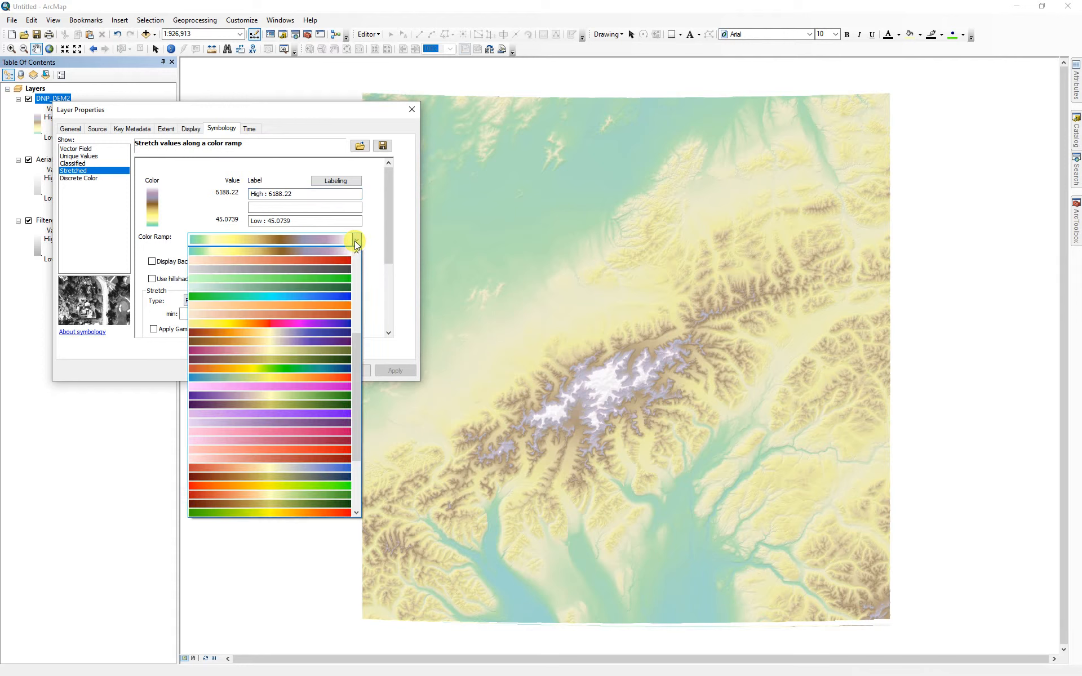
pyautogui.click(297, 394)
pyautogui.click(395, 371)
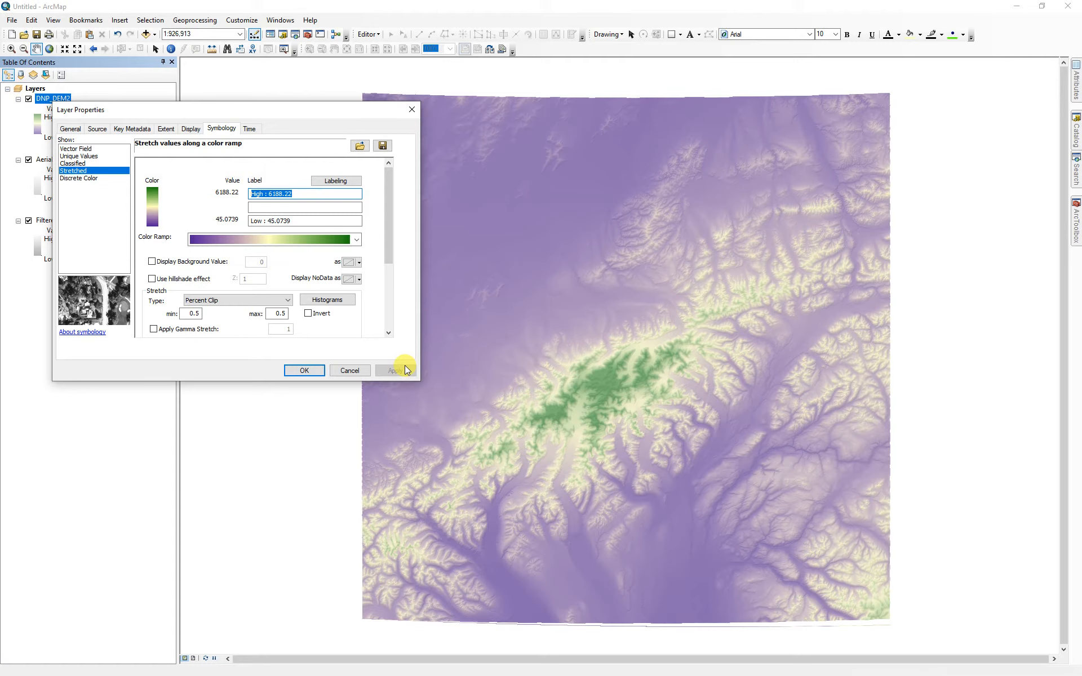
# - Apply the muted green-yellow-orange-pink-white color ramp to DNP_DEM2 and set its stretch type to Minimum-Maximum
pyautogui.click(356, 240)
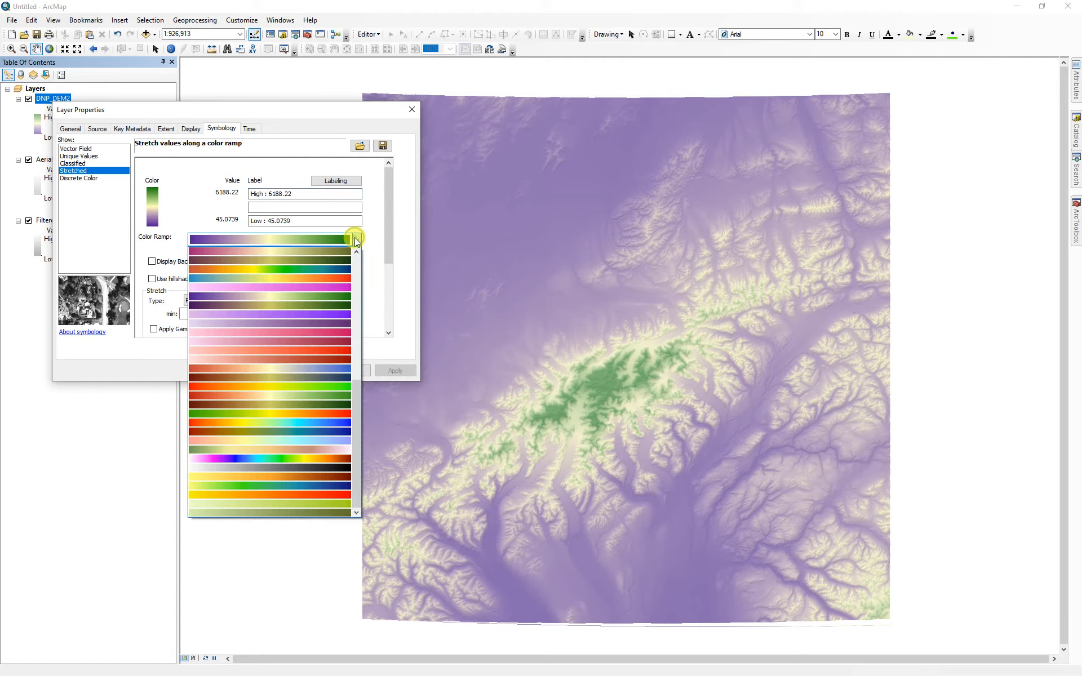
pyautogui.click(300, 449)
pyautogui.click(390, 372)
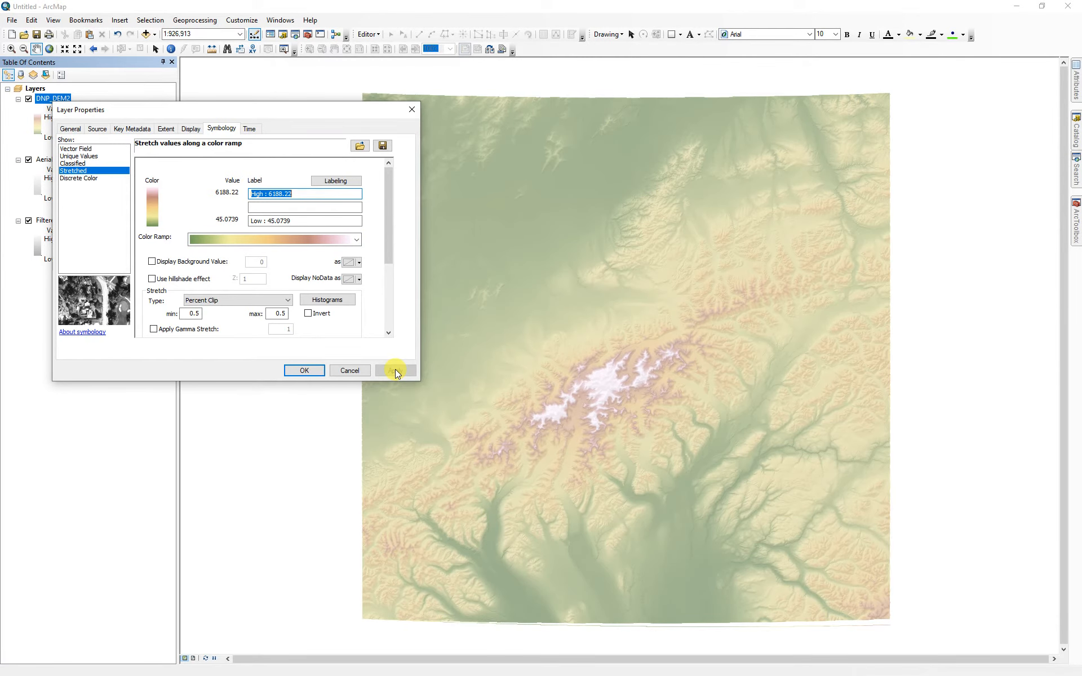
pyautogui.click(259, 301)
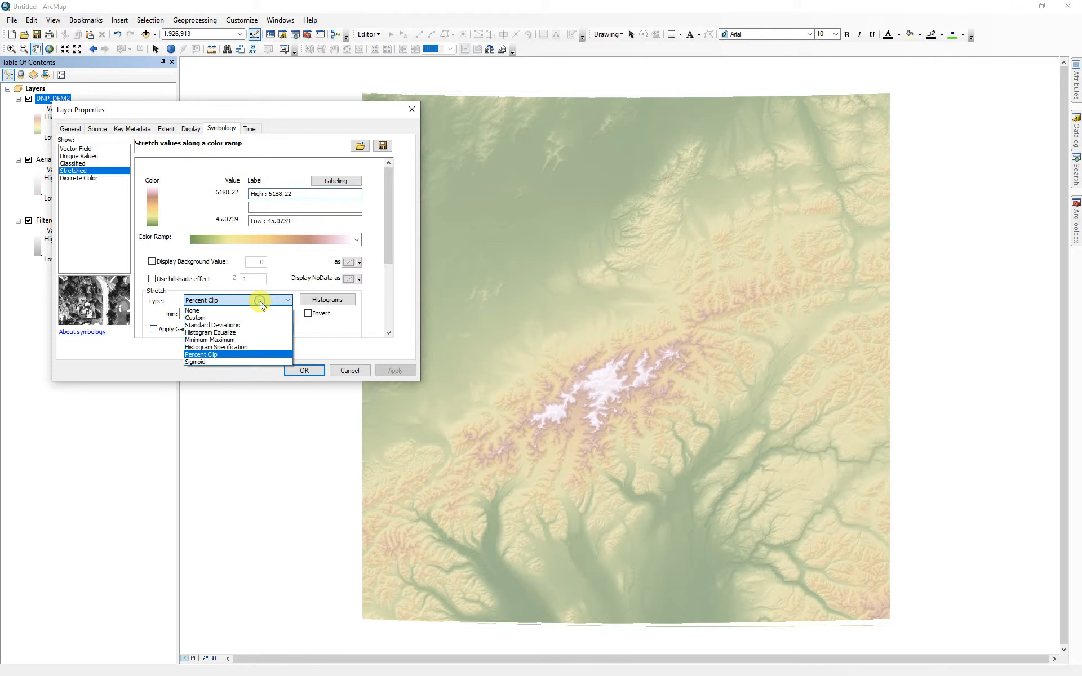
pyautogui.click(214, 339)
pyautogui.click(396, 372)
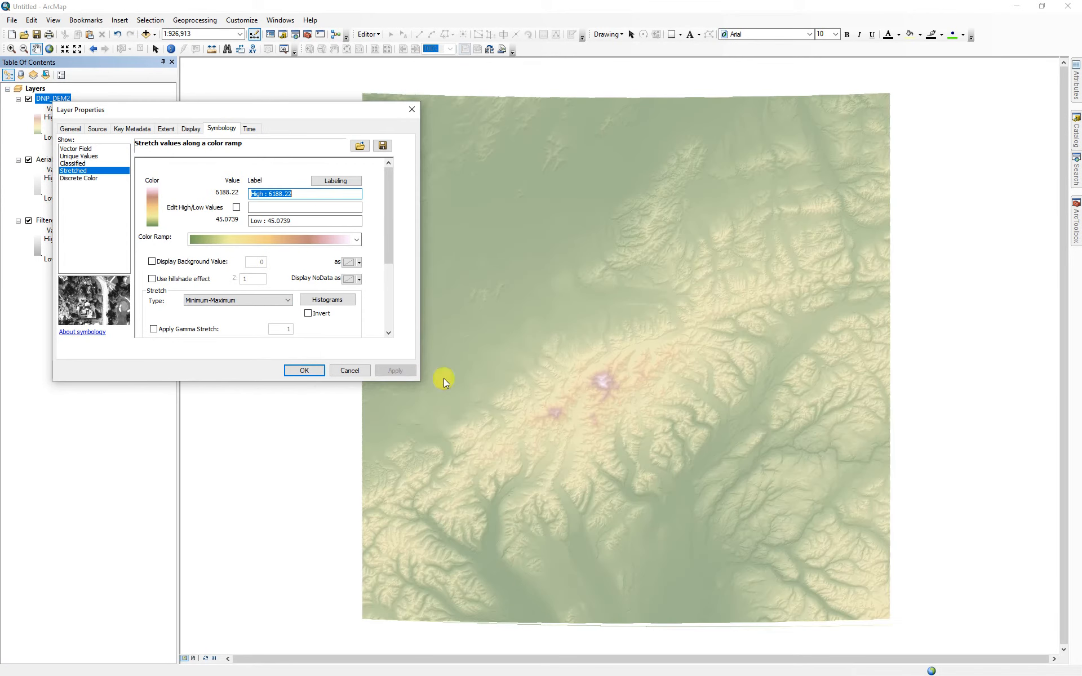
# - Enable the gamma stretch for DNP_DEM2, try a value of 2, and apply a value of 3
pyautogui.click(154, 328)
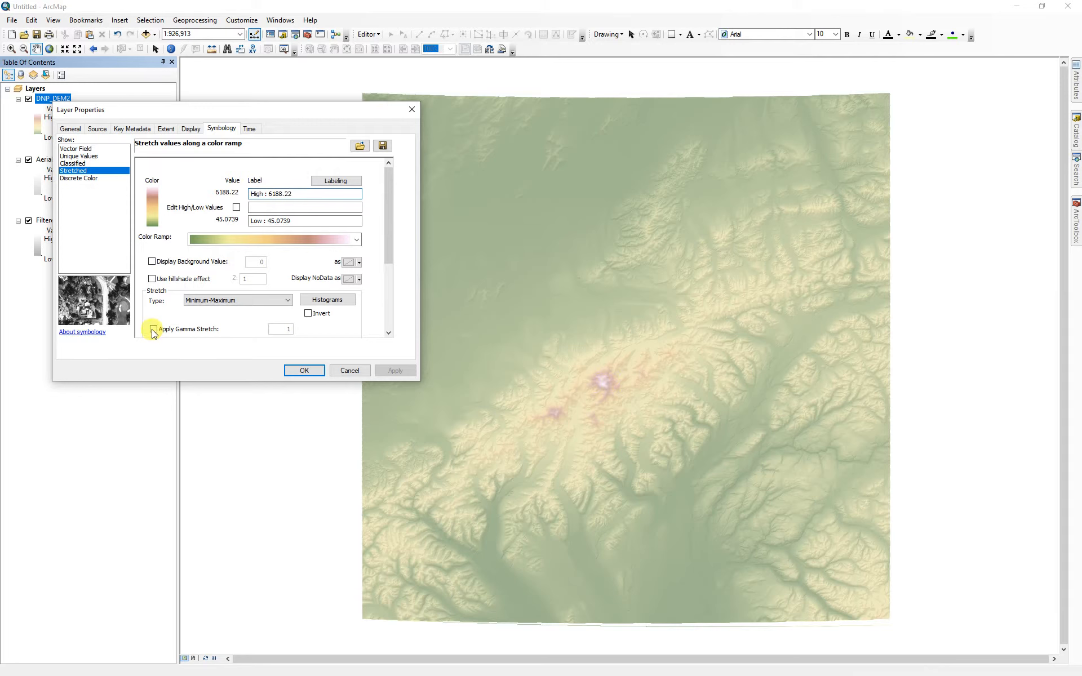
pyautogui.click(387, 371)
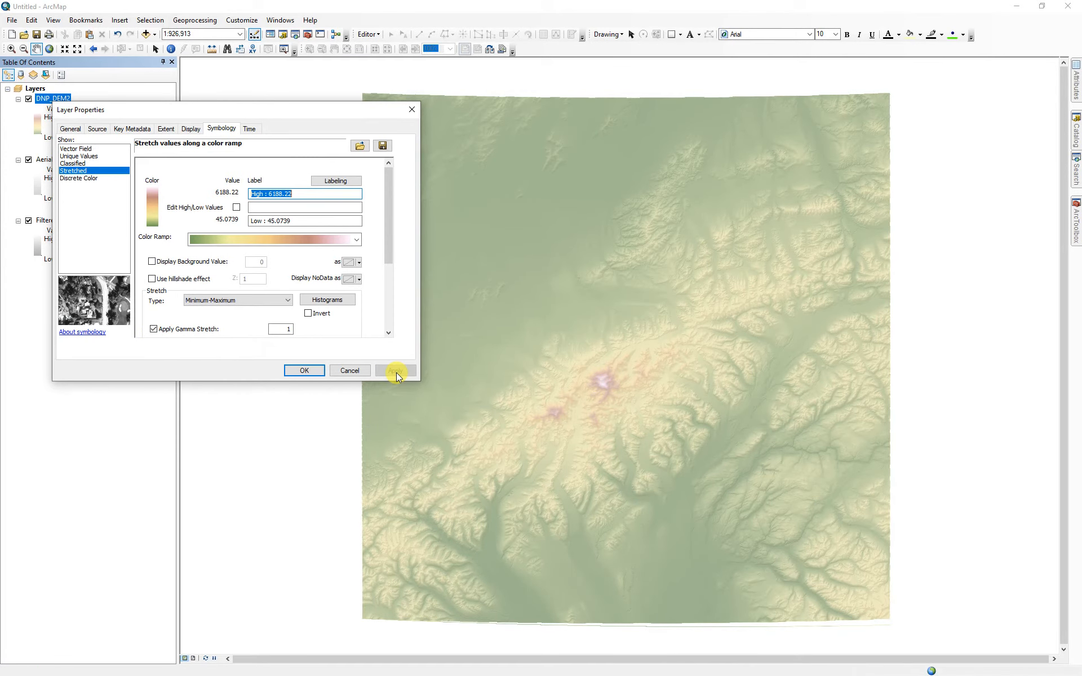
pyautogui.doubleClick(280, 329)
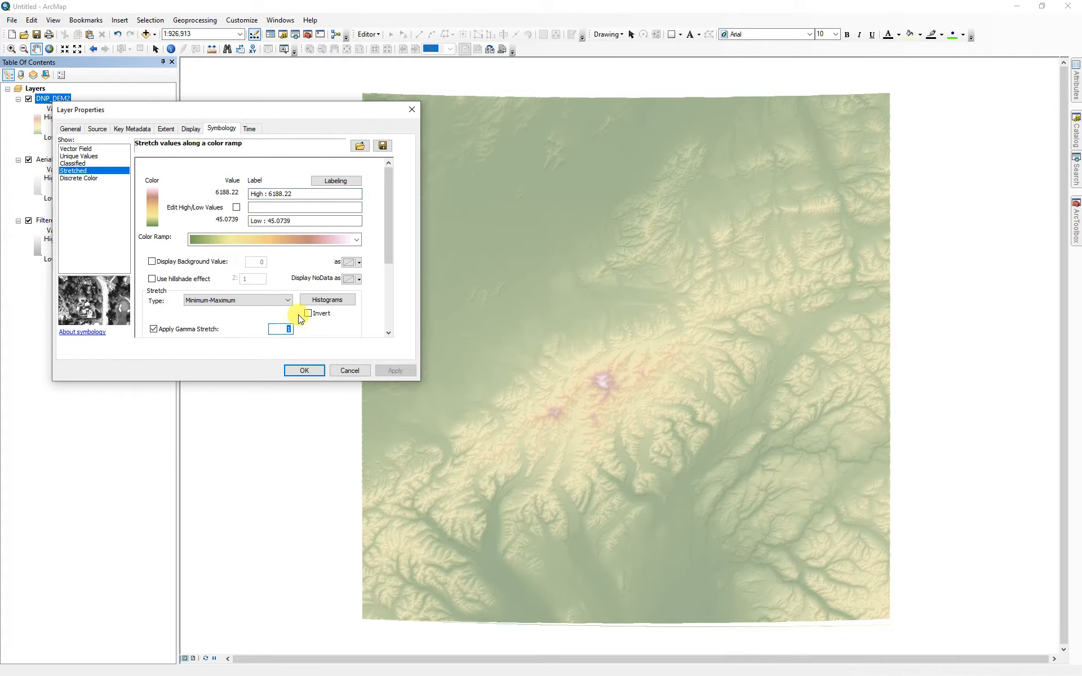
pyautogui.write('2')
pyautogui.click(396, 370)
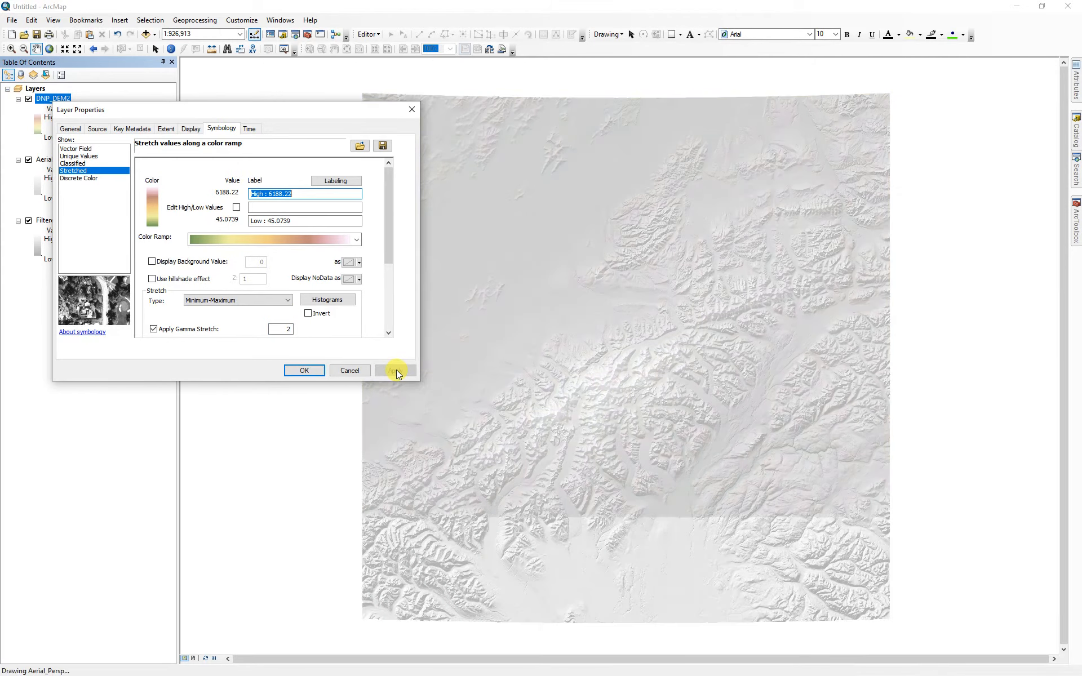
pyautogui.doubleClick(279, 329)
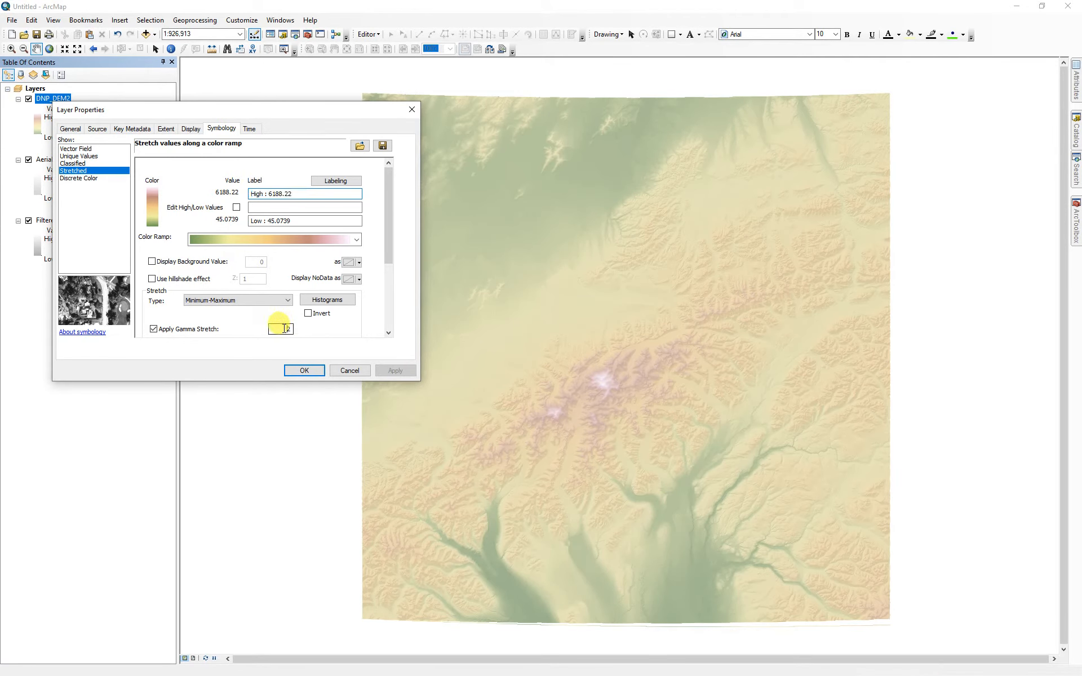
pyautogui.click(394, 370)
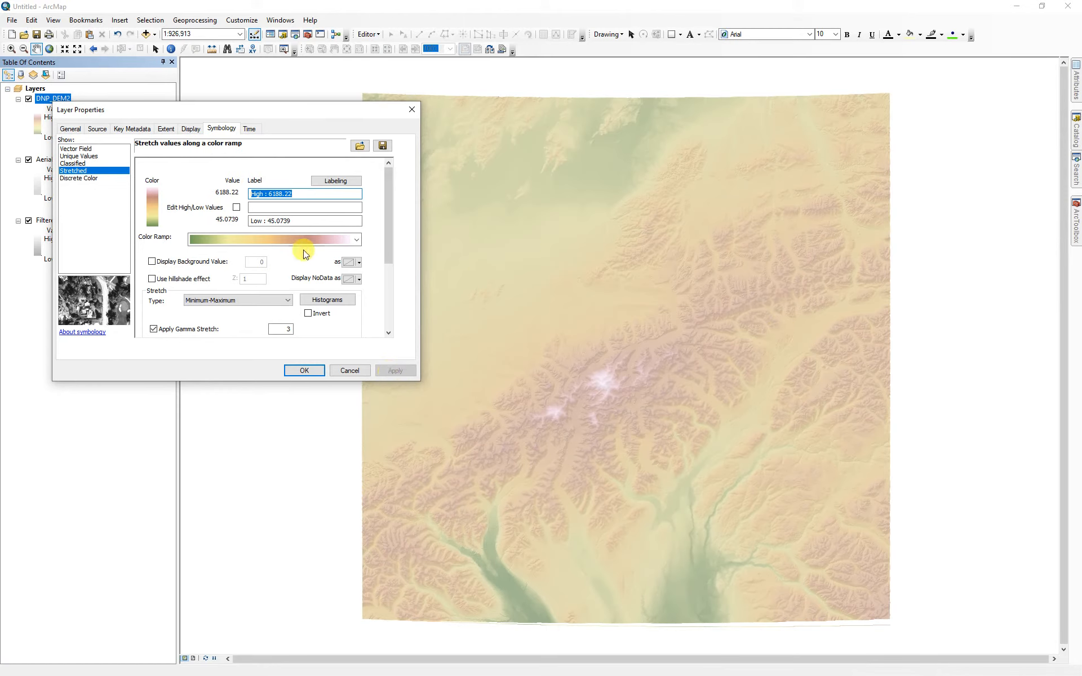
pyautogui.click(304, 370)
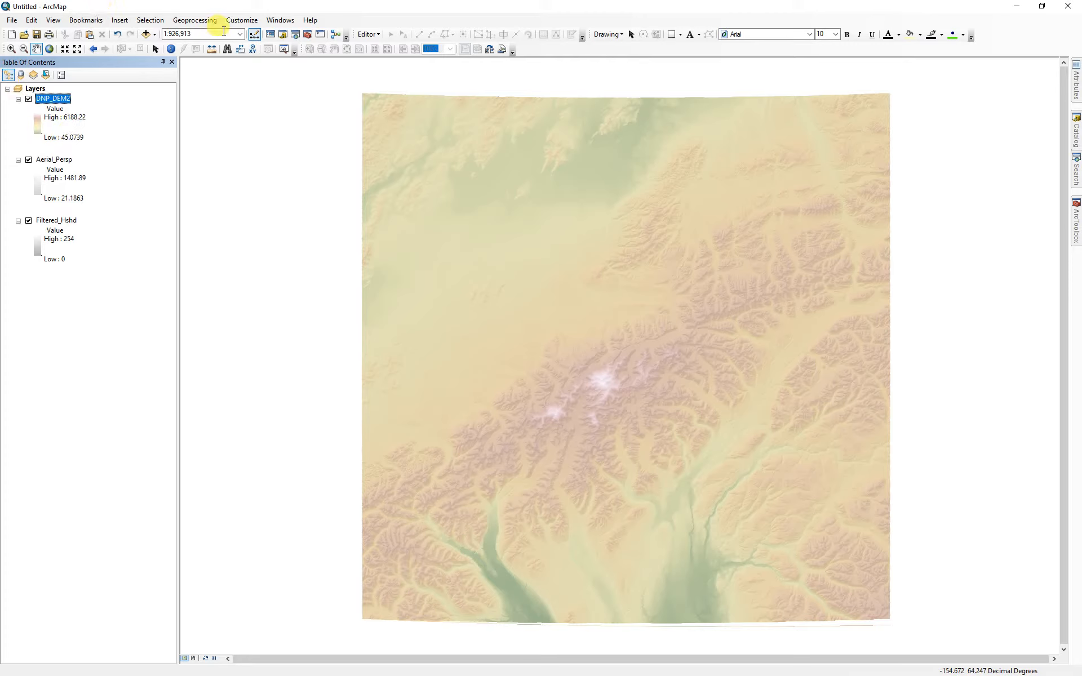
# - Open the Style Manager and display the color ramps stored in the personal style
pyautogui.click(242, 21)
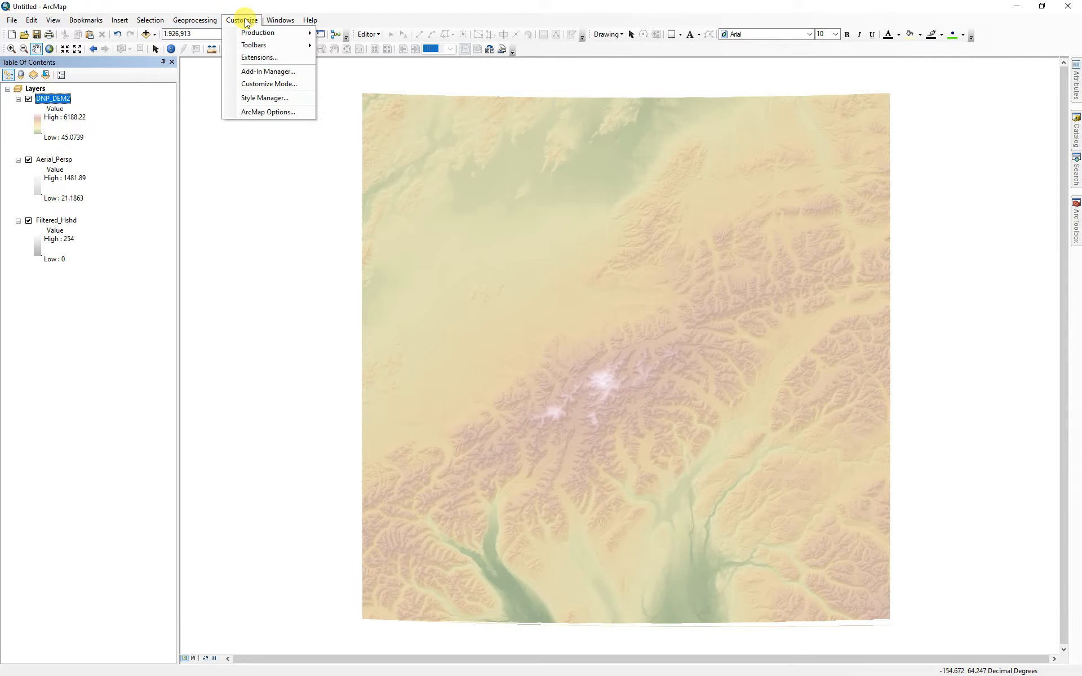
pyautogui.click(262, 99)
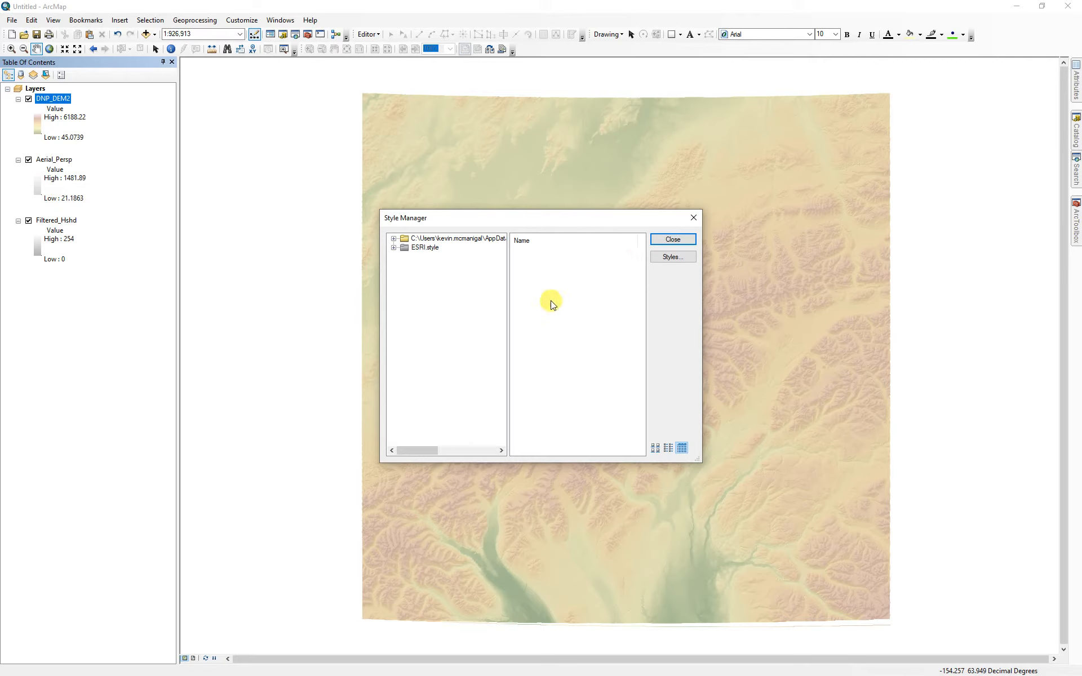
pyautogui.click(393, 238)
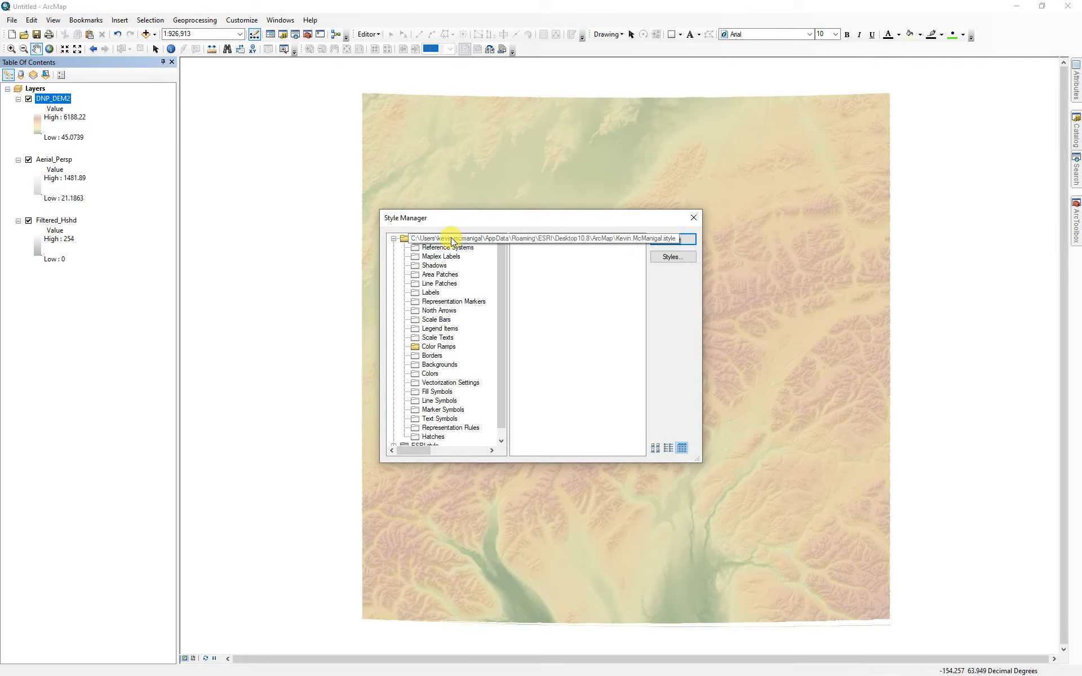
pyautogui.click(440, 347)
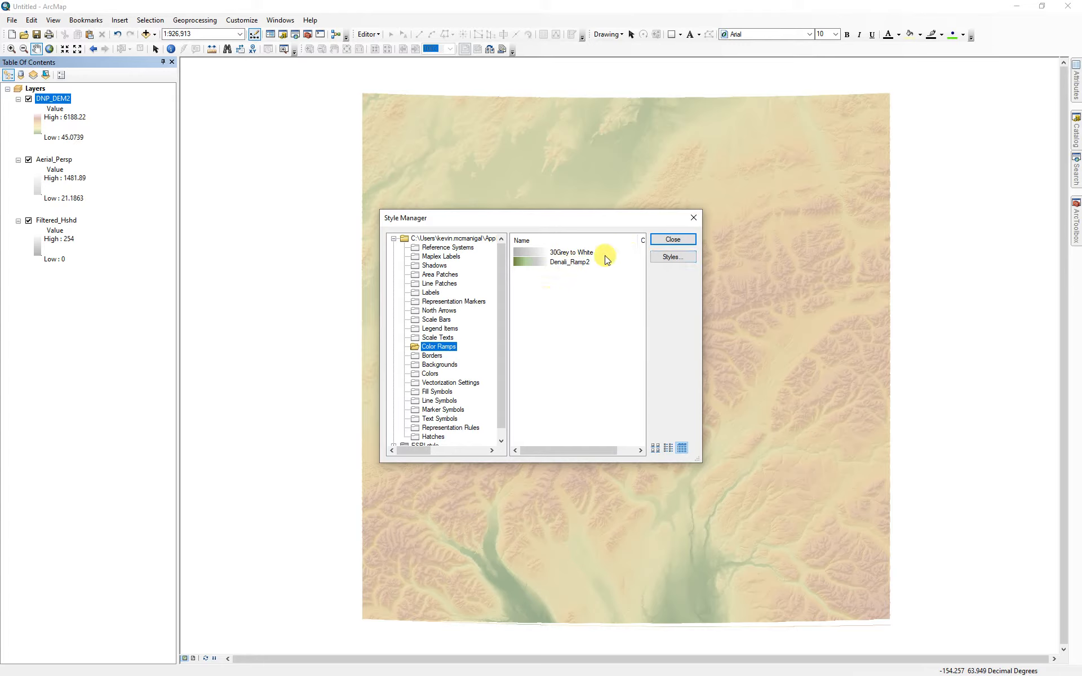
# - Add ColorRamps3.0_Hypsometry.style from the ColorRamps3.0 folder to the style references and display its color ramps
pyautogui.click(675, 261)
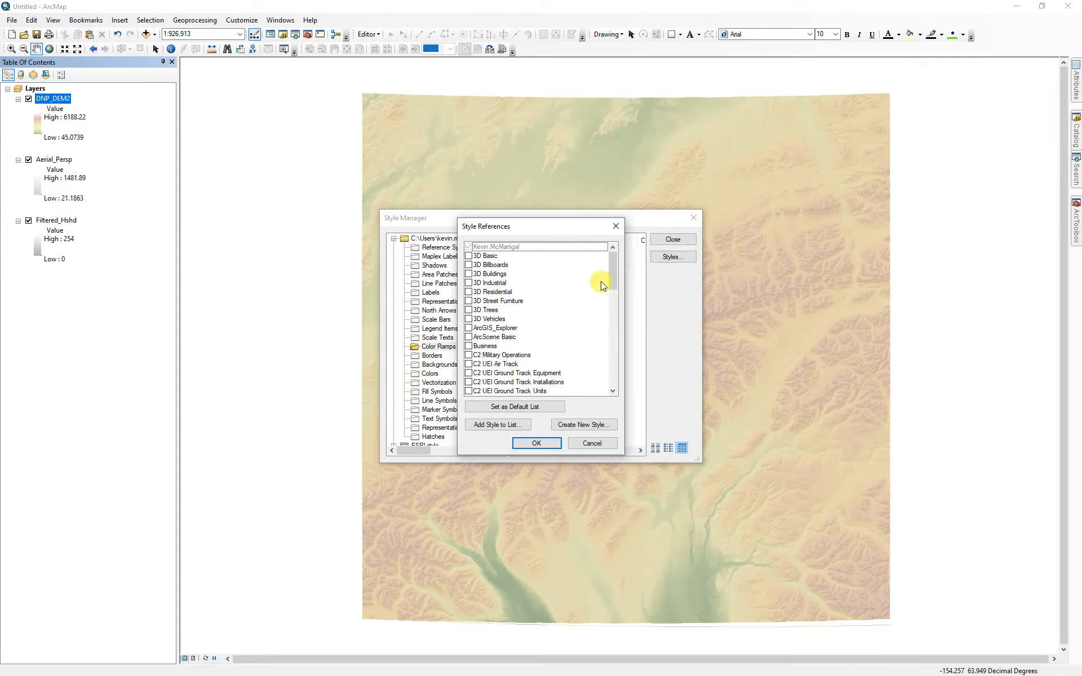
pyautogui.click(496, 426)
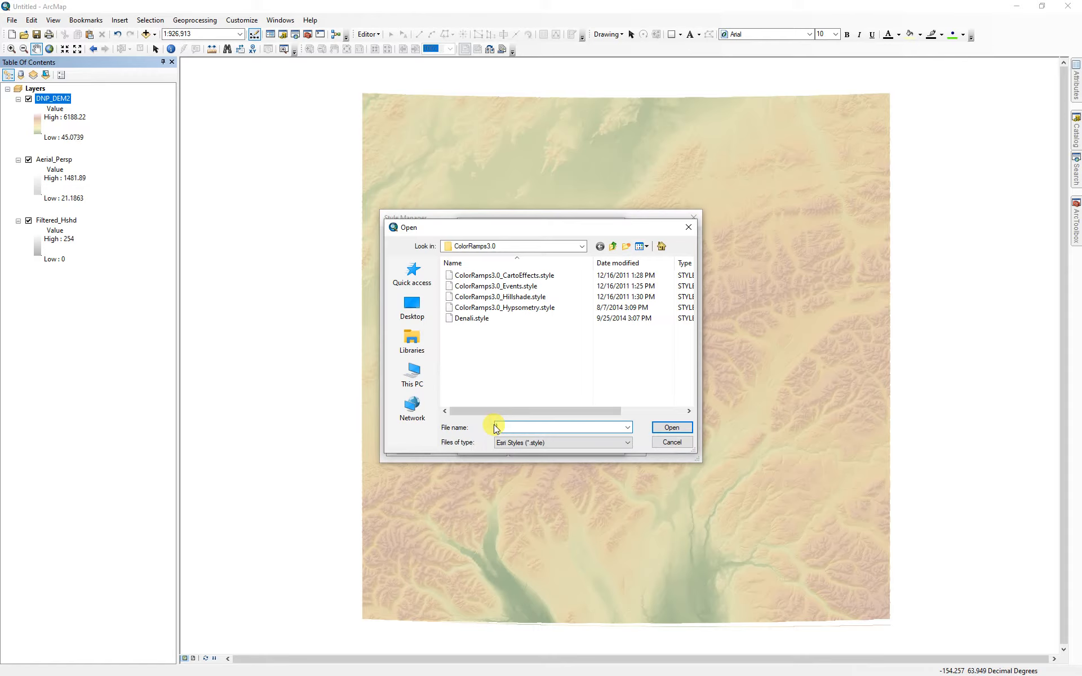
pyautogui.doubleClick(581, 248)
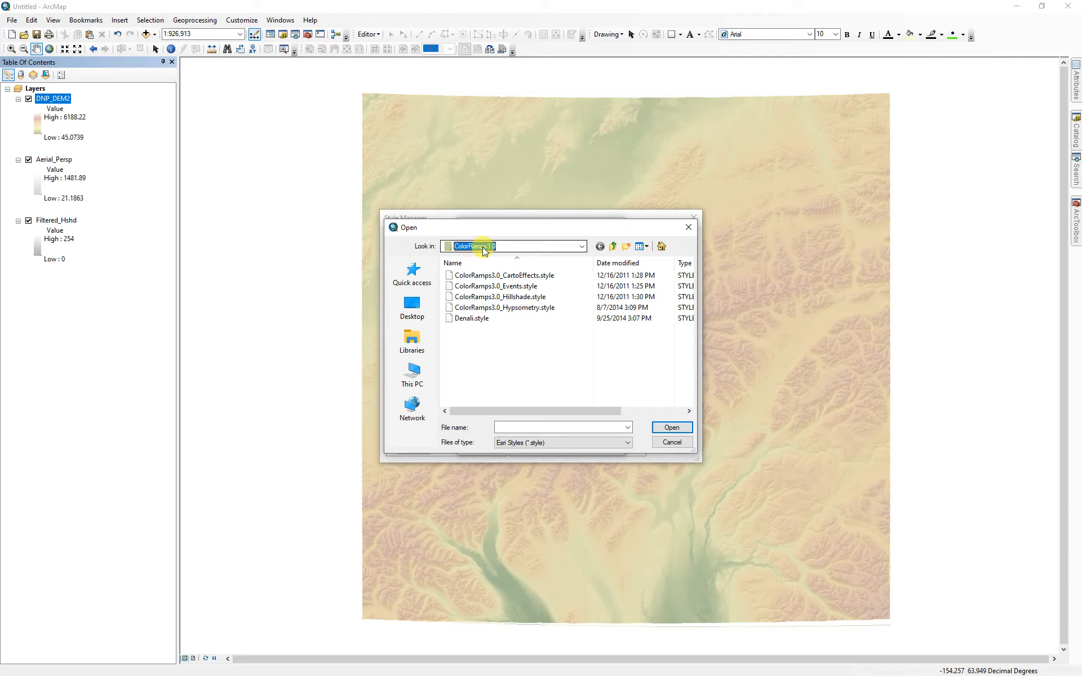
pyautogui.click(521, 308)
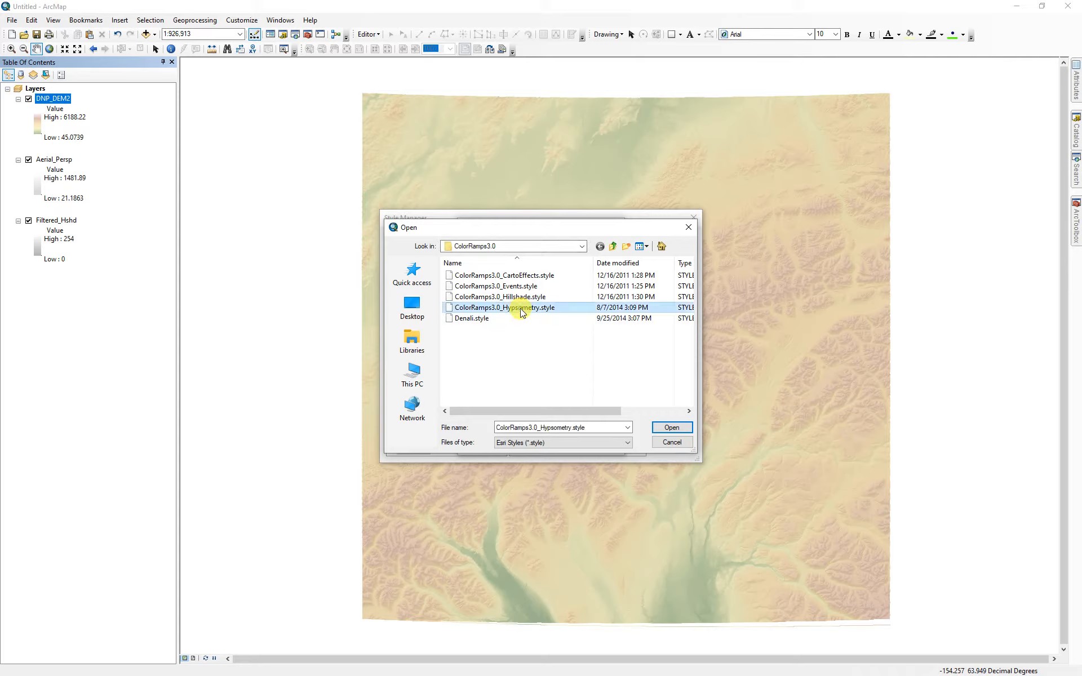
pyautogui.click(674, 427)
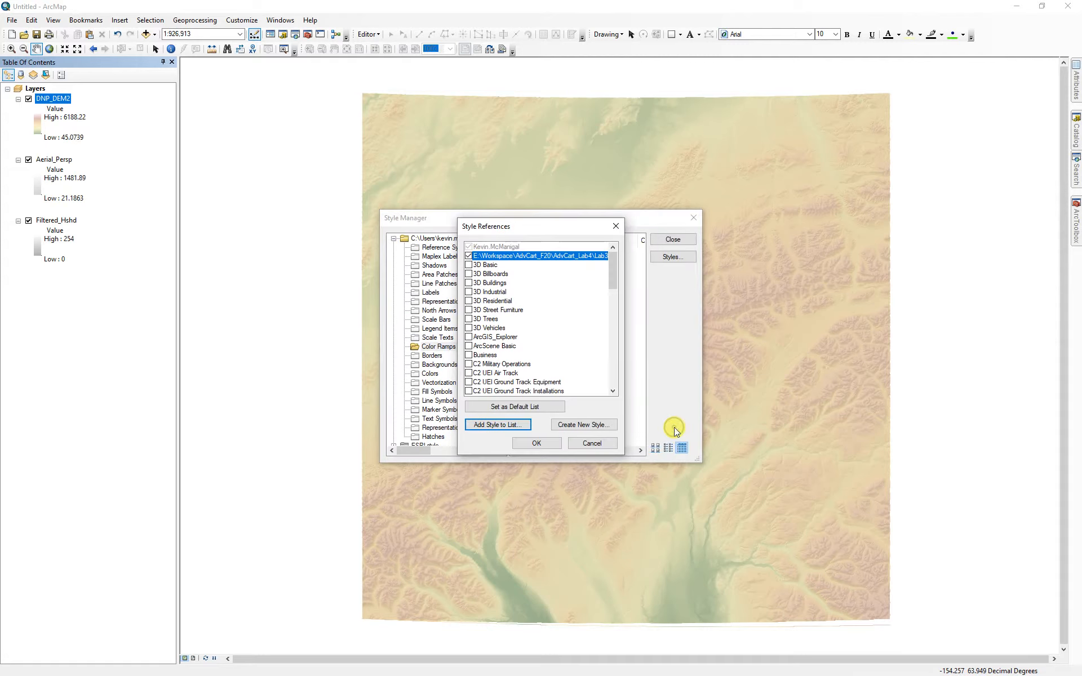
pyautogui.click(535, 443)
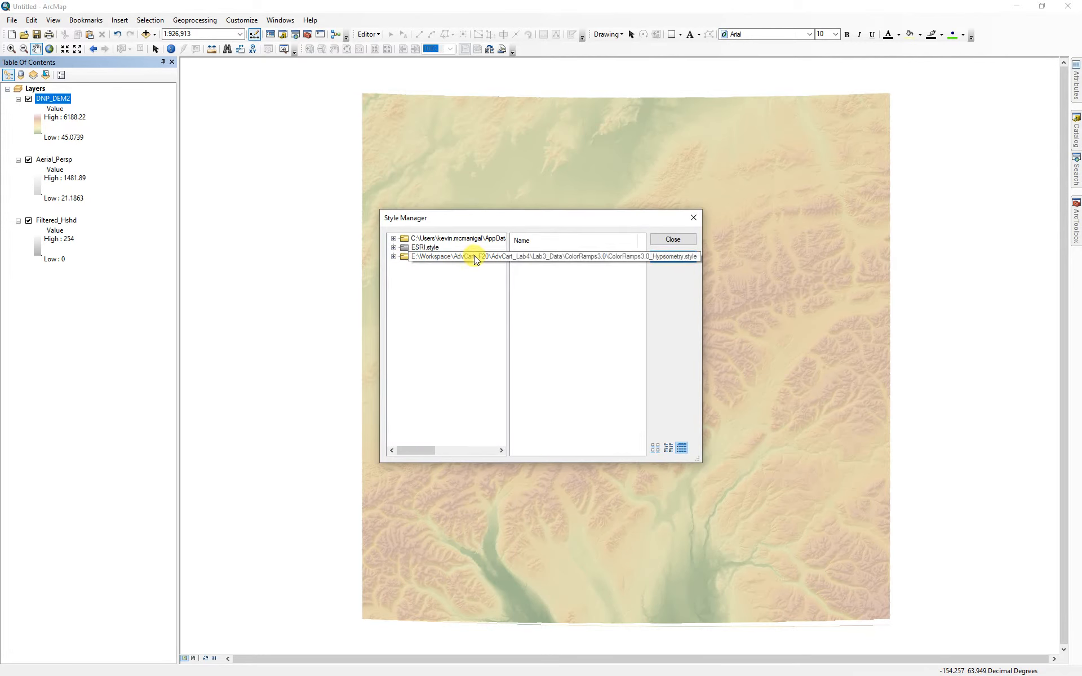
pyautogui.click(393, 256)
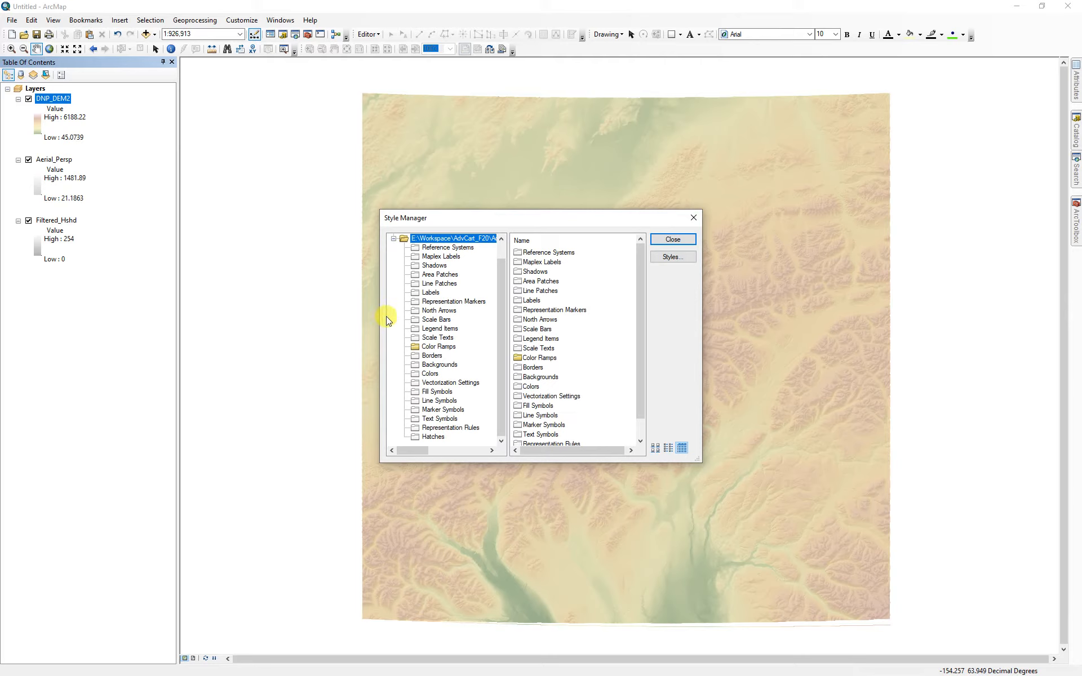
pyautogui.click(431, 347)
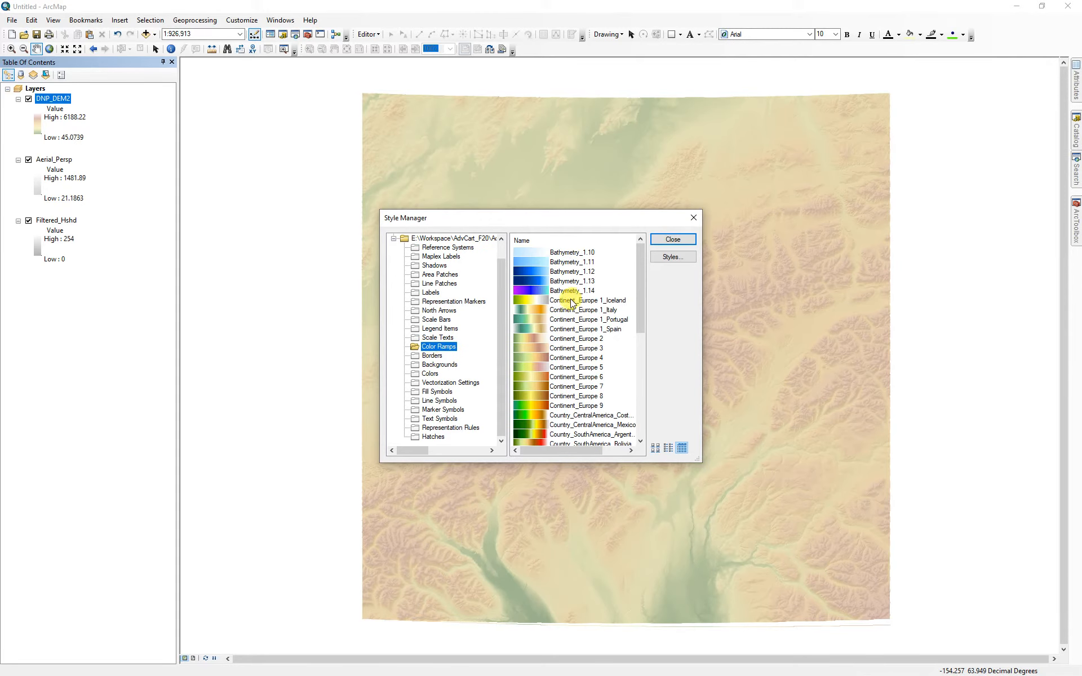
# - Browse the color ramps in the hypsometric style and close the Style Manager
pyautogui.scroll(-3, 587, 366)
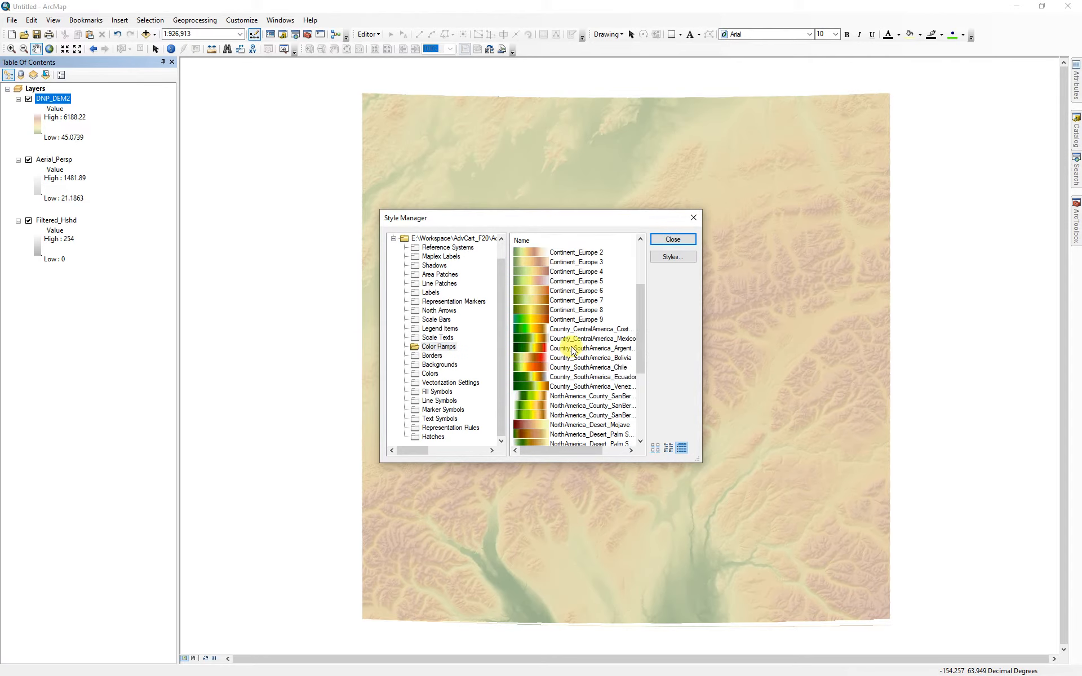
pyautogui.scroll(-1, 570, 346)
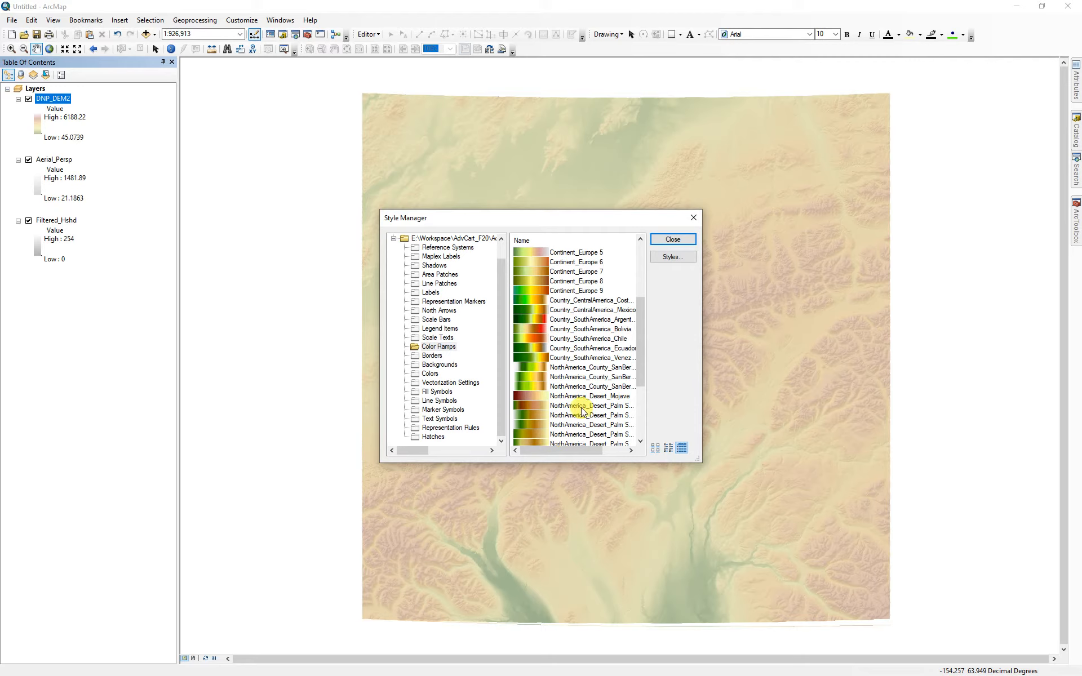
pyautogui.scroll(1, 582, 412)
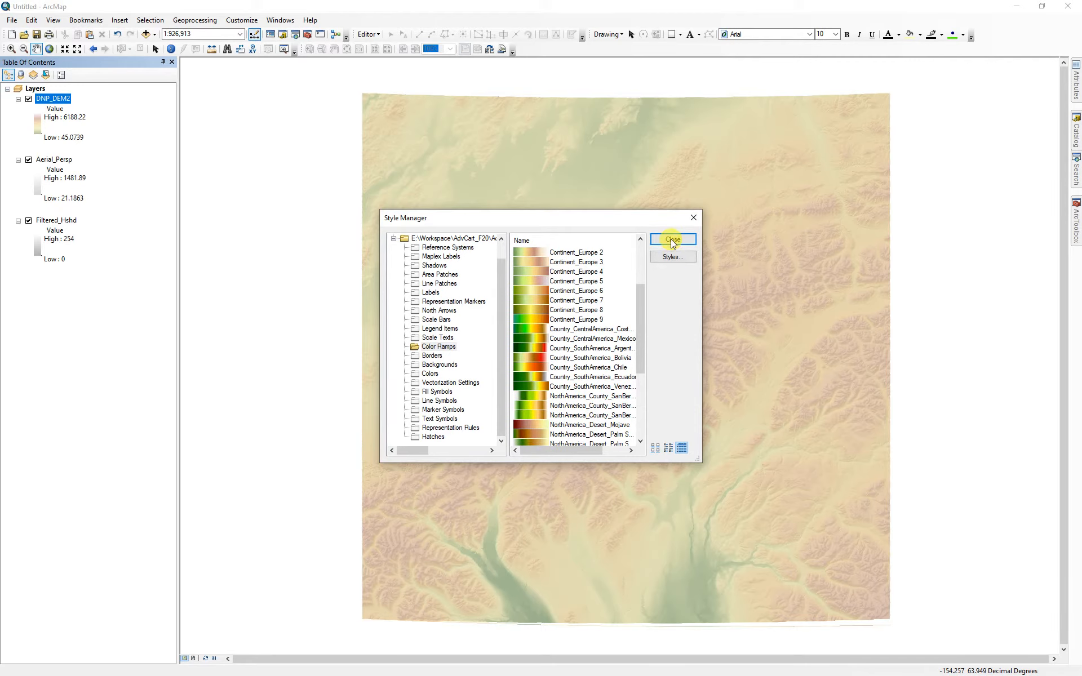
pyautogui.click(672, 239)
# - Open the symbology properties of DNP_DEM2 and turn off the graphic view so color ramps are listed by name
pyautogui.doubleClick(45, 100)
pyautogui.click(662, 344)
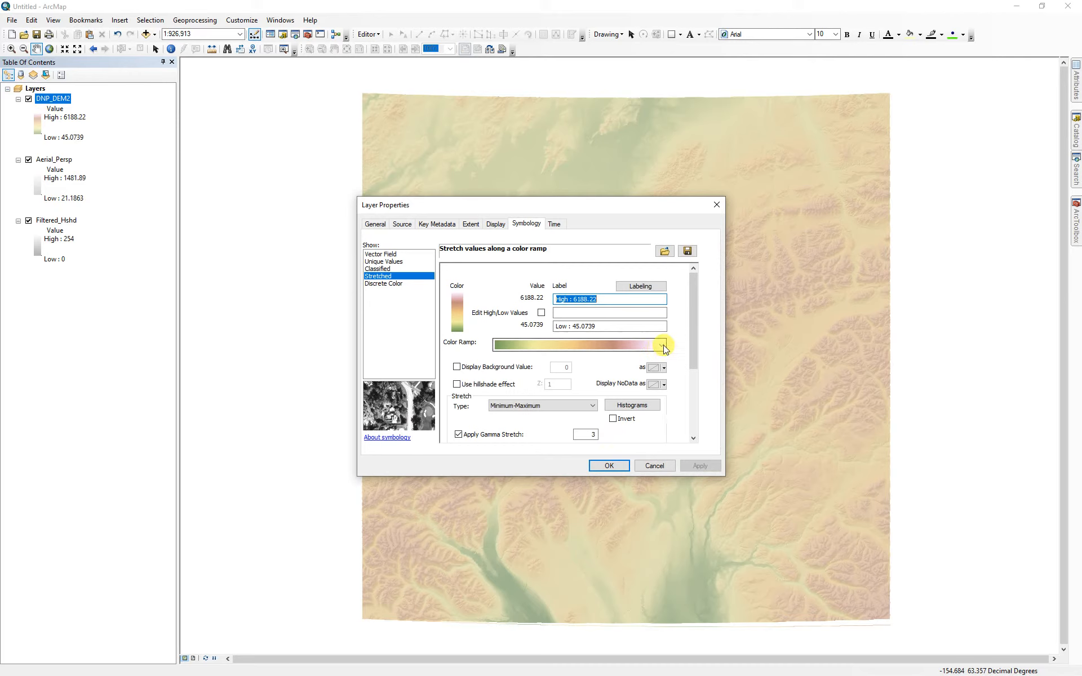
pyautogui.click(662, 344)
pyautogui.rightClick(642, 344)
pyautogui.click(666, 349)
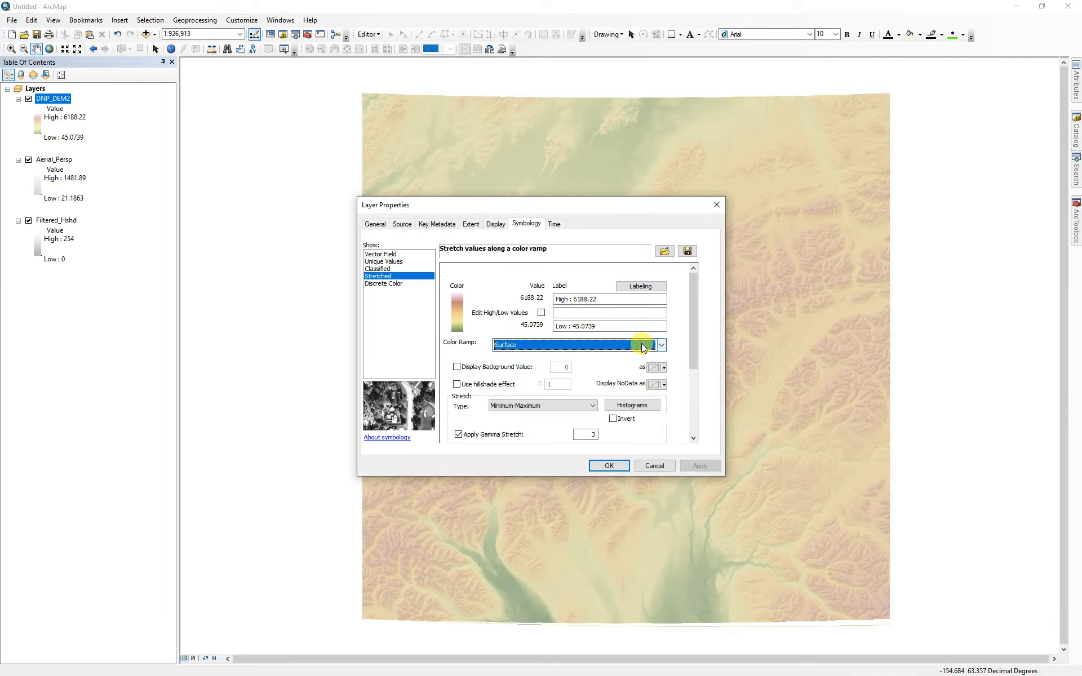
# - Apply the NorthAmerica_Region_Sierra Nevada color ramp to DNP_DEM2 and move the properties dialog off the map
pyautogui.click(661, 344)
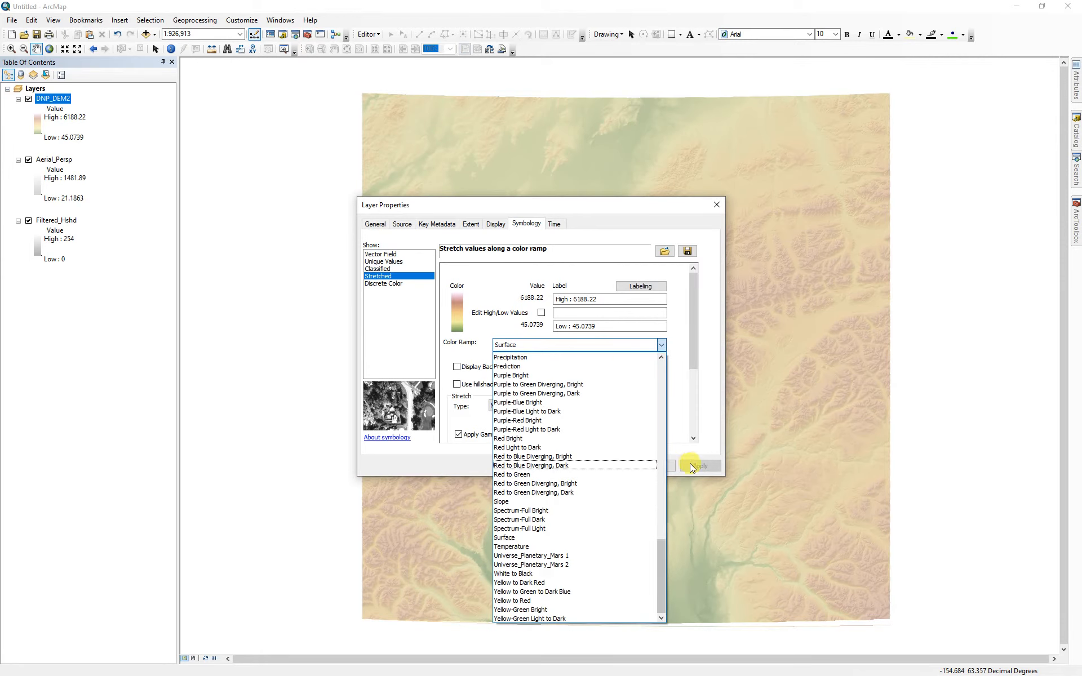
pyautogui.moveTo(661, 569); pyautogui.dragTo(665, 478)
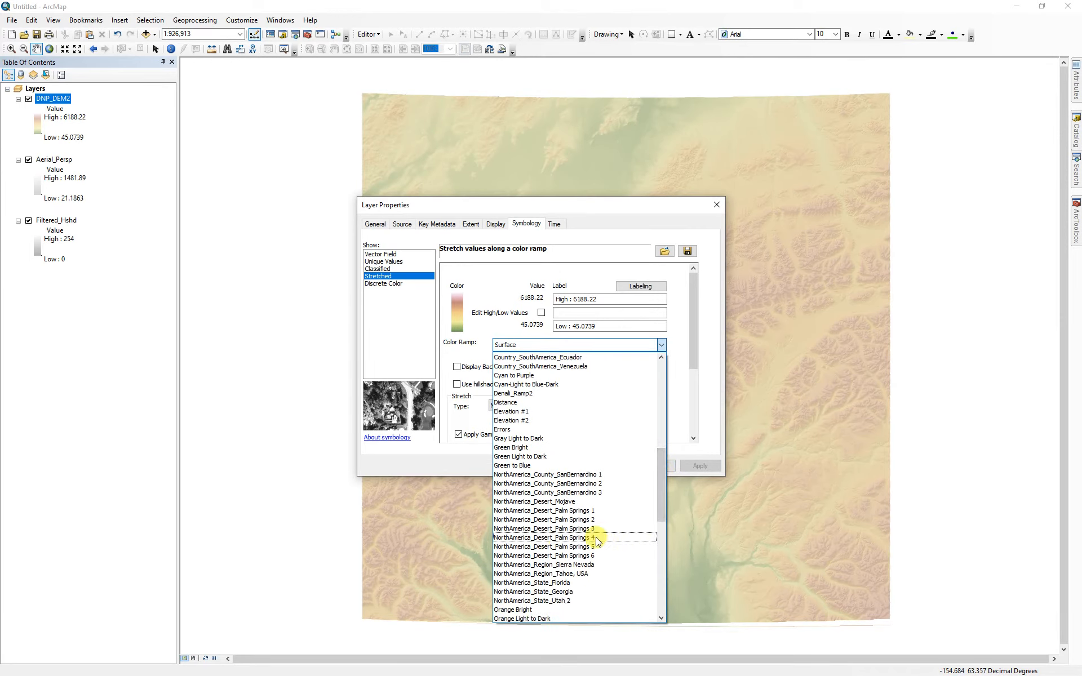
pyautogui.click(575, 564)
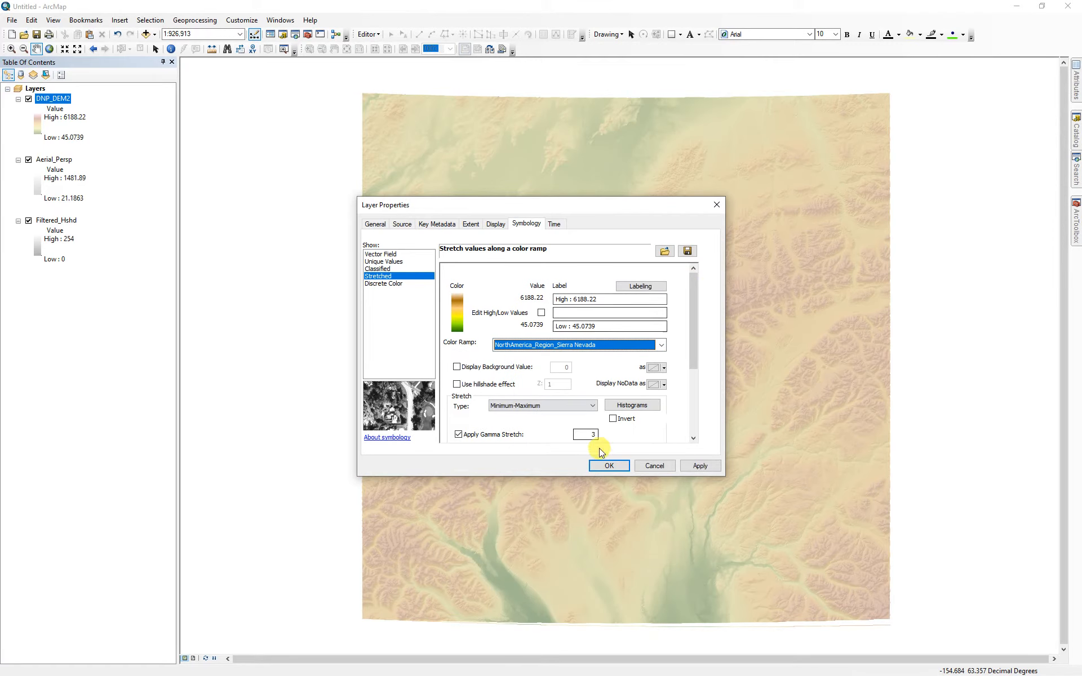
pyautogui.click(702, 465)
pyautogui.moveTo(623, 204); pyautogui.dragTo(272, 153)
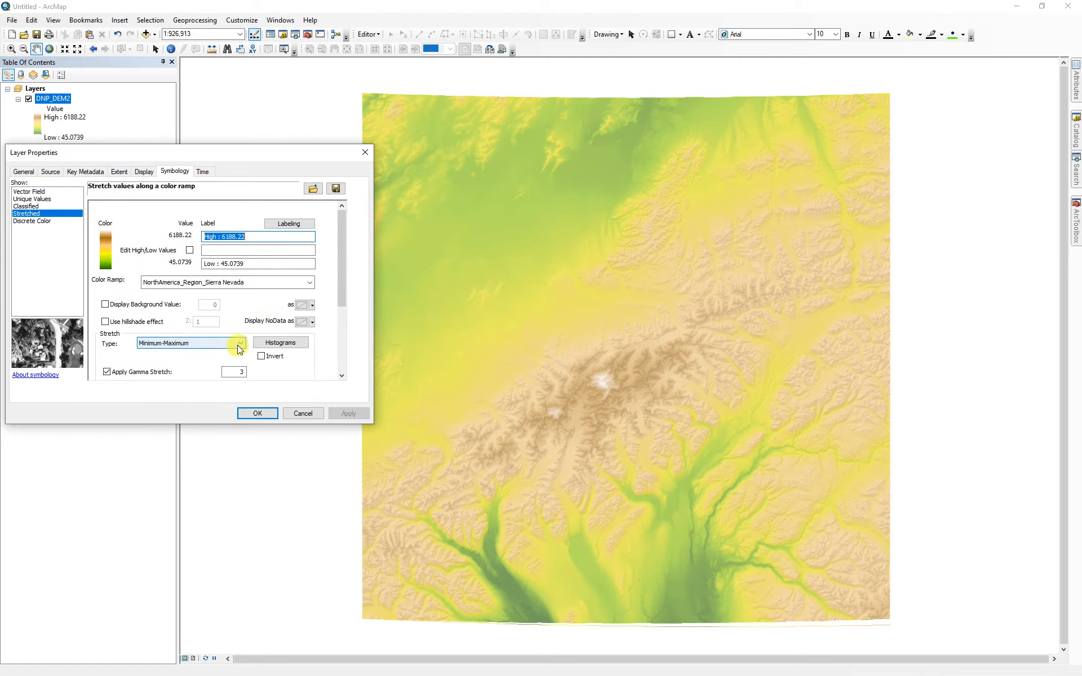
# - Apply the Denali_Ramp2 color ramp to DNP_DEM2
pyautogui.click(310, 282)
pyautogui.moveTo(309, 449); pyautogui.dragTo(305, 349)
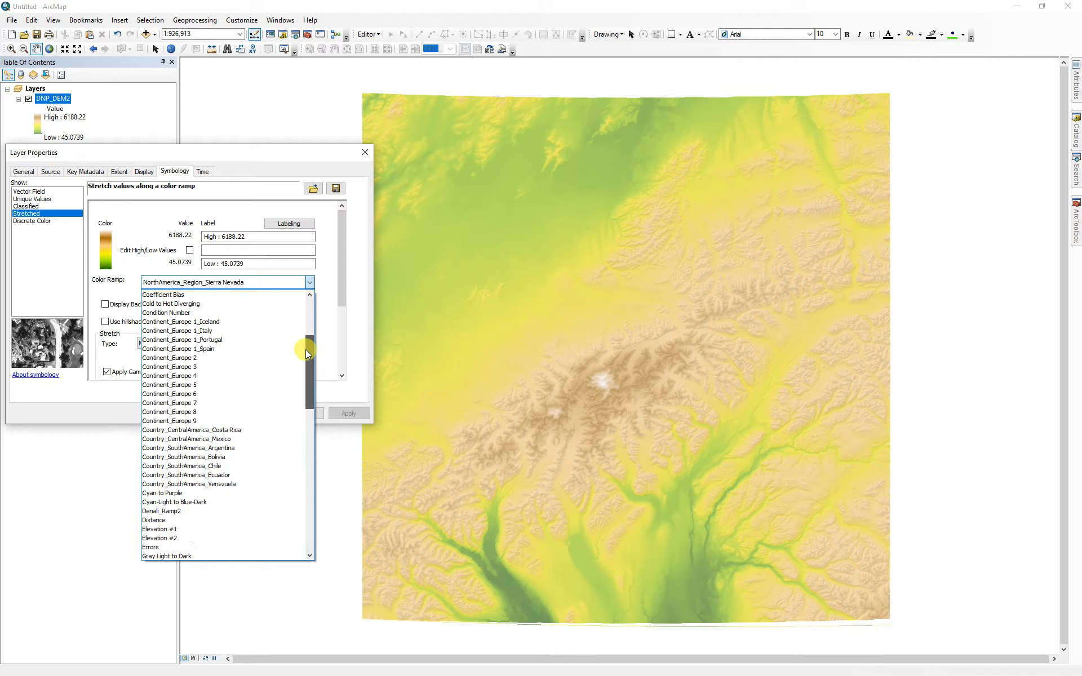
pyautogui.click(173, 511)
pyautogui.click(349, 413)
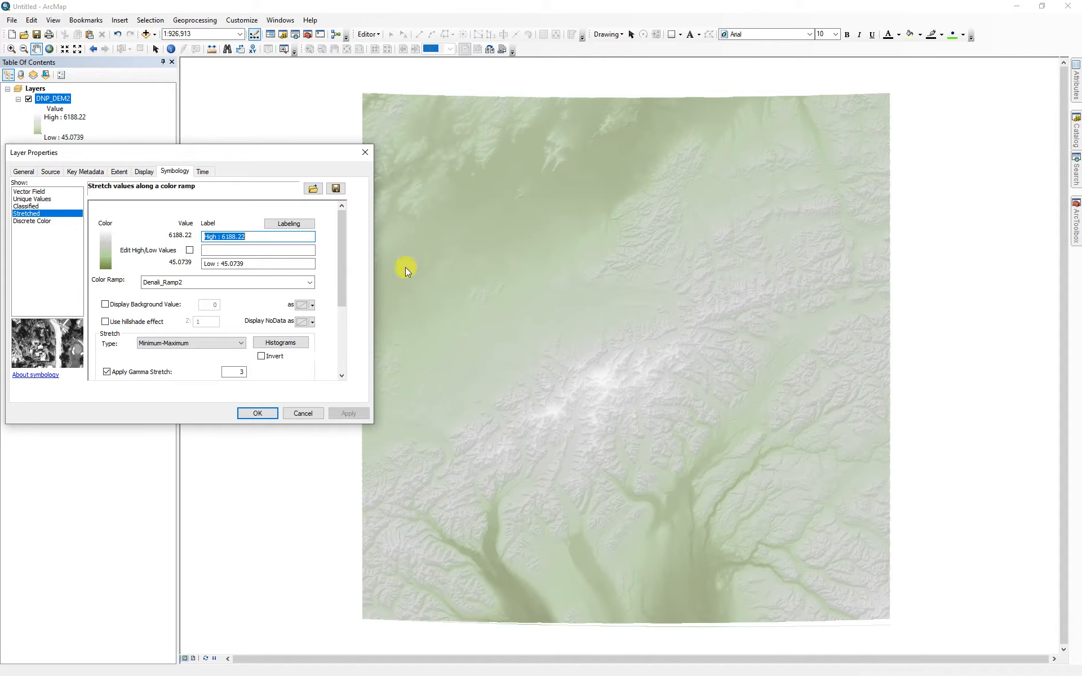
# - Open Denali_Ramp2 for editing and examine the color settings of its first algorithmic color ramp
pyautogui.rightClick(204, 288)
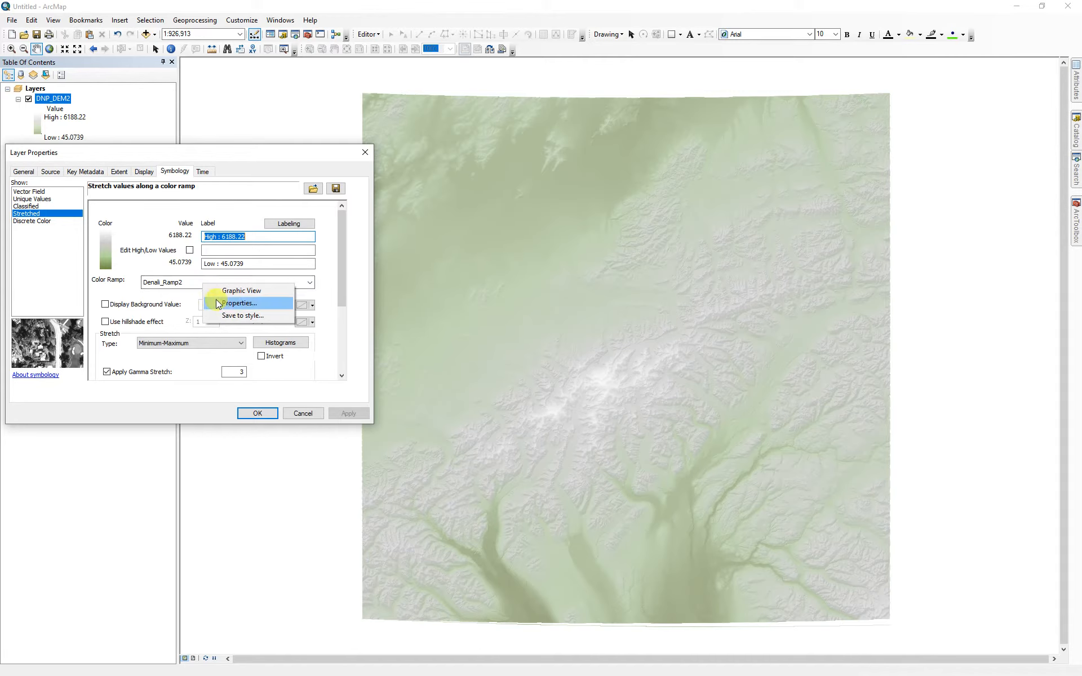
pyautogui.click(235, 304)
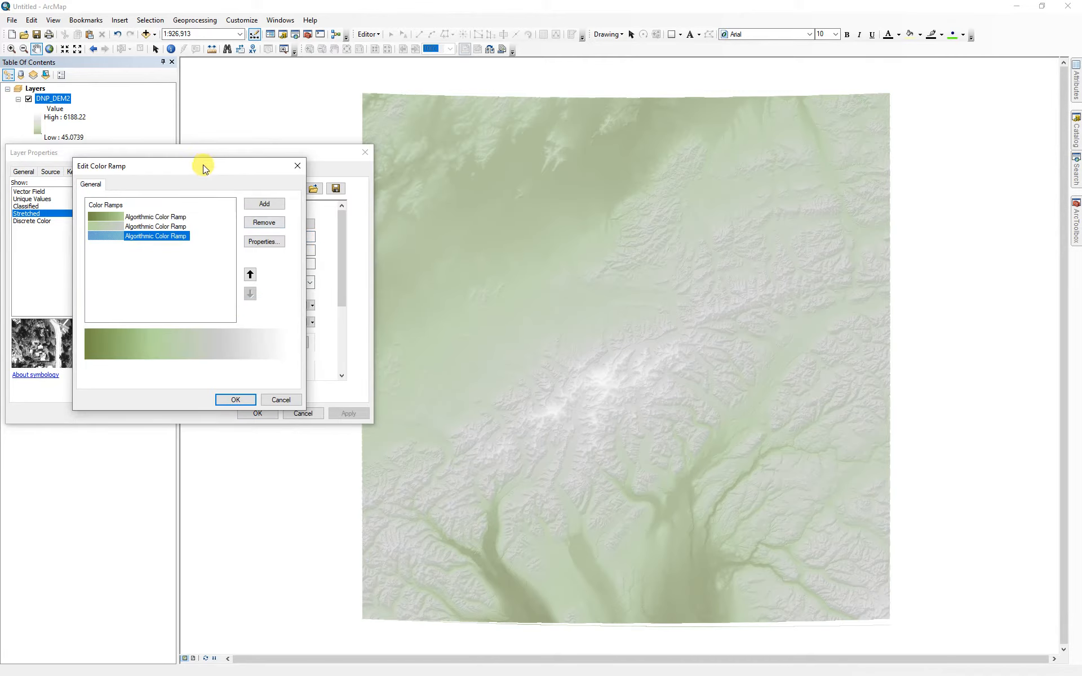
pyautogui.moveTo(204, 165); pyautogui.dragTo(619, 220)
pyautogui.click(569, 346)
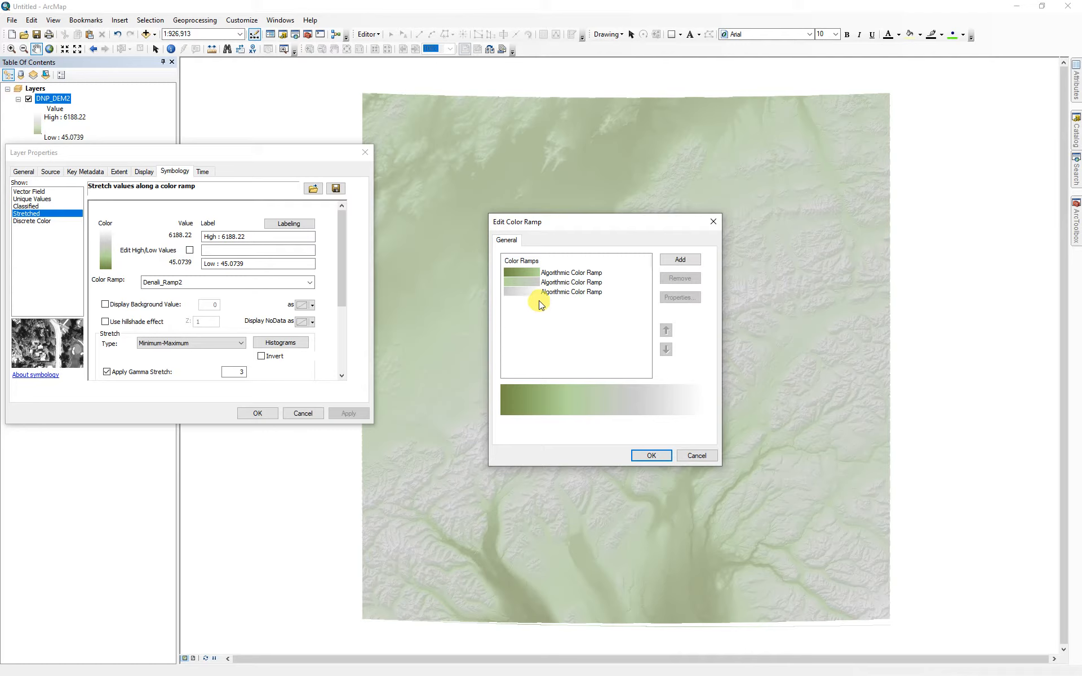
pyautogui.click(526, 270)
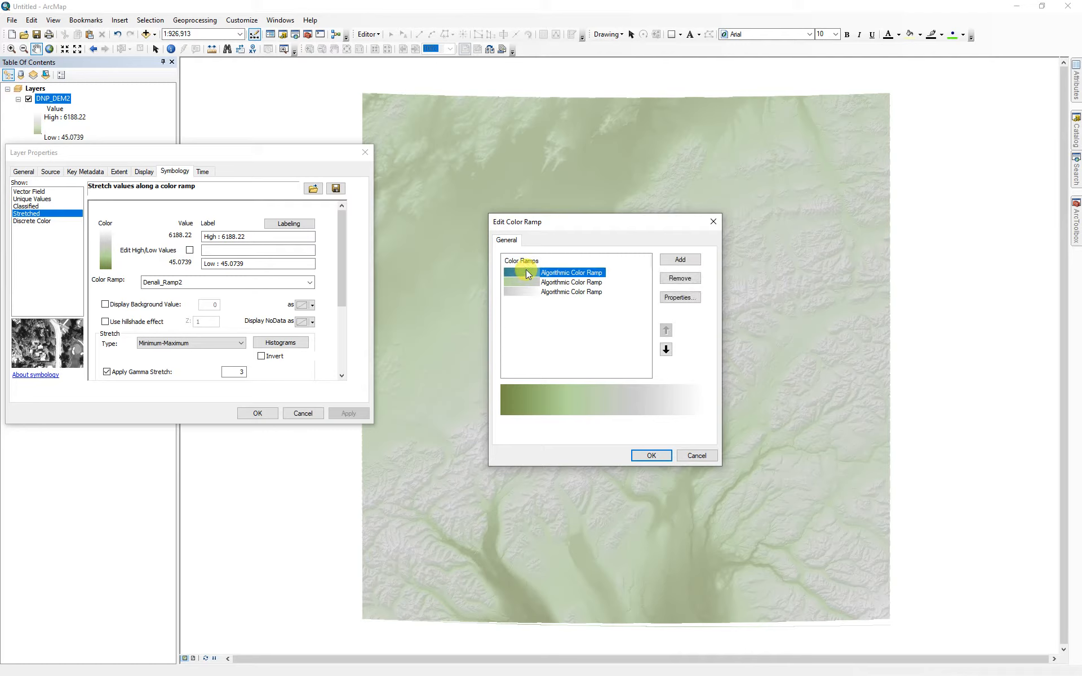
pyautogui.click(678, 297)
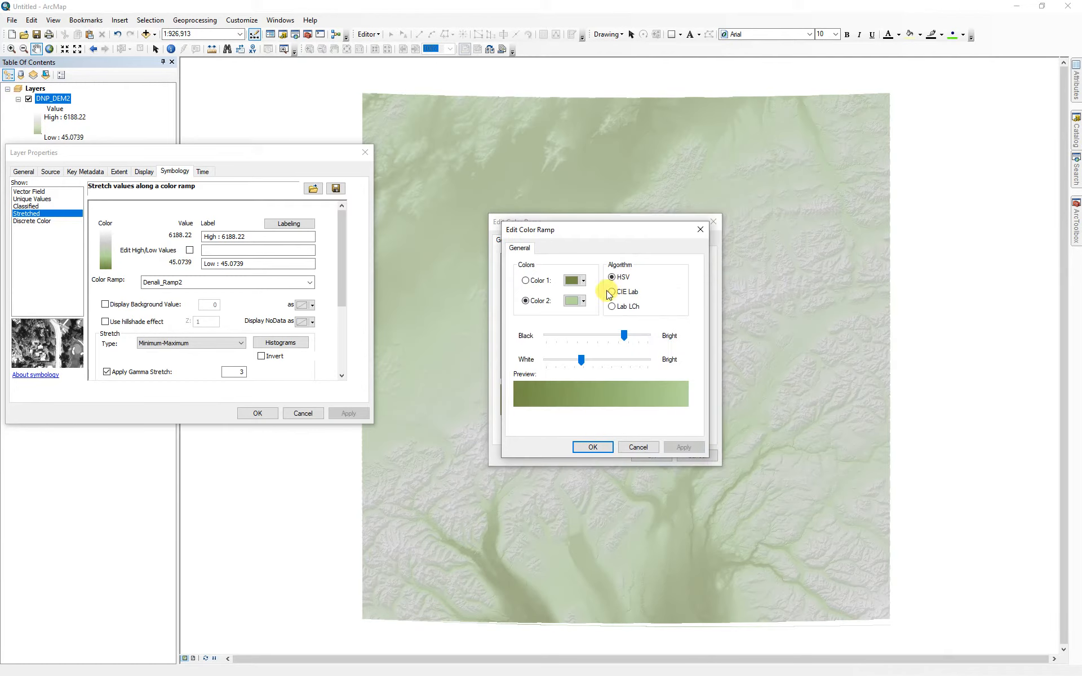
pyautogui.click(640, 447)
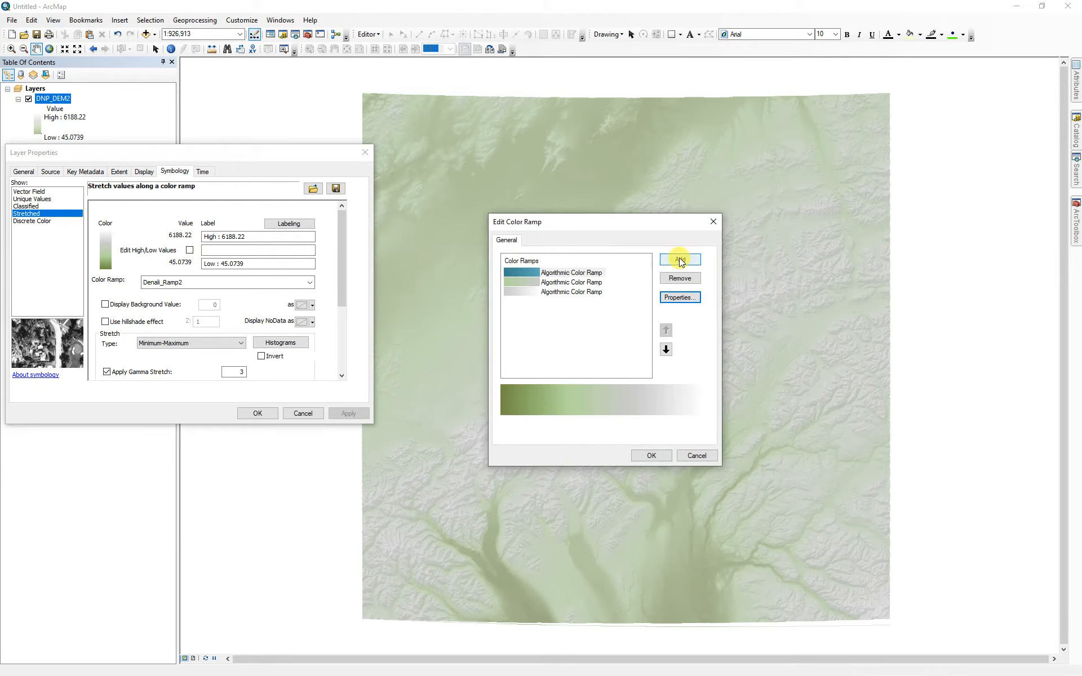
# - Set Color 2 of the middle algorithmic color ramp to a pale blue
pyautogui.click(566, 282)
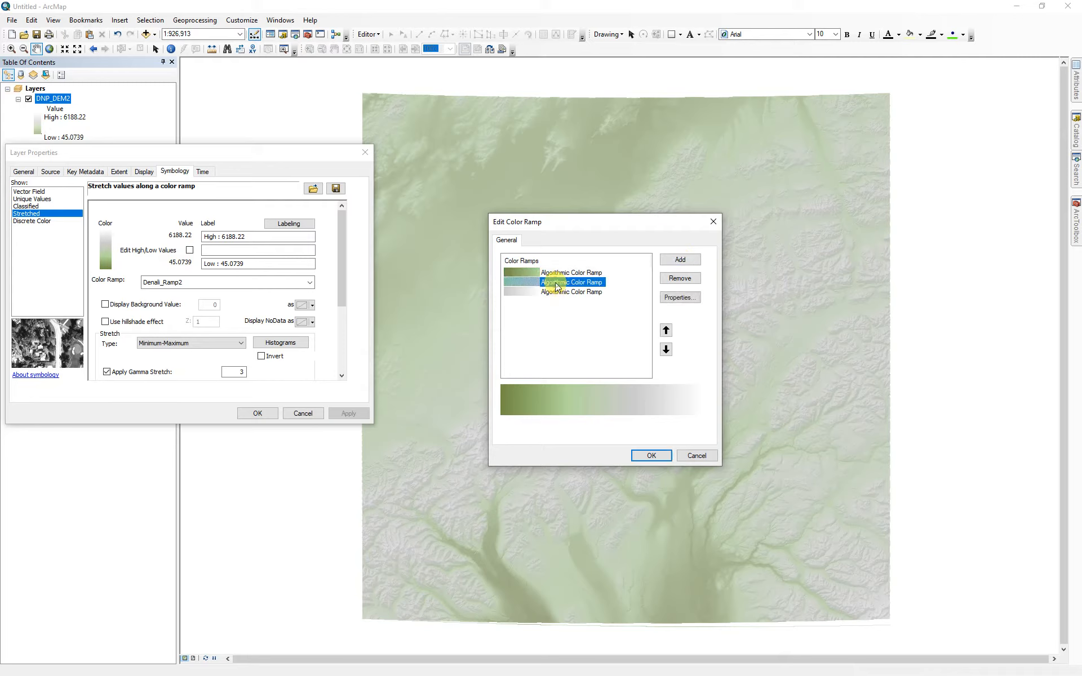
pyautogui.click(682, 296)
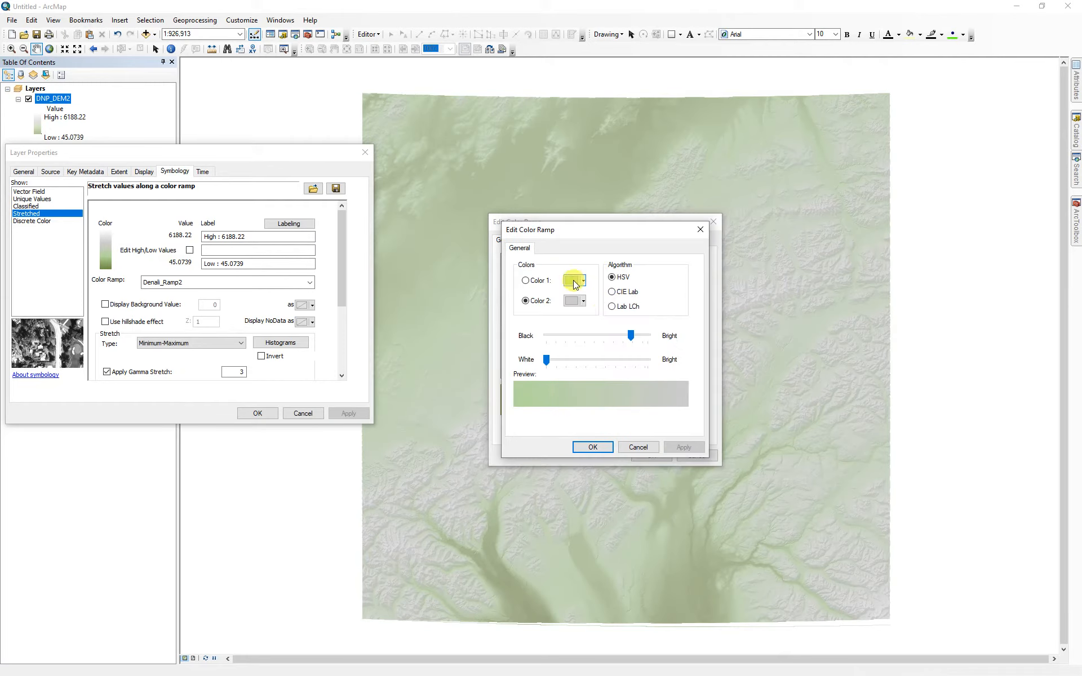
pyautogui.click(582, 301)
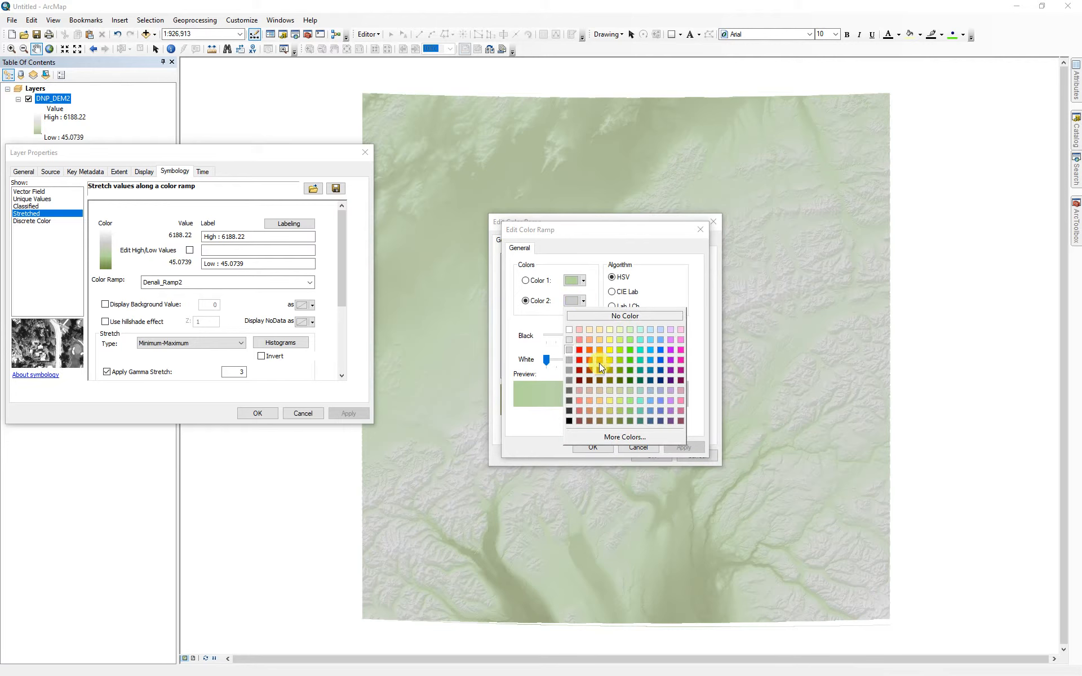
pyautogui.click(659, 330)
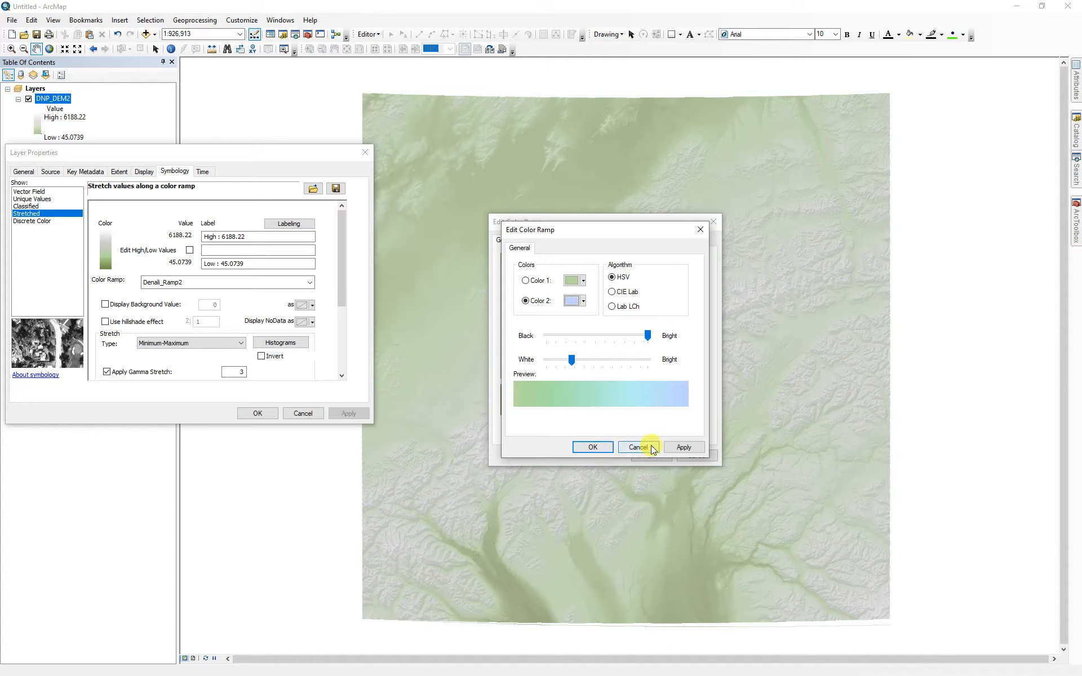
pyautogui.click(601, 448)
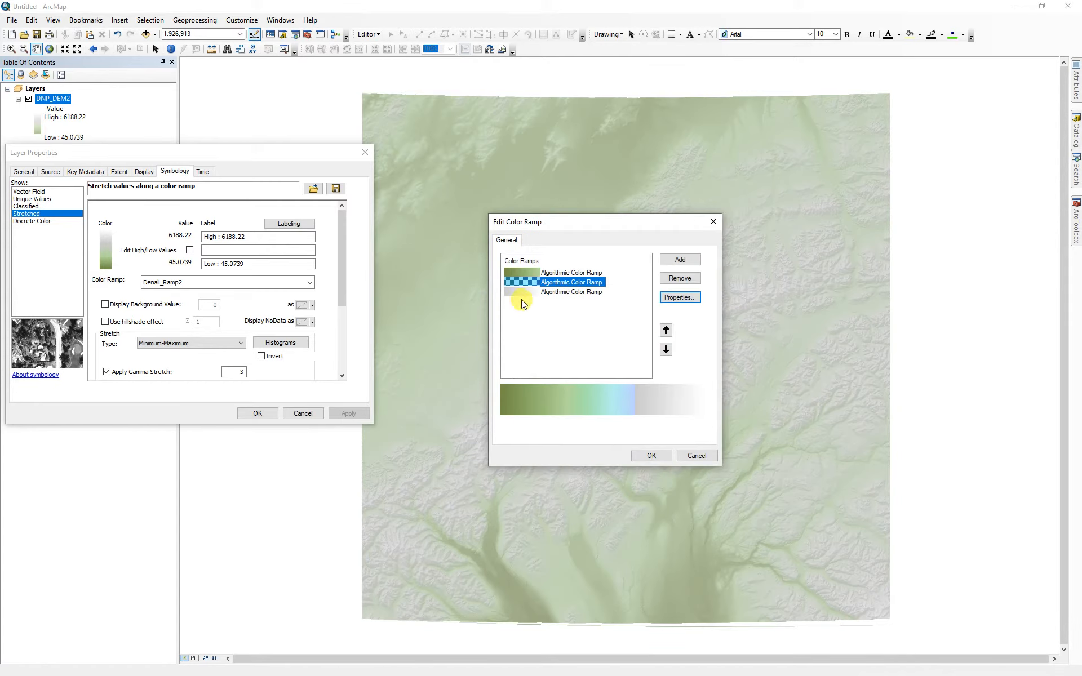
# - Set Color 1 of the last algorithmic color ramp to the same pale blue and apply the edited ramp to DNP_DEM2
pyautogui.click(572, 292)
pyautogui.click(680, 297)
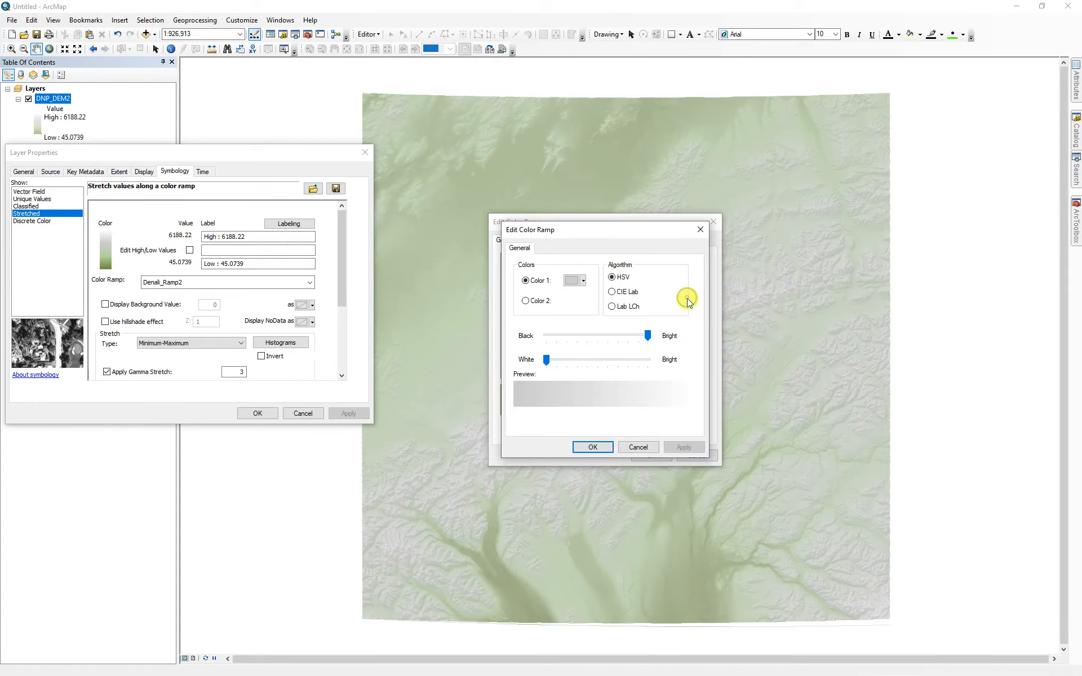
pyautogui.click(541, 302)
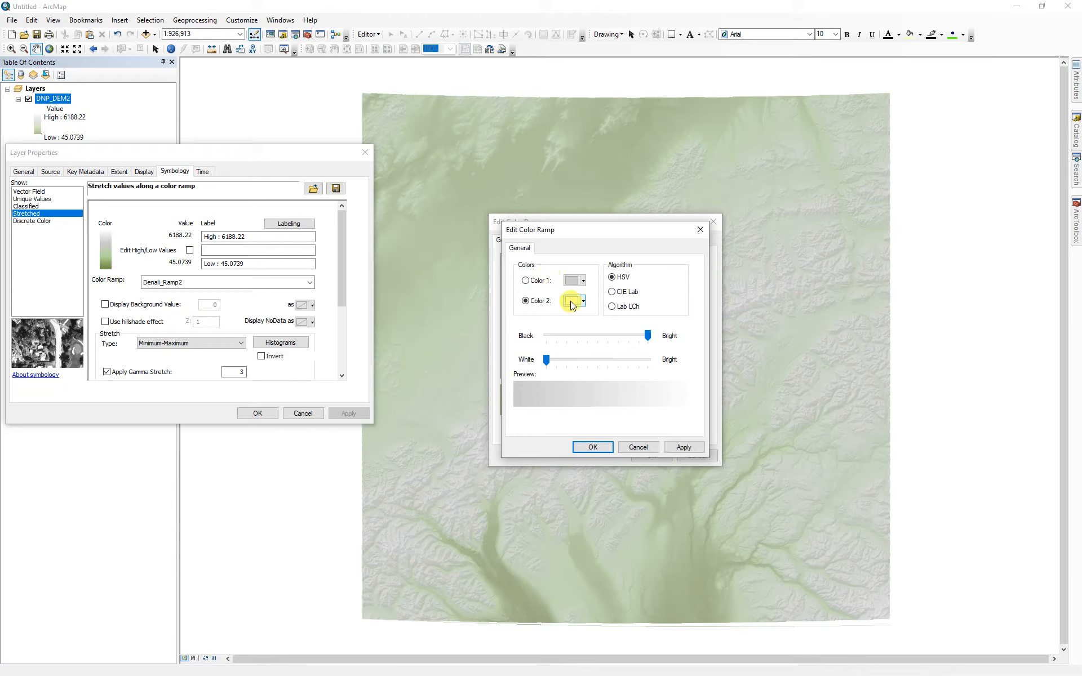
pyautogui.click(581, 281)
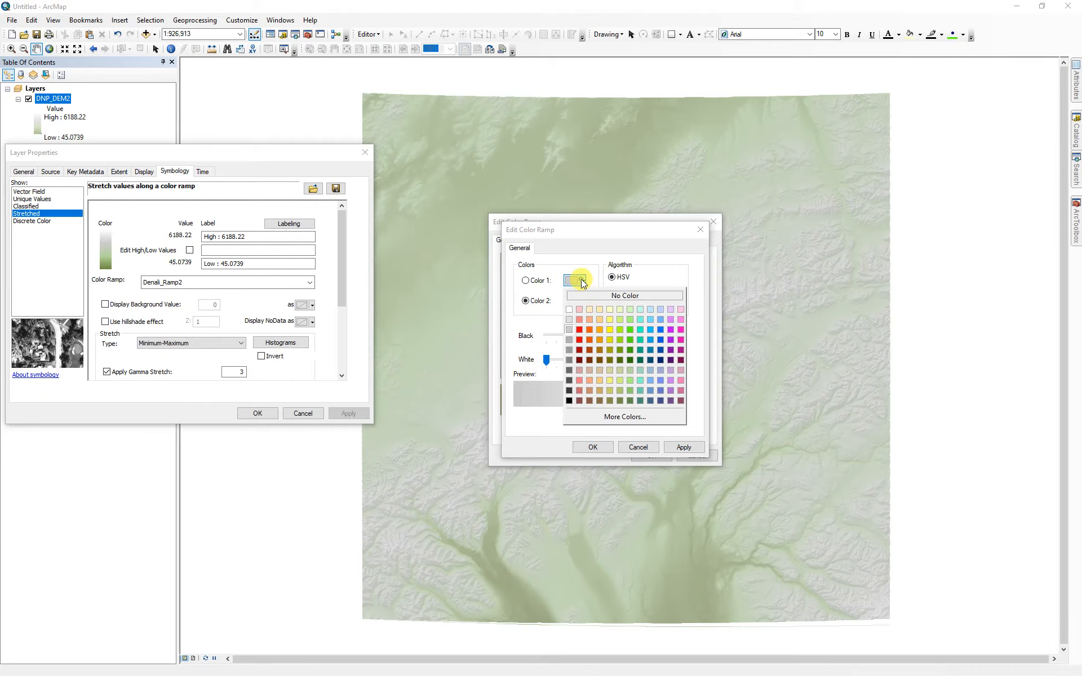
pyautogui.click(660, 310)
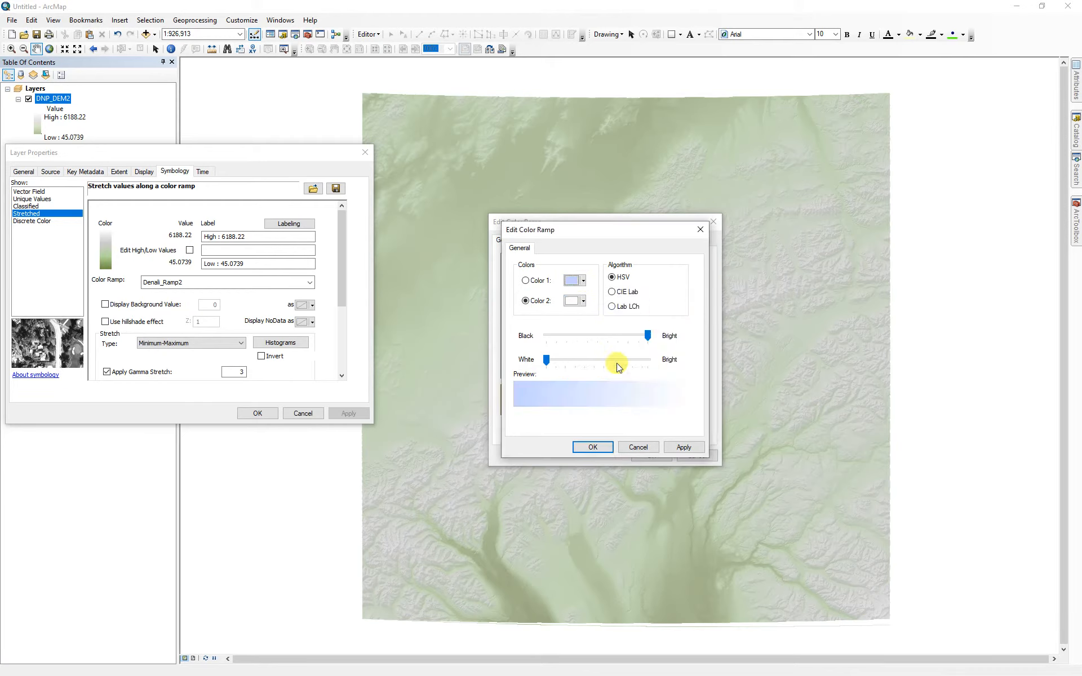
pyautogui.click(598, 449)
pyautogui.click(595, 335)
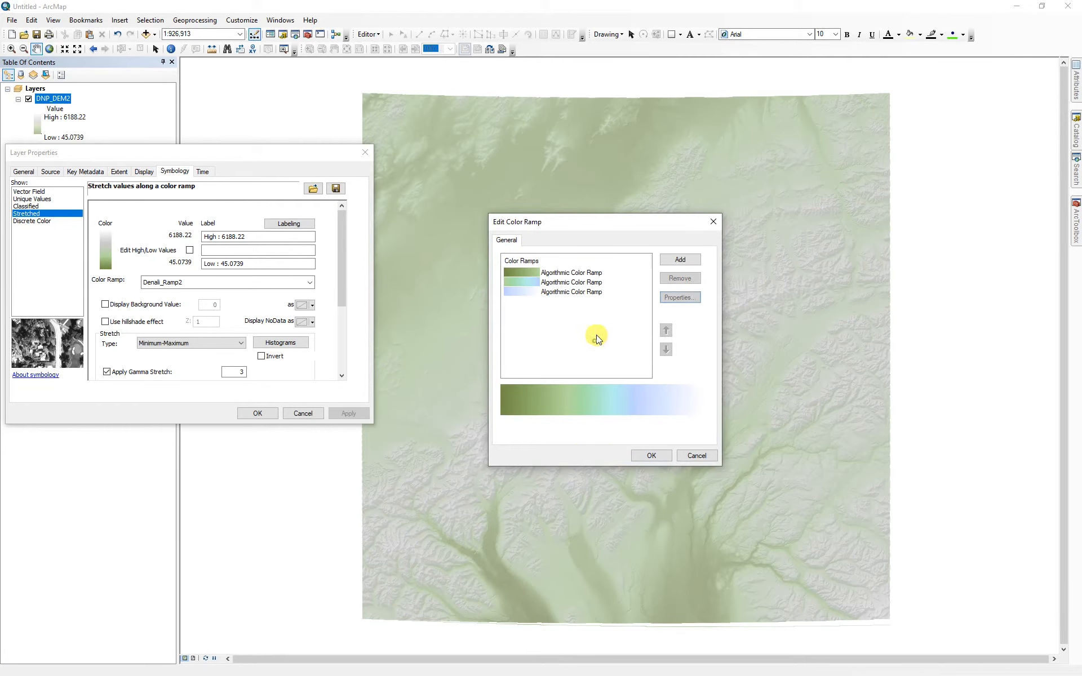
pyautogui.click(650, 455)
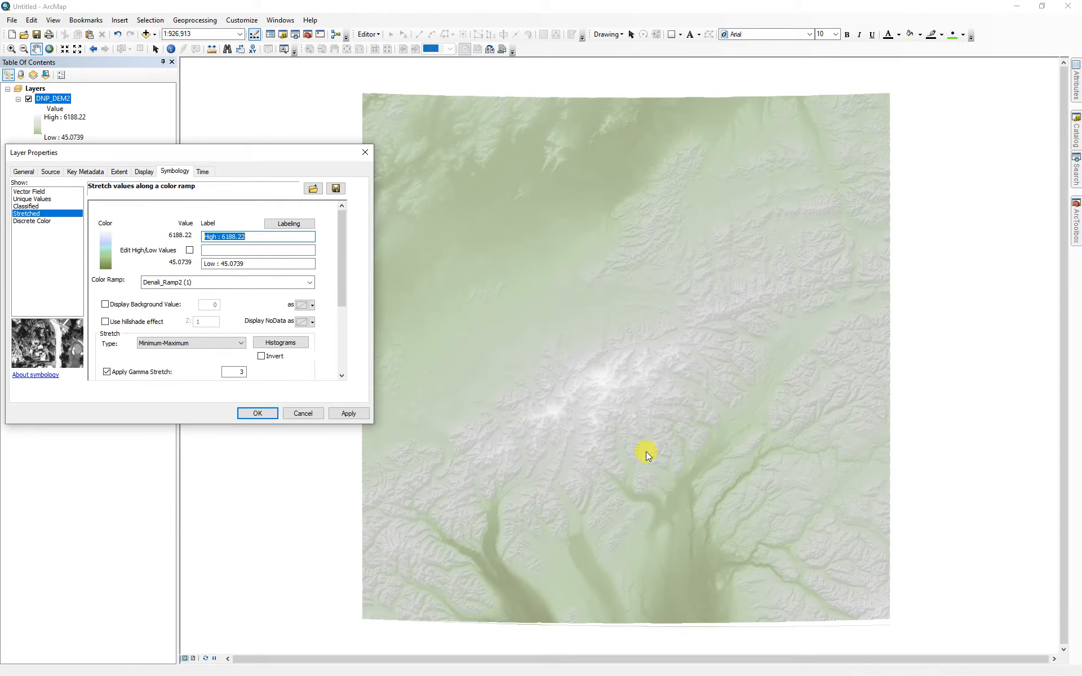
pyautogui.click(359, 414)
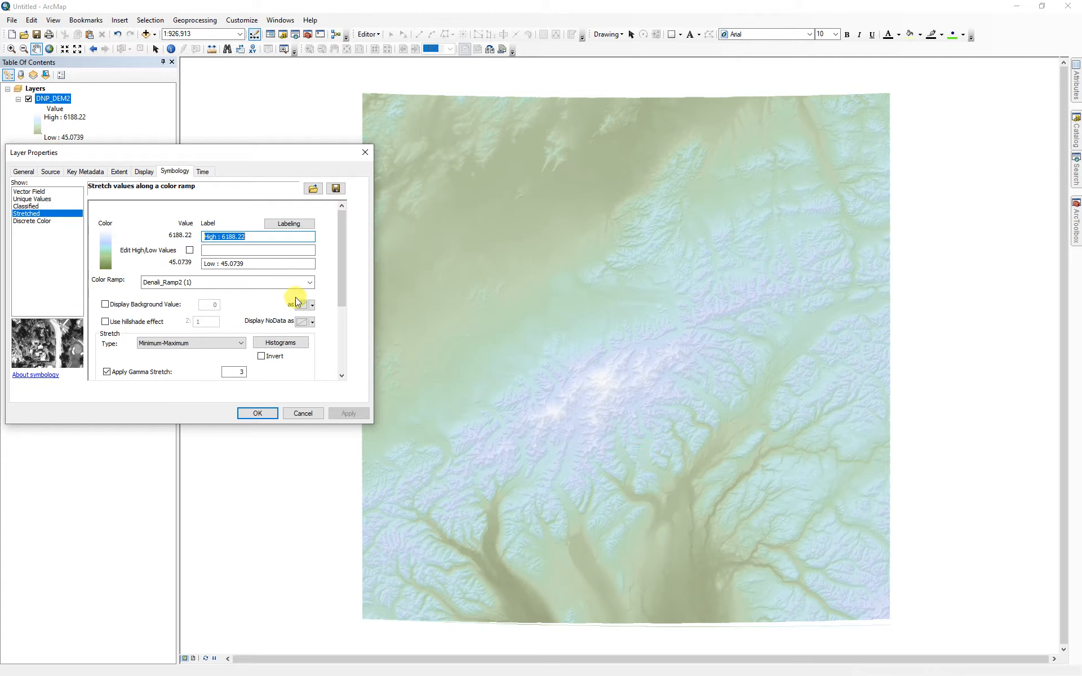
# - Save the edited color ramp to the style as Denali_Ramp3 and apply it to DNP_DEM2
pyautogui.click(309, 283)
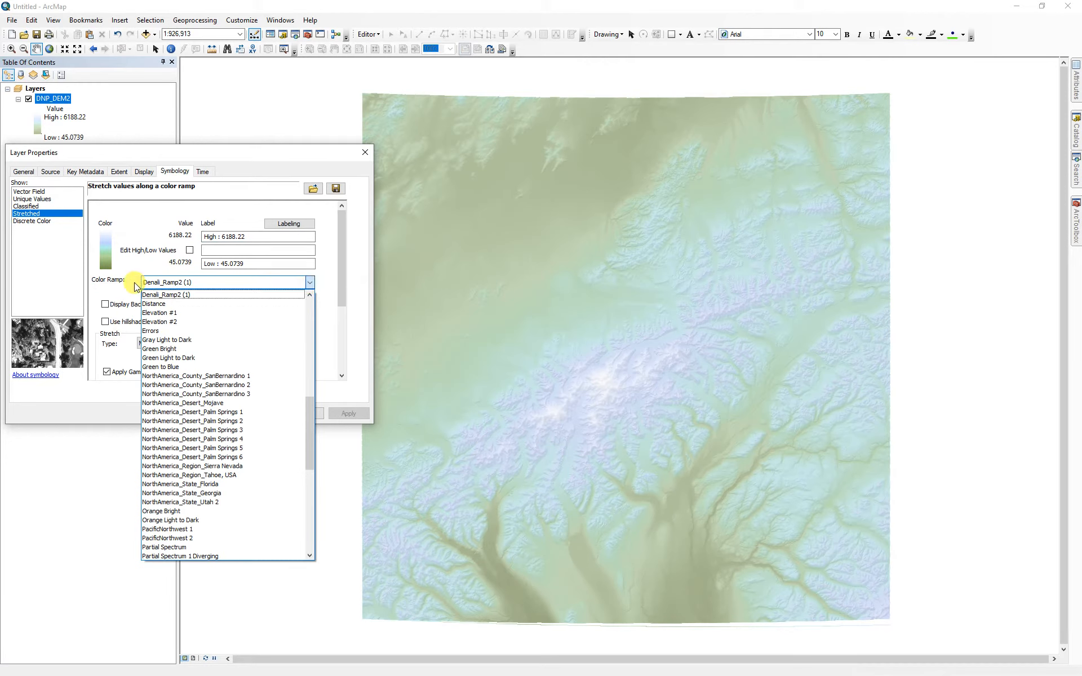
pyautogui.click(170, 282)
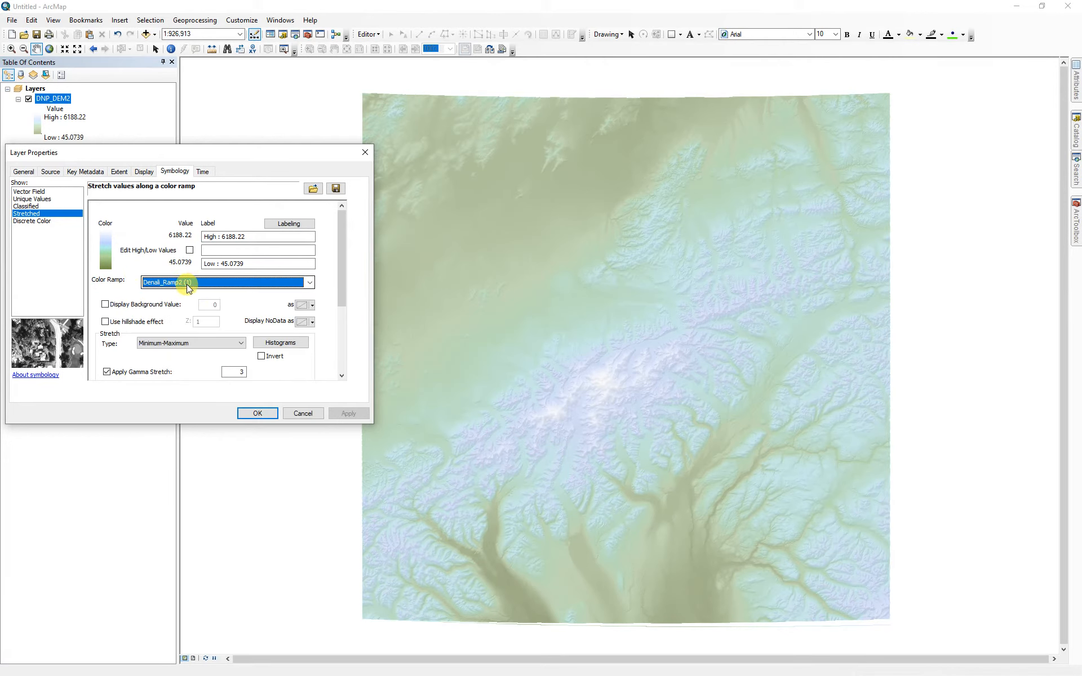
pyautogui.rightClick(211, 282)
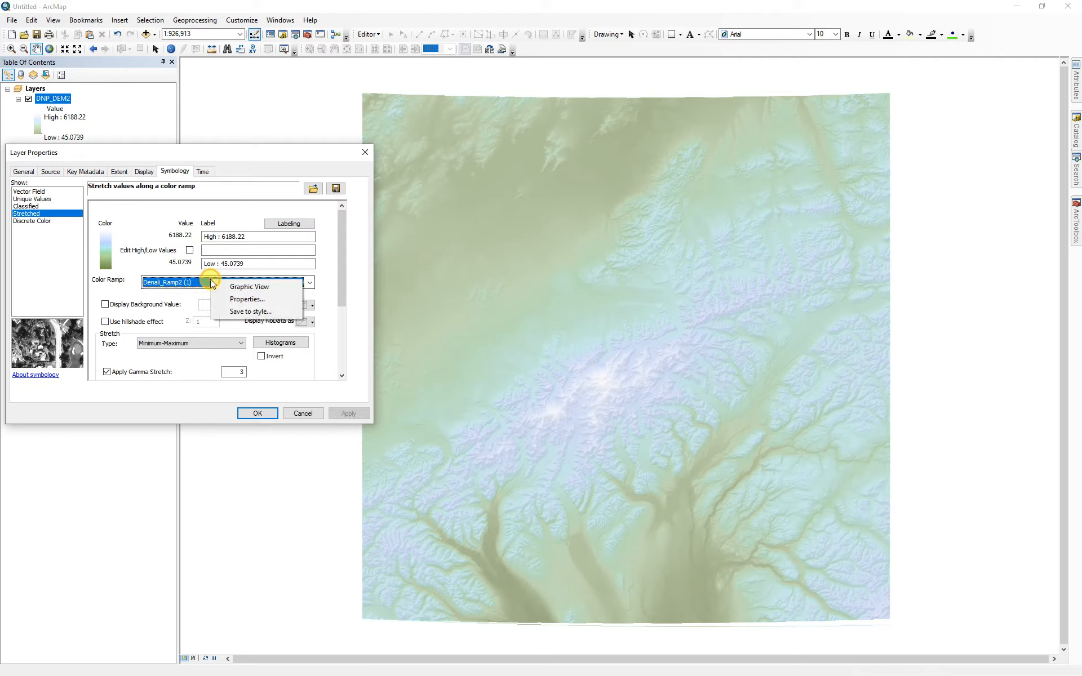
pyautogui.click(243, 314)
pyautogui.moveTo(173, 292); pyautogui.dragTo(156, 292)
pyautogui.write('3')
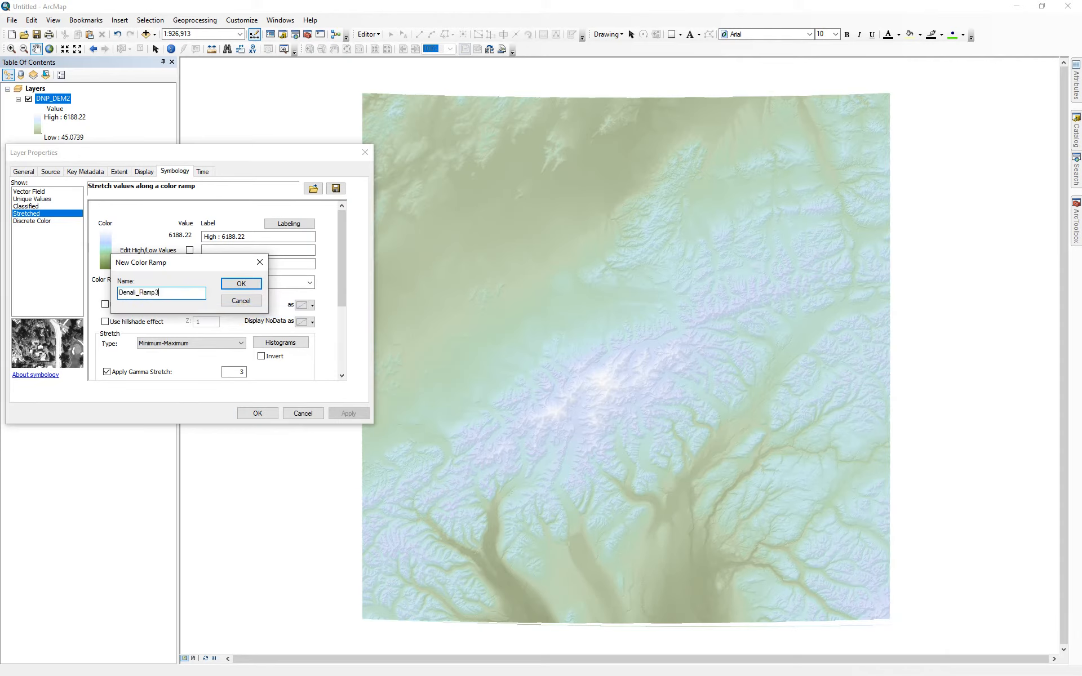
pyautogui.click(239, 283)
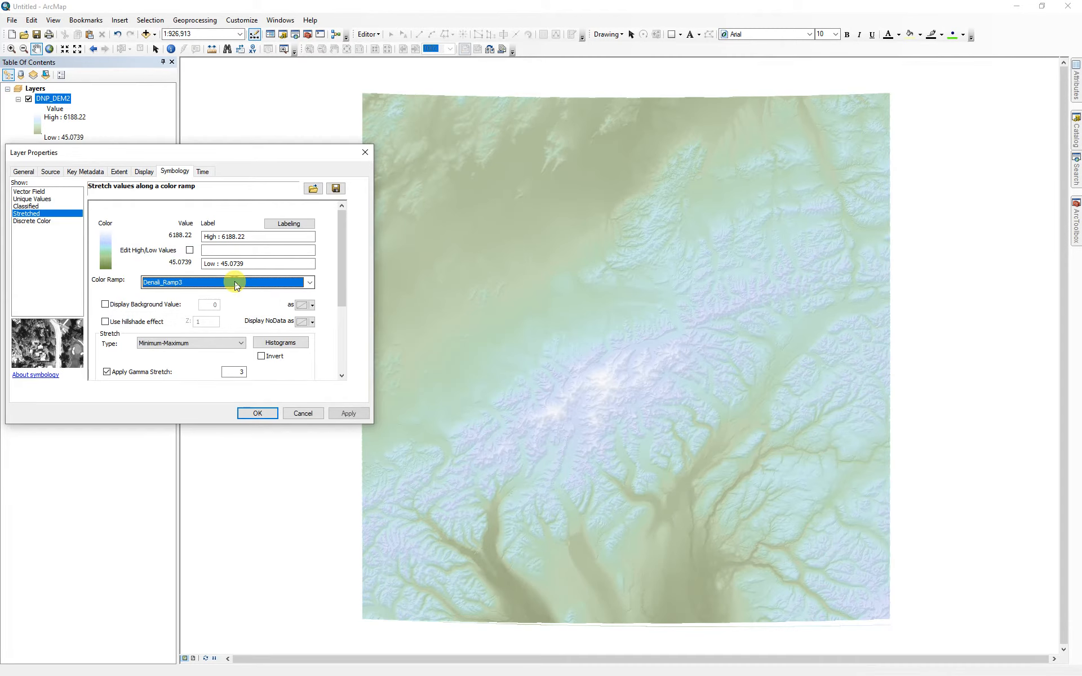
pyautogui.click(347, 413)
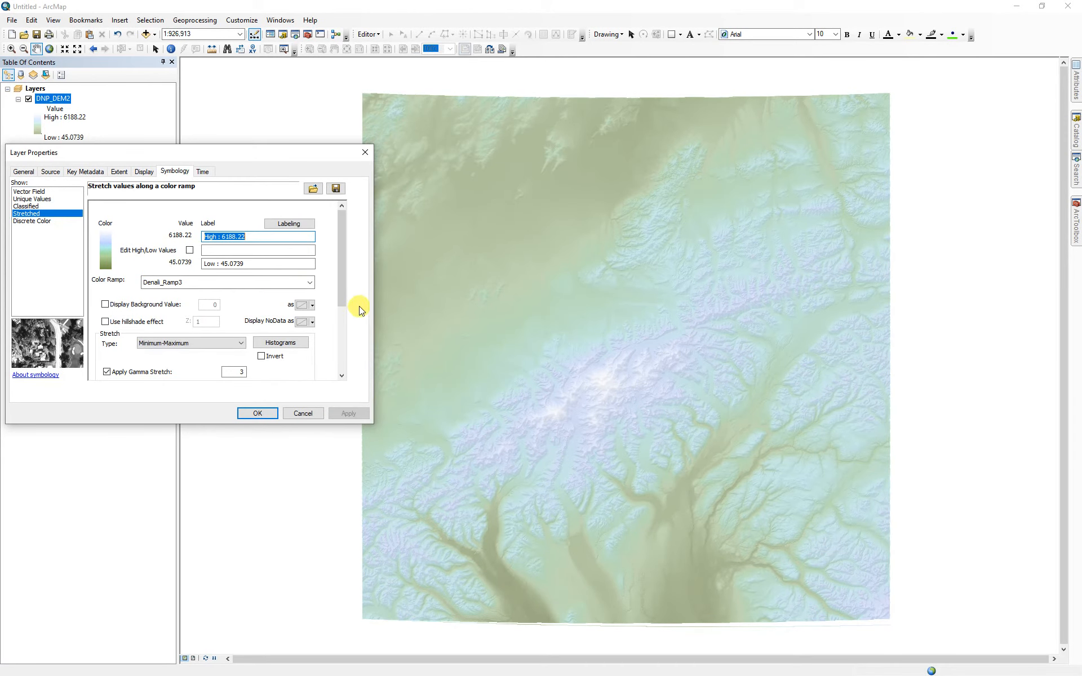
# - Switch DNP_DEM2's color ramp back to Denali_Ramp2 and apply it to the layer
pyautogui.click(310, 283)
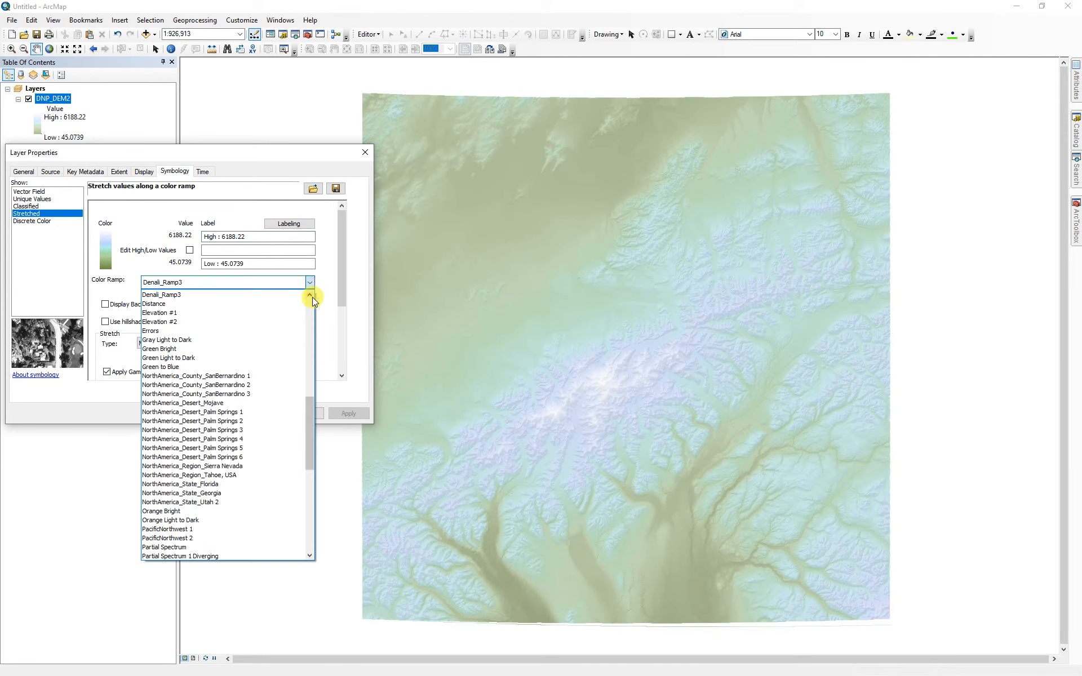
pyautogui.click(310, 296)
pyautogui.click(180, 295)
pyautogui.click(346, 410)
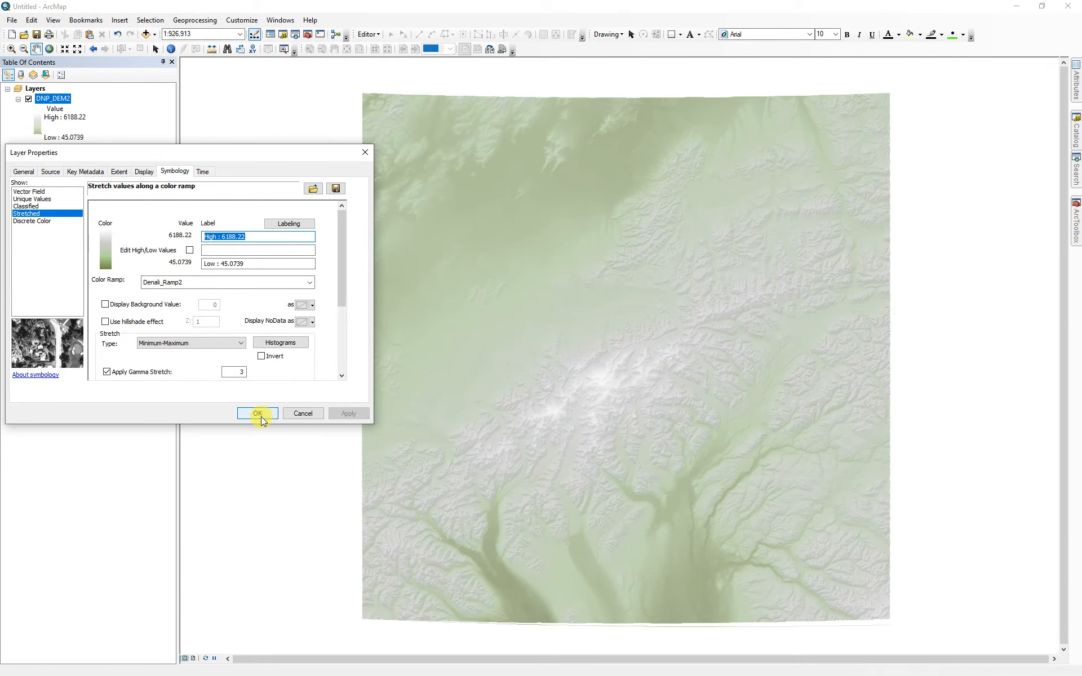
pyautogui.click(261, 416)
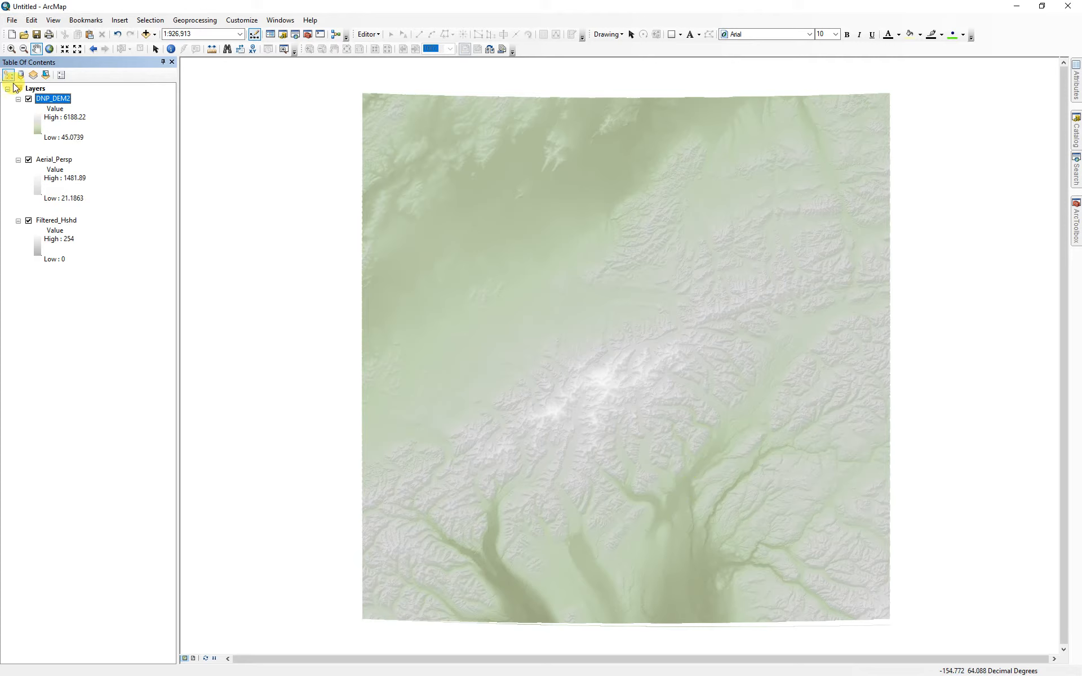
# - Start saving the map document and browse to AdvCart_F20\AdvCart_Lab4 in the Workspace folder of the E: drive
pyautogui.click(36, 34)
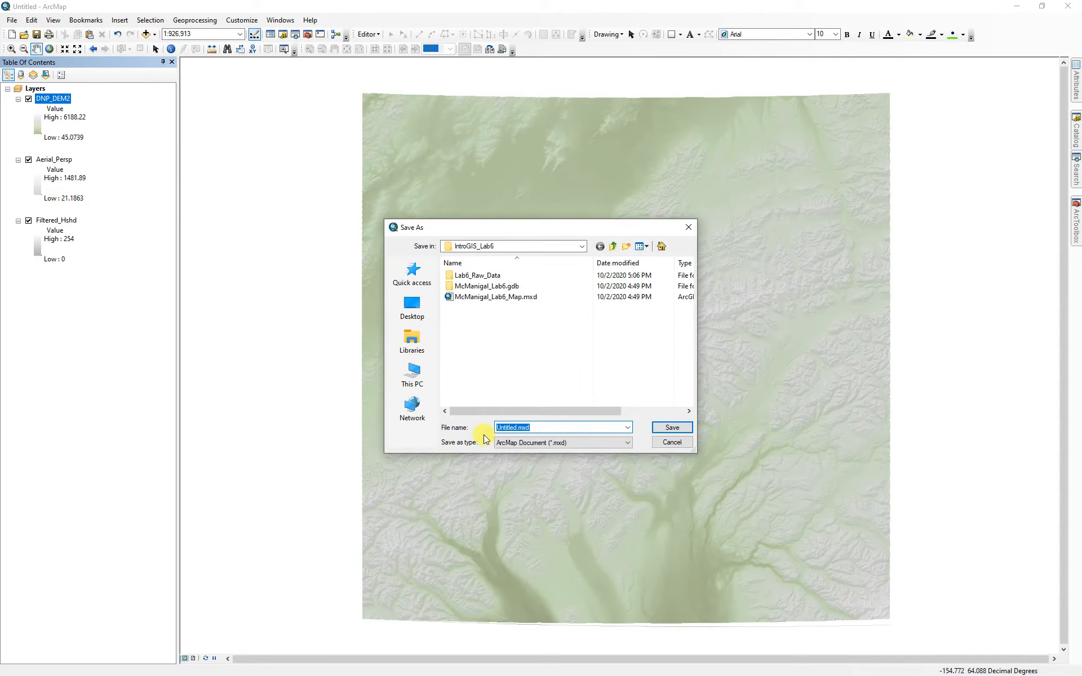
pyautogui.click(661, 246)
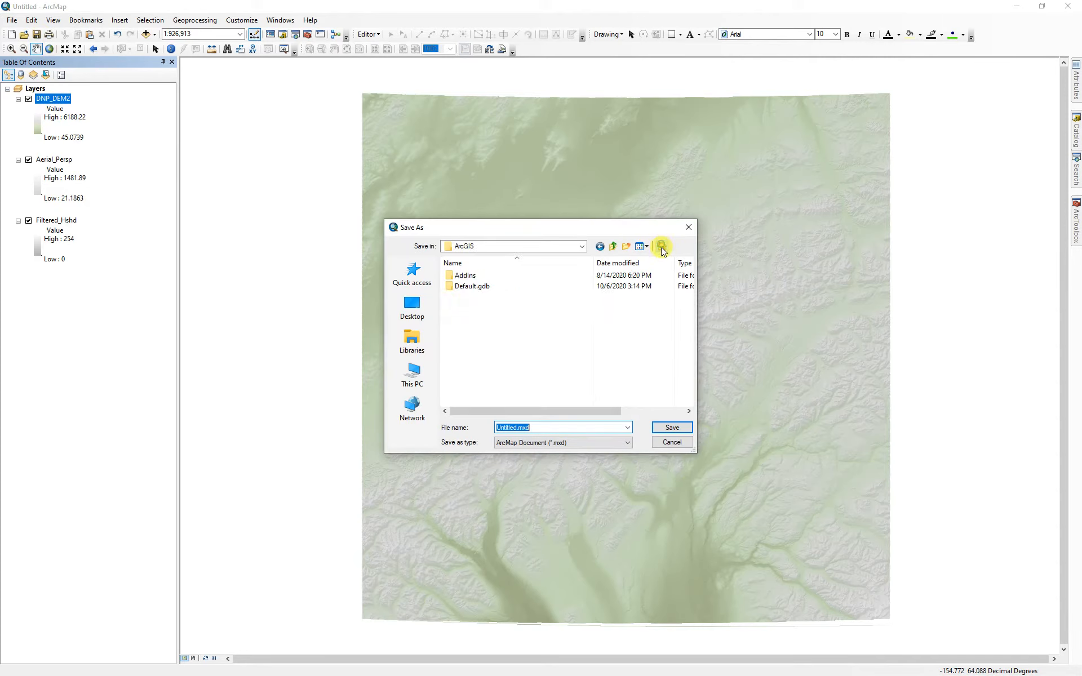
pyautogui.click(613, 246)
pyautogui.click(582, 246)
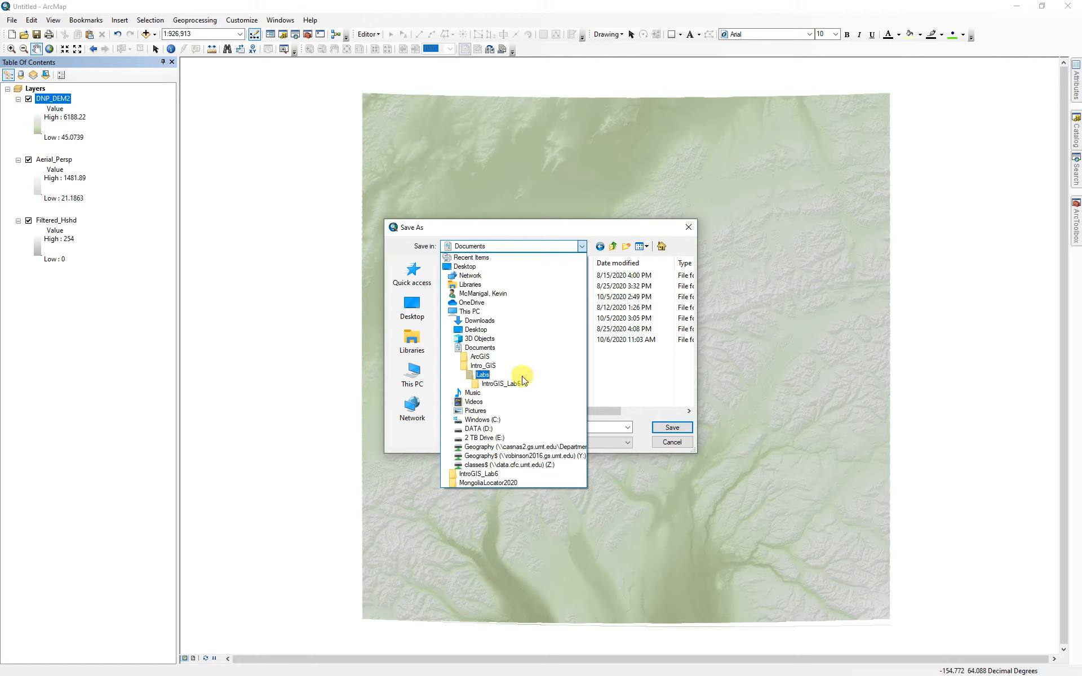
pyautogui.click(614, 383)
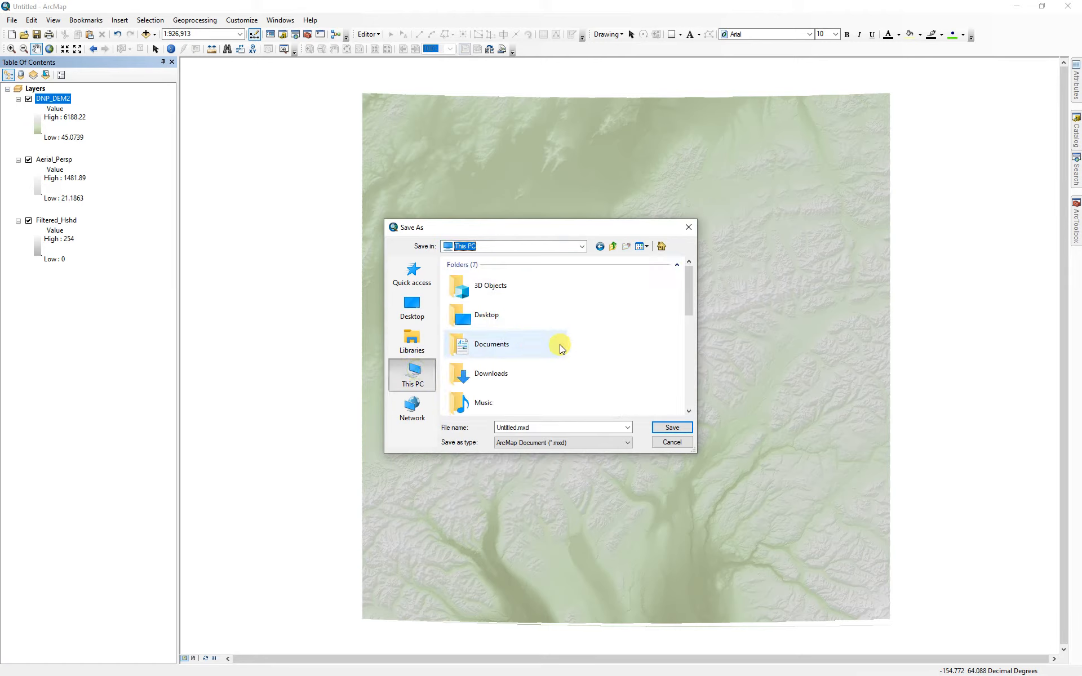
pyautogui.scroll(-5, 558, 346)
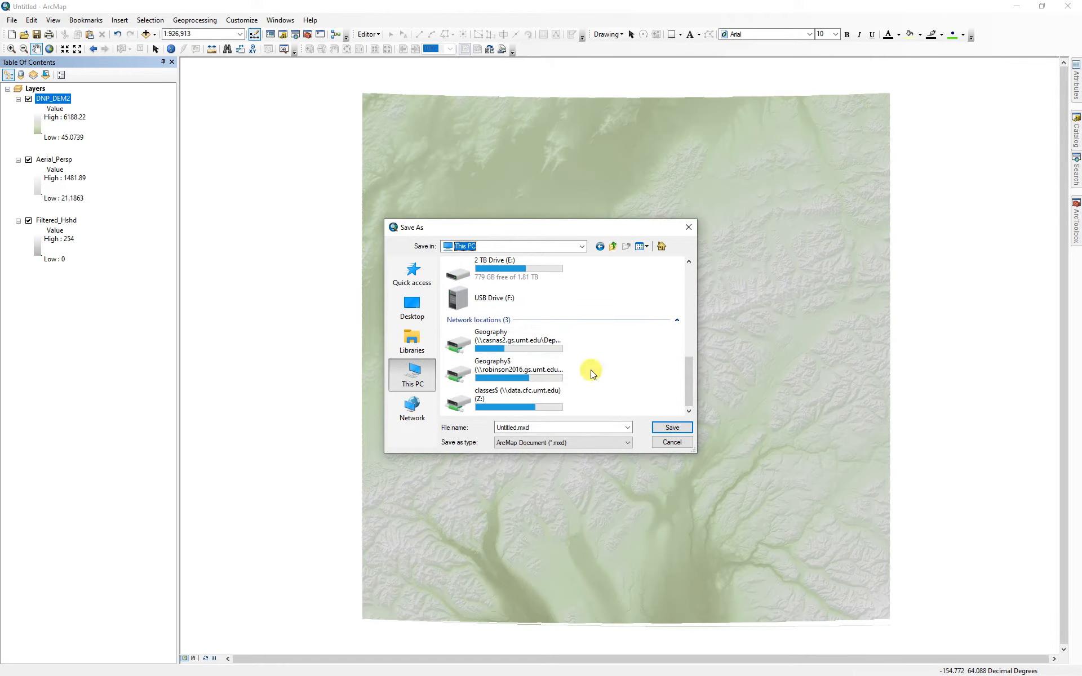
pyautogui.doubleClick(510, 273)
pyautogui.doubleClick(476, 364)
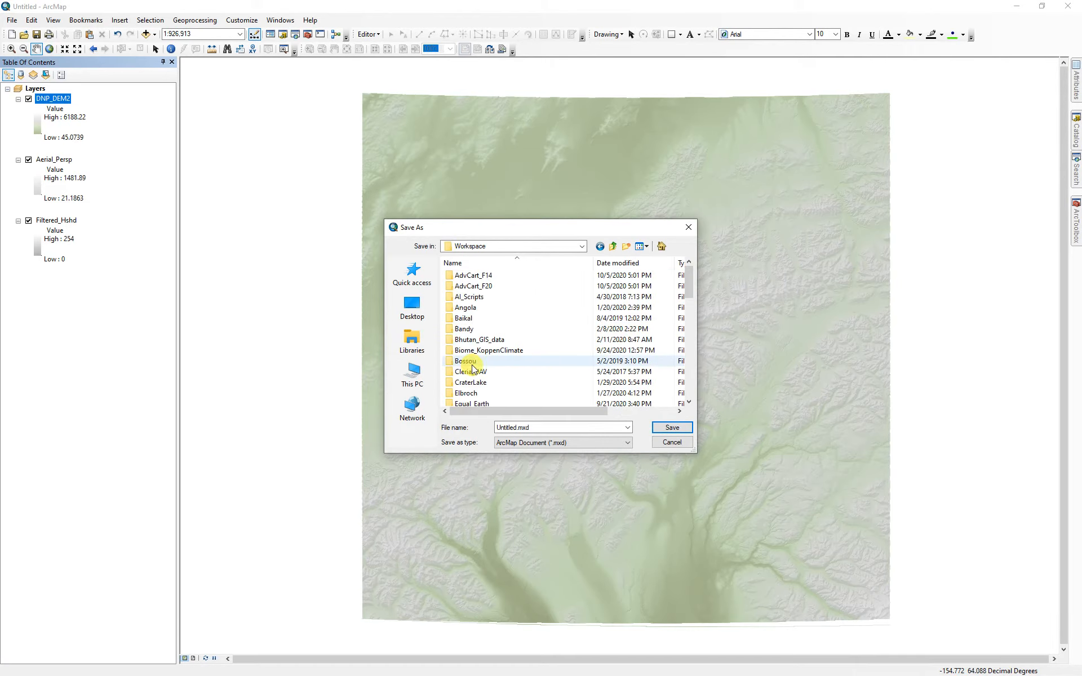
pyautogui.doubleClick(470, 287)
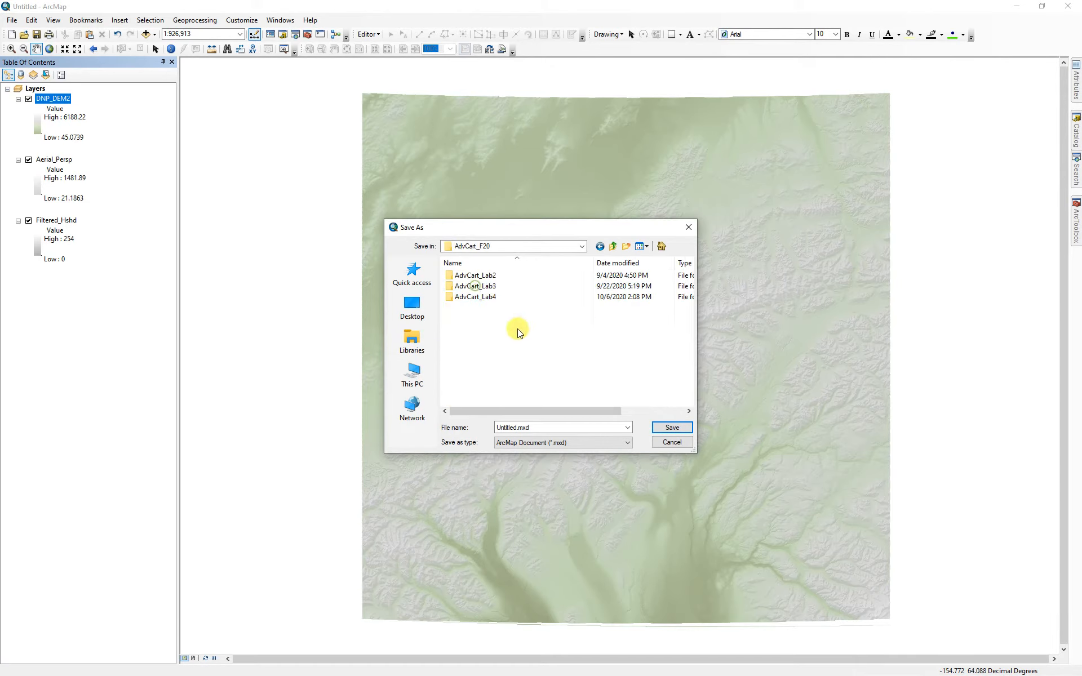
pyautogui.doubleClick(476, 297)
# - Save the map document in the AdvCart_Lab4 folder as Denali2020
pyautogui.doubleClick(543, 427)
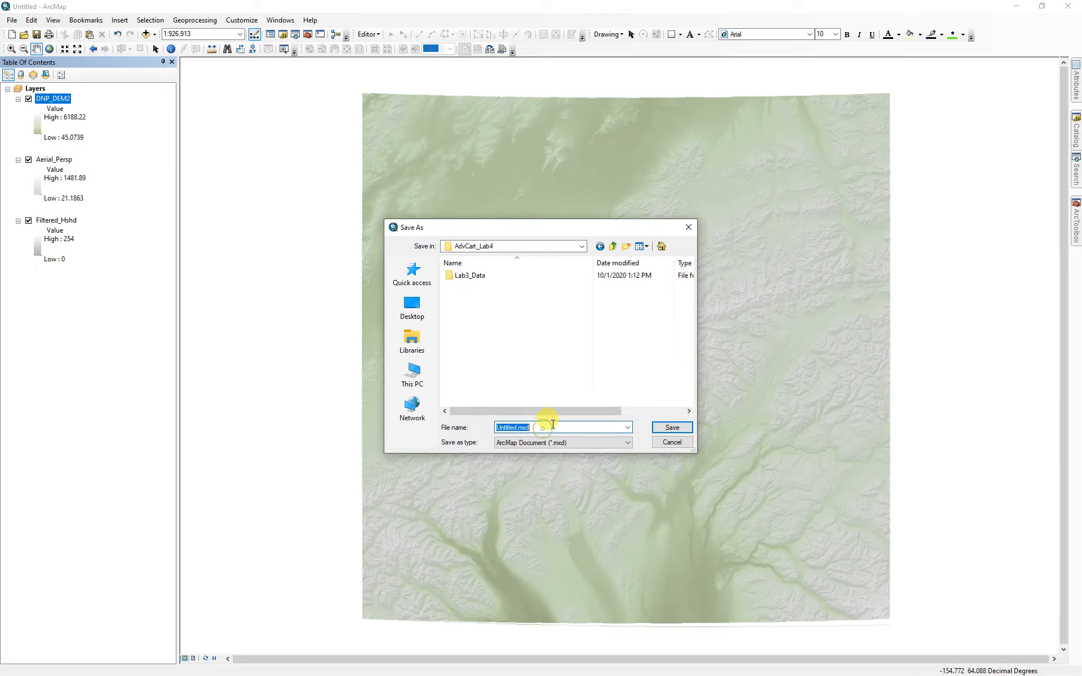
pyautogui.write('Denali2020')
pyautogui.click(671, 428)
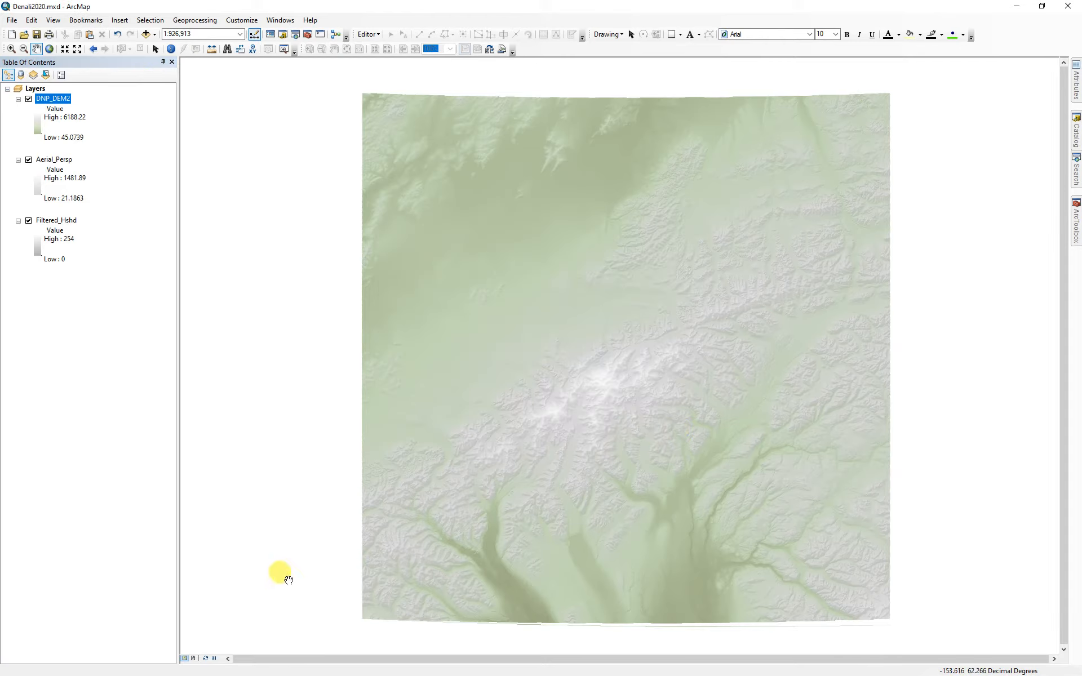
# - Switch to layout view and turn off the use of printer paper settings for the map page size
pyautogui.click(192, 658)
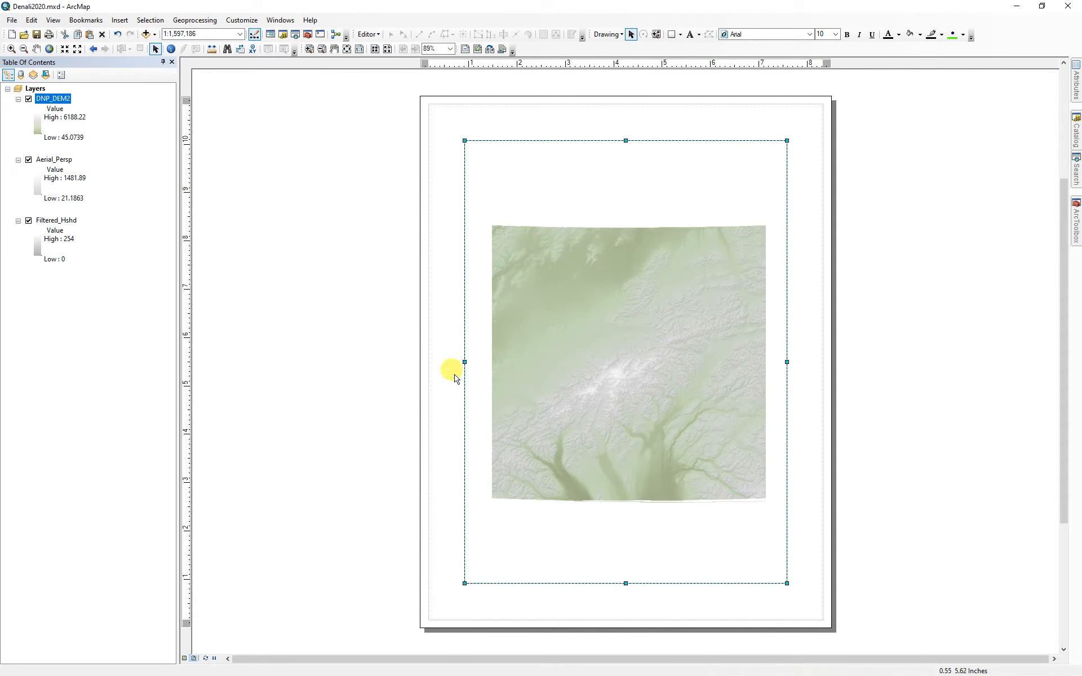
pyautogui.click(345, 350)
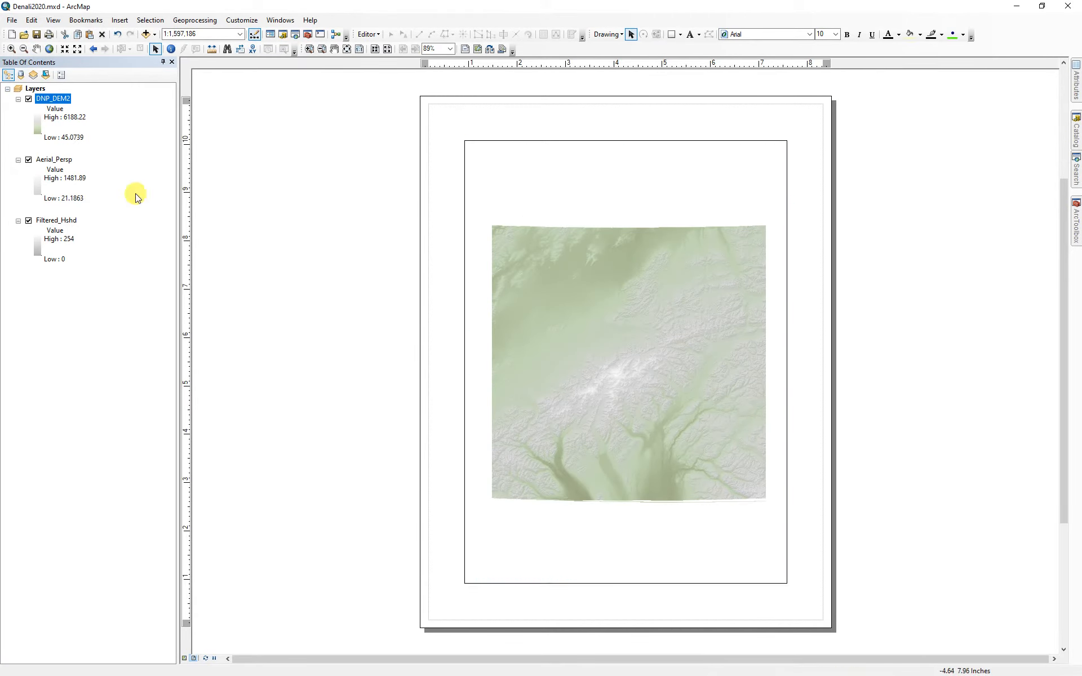
pyautogui.click(13, 20)
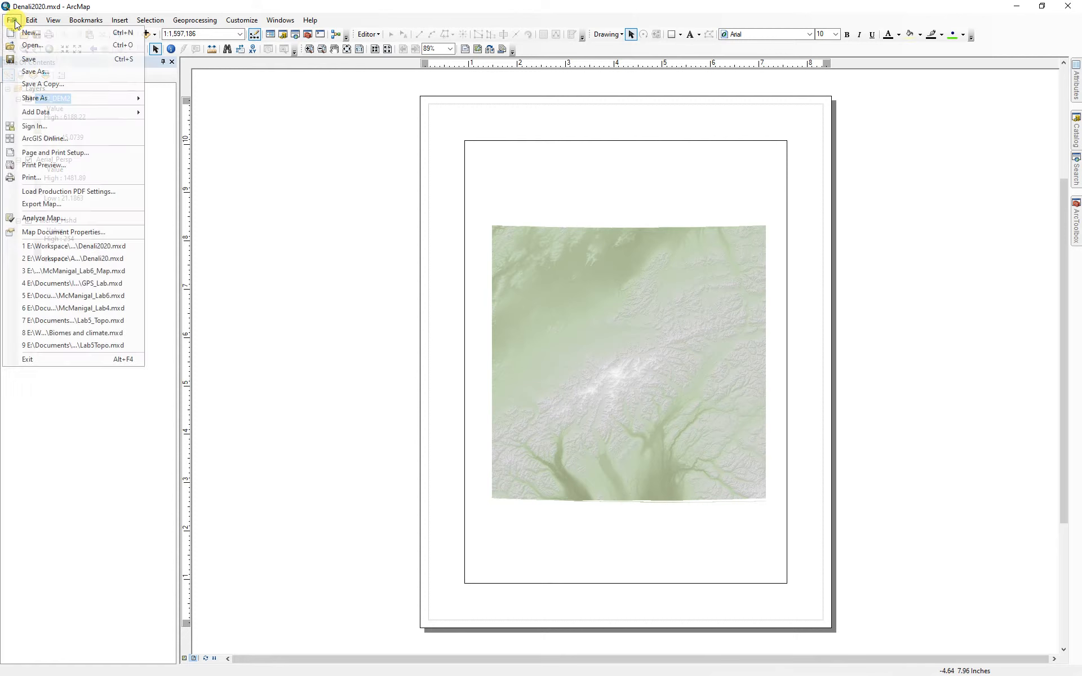
pyautogui.click(36, 151)
pyautogui.moveTo(560, 186); pyautogui.dragTo(850, 200)
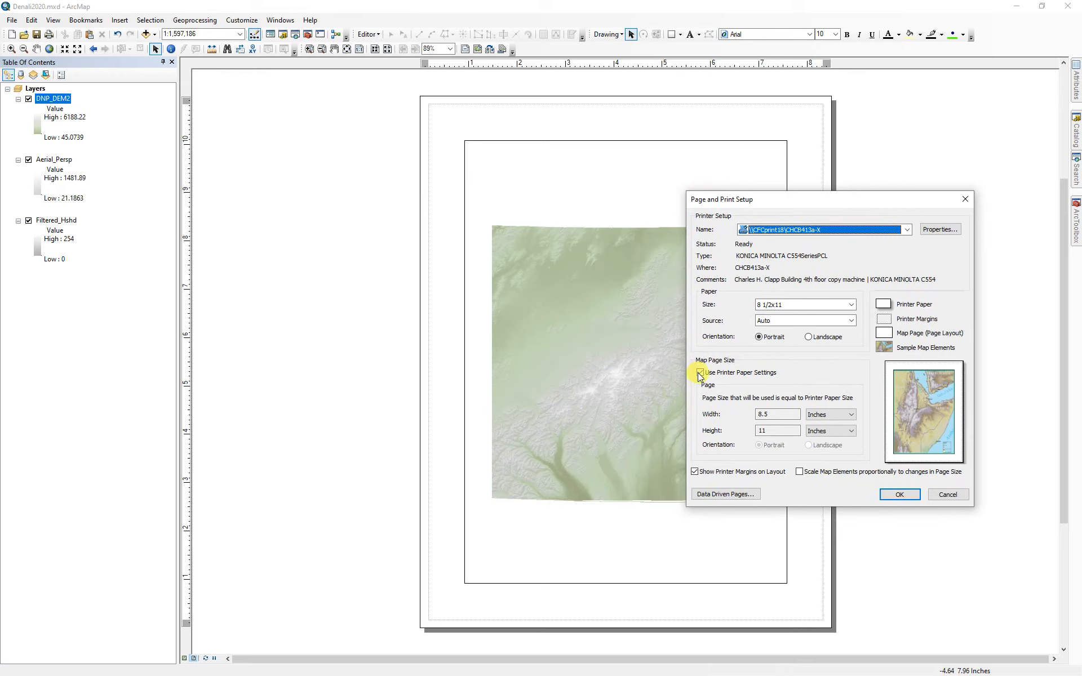
pyautogui.click(769, 414)
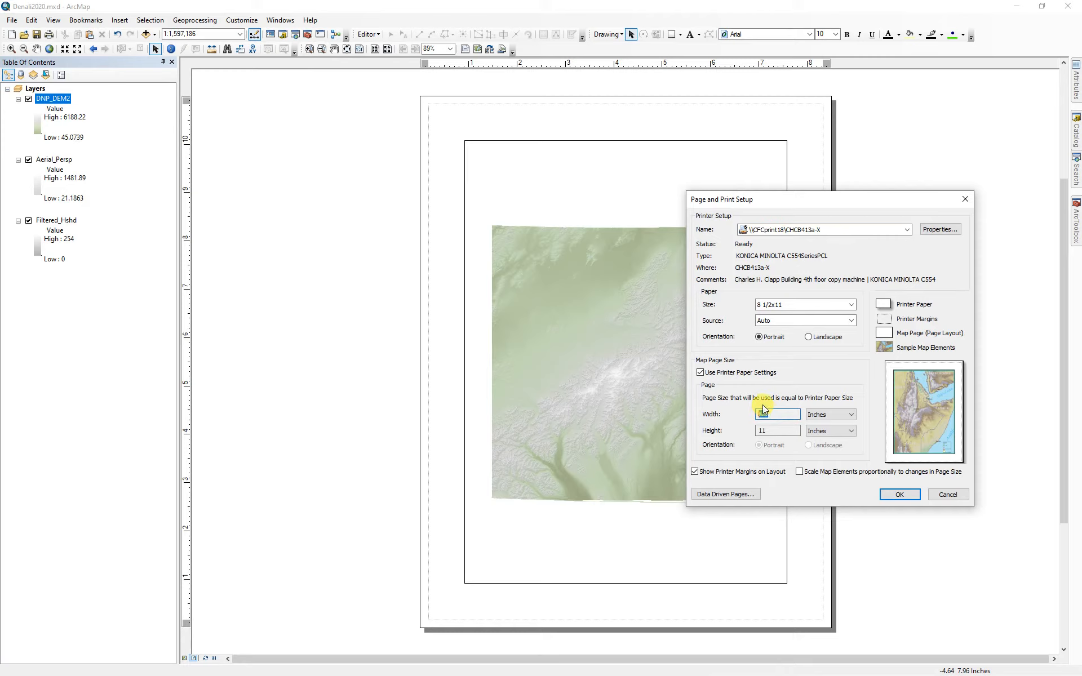
pyautogui.click(701, 373)
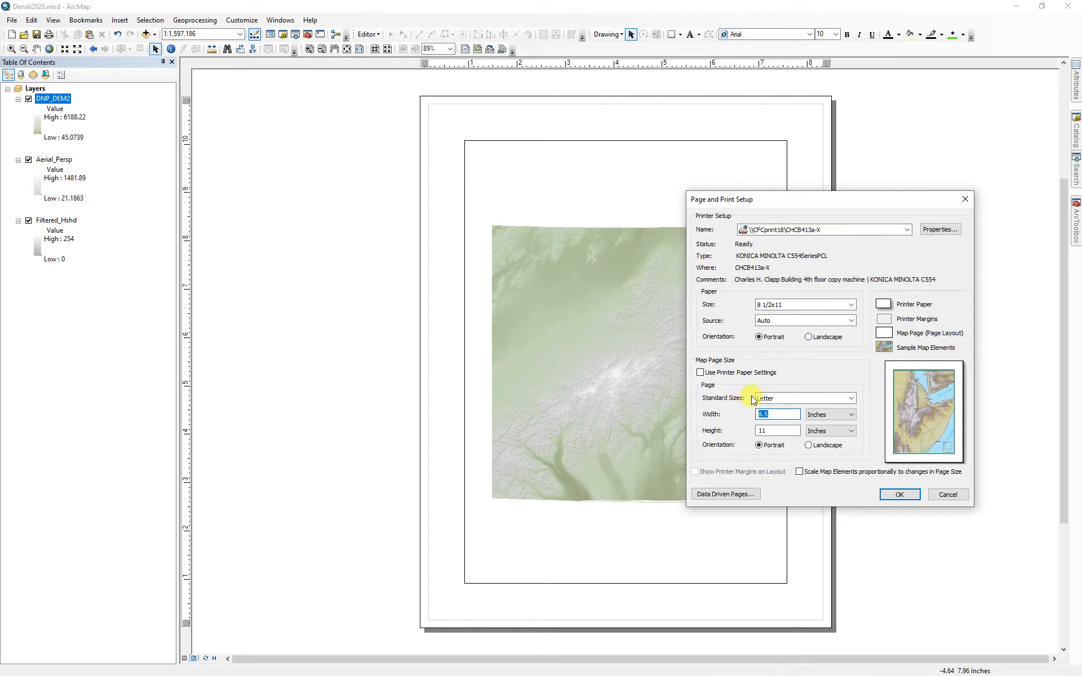
# - Set the map page to a custom size of 13 inches wide by 13 inches high
pyautogui.write('13')
pyautogui.click(763, 430)
pyautogui.doubleClick(763, 431)
pyautogui.write('13')
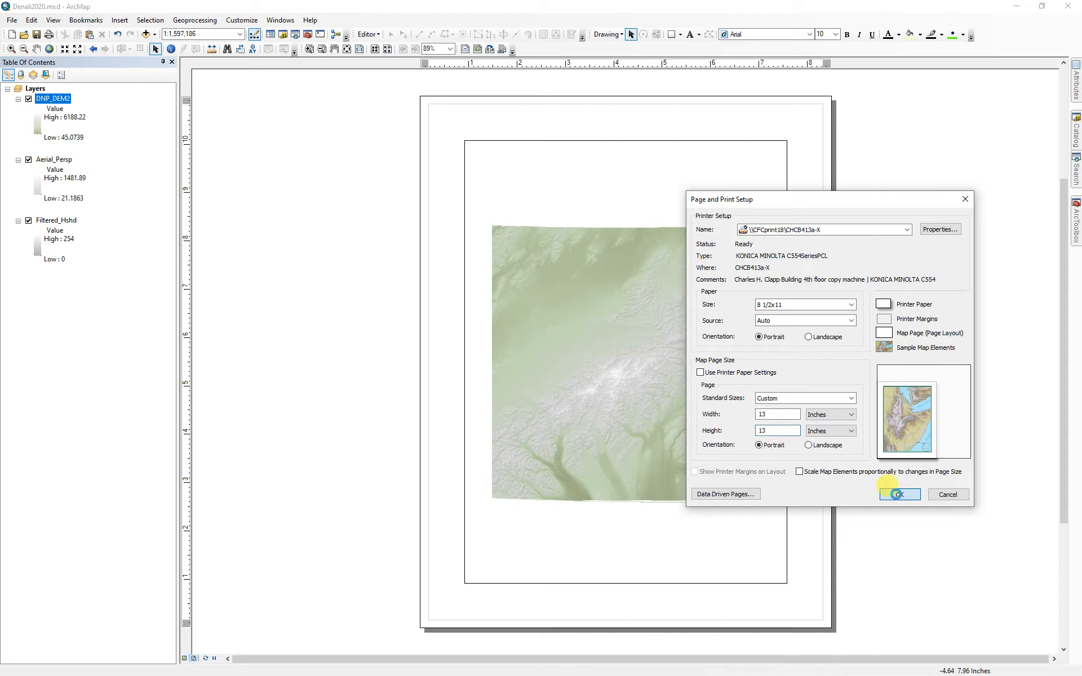
pyautogui.click(897, 494)
# - Add two vertical and two horizontal layout guides at about 0.5 and 12.5 inches, half an inch inside the page edges
pyautogui.click(532, 233)
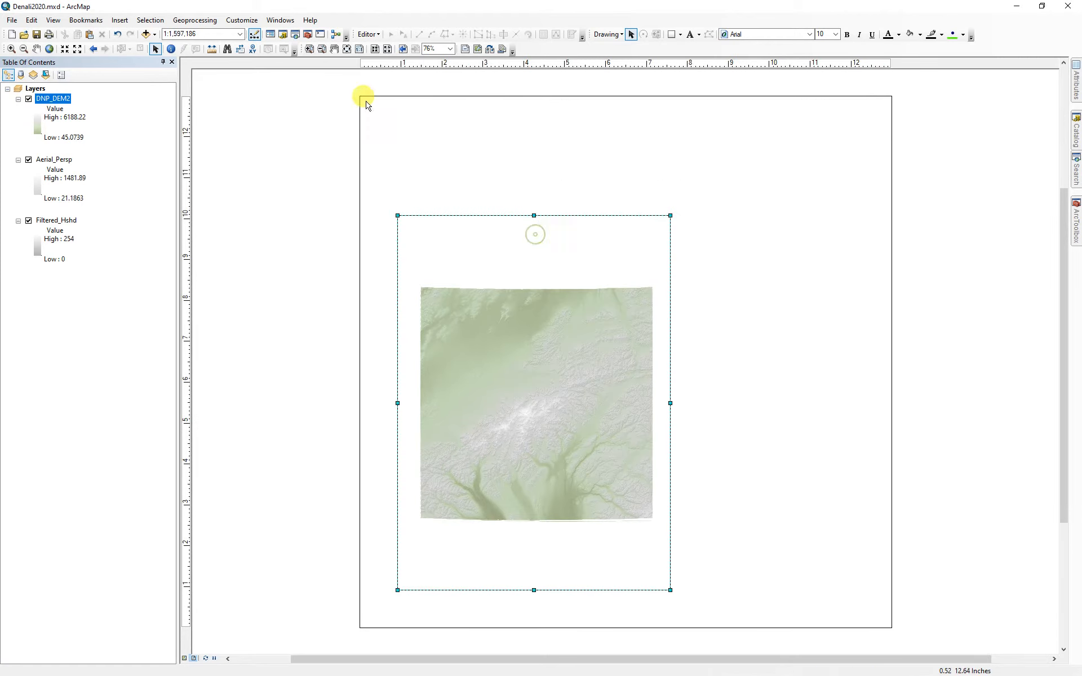
pyautogui.click(380, 63)
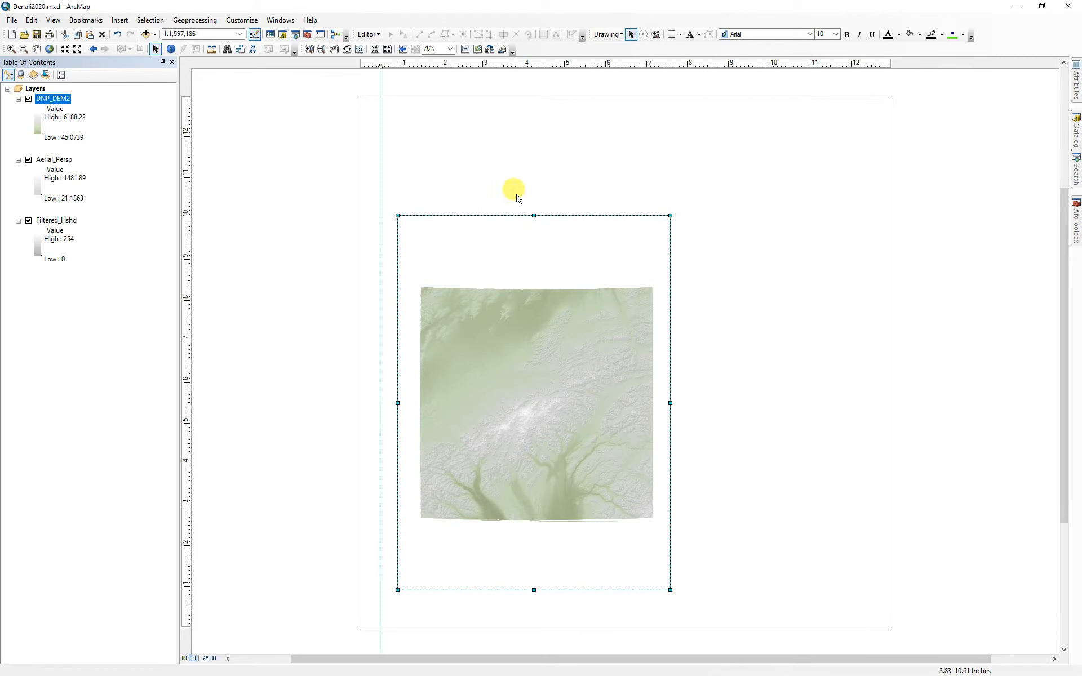
pyautogui.click(872, 65)
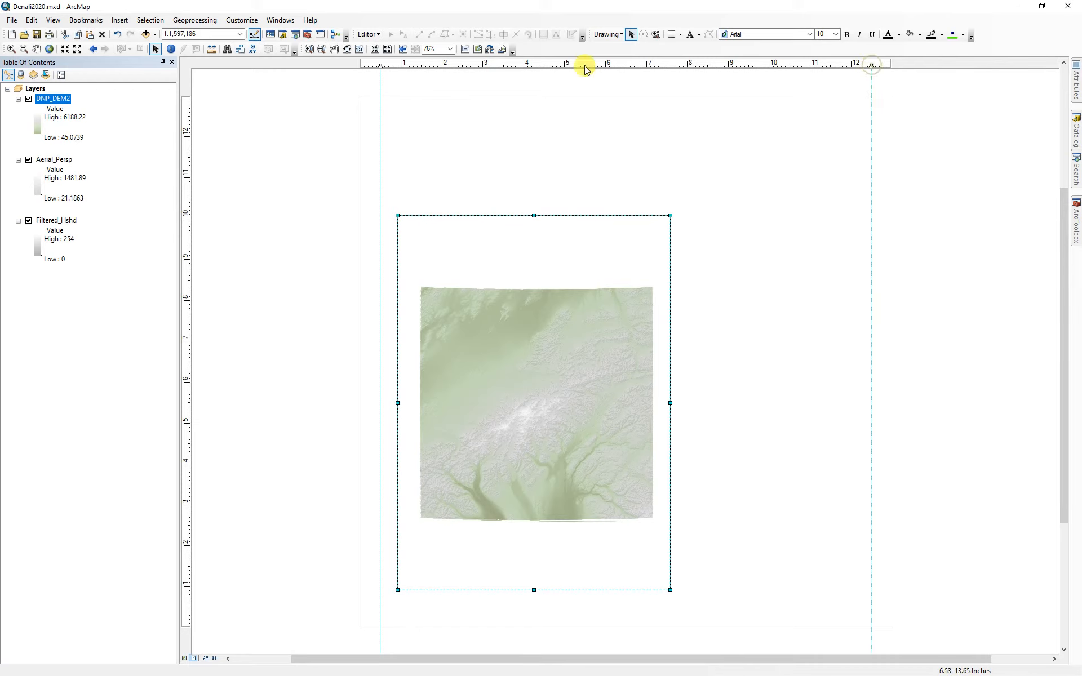
pyautogui.click(188, 117)
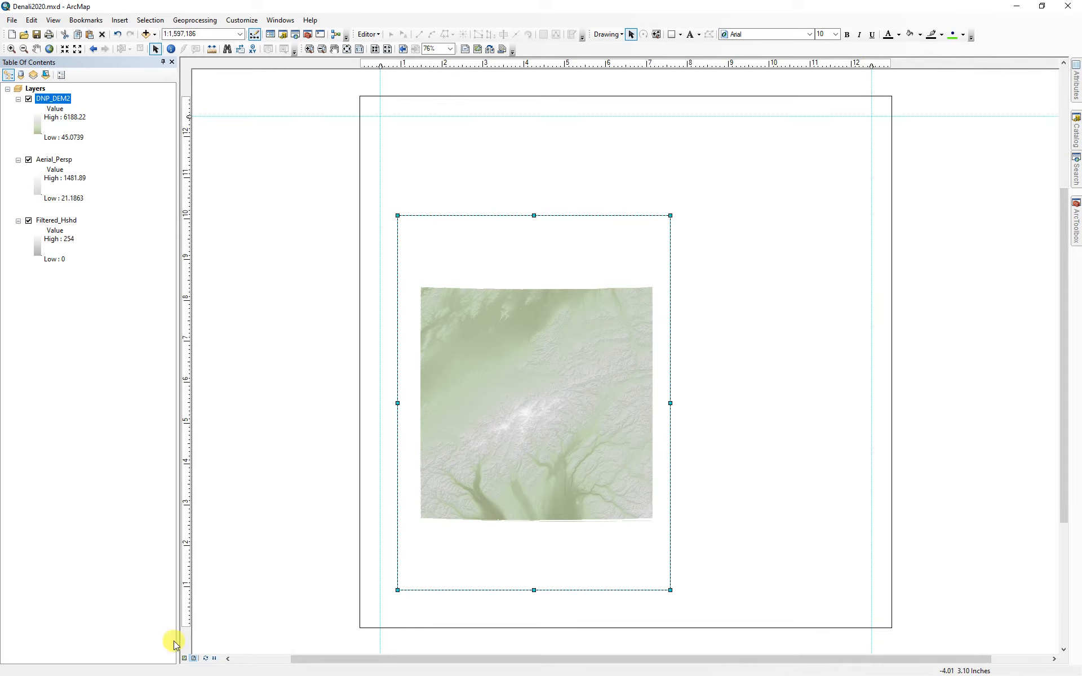
pyautogui.click(188, 608)
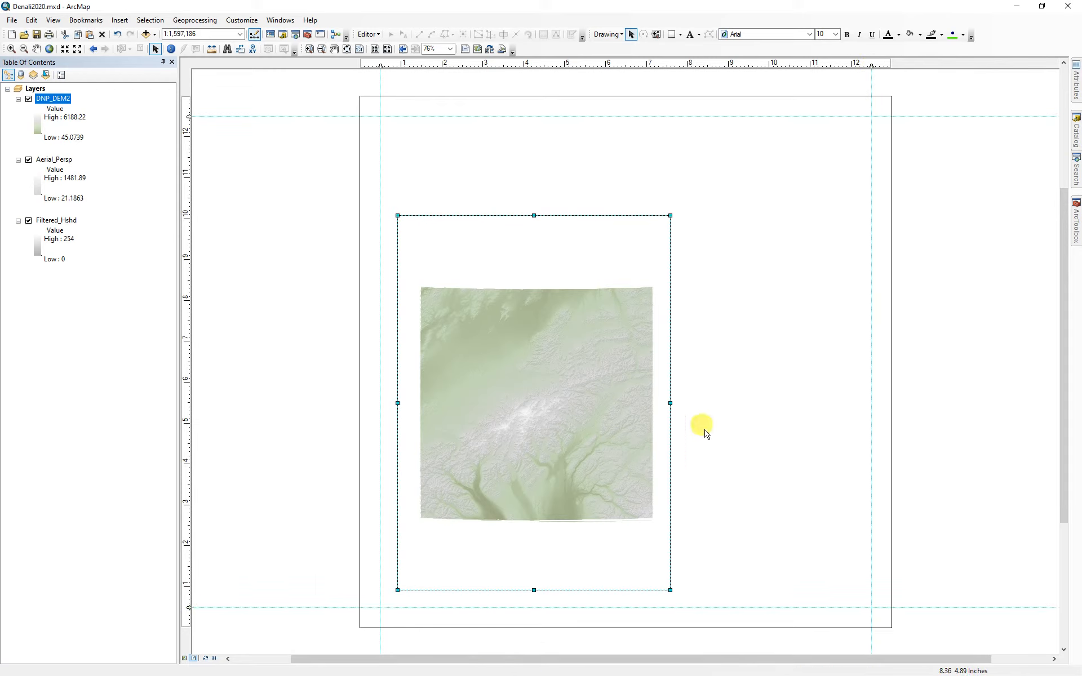
# - Stretch the data frame to the upper, right and lower guides and enlarge its map to 1:750,000 scale
pyautogui.moveTo(824, 149); pyautogui.dragTo(871, 117)
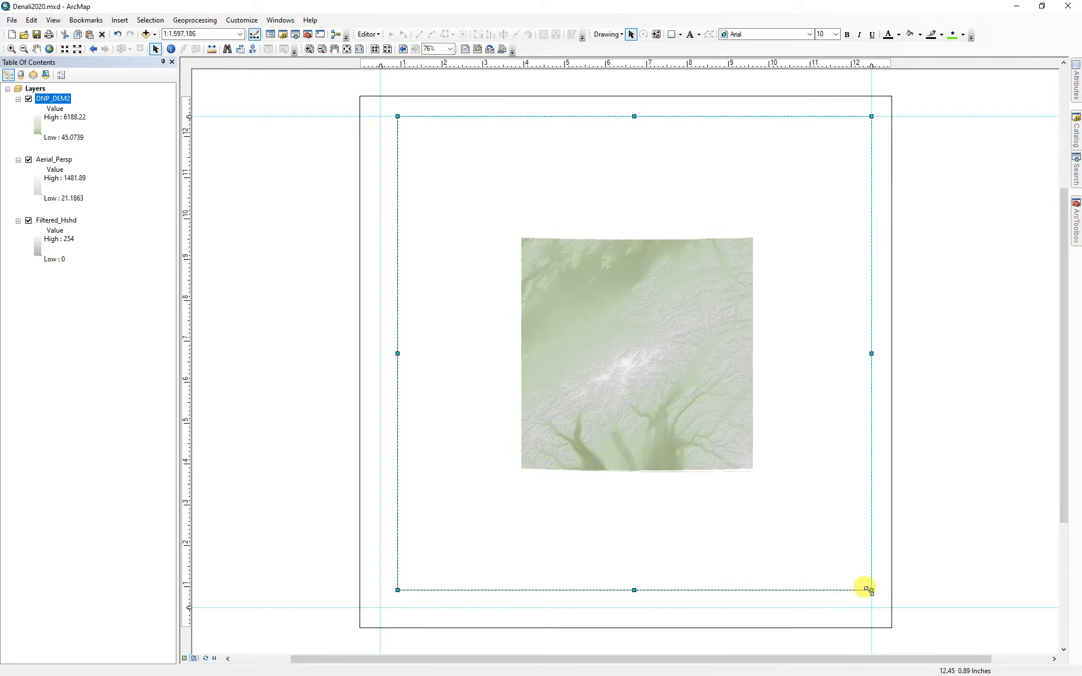
pyautogui.moveTo(867, 589); pyautogui.dragTo(870, 606)
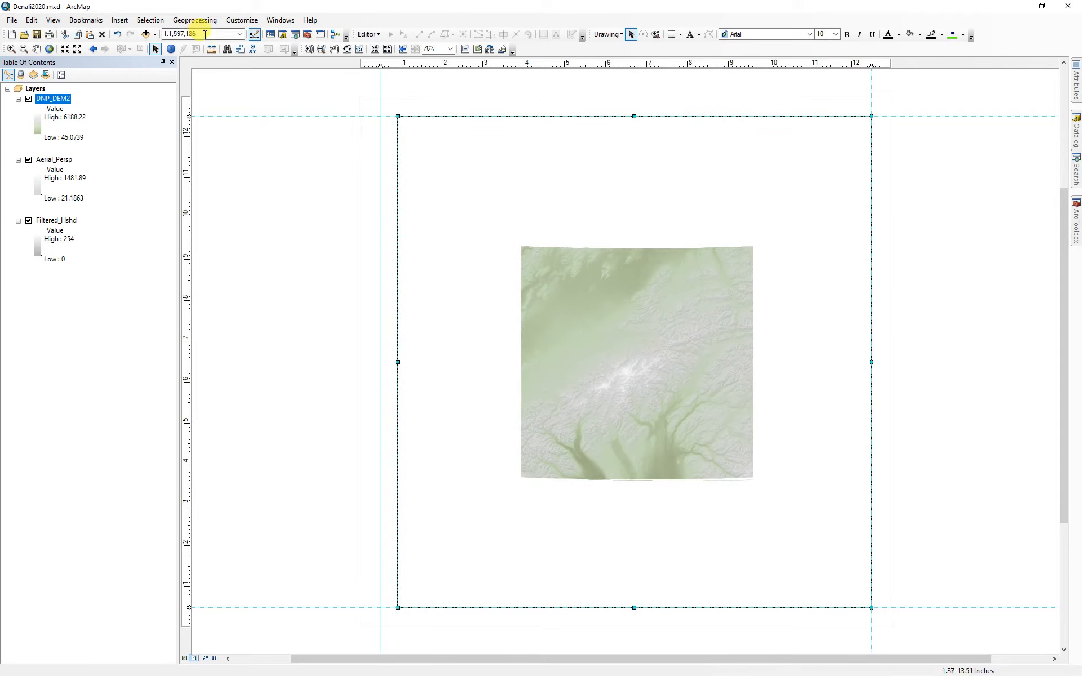
pyautogui.click(64, 49)
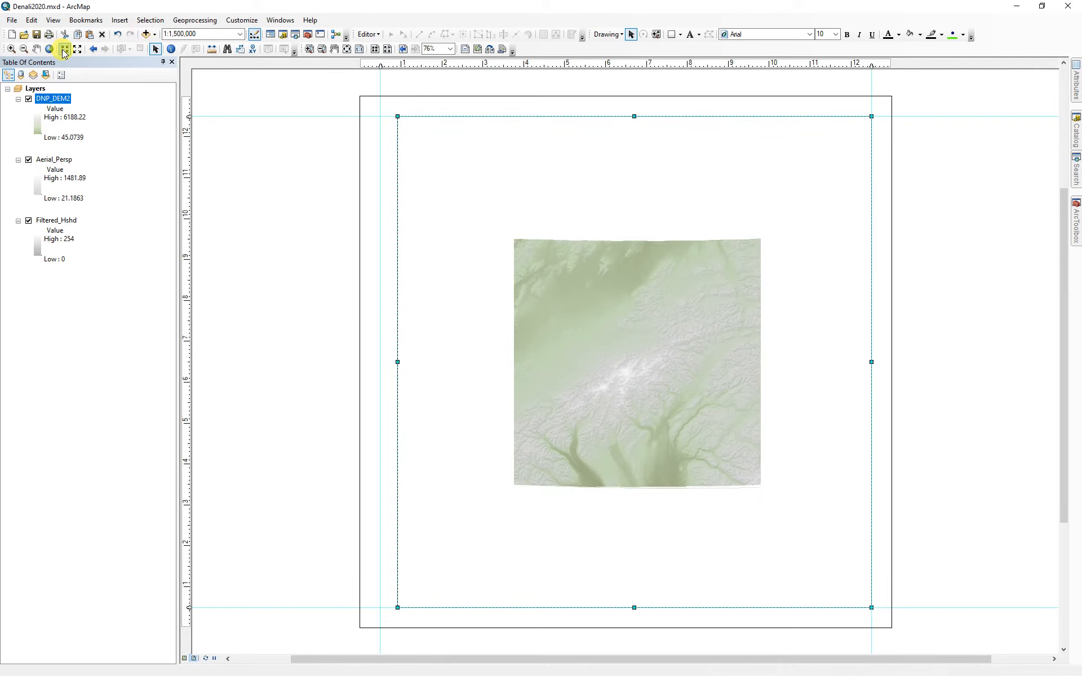
pyautogui.click(64, 49)
pyautogui.click(64, 49)
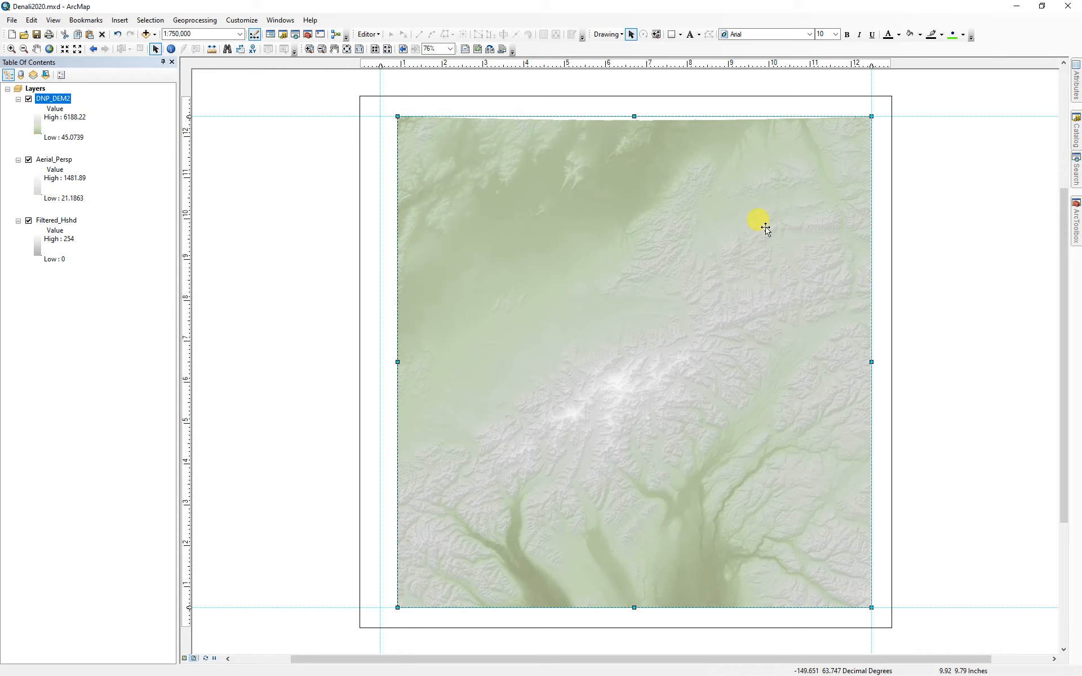
# - Extend the data frame's left edge to the left guide
pyautogui.click(36, 49)
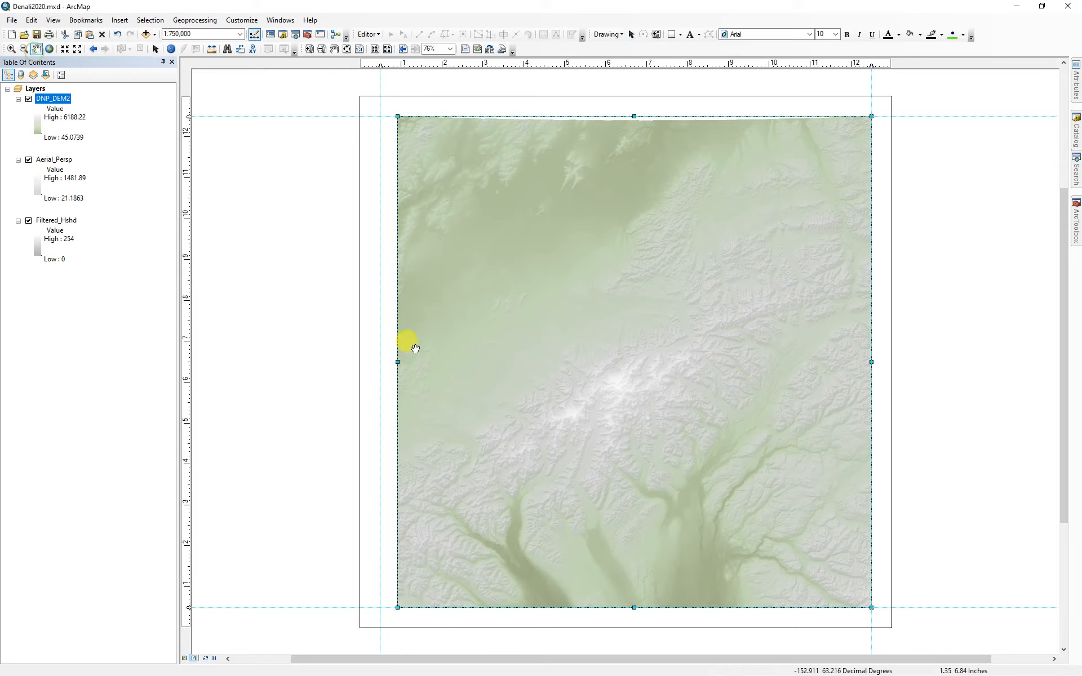
pyautogui.click(156, 49)
pyautogui.moveTo(397, 361); pyautogui.dragTo(377, 348)
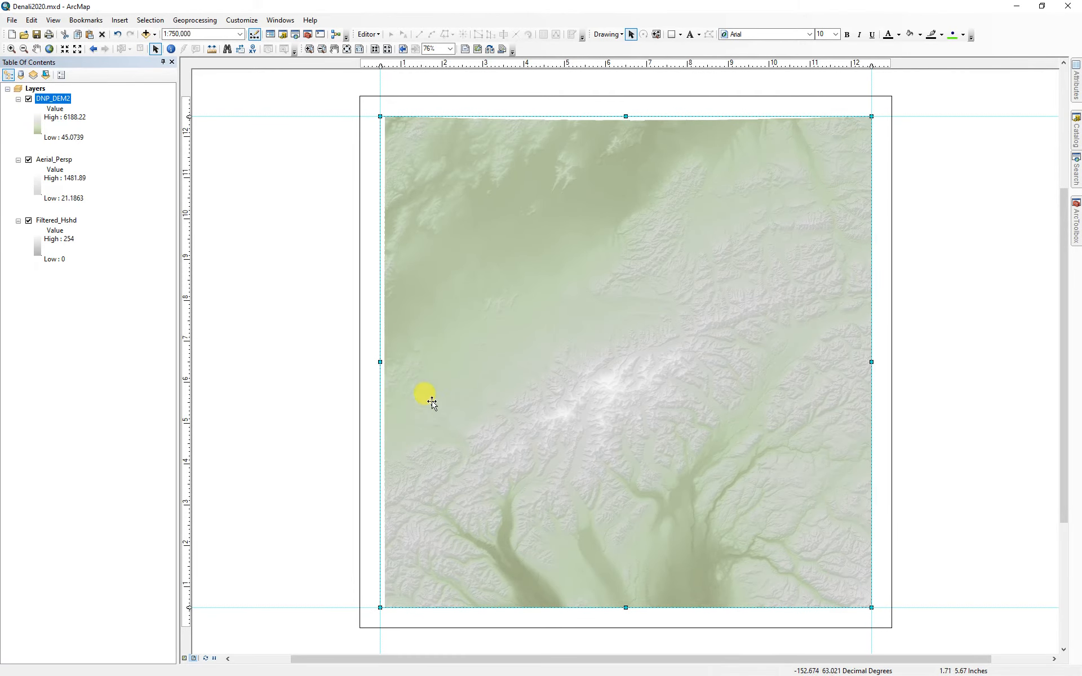
# - Reposition the map inside the data frame so the relief covers the gaps along its upper and left edges
pyautogui.click(36, 49)
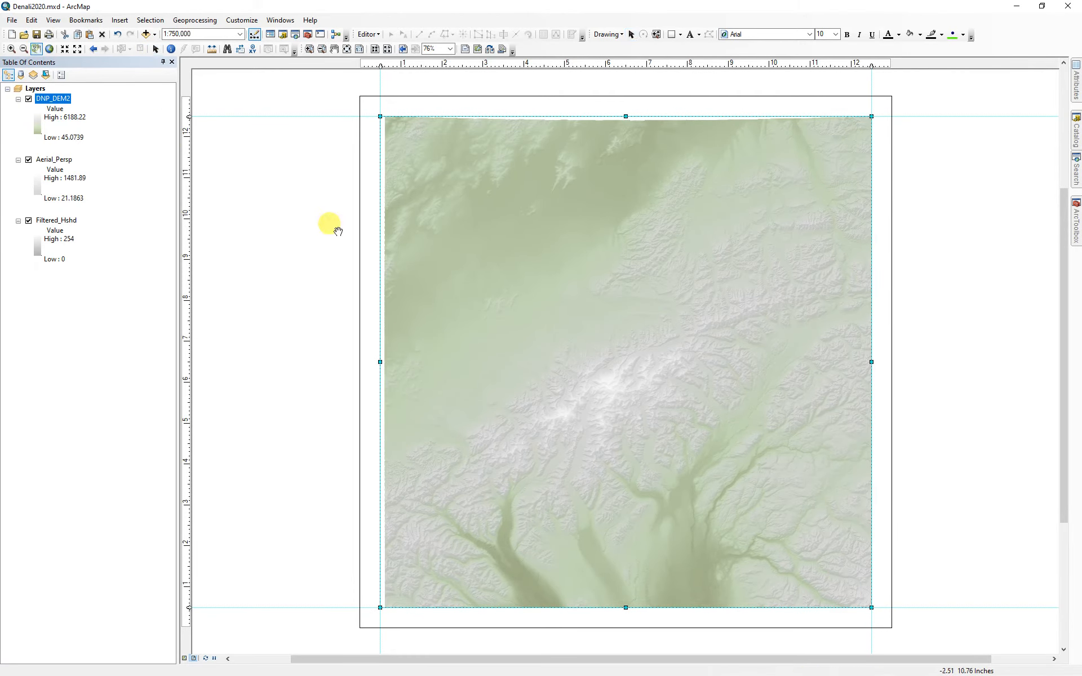
pyautogui.click(678, 390)
pyautogui.moveTo(679, 394); pyautogui.dragTo(676, 390)
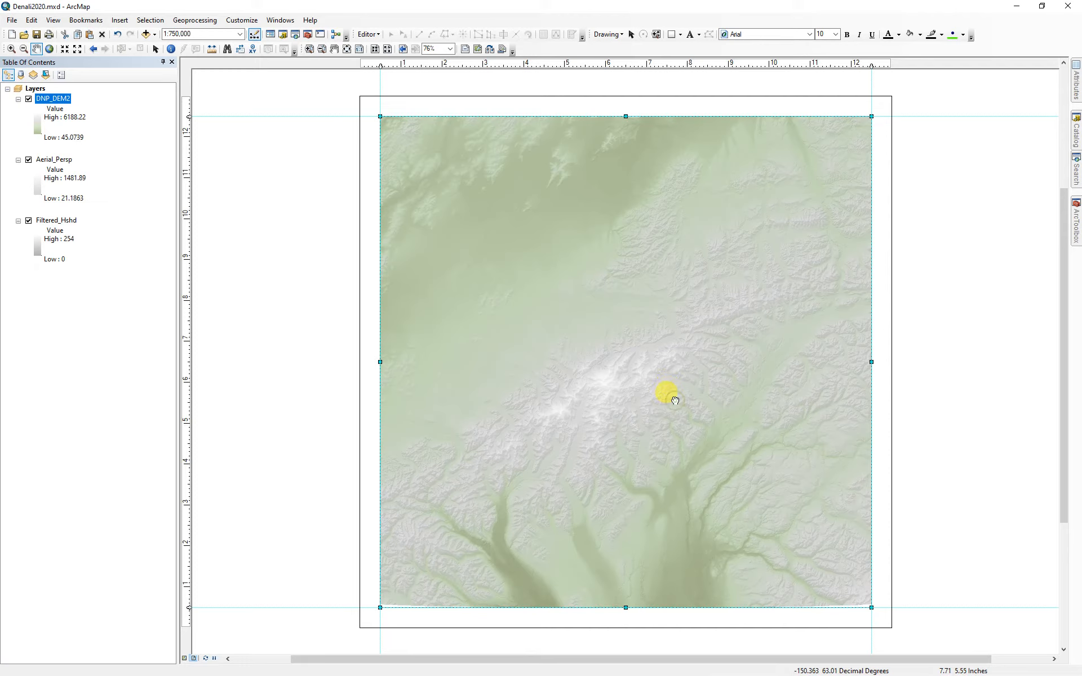
pyautogui.moveTo(675, 400); pyautogui.dragTo(673, 406)
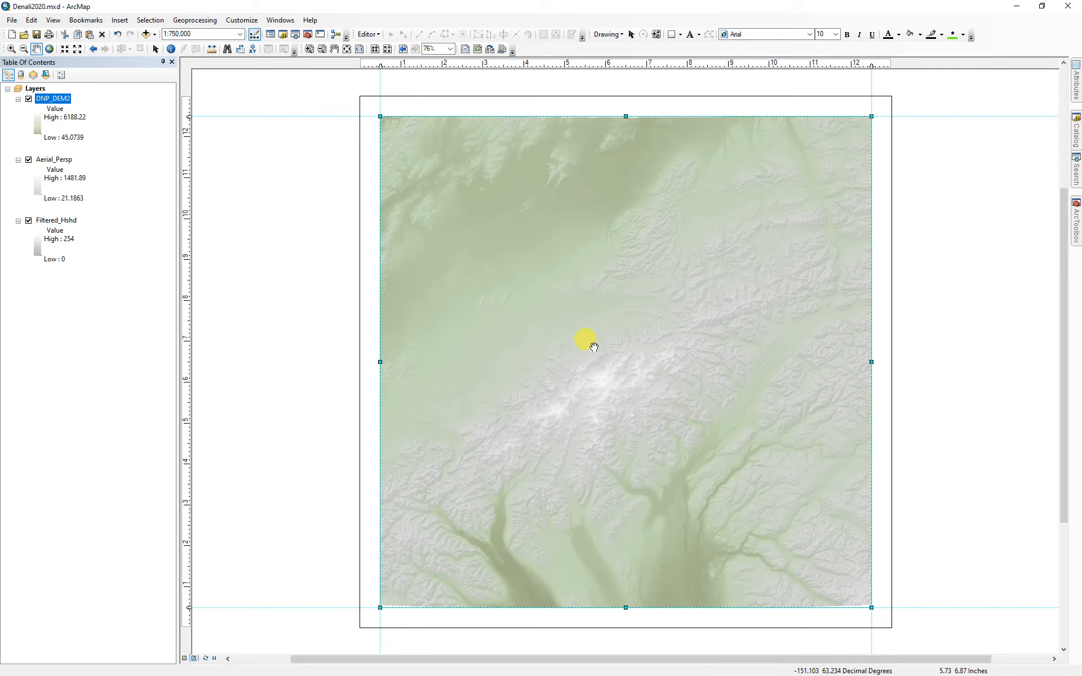
pyautogui.click(155, 49)
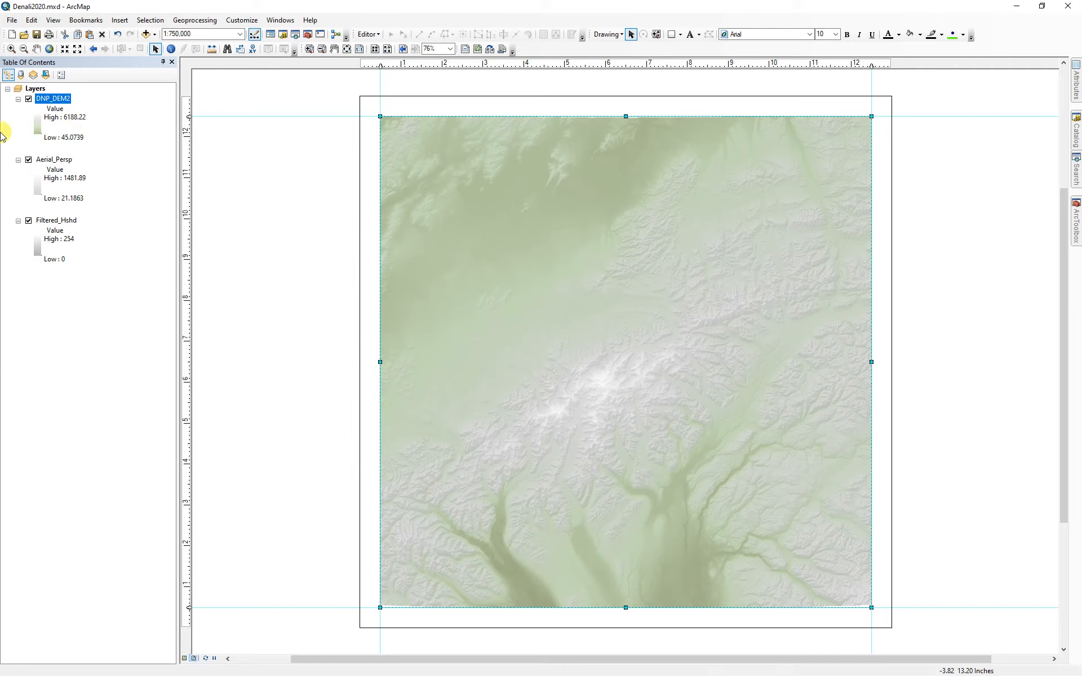
pyautogui.click(155, 49)
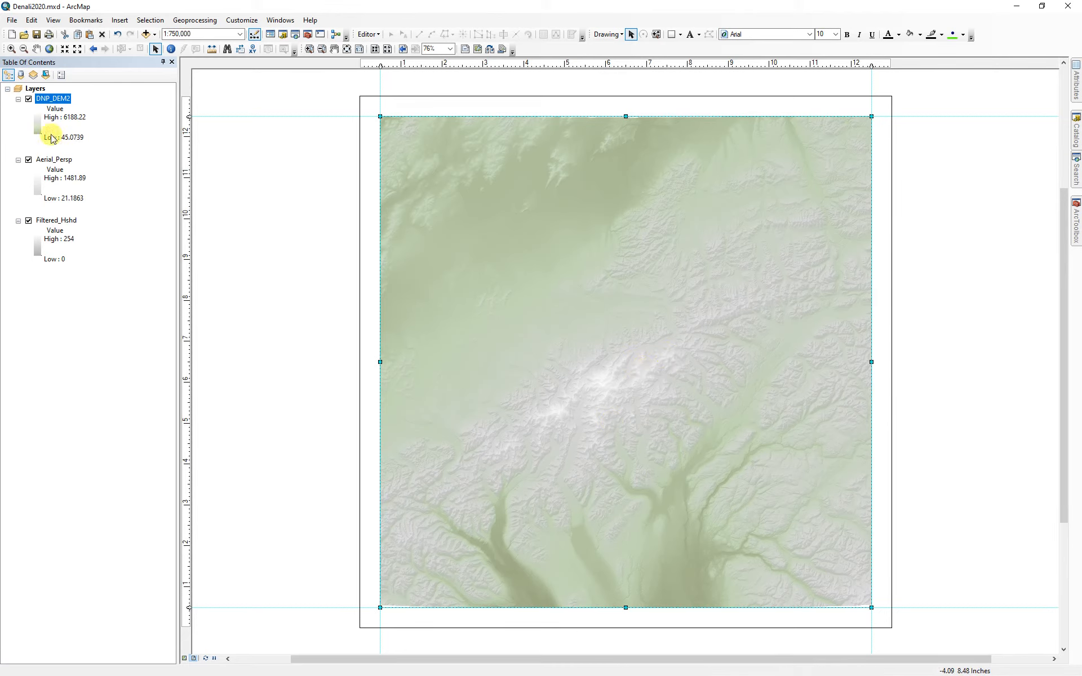
# - Lock the Layers data frame's map by setting its extent to Fixed Extent
pyautogui.doubleClick(38, 89)
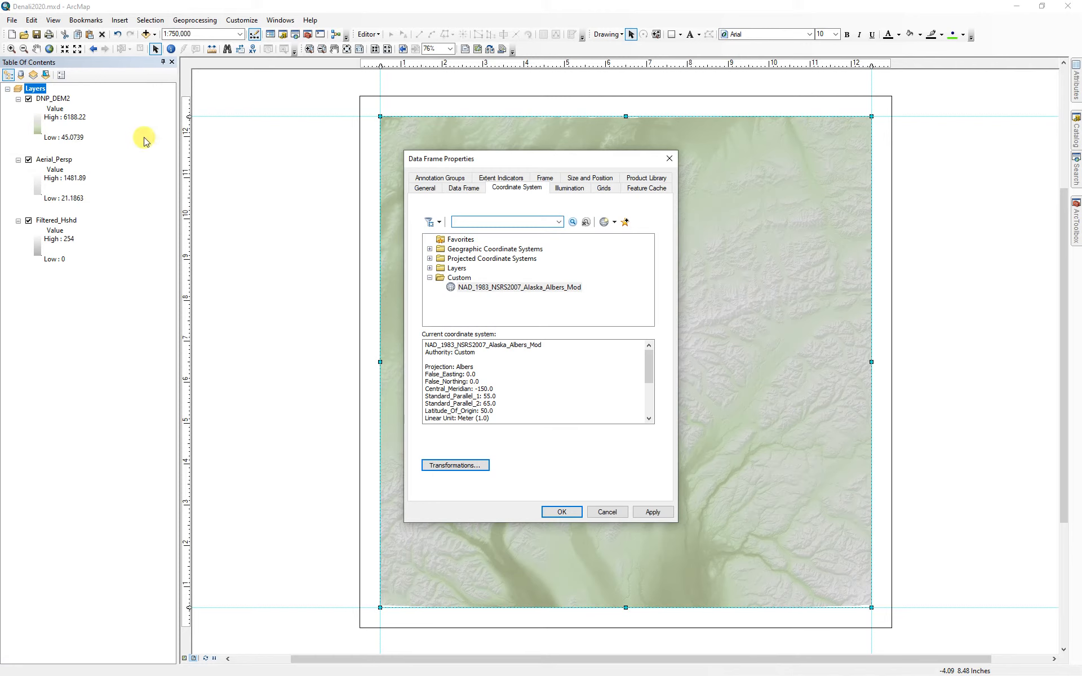
pyautogui.click(463, 188)
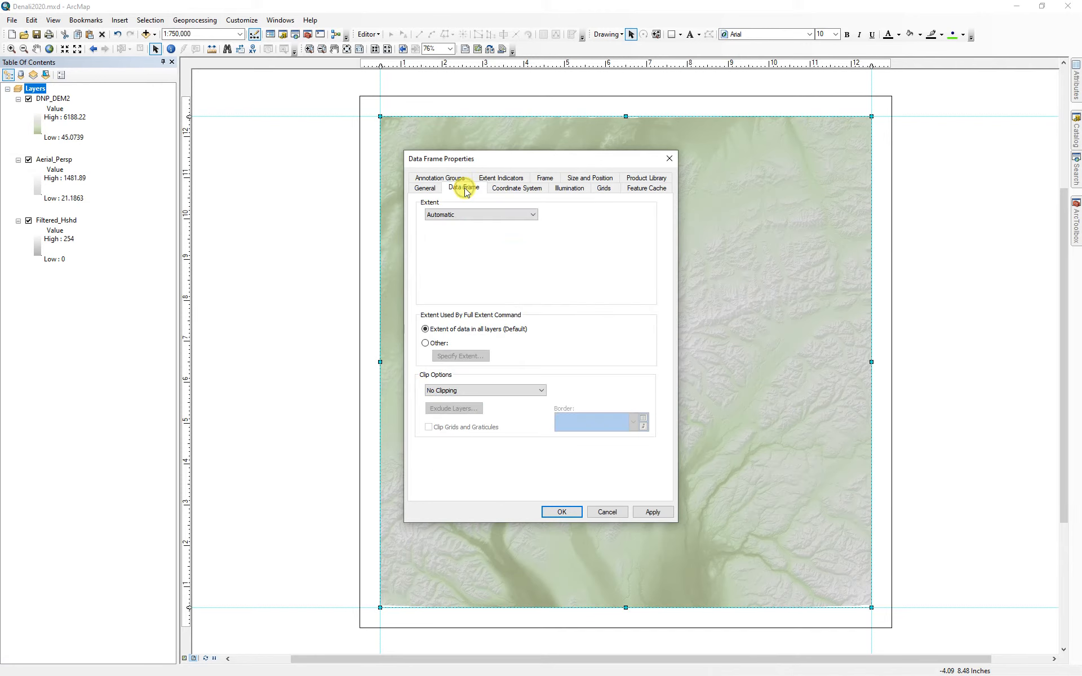
pyautogui.click(476, 215)
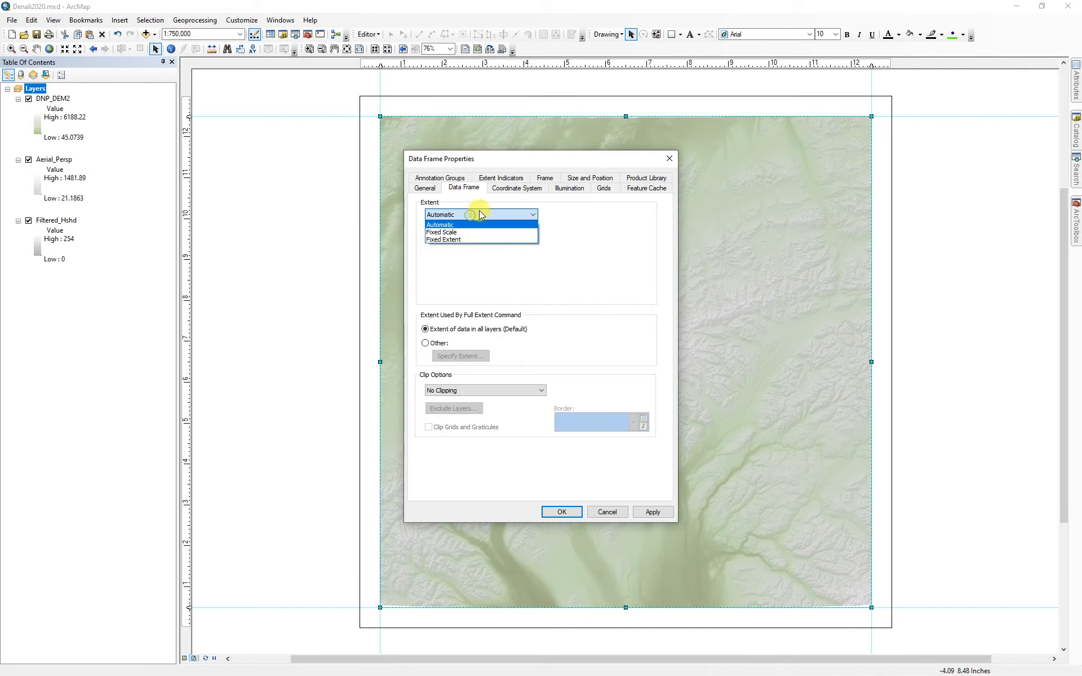
pyautogui.click(445, 239)
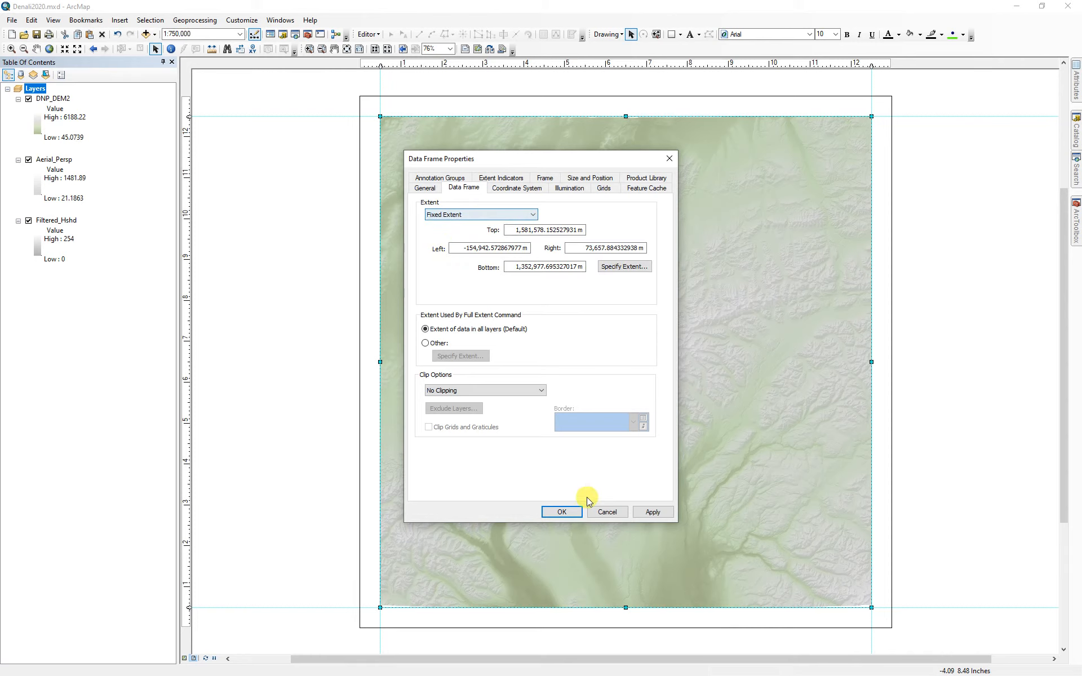
pyautogui.click(562, 510)
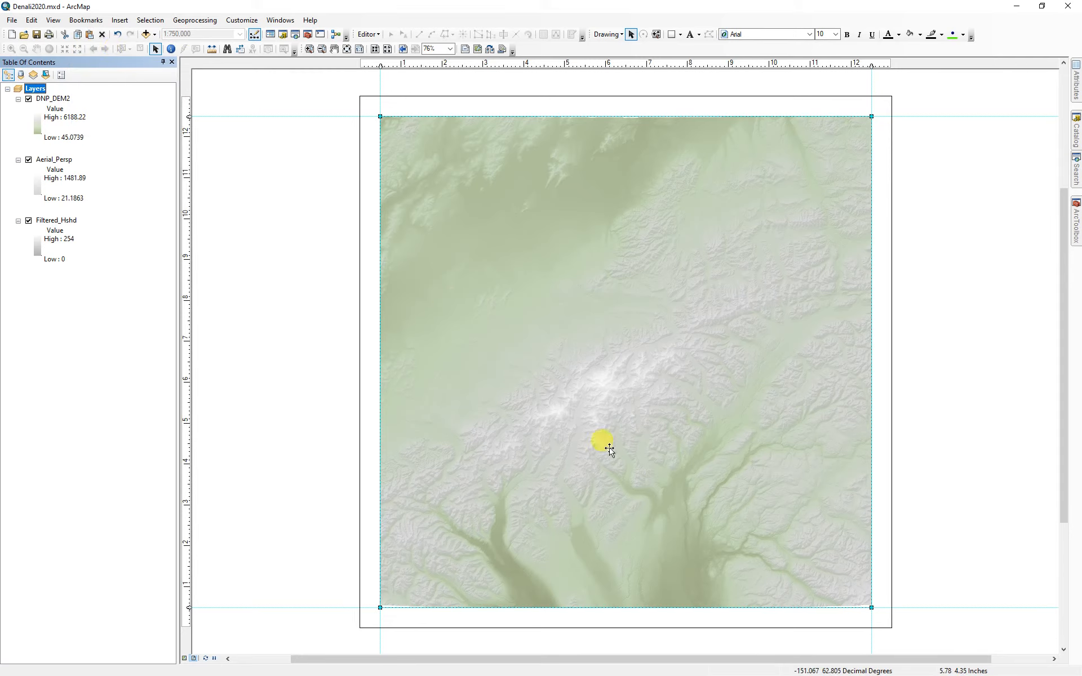
pyautogui.scroll(5, 628, 457)
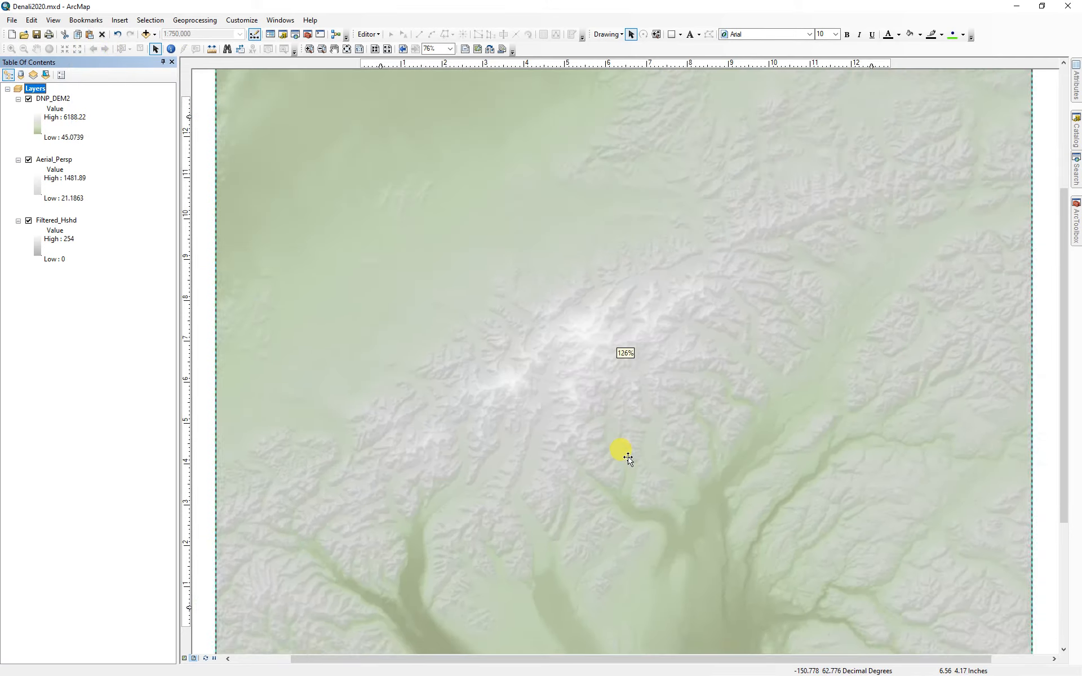
pyautogui.scroll(-4, 627, 458)
pyautogui.scroll(5, 628, 457)
pyautogui.scroll(-5, 627, 457)
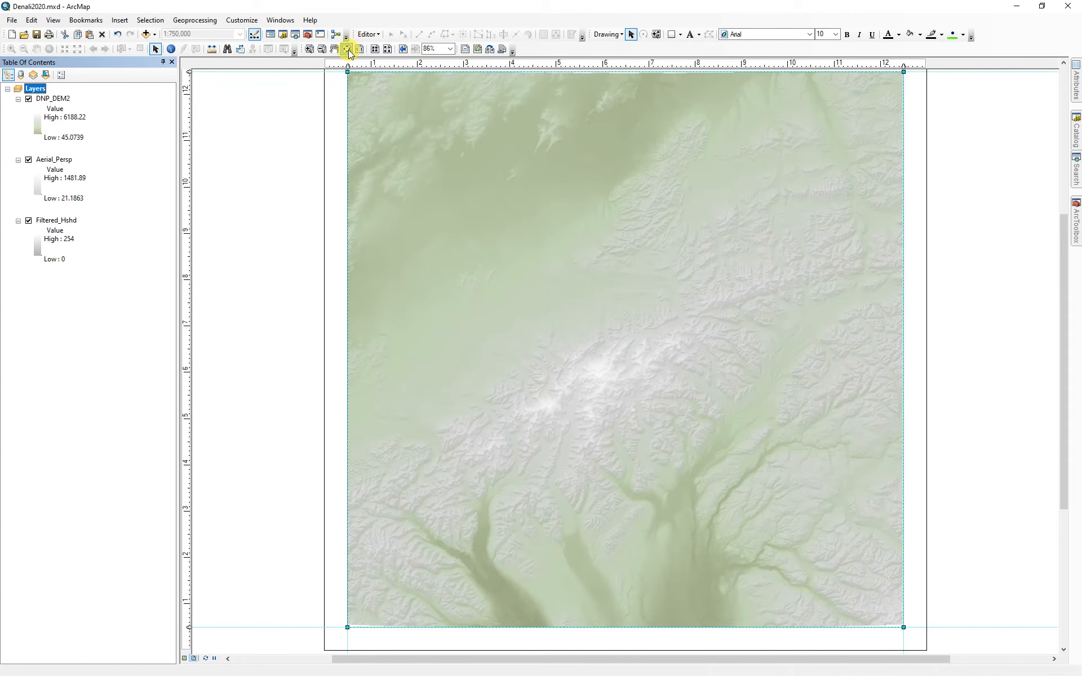
pyautogui.click(347, 49)
pyautogui.click(487, 238)
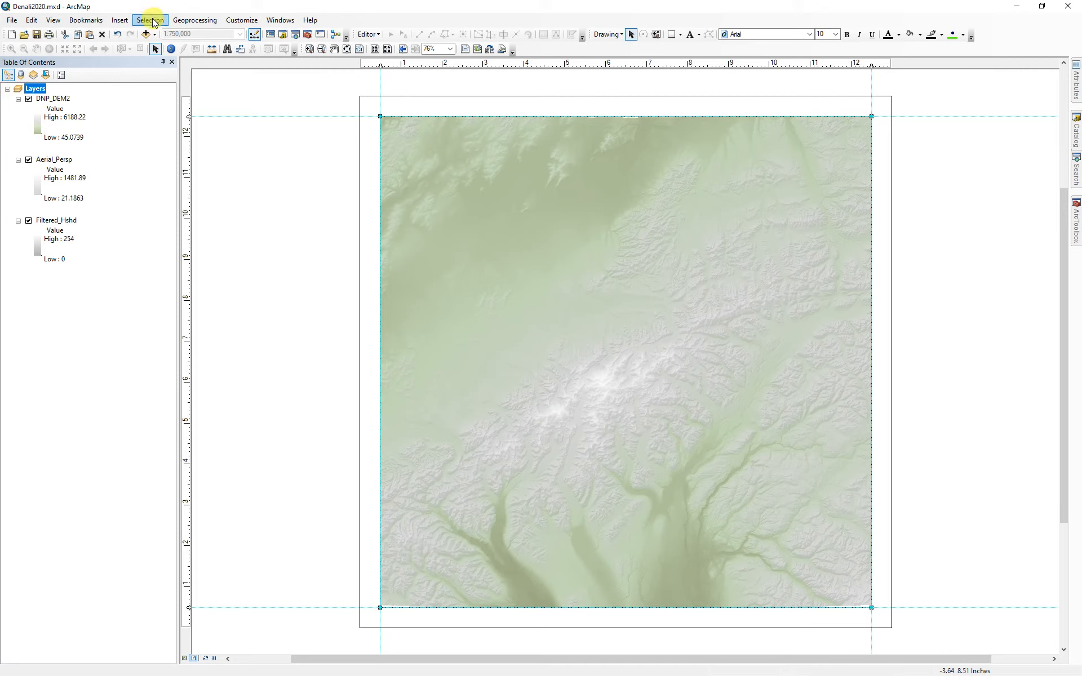
# - Add the DNPLandCover_NAD83 raster from the Denali_National_Park.gdb geodatabase to the map
pyautogui.click(146, 35)
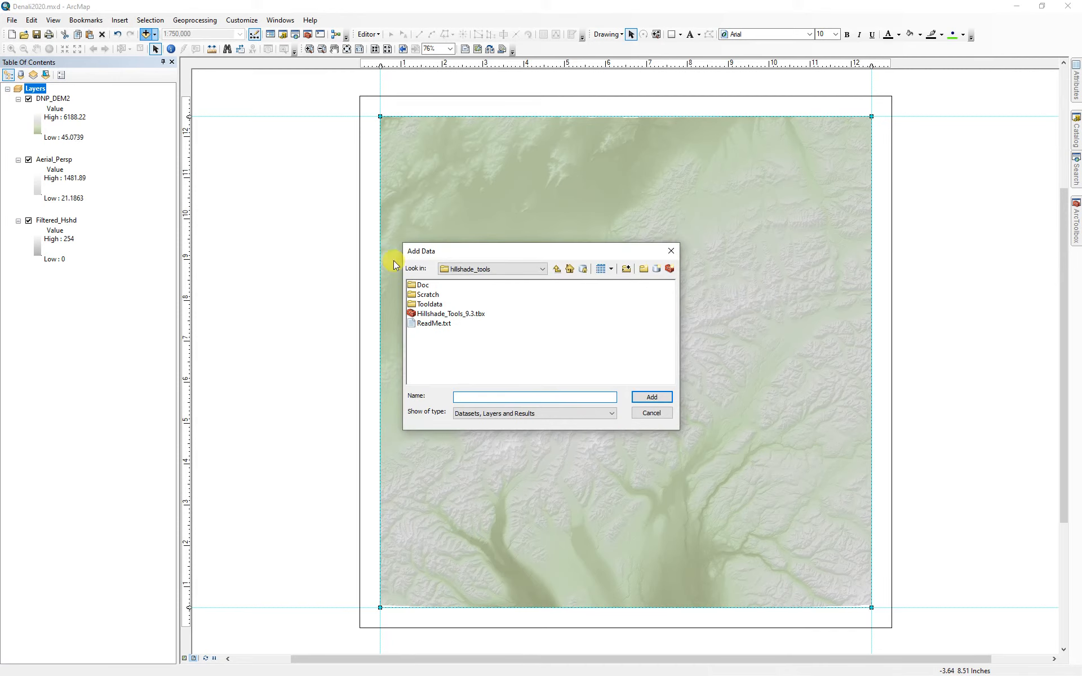
pyautogui.click(558, 269)
pyautogui.doubleClick(450, 305)
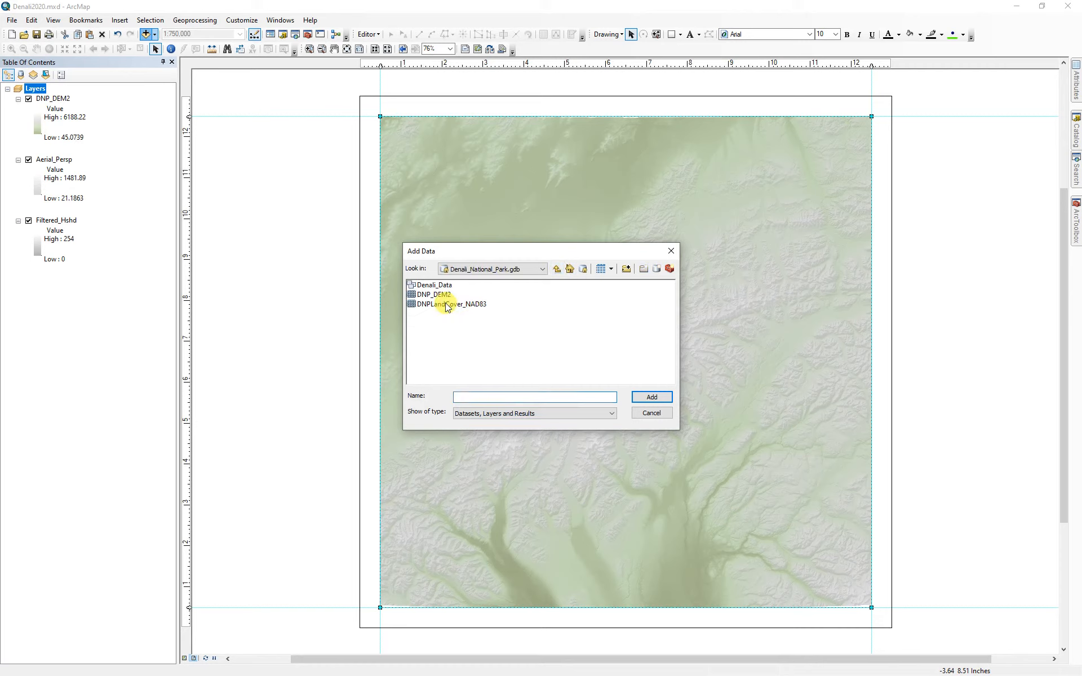
pyautogui.click(428, 289)
pyautogui.doubleClick(428, 286)
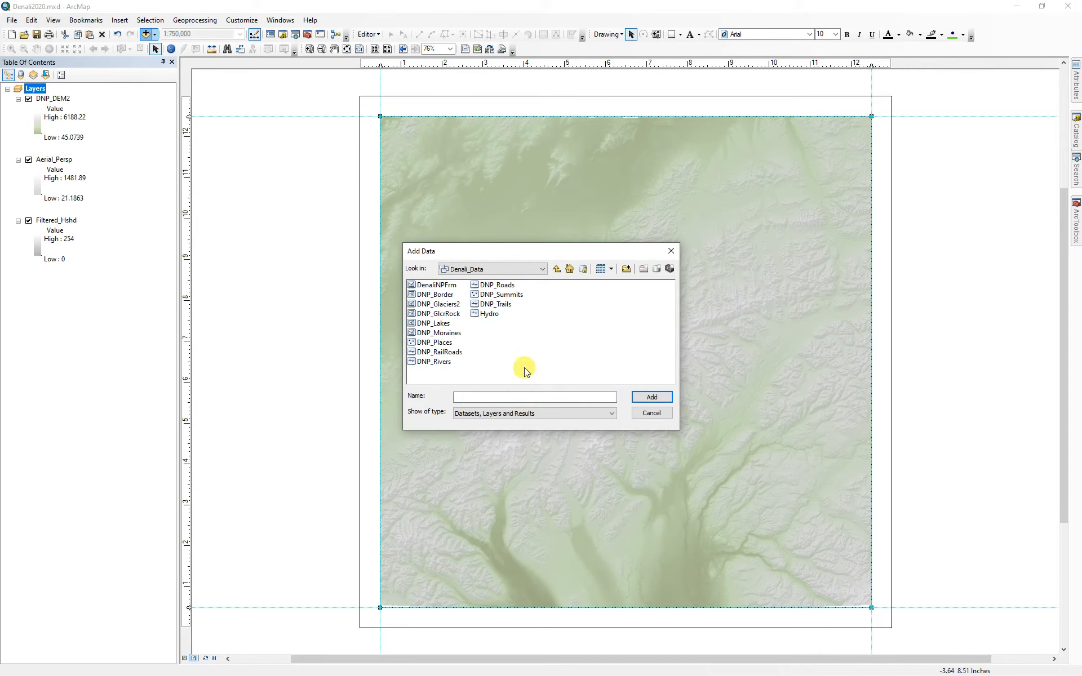
pyautogui.click(556, 270)
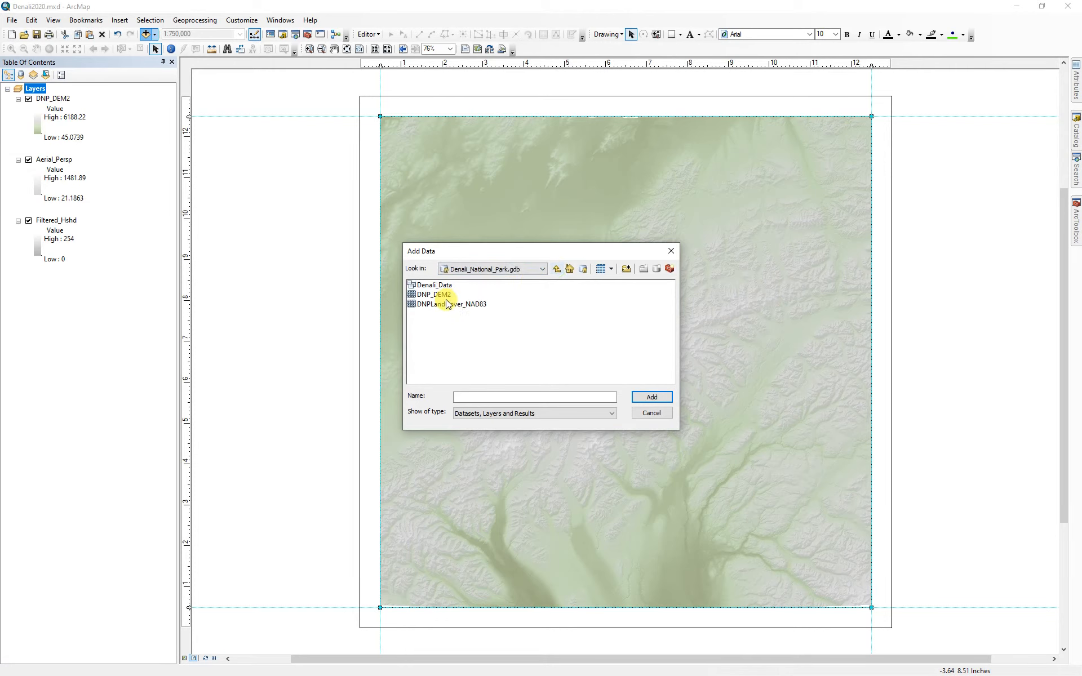
pyautogui.click(448, 306)
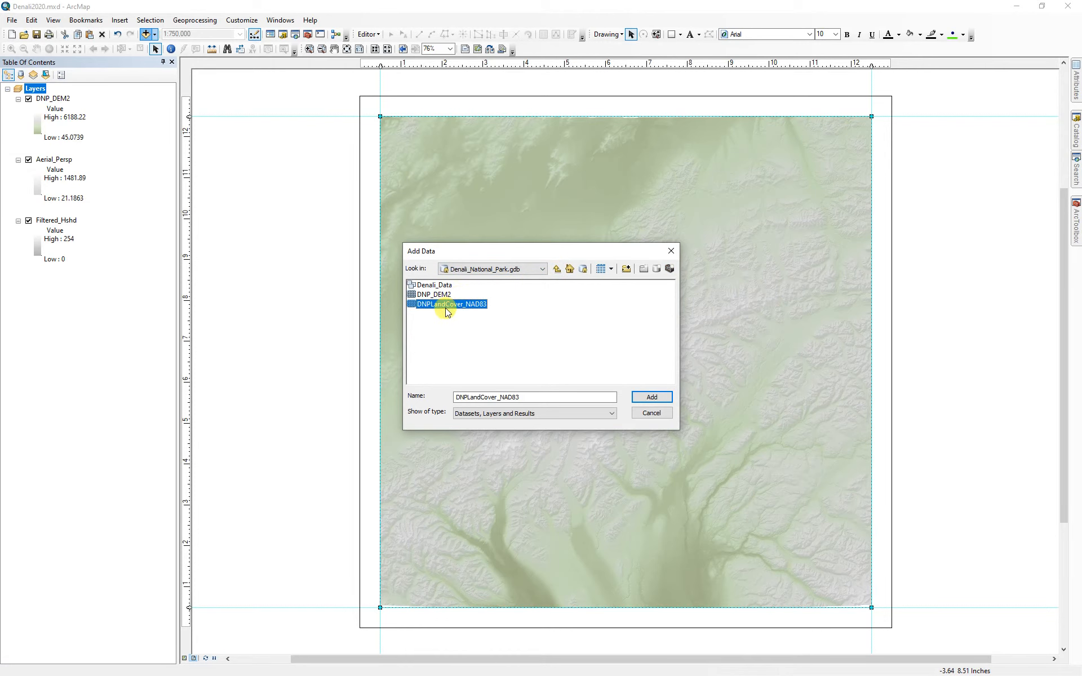
pyautogui.click(651, 397)
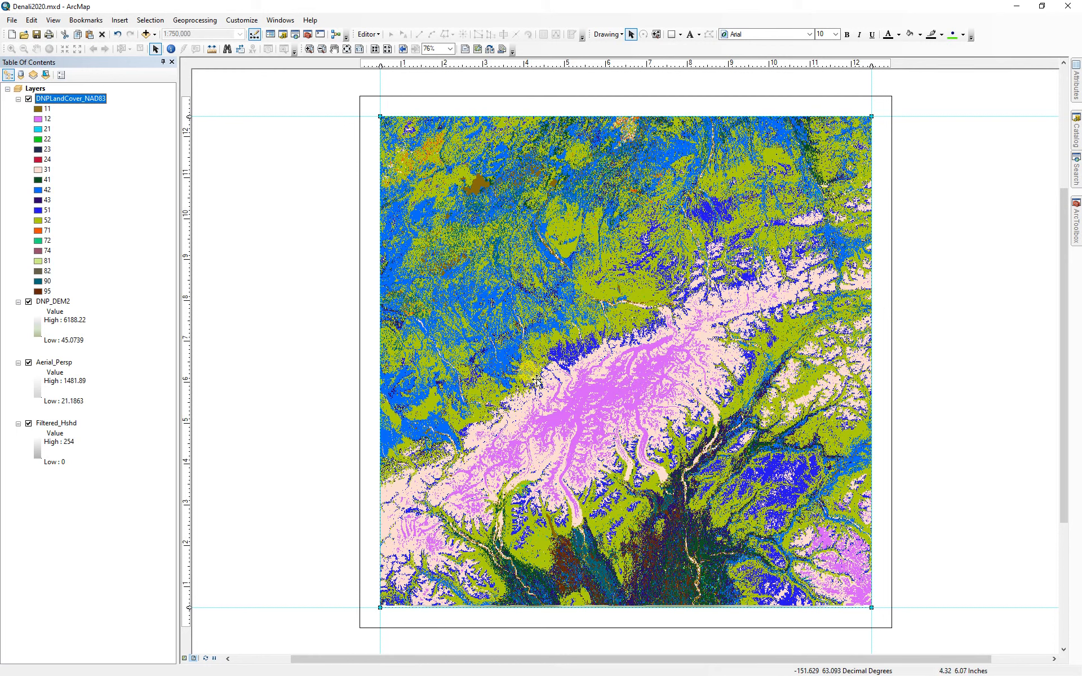
# - Apply the LandCover.clr colormap from the Lab3_Data folder to the DNPLandCover_NAD83 layer's unique values
pyautogui.click(18, 99)
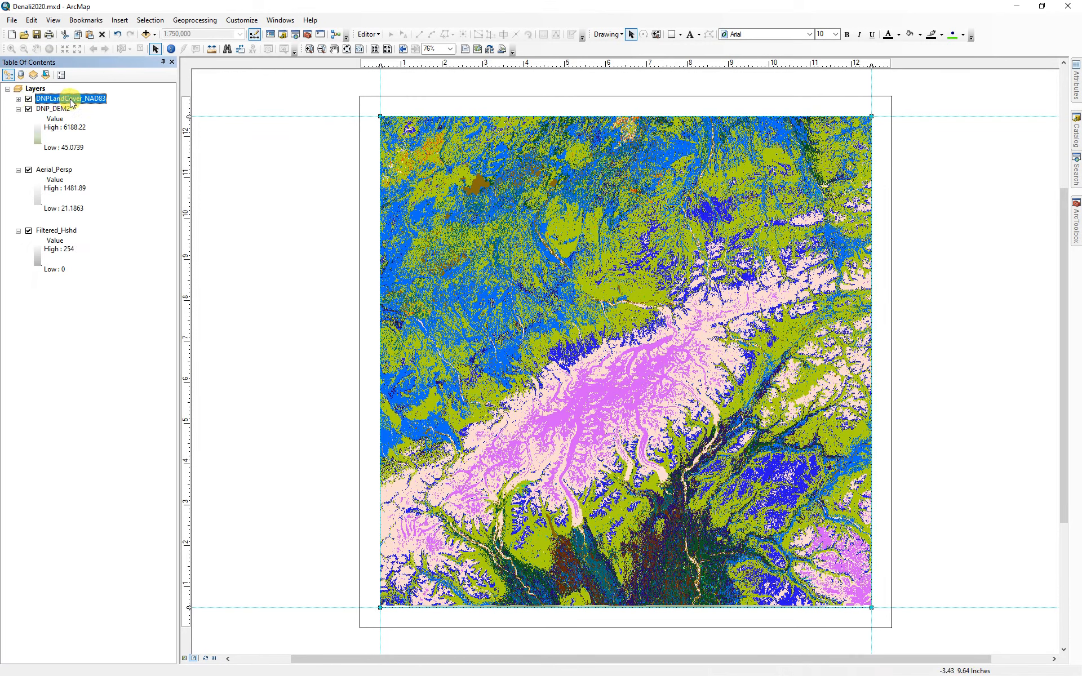
pyautogui.doubleClick(70, 99)
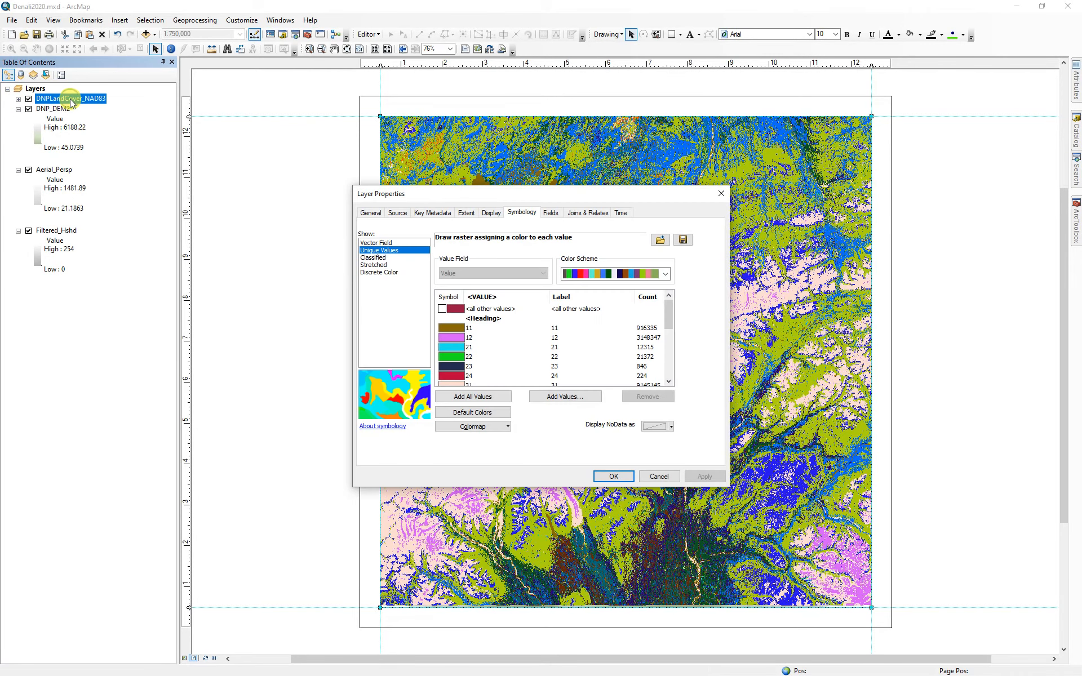
pyautogui.click(505, 428)
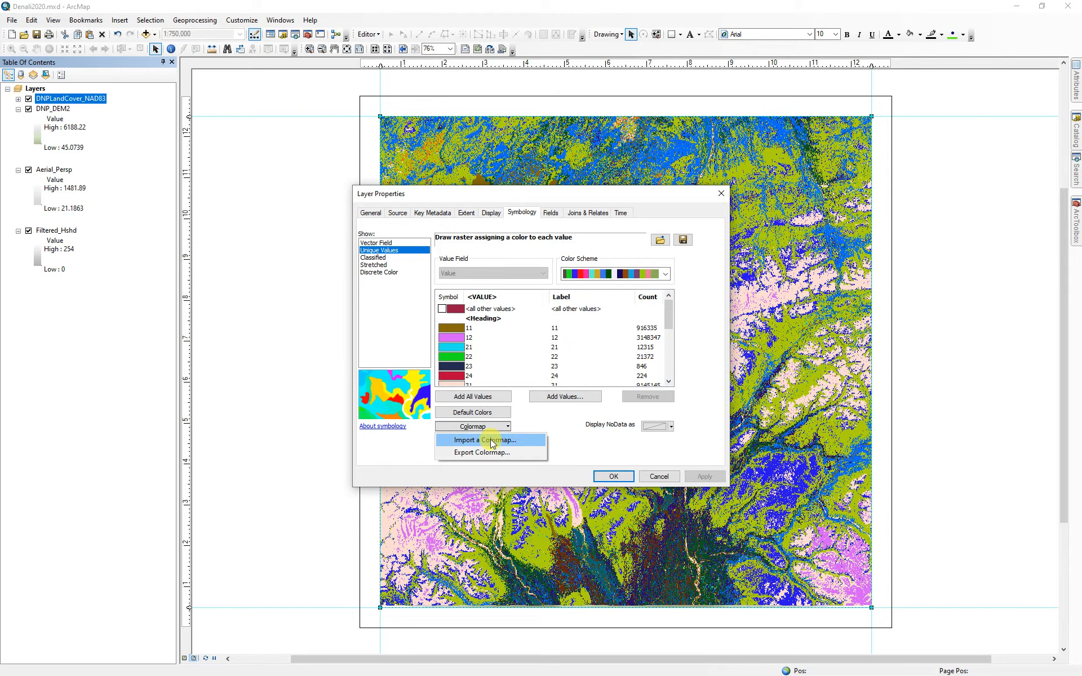
pyautogui.click(490, 438)
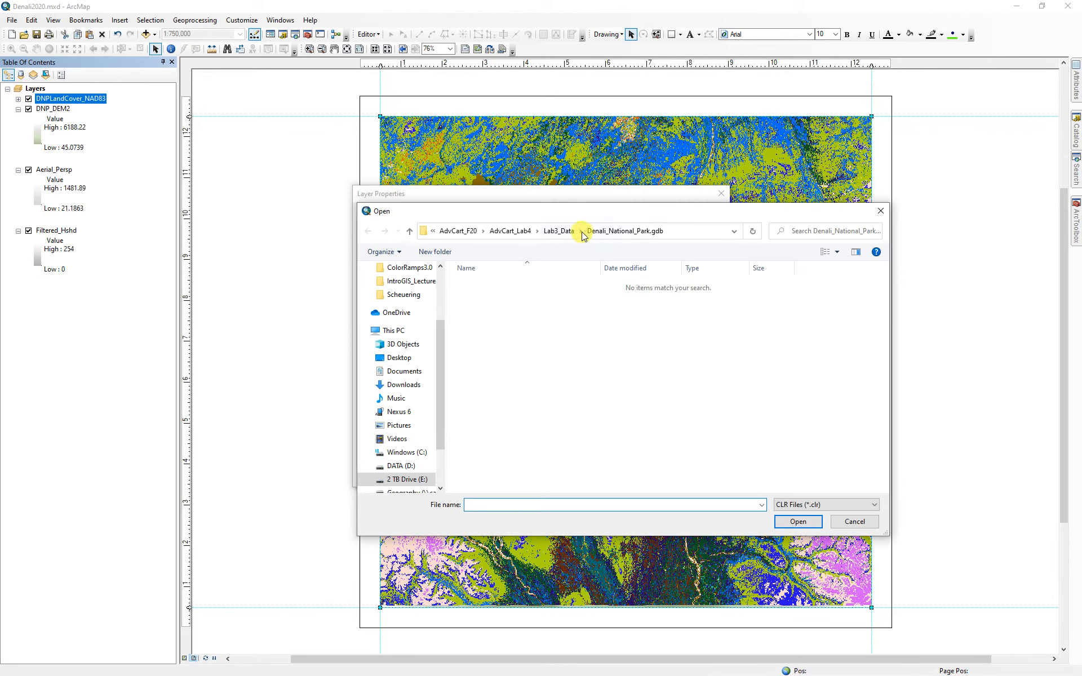
pyautogui.click(558, 234)
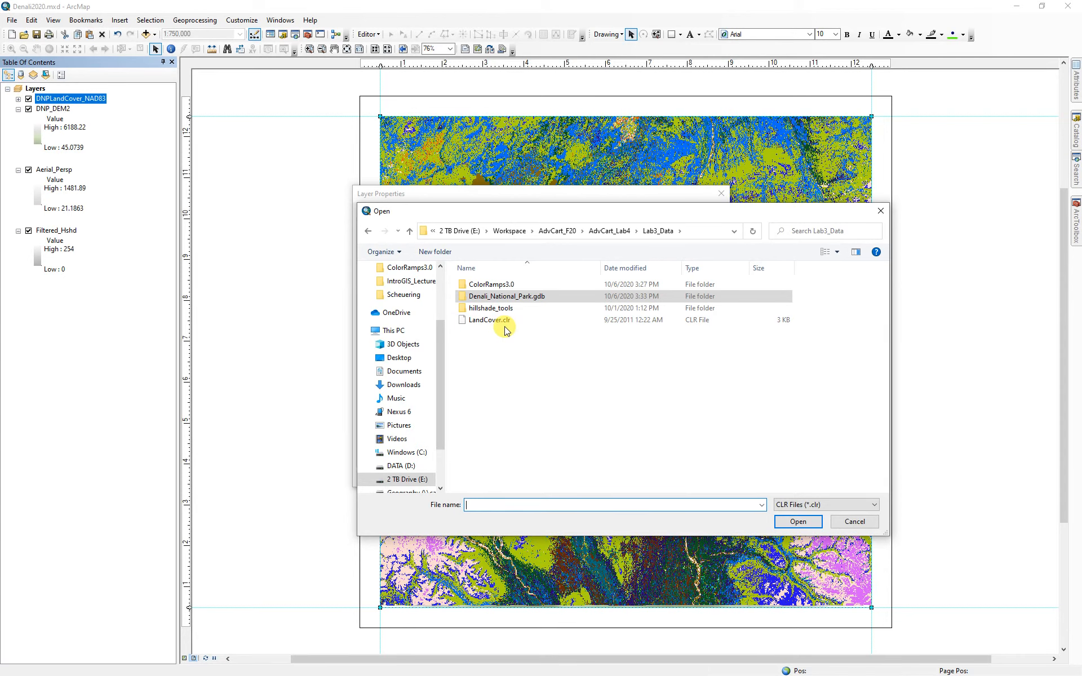
pyautogui.click(485, 319)
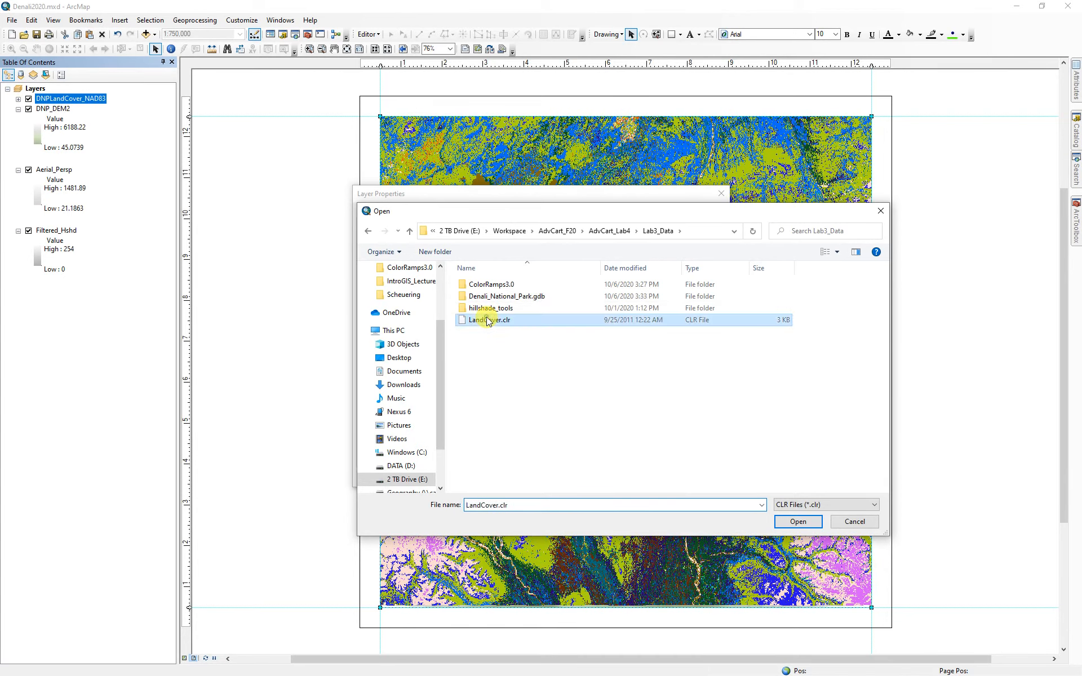
pyautogui.click(797, 521)
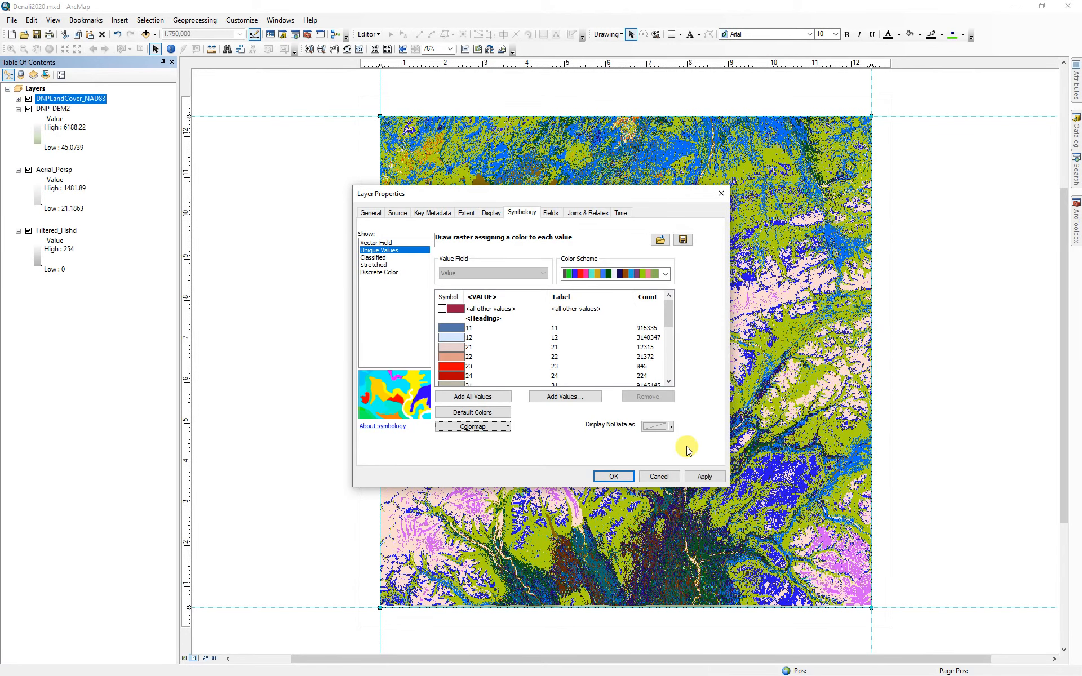
pyautogui.moveTo(590, 189); pyautogui.dragTo(255, 165)
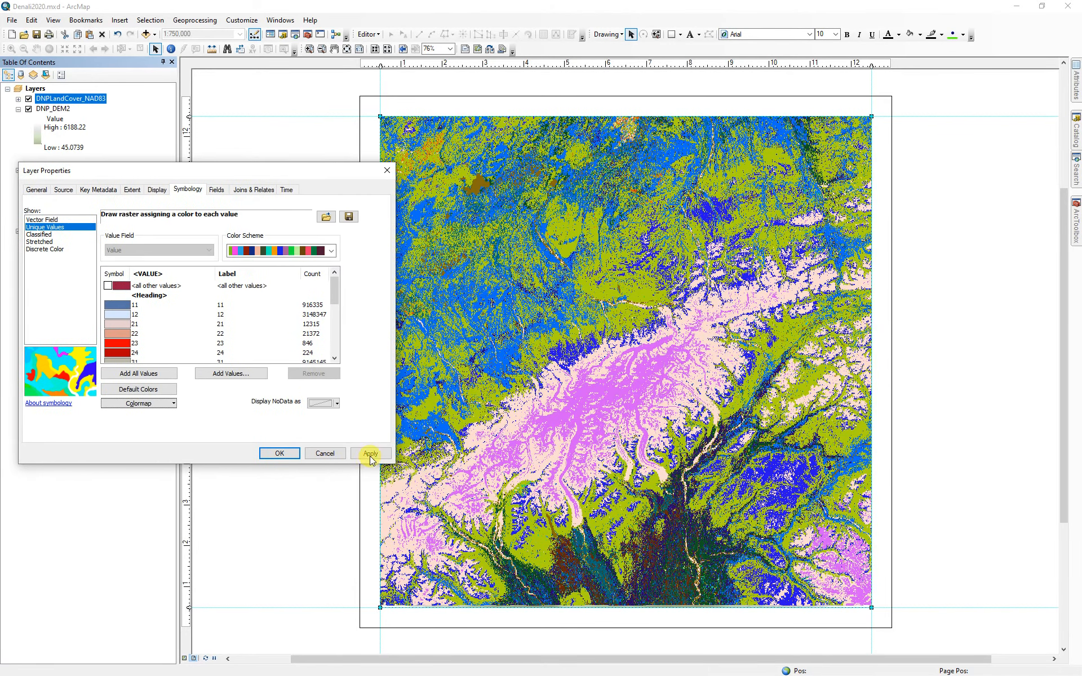
pyautogui.click(372, 452)
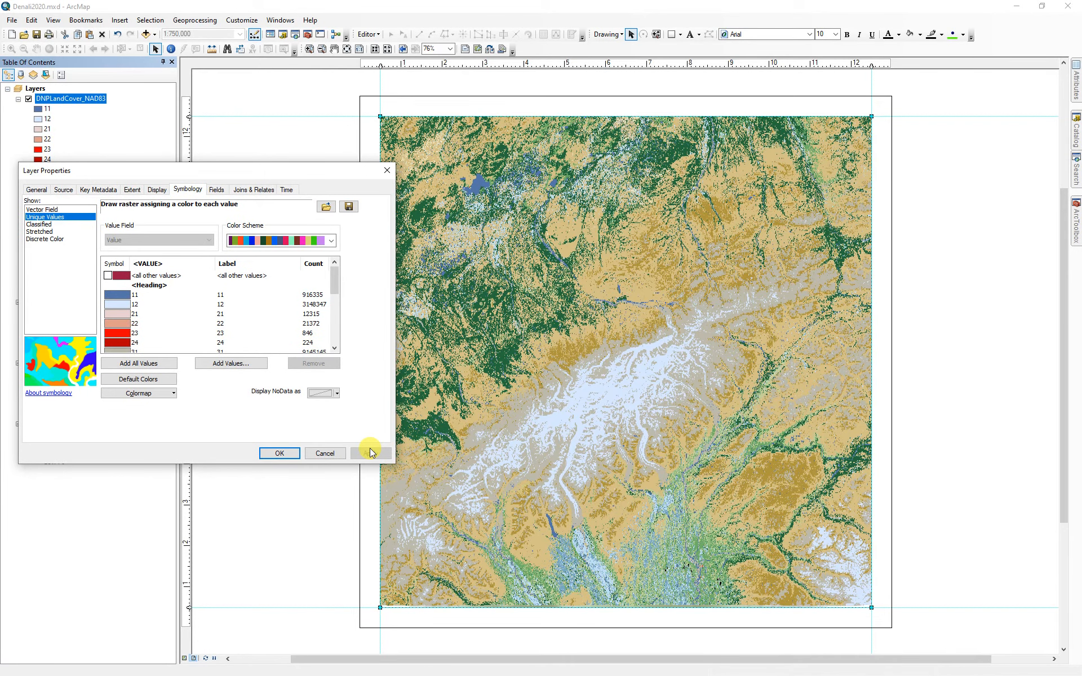
# - Remove classes 11, 12, 21, 22, 23, 24, 31, 81, 82, 90 and 95 from the land cover layer's symbology
pyautogui.moveTo(234, 169); pyautogui.dragTo(368, 168)
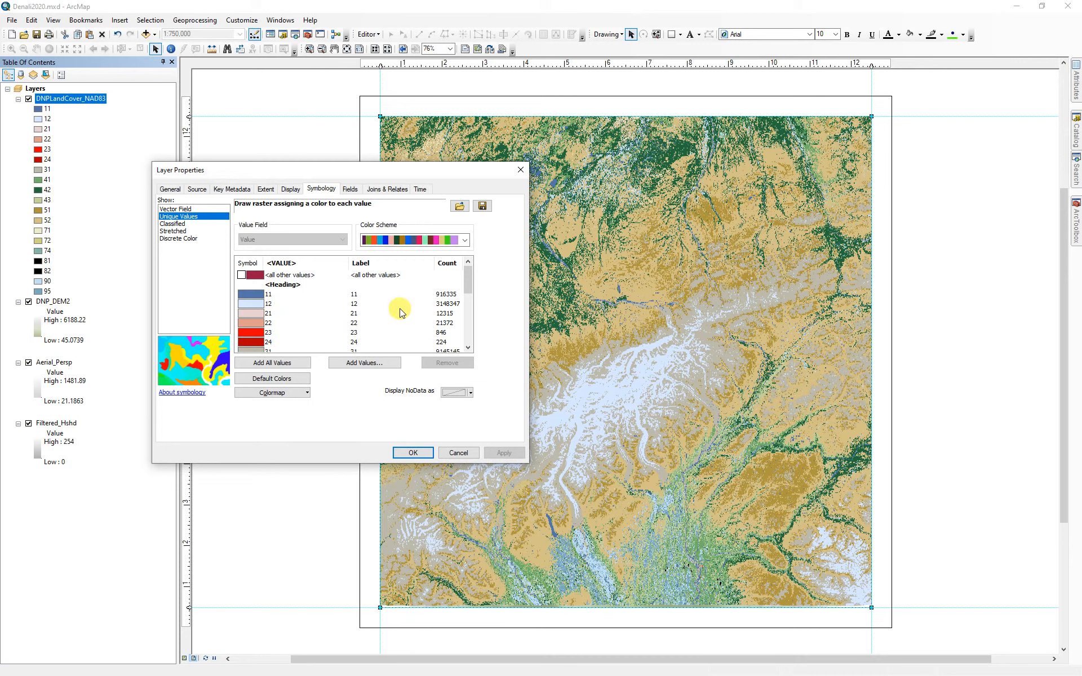
pyautogui.click(243, 294)
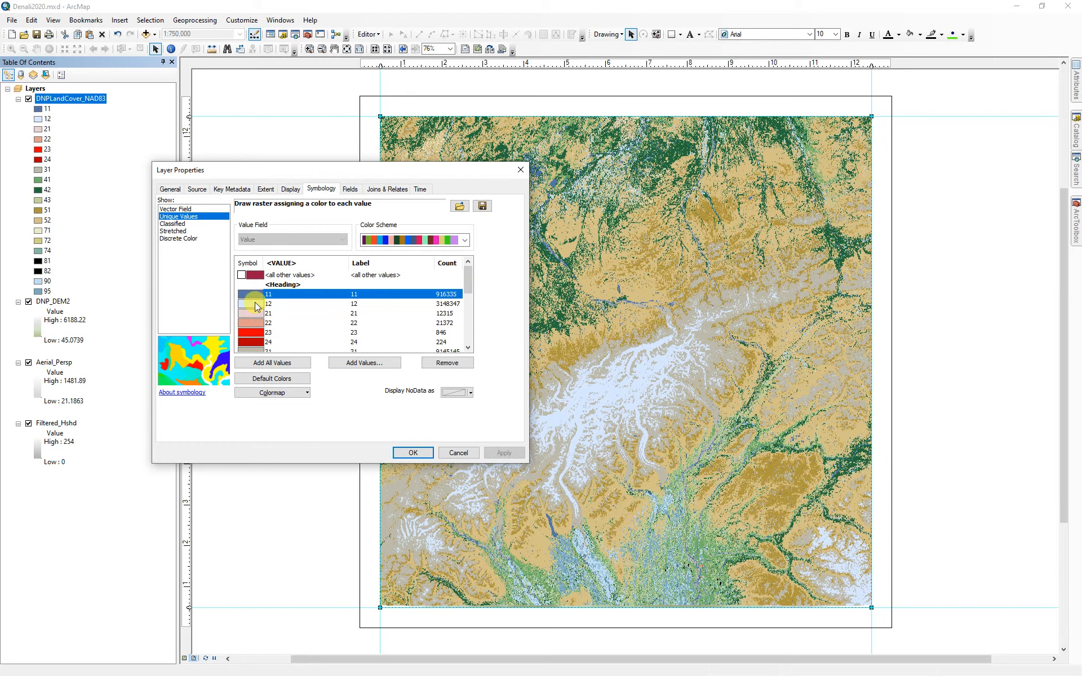
pyautogui.keyDown('ctrl'); pyautogui.click(255, 306); pyautogui.keyUp('ctrl')
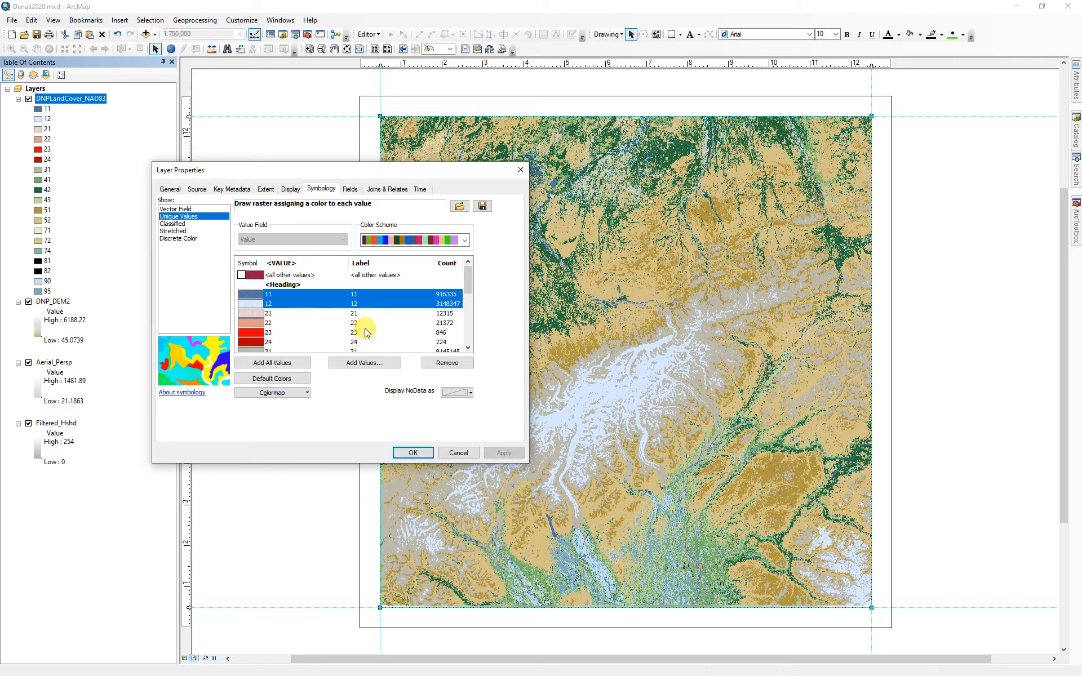
pyautogui.keyDown('ctrl'); pyautogui.click(251, 314); pyautogui.keyUp('ctrl')
pyautogui.keyDown('ctrl'); pyautogui.click(252, 323); pyautogui.keyUp('ctrl')
pyautogui.keyDown('ctrl'); pyautogui.click(252, 332); pyautogui.keyUp('ctrl')
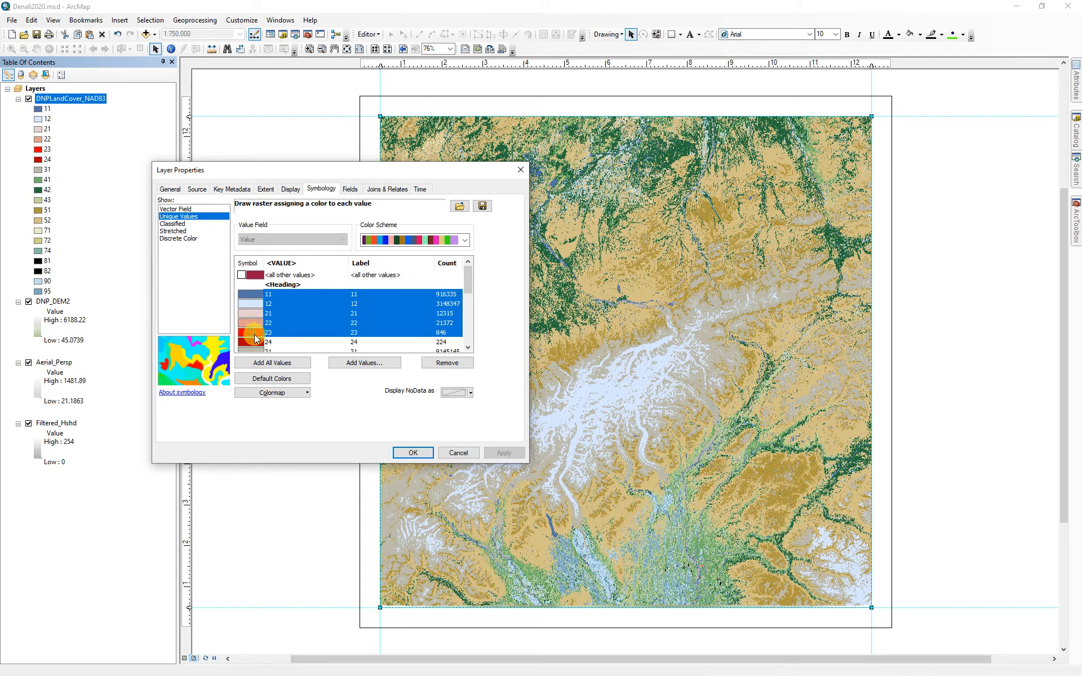
pyautogui.keyDown('ctrl'); pyautogui.click(252, 342); pyautogui.keyUp('ctrl')
pyautogui.click(467, 348)
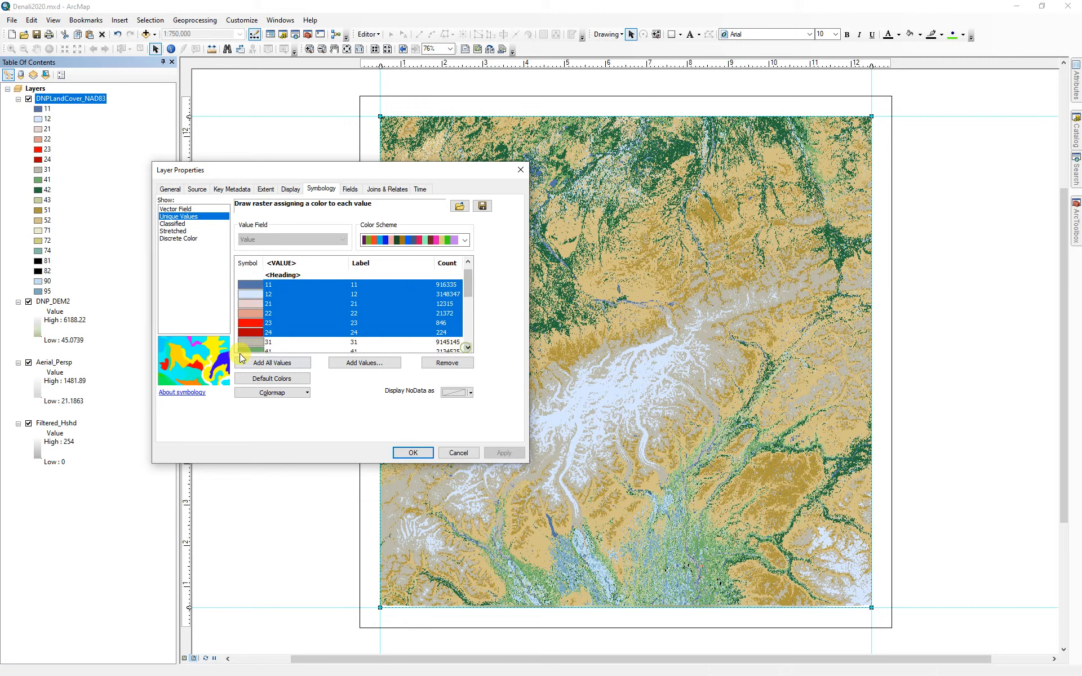
pyautogui.keyDown('ctrl'); pyautogui.click(251, 342); pyautogui.keyUp('ctrl')
pyautogui.moveTo(468, 281); pyautogui.dragTo(468, 328)
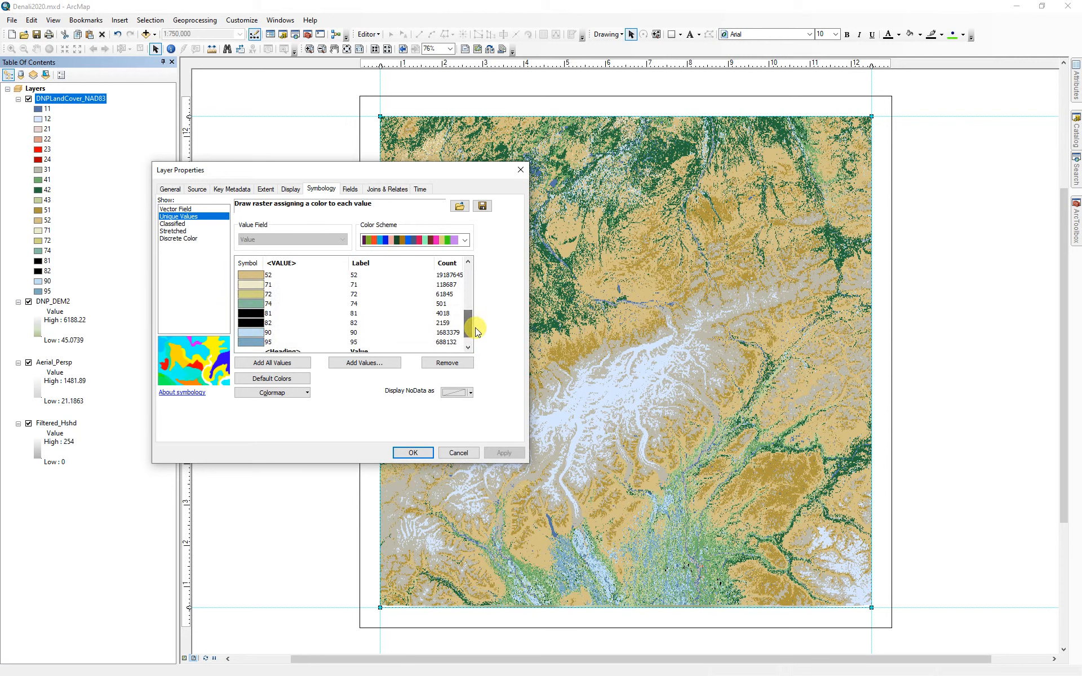
pyautogui.keyDown('ctrl'); pyautogui.click(251, 313); pyautogui.keyUp('ctrl')
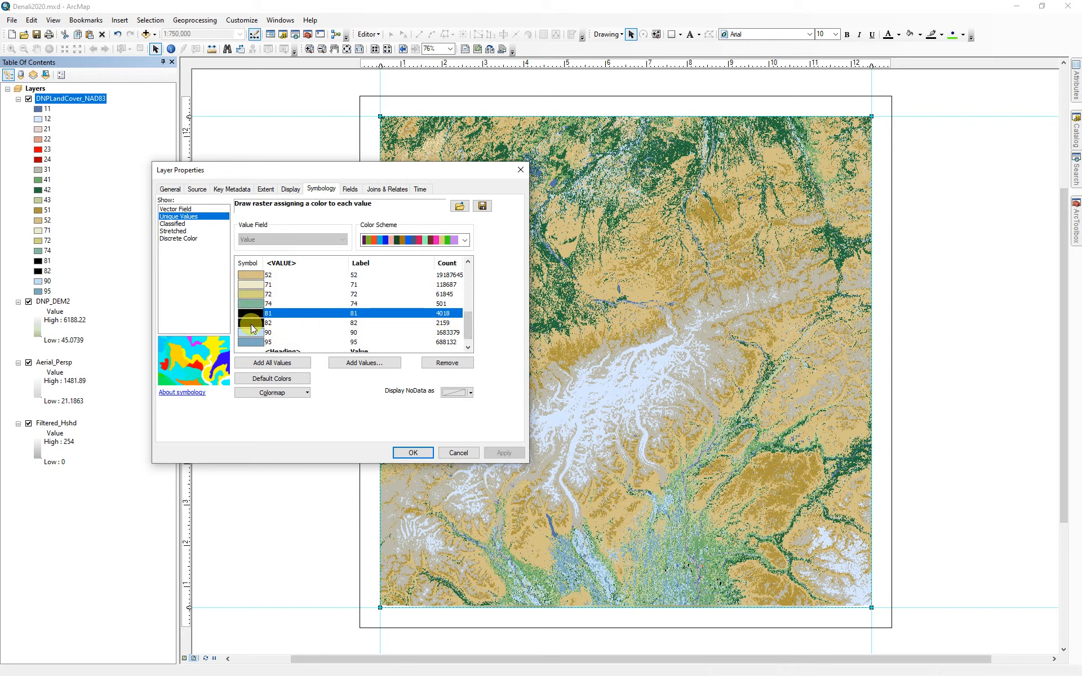
pyautogui.keyDown('ctrl'); pyautogui.click(252, 323); pyautogui.keyUp('ctrl')
pyautogui.keyDown('ctrl'); pyautogui.click(252, 332); pyautogui.keyUp('ctrl')
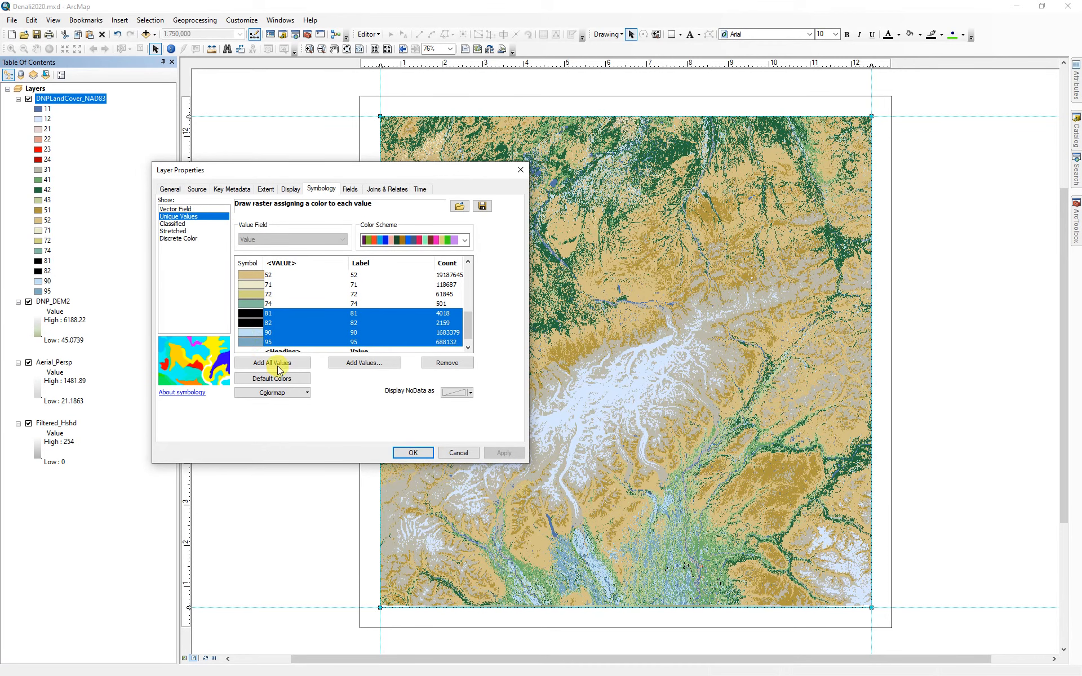
pyautogui.click(448, 363)
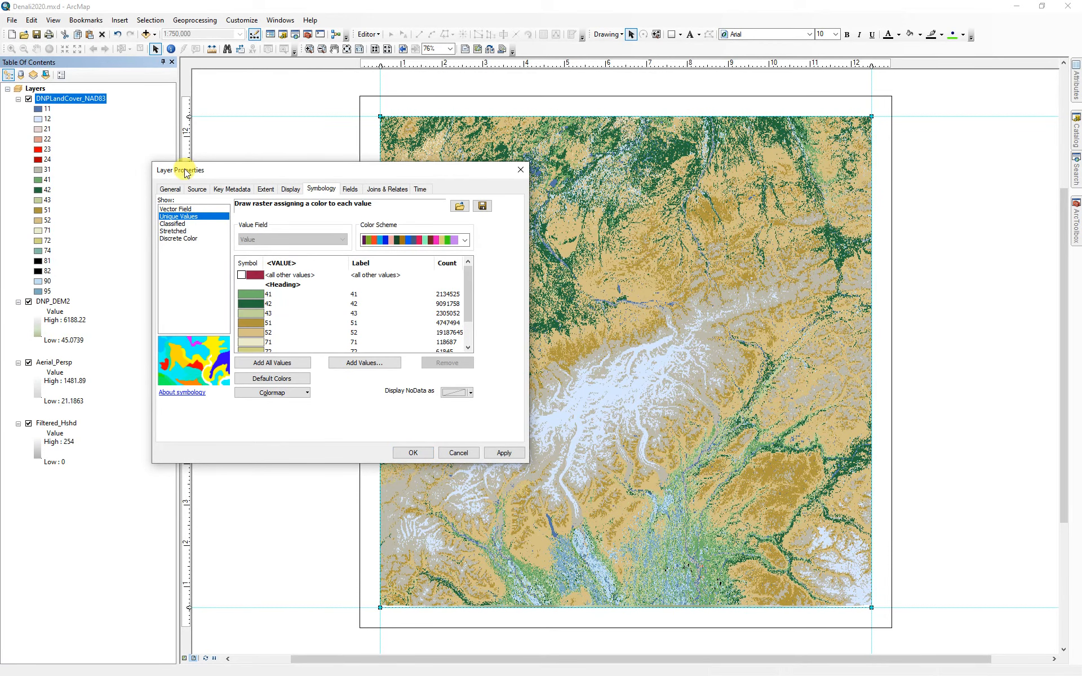
pyautogui.click(503, 452)
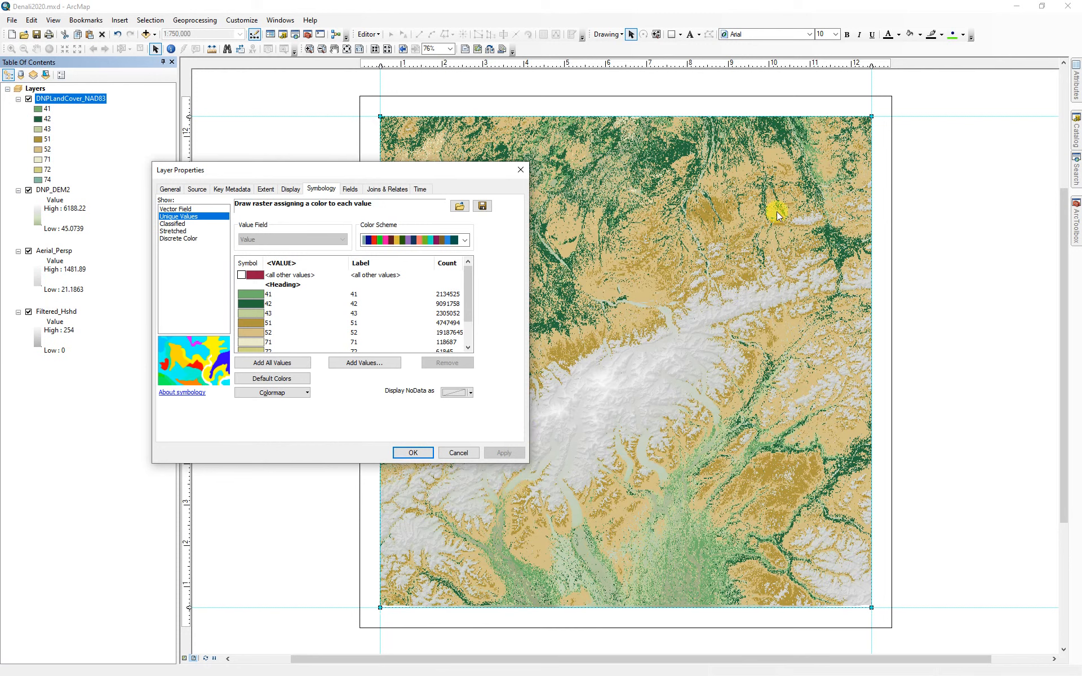
# - Set the land cover layer's display resampling to Bilinear Interpolation and its transparency to 85%
pyautogui.click(289, 190)
pyautogui.click(237, 260)
pyautogui.click(205, 272)
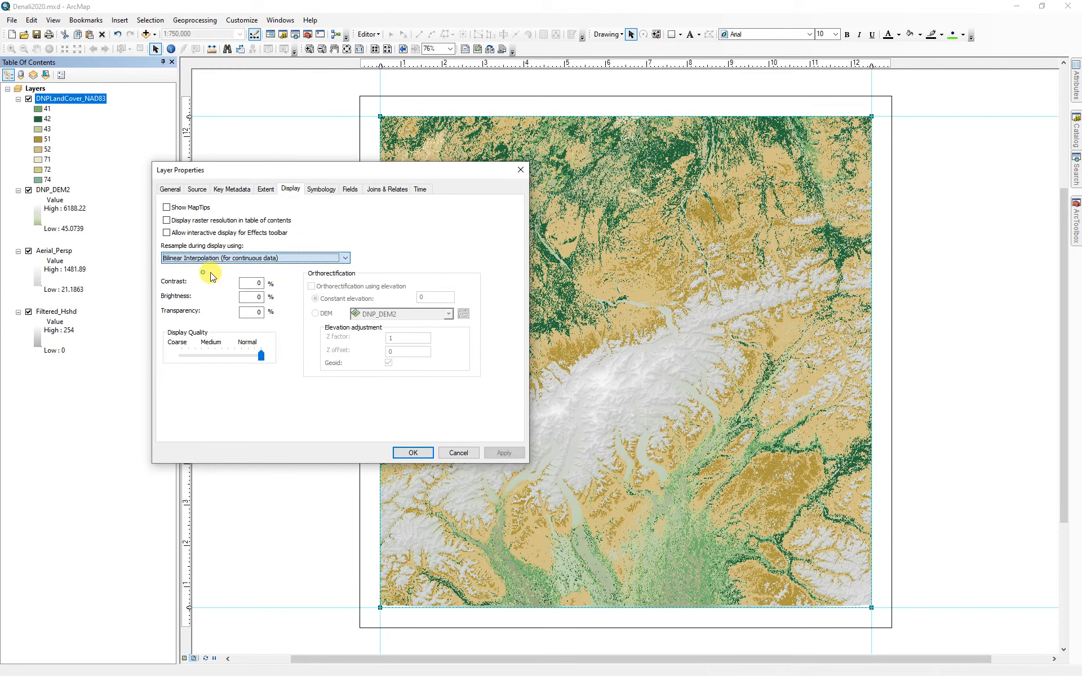
pyautogui.doubleClick(258, 311)
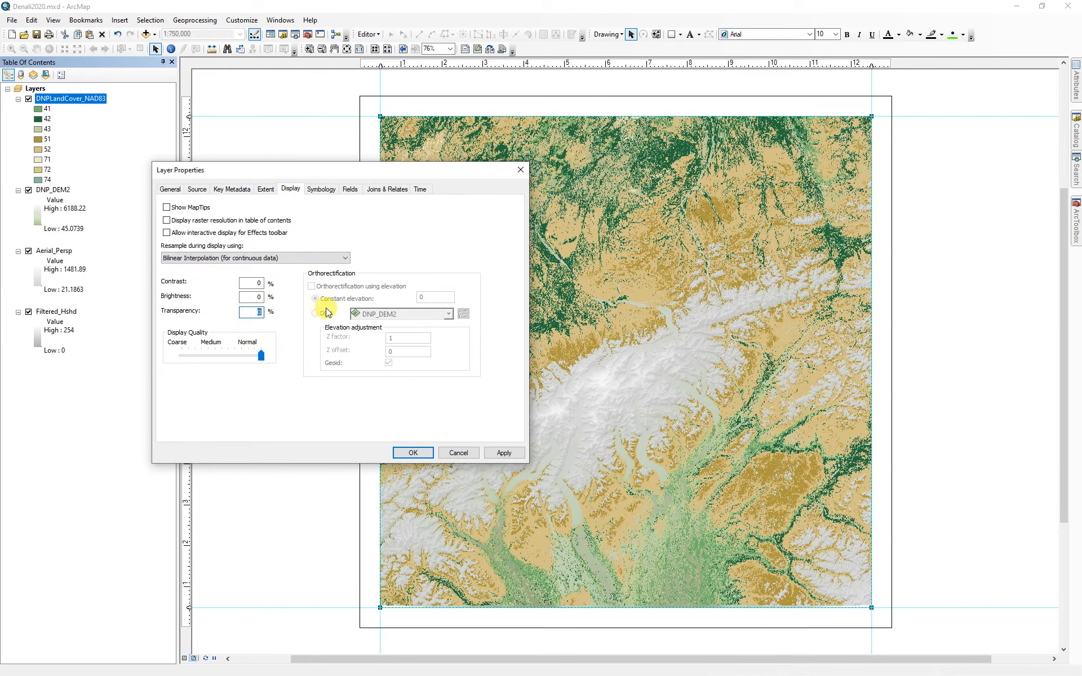
pyautogui.write('85')
pyautogui.click(503, 452)
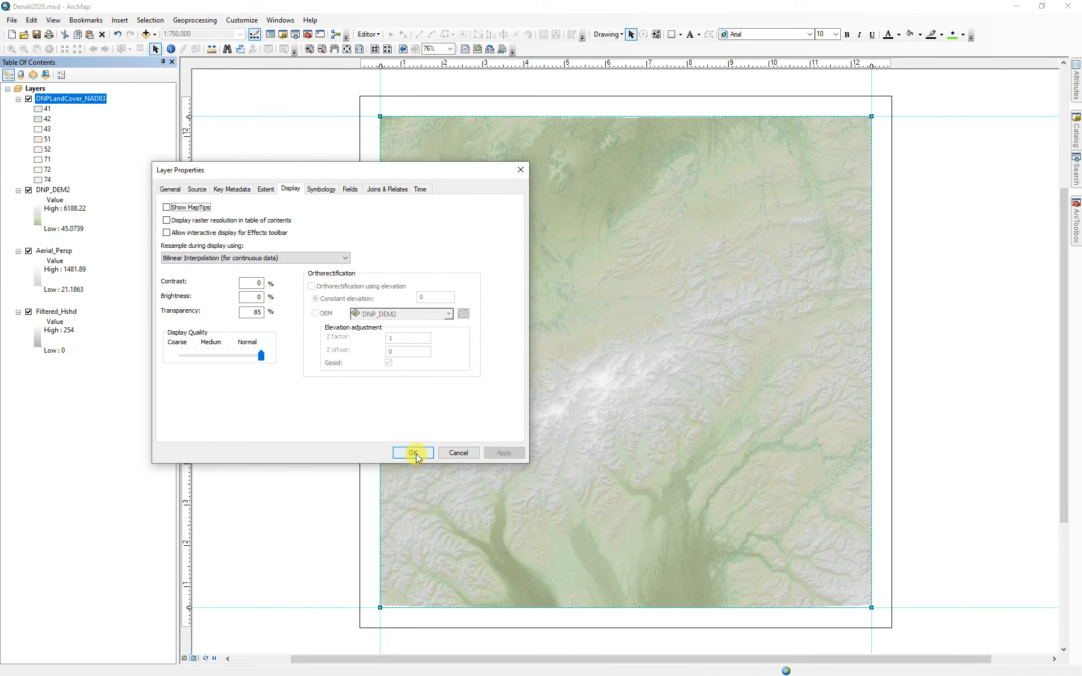
pyautogui.click(413, 452)
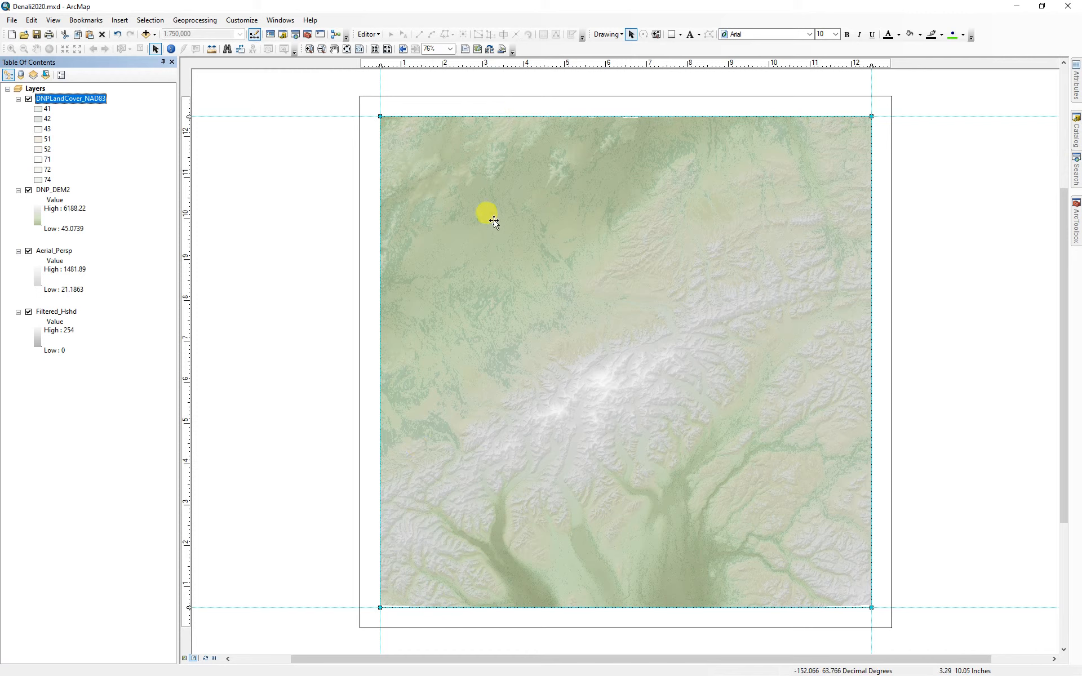
# - Compare the map with the land cover layer off and on, and adjust that layer's transparency
pyautogui.click(28, 102)
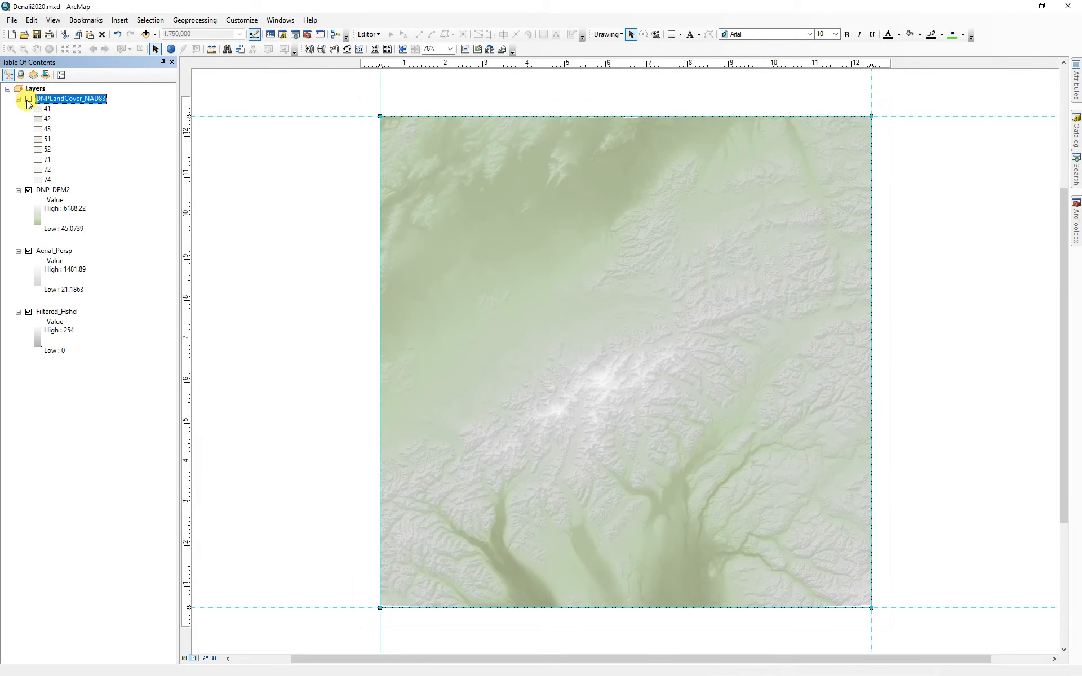
pyautogui.click(29, 100)
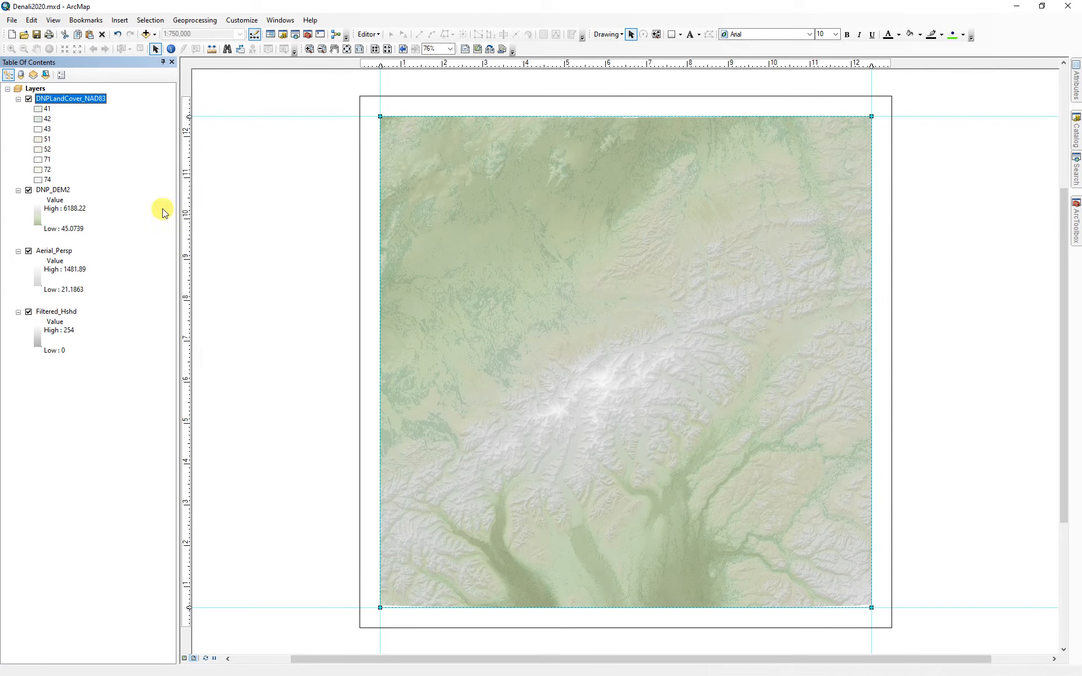
pyautogui.doubleClick(62, 99)
pyautogui.doubleClick(458, 346)
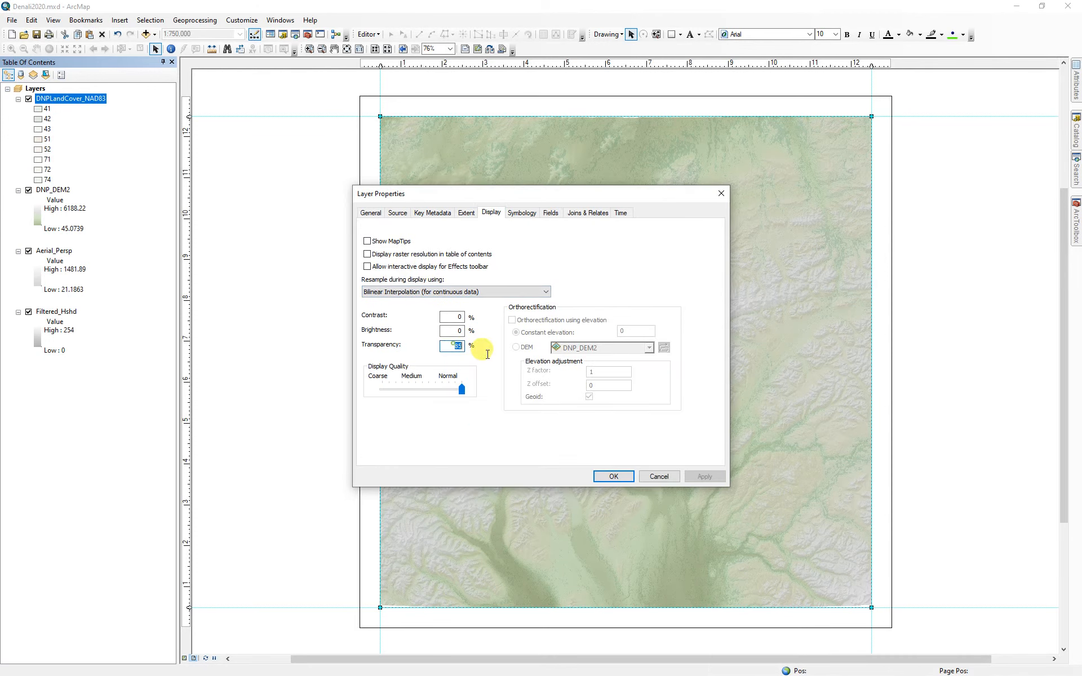
pyautogui.press('Return')
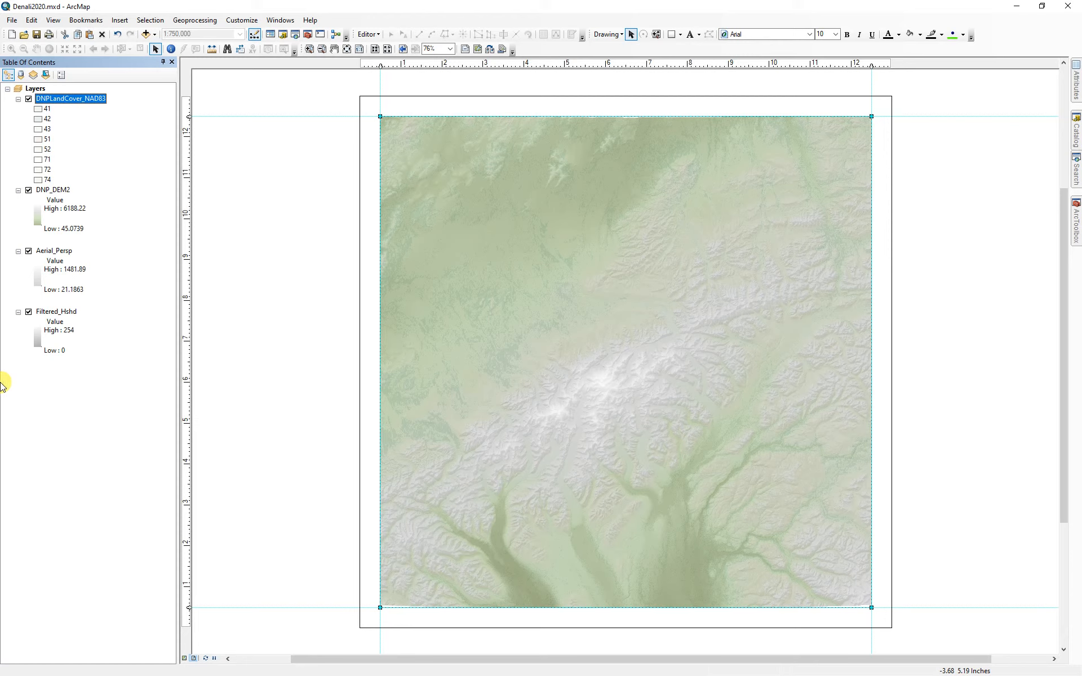
# - Add the DNP_Glaciers2 feature class from the Denali_Data feature dataset to the map
pyautogui.click(147, 35)
pyautogui.doubleClick(439, 285)
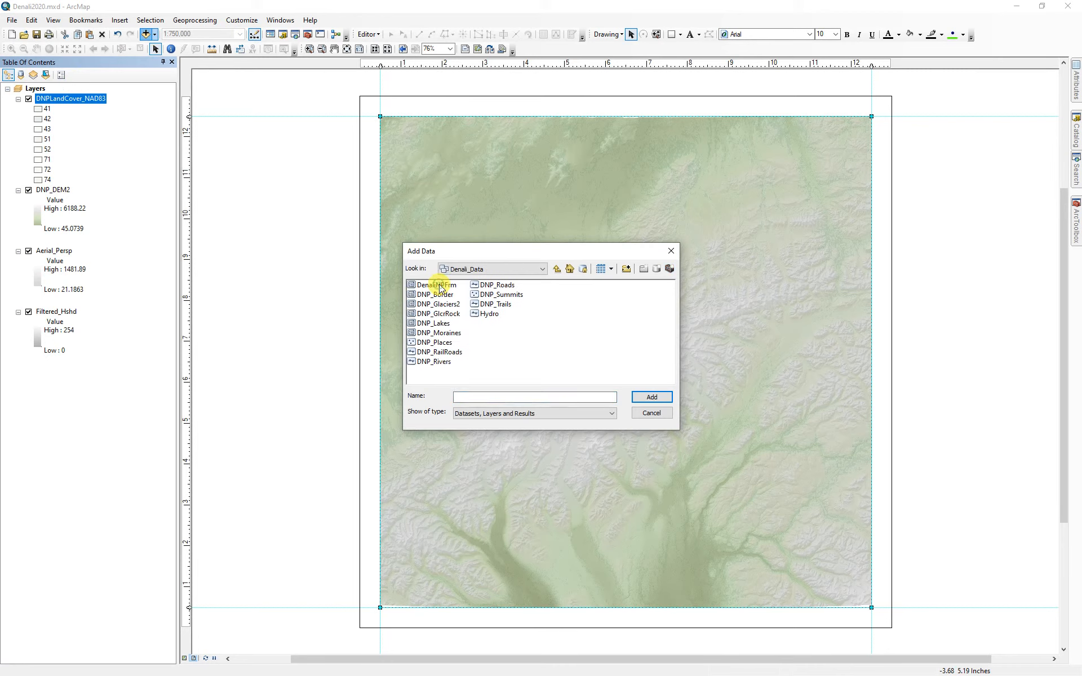
pyautogui.click(438, 305)
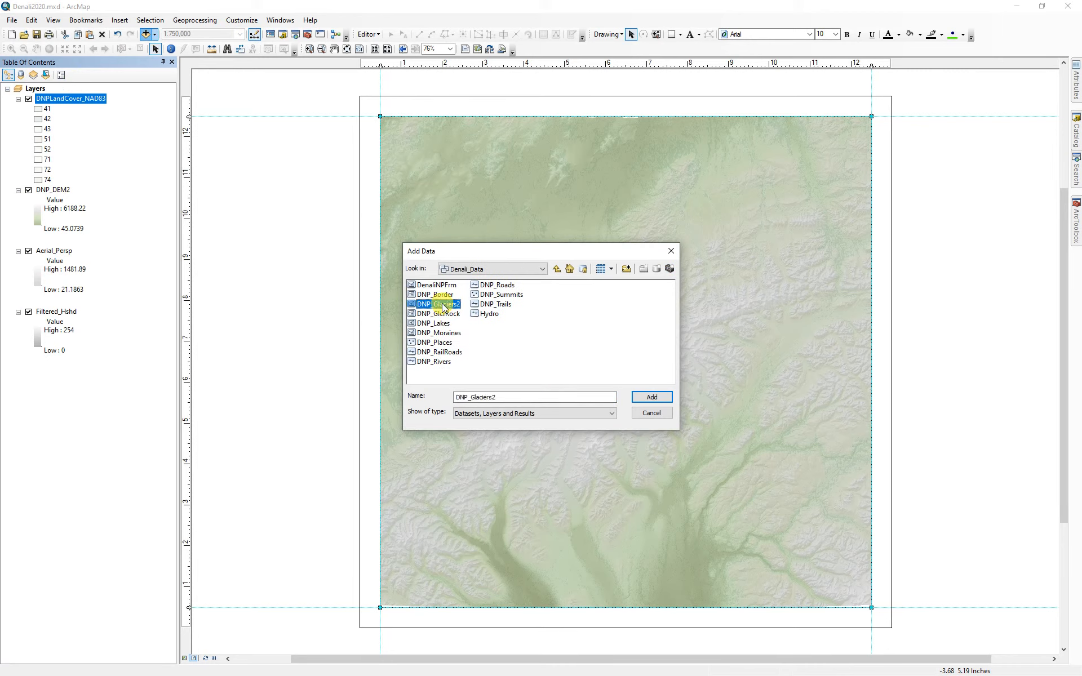
pyautogui.click(650, 398)
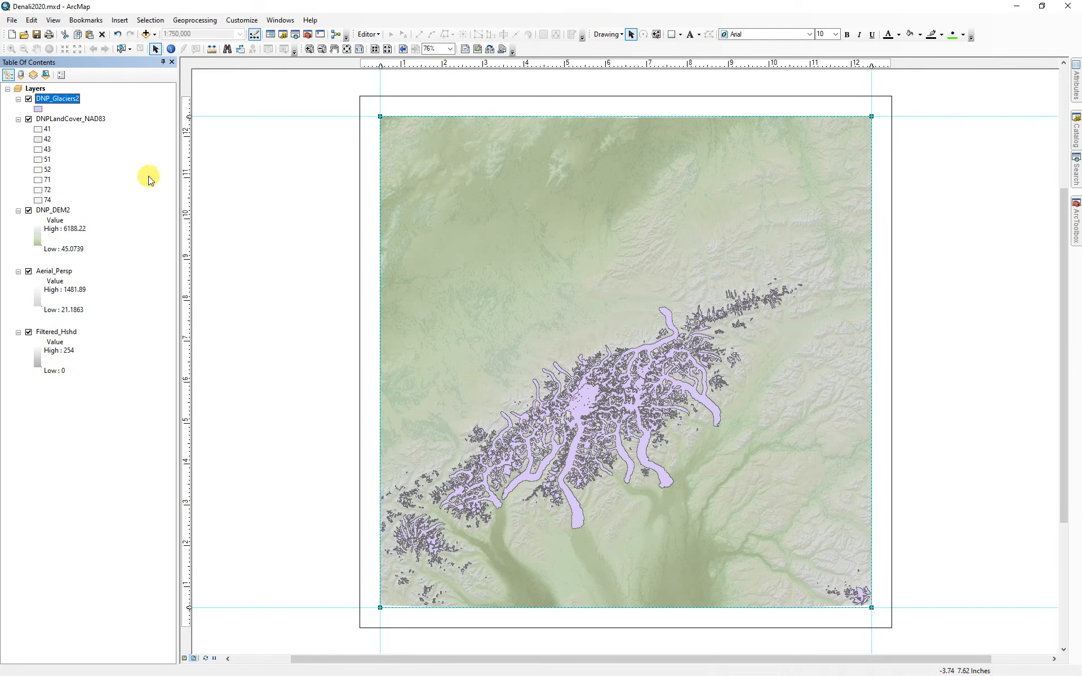
# - Symbolize the DNP_Glaciers2 polygons with a white fill and no outline color
pyautogui.click(39, 111)
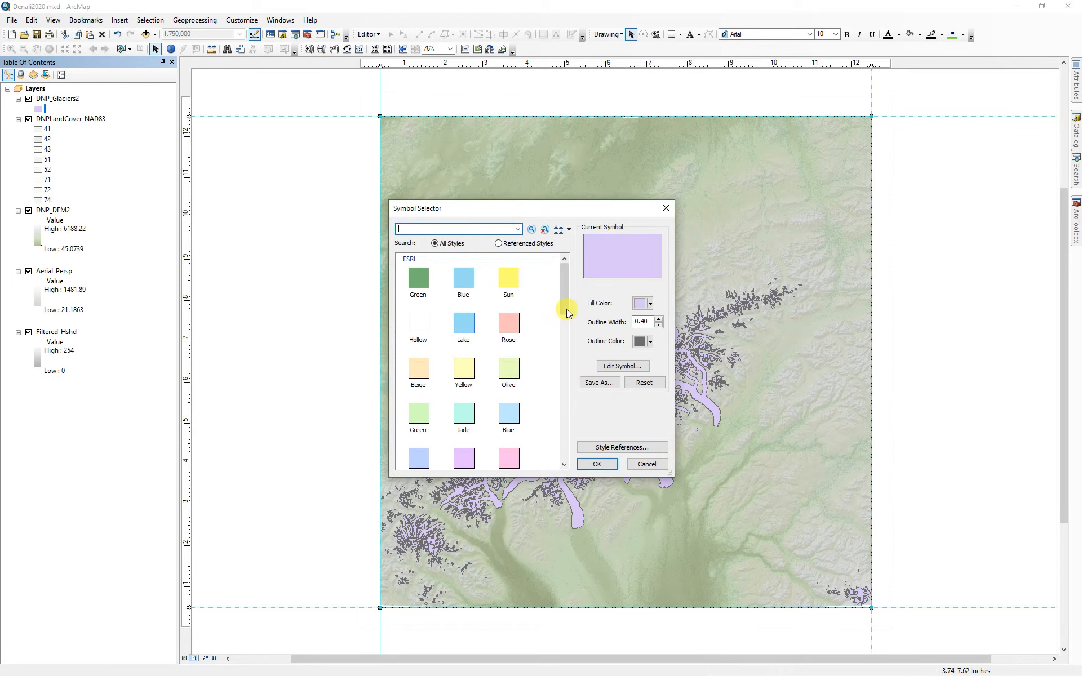
pyautogui.click(644, 304)
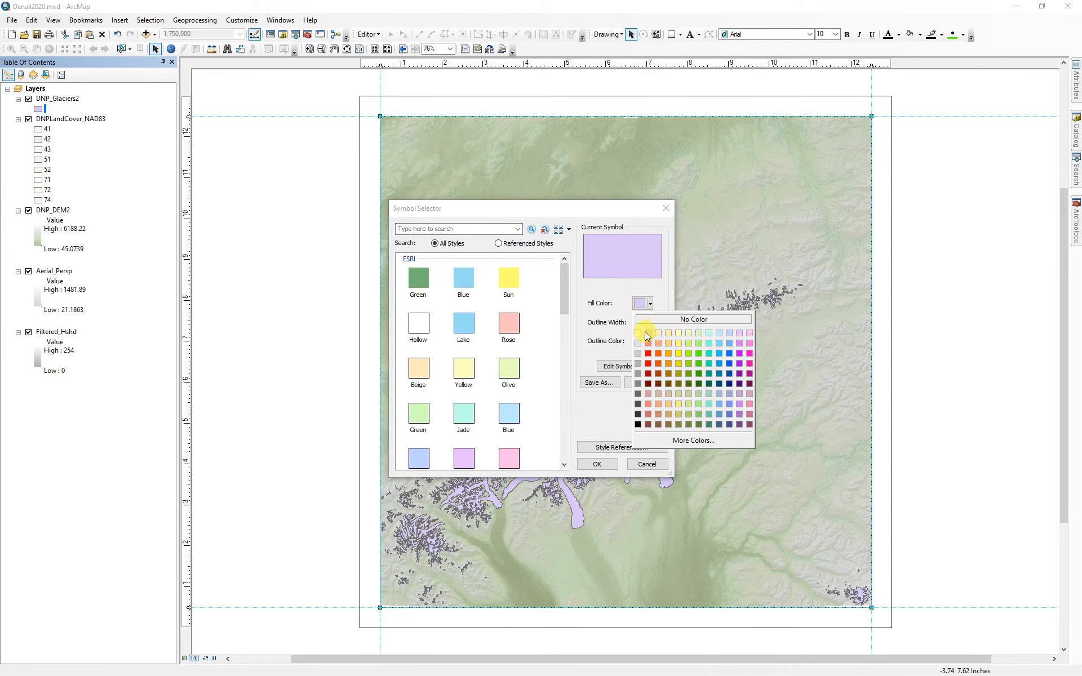
pyautogui.click(648, 318)
pyautogui.click(650, 342)
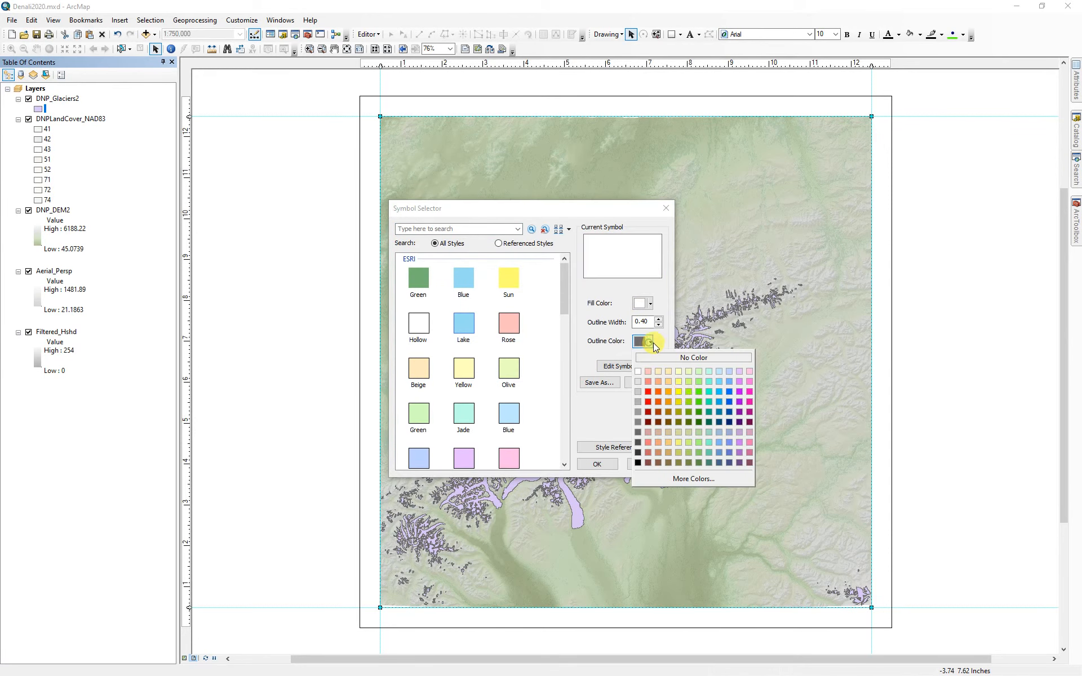
pyautogui.click(658, 359)
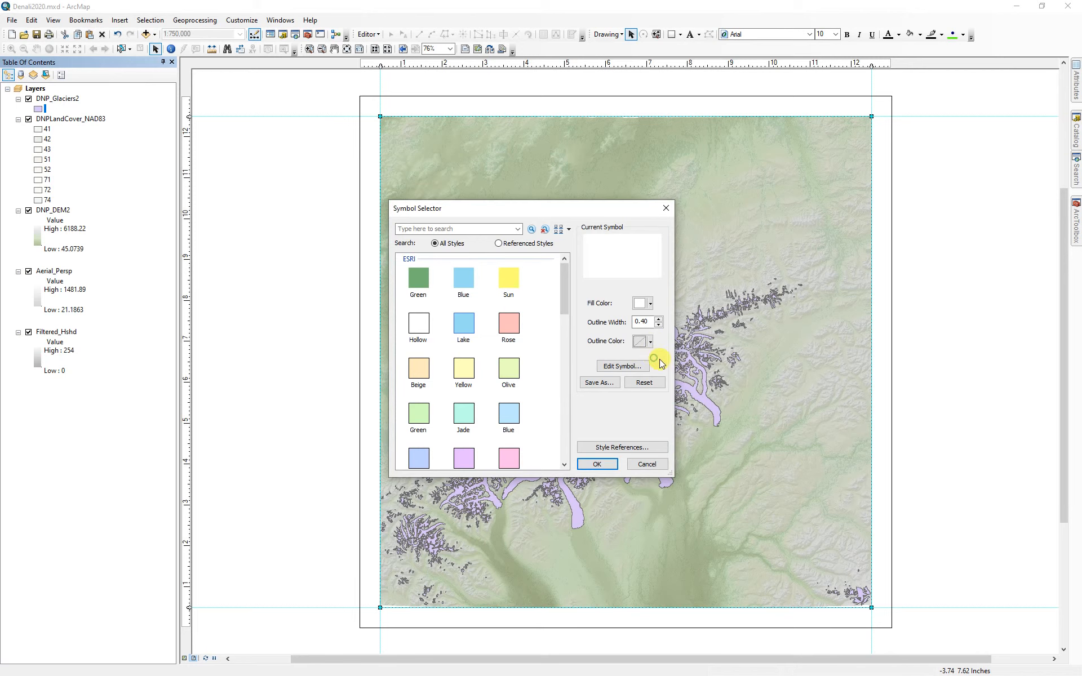
pyautogui.click(604, 462)
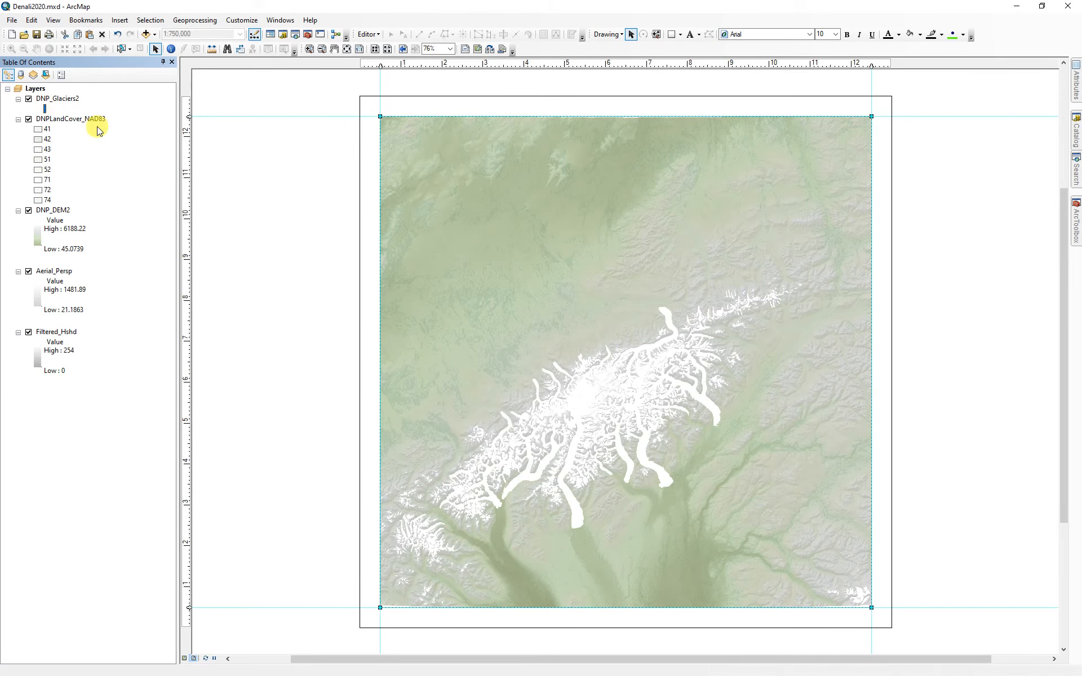
# - Make the DNP_Glaciers2 layer partly transparent so the relief shows through the glaciers
pyautogui.doubleClick(56, 98)
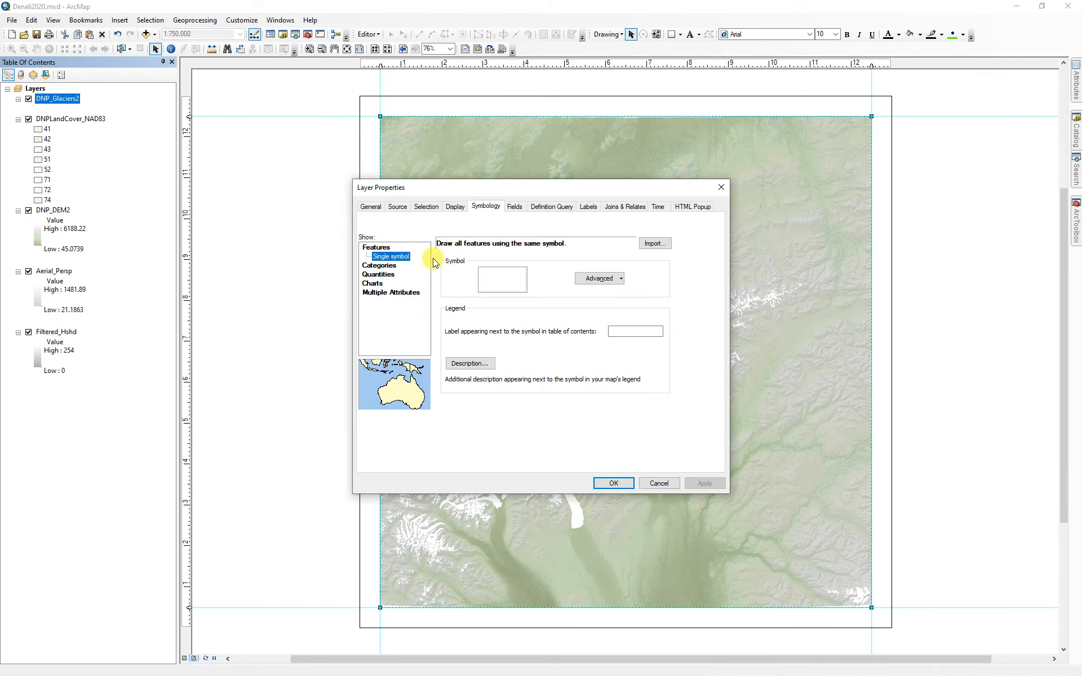
pyautogui.click(454, 206)
pyautogui.doubleClick(457, 230)
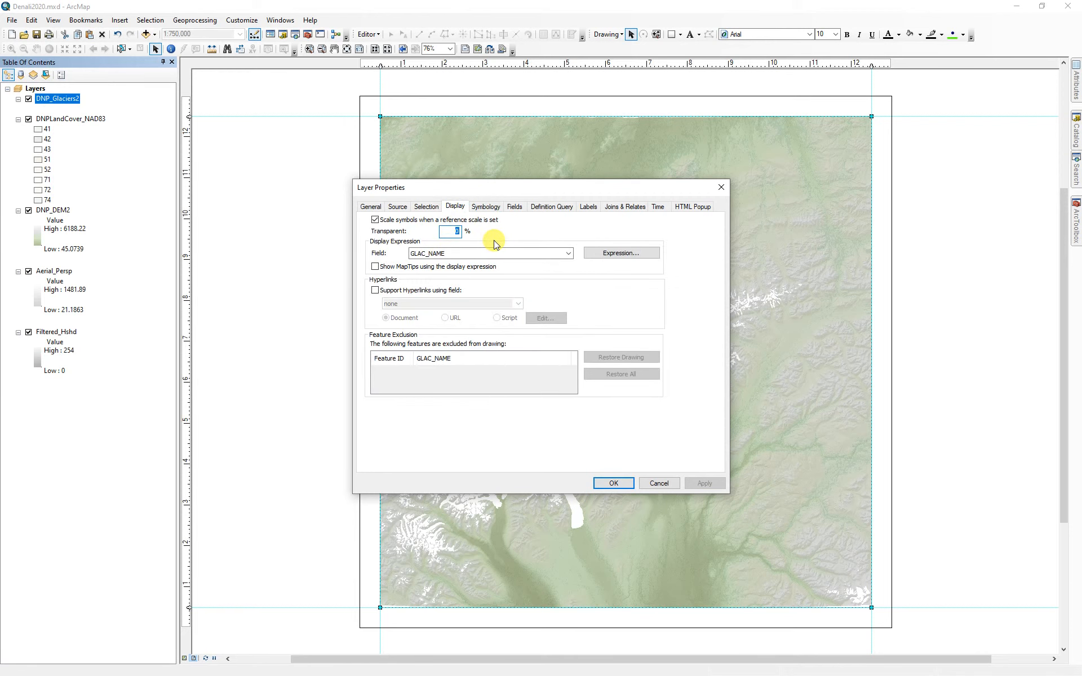
pyautogui.press('Return')
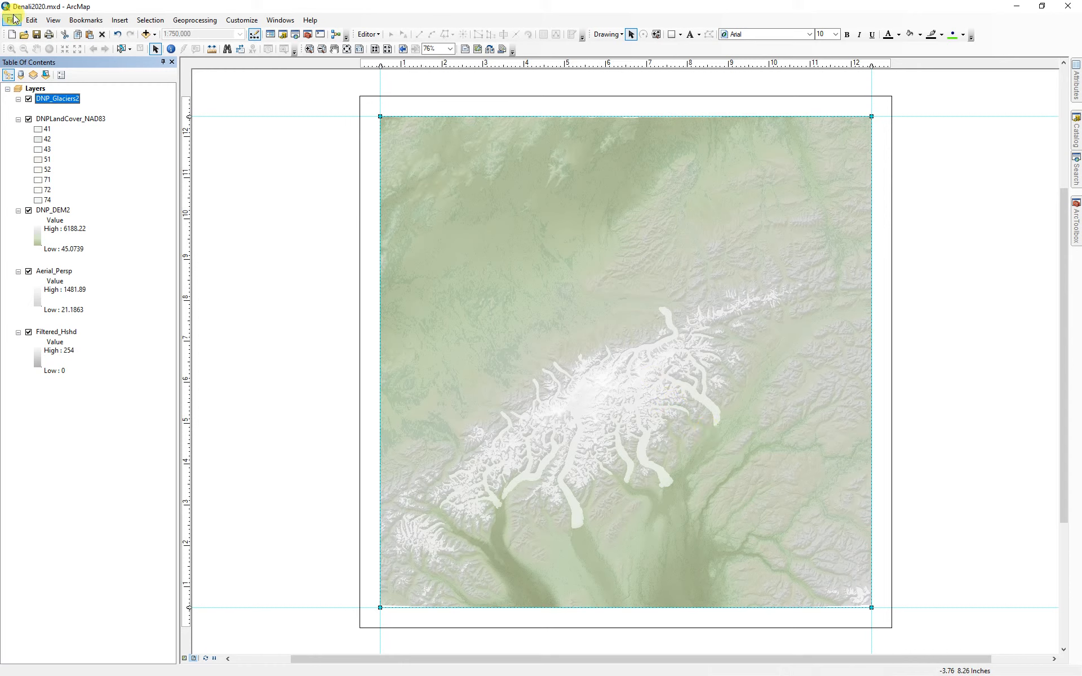
# - Add the DNP_Moraines feature class from the Denali_Data feature dataset to the map
pyautogui.click(145, 34)
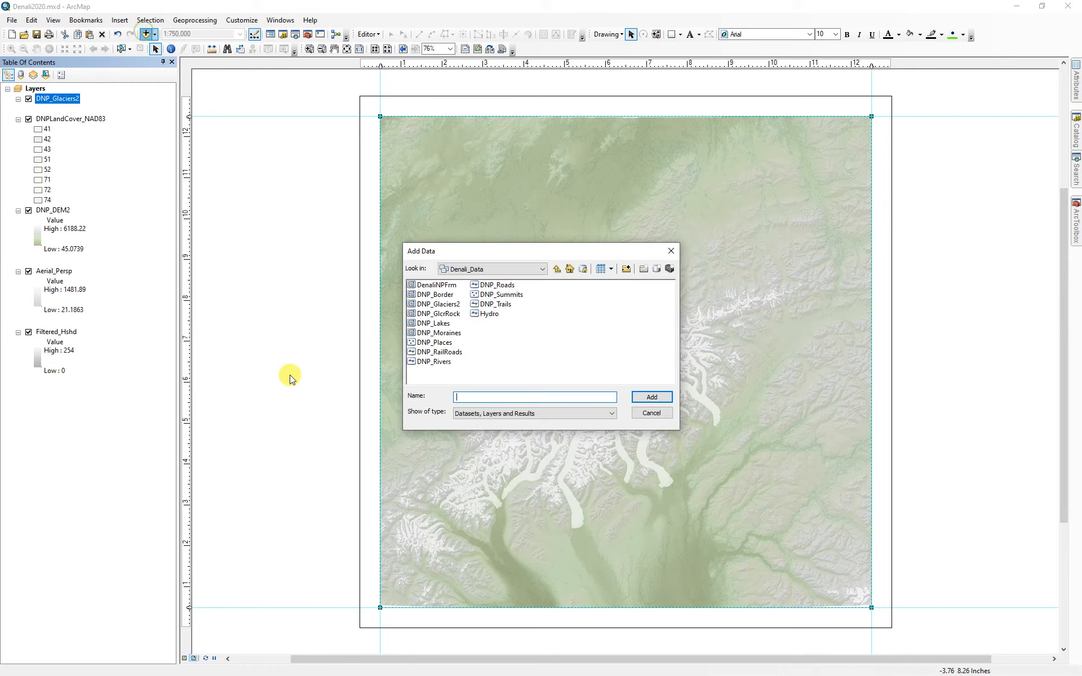
pyautogui.click(436, 342)
pyautogui.click(438, 332)
pyautogui.click(654, 397)
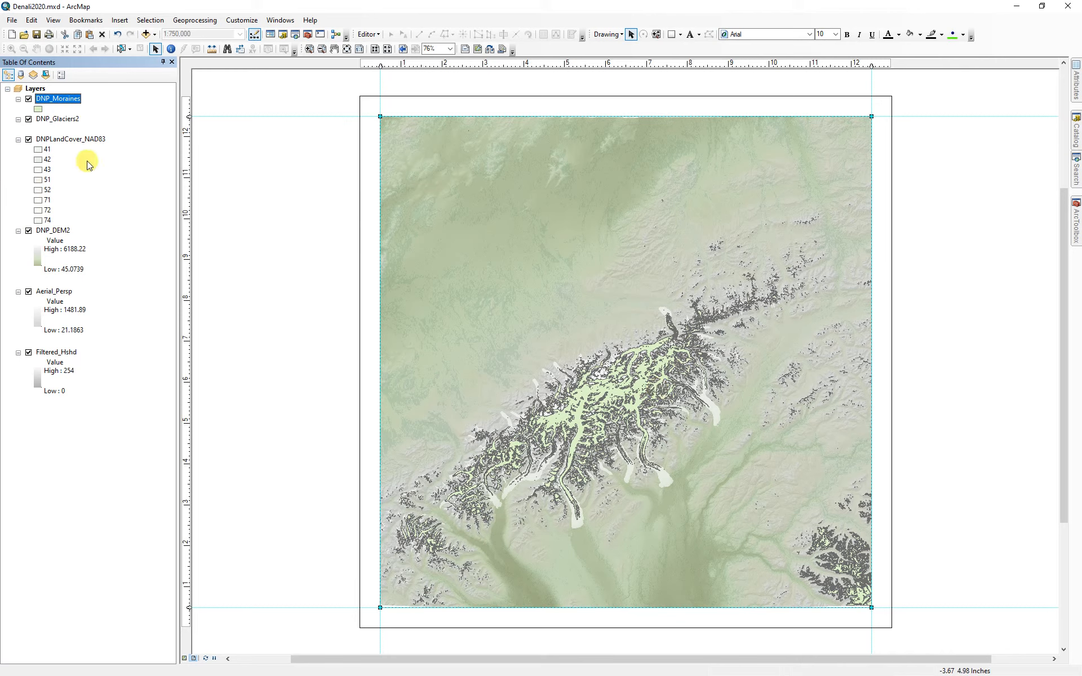
# - Symbolize the DNP_Moraines polygons with a medium gray fill and an outline width of 0.00
pyautogui.click(39, 109)
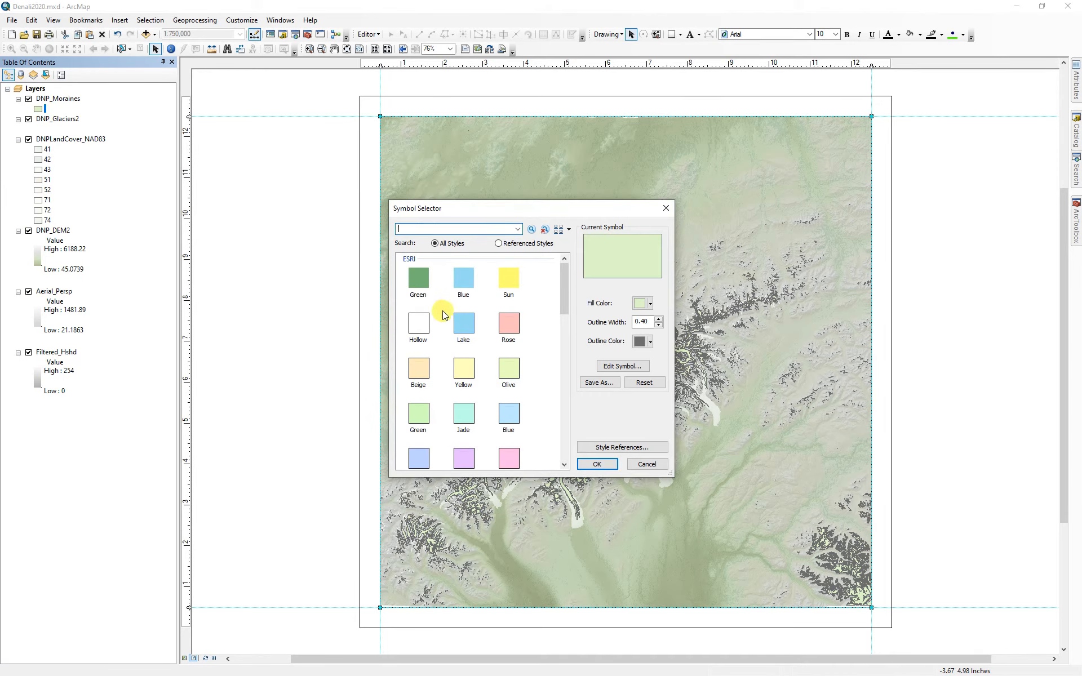
pyautogui.click(468, 282)
pyautogui.click(648, 305)
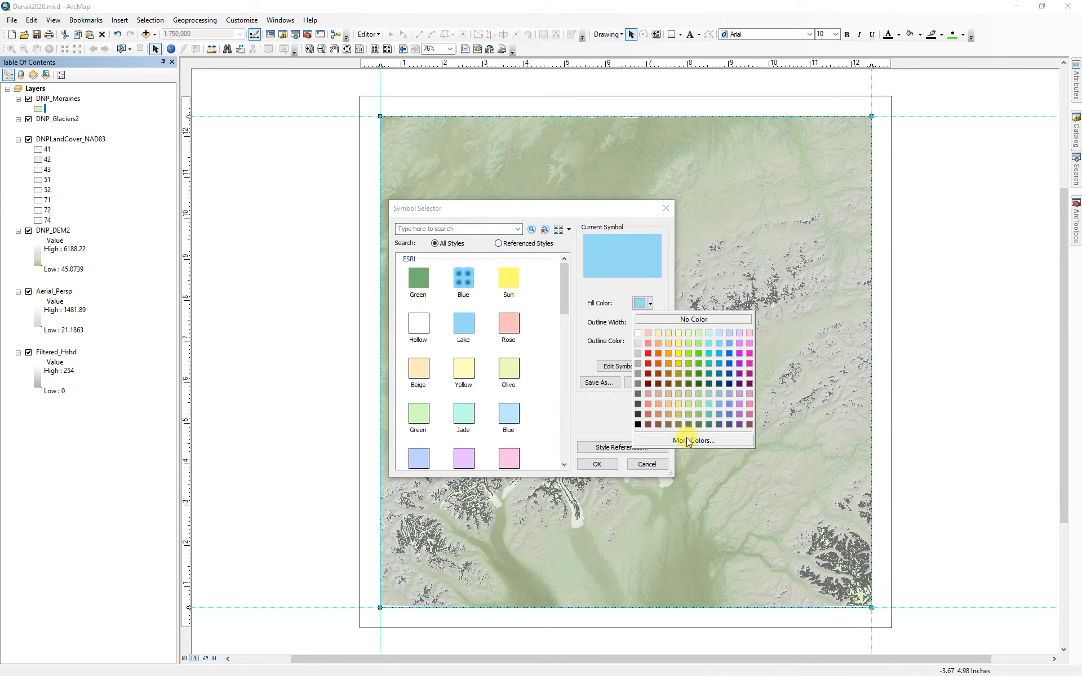
pyautogui.click(638, 383)
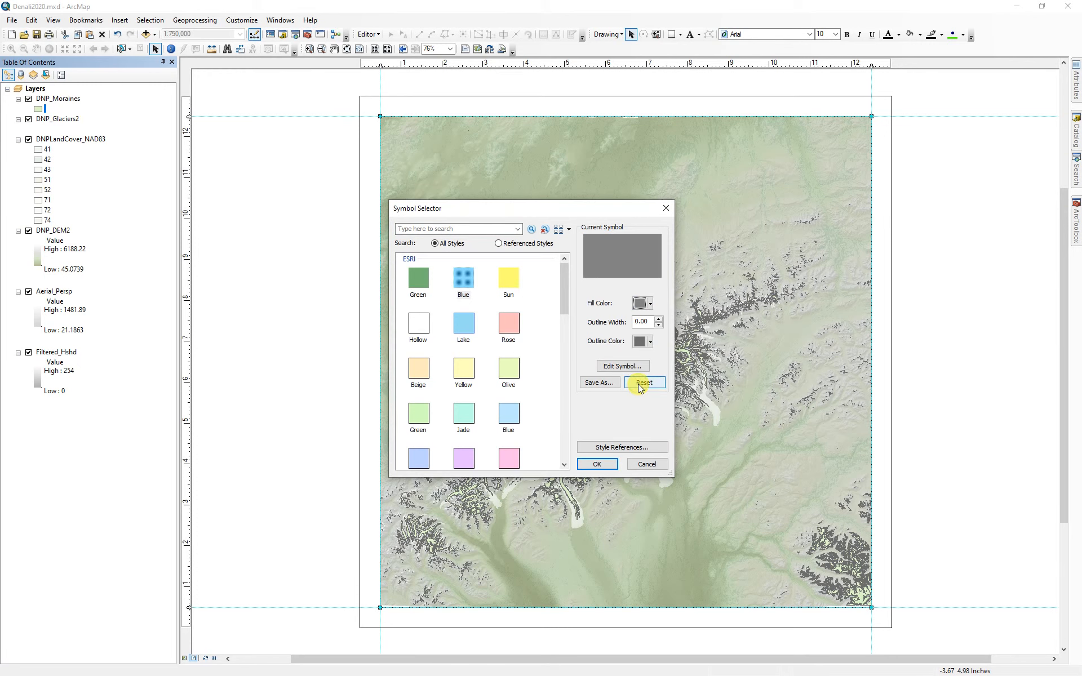
pyautogui.click(595, 464)
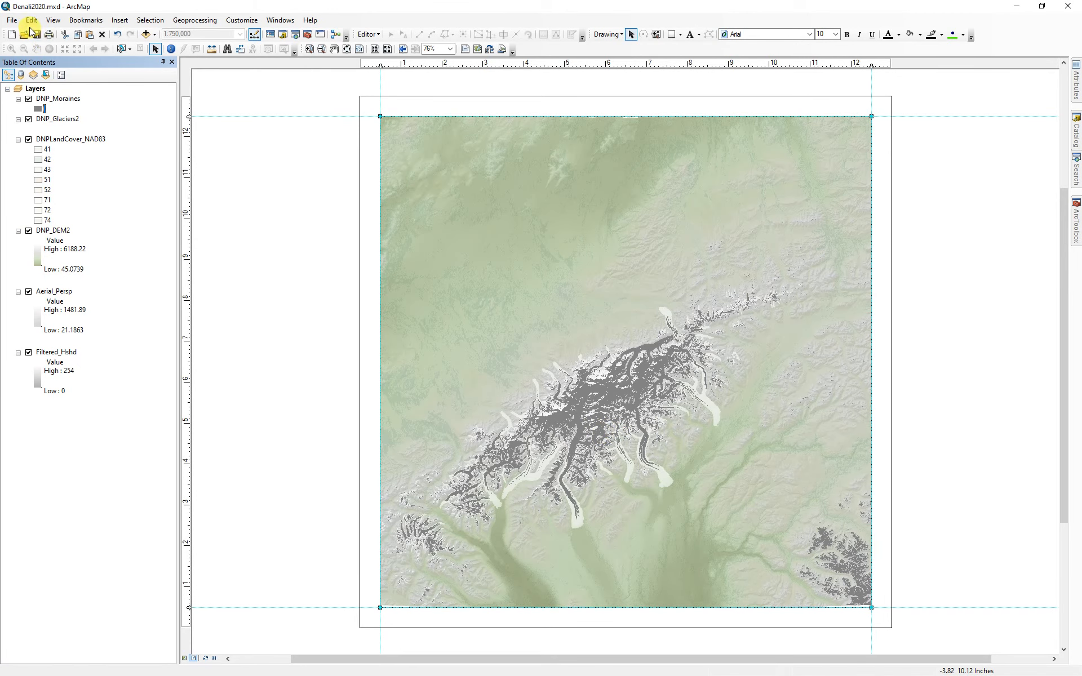
# - Set the DNP_Moraines layer's transparency to 90%
pyautogui.doubleClick(49, 99)
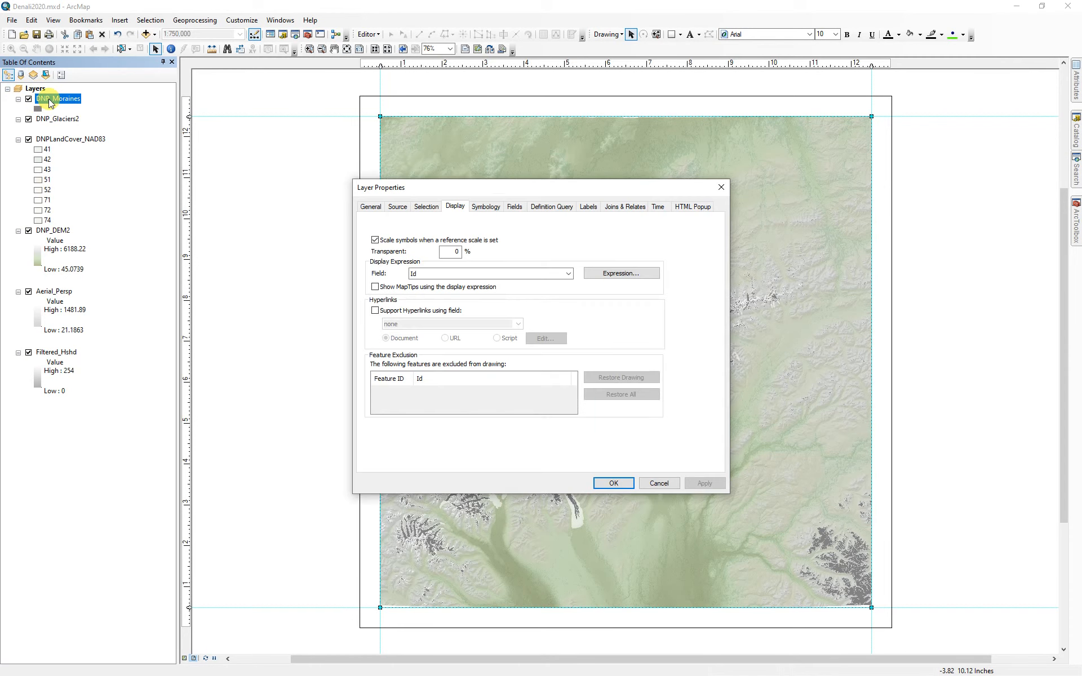
pyautogui.doubleClick(455, 250)
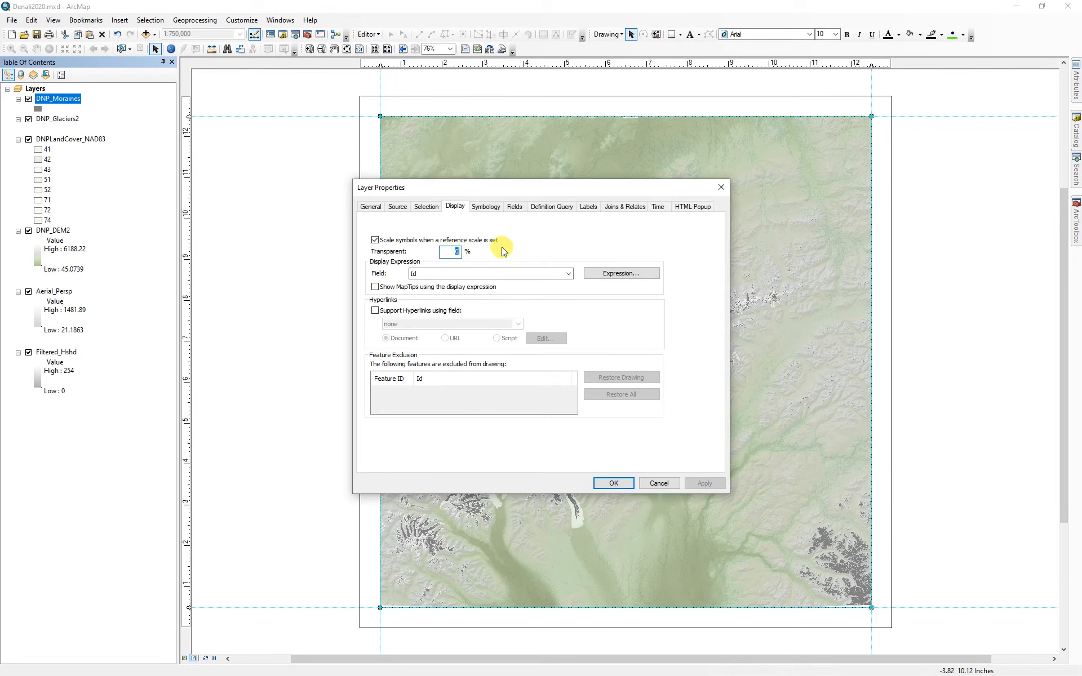
pyautogui.write('50')
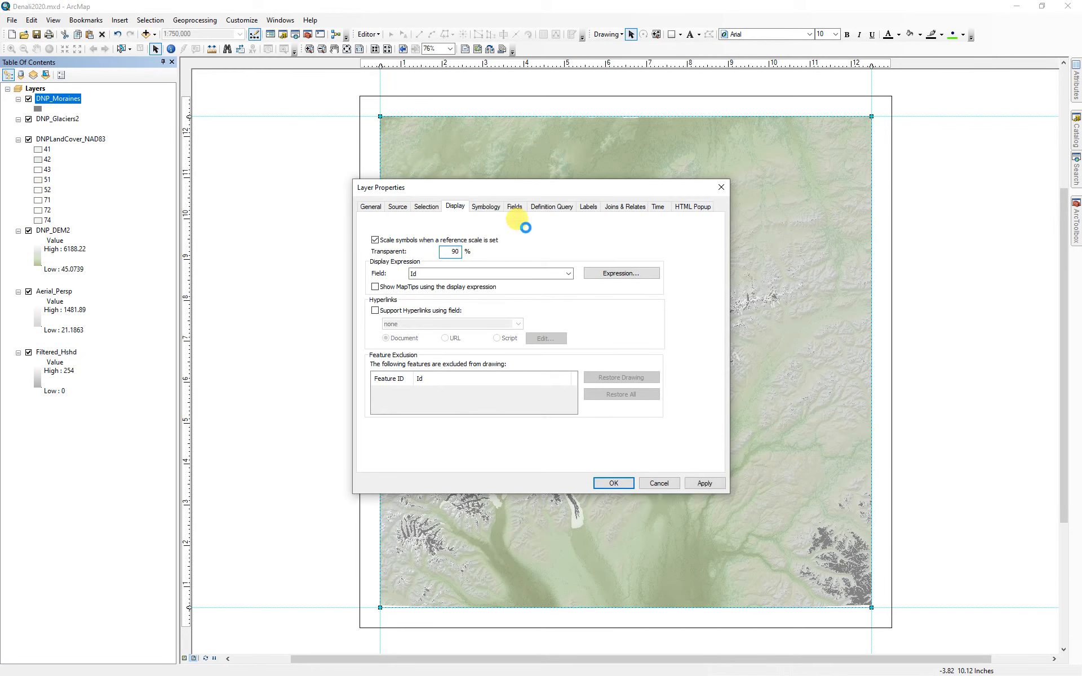
pyautogui.press('Return')
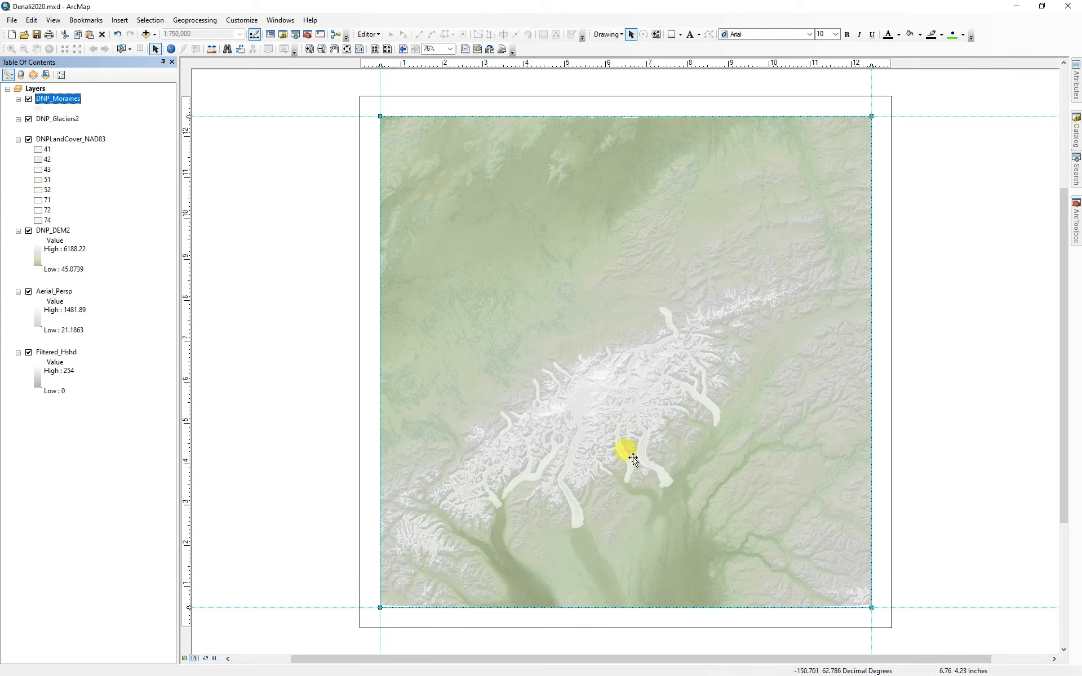
pyautogui.scroll(-2, 616, 459)
pyautogui.scroll(-3, 616, 458)
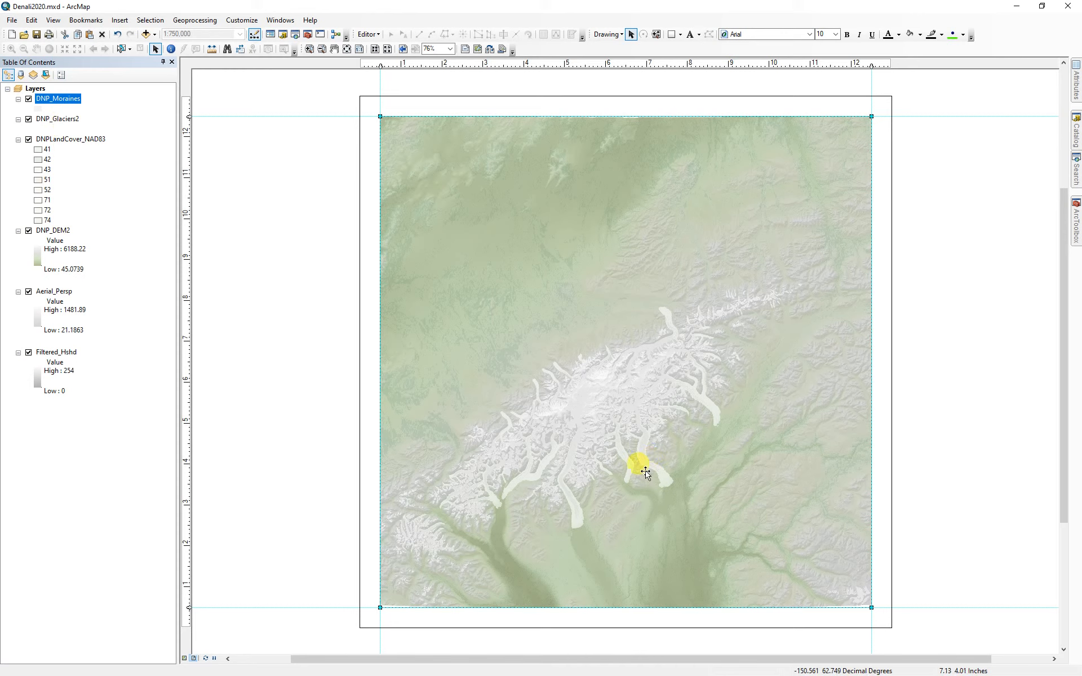
# - Search for the Extract tools and open Extract by Mask
pyautogui.click(1075, 178)
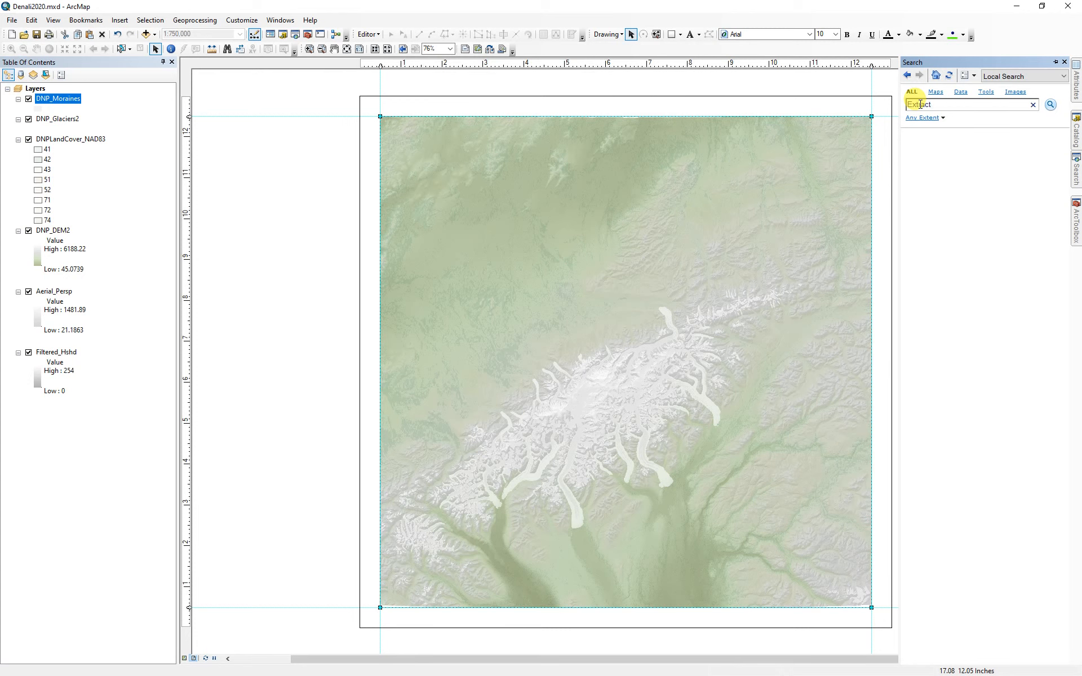
pyautogui.press('Return')
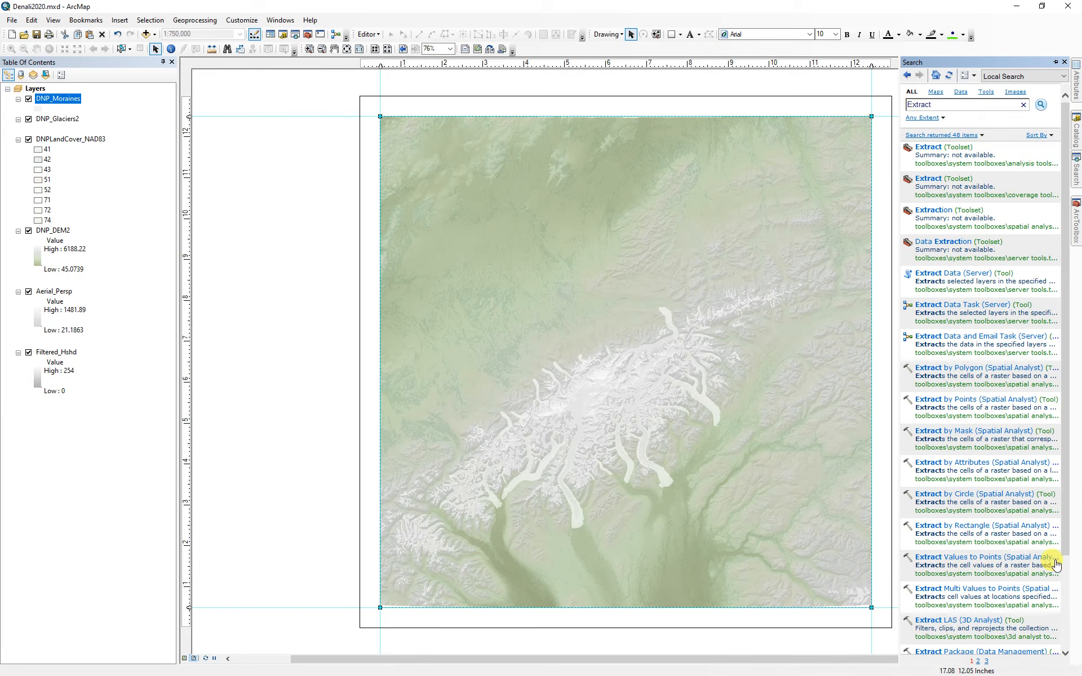
pyautogui.click(961, 432)
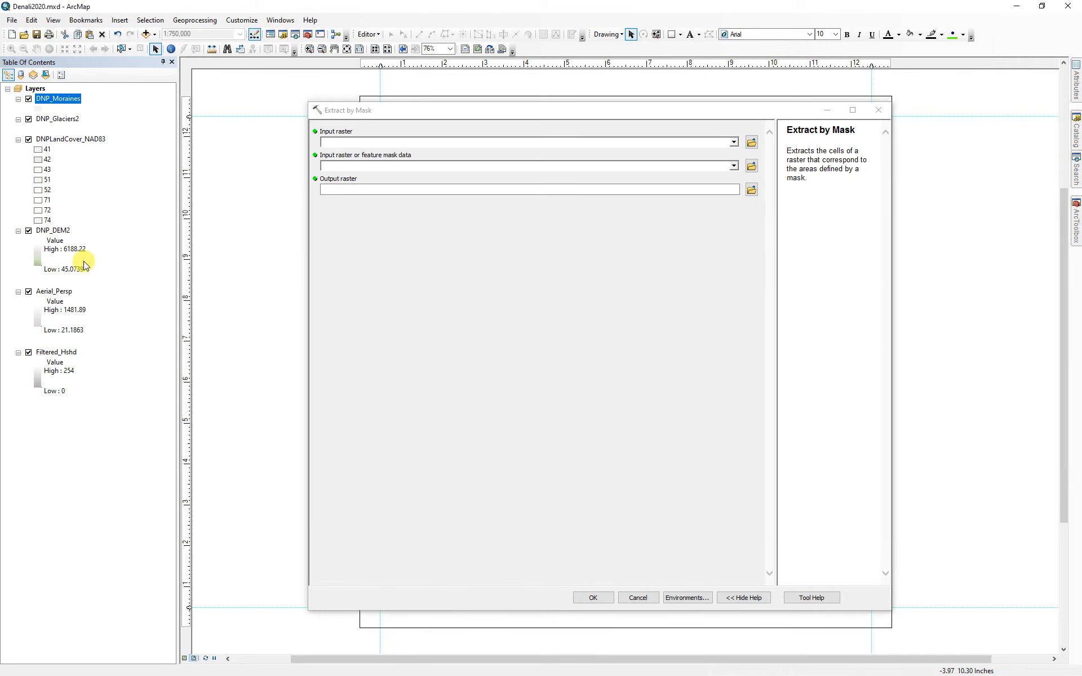
# - Extract the Filtered_Hshd raster using DNP_Glaciers2 as the mask and name the output raster Extract_GlacRelief
pyautogui.moveTo(42, 353); pyautogui.dragTo(410, 142)
pyautogui.moveTo(57, 119); pyautogui.dragTo(447, 165)
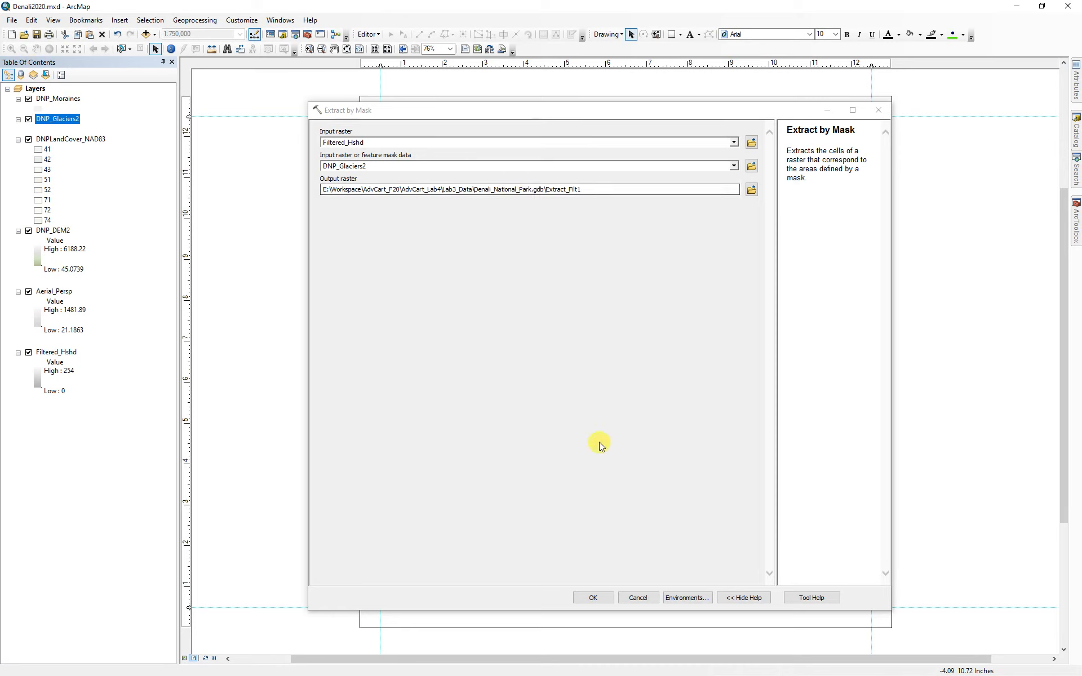
pyautogui.moveTo(581, 190); pyautogui.dragTo(570, 189)
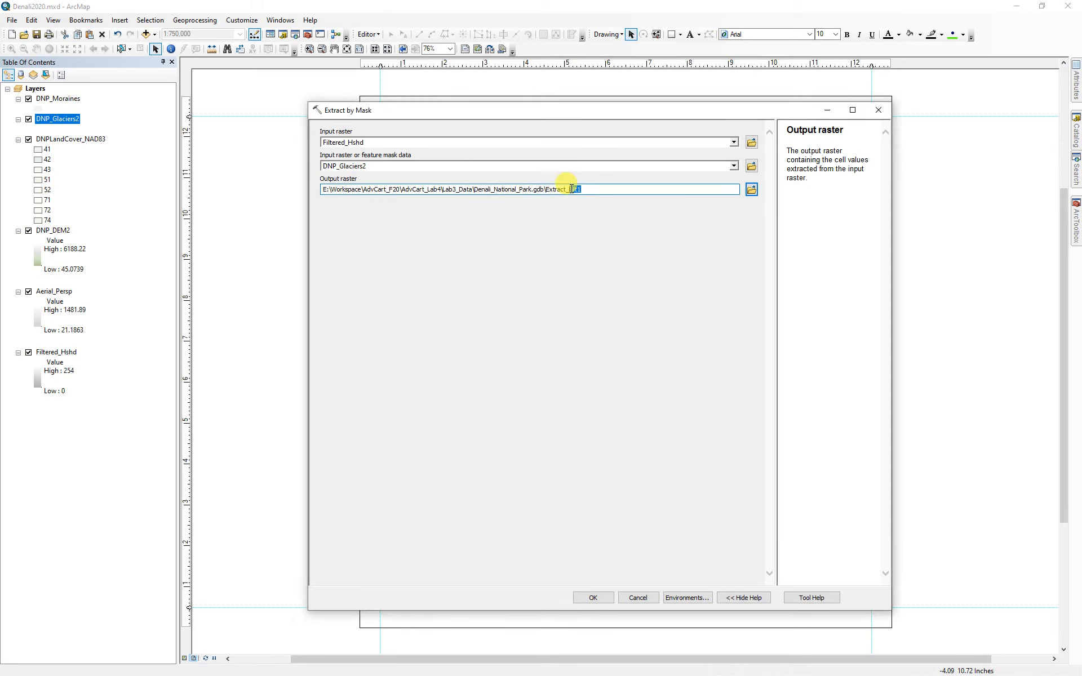
pyautogui.write('G')
pyautogui.click(594, 597)
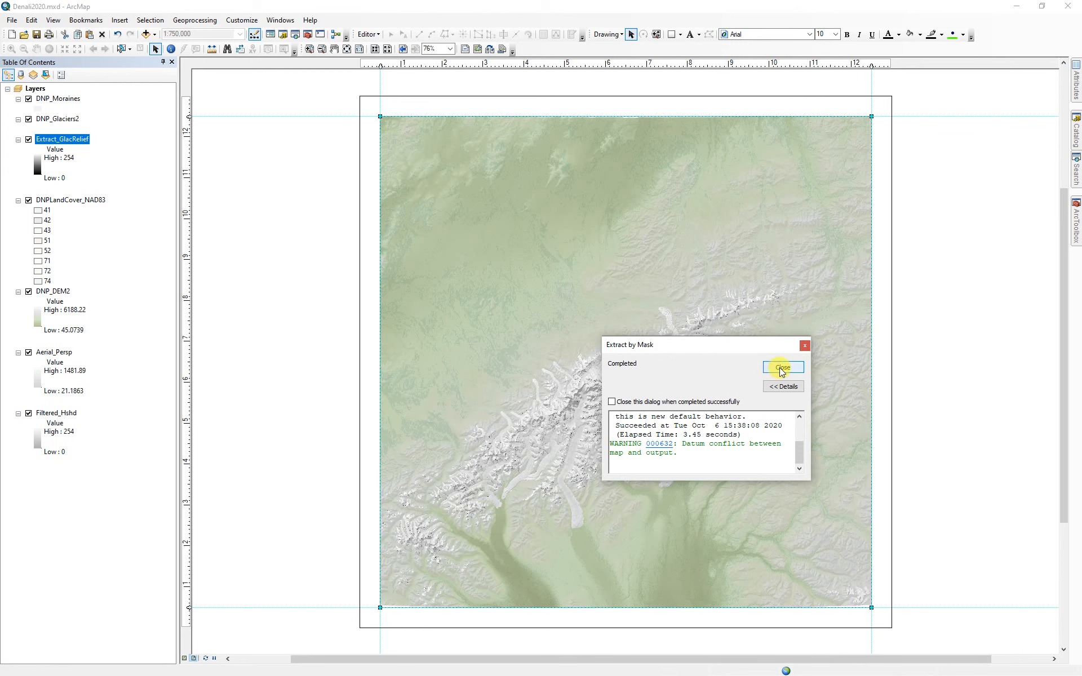
pyautogui.click(782, 368)
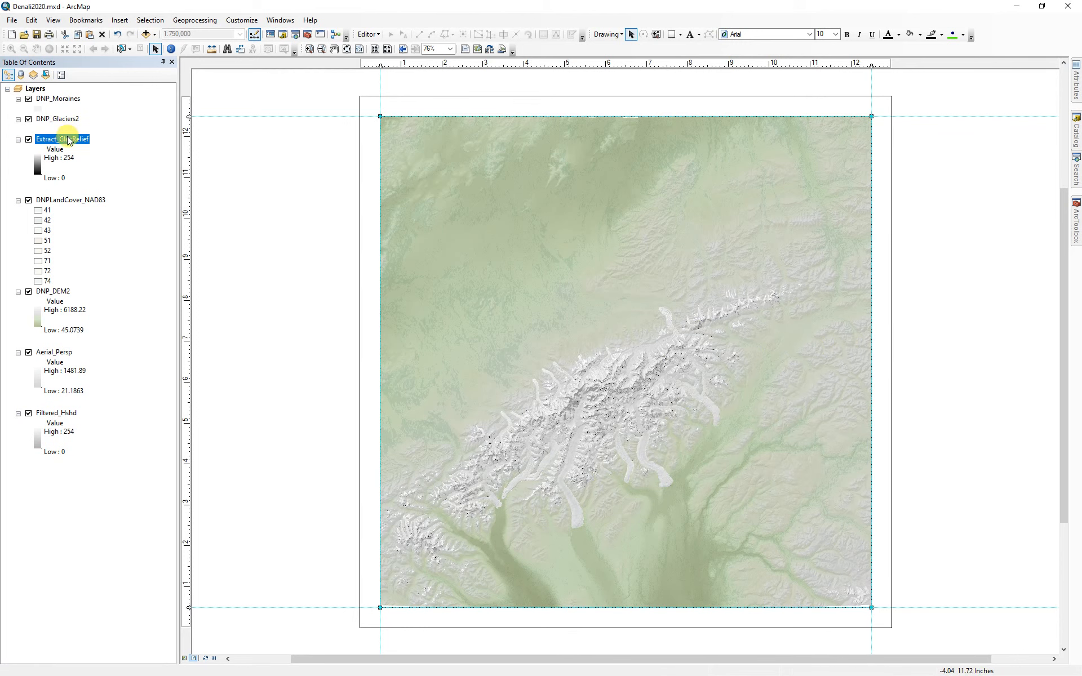
# - Hide the DNP_Glaciers2 and DNP_Moraines layers
pyautogui.keyDown('ctrl'); pyautogui.click(29, 121); pyautogui.keyUp('ctrl')
pyautogui.click(28, 120)
pyautogui.click(29, 100)
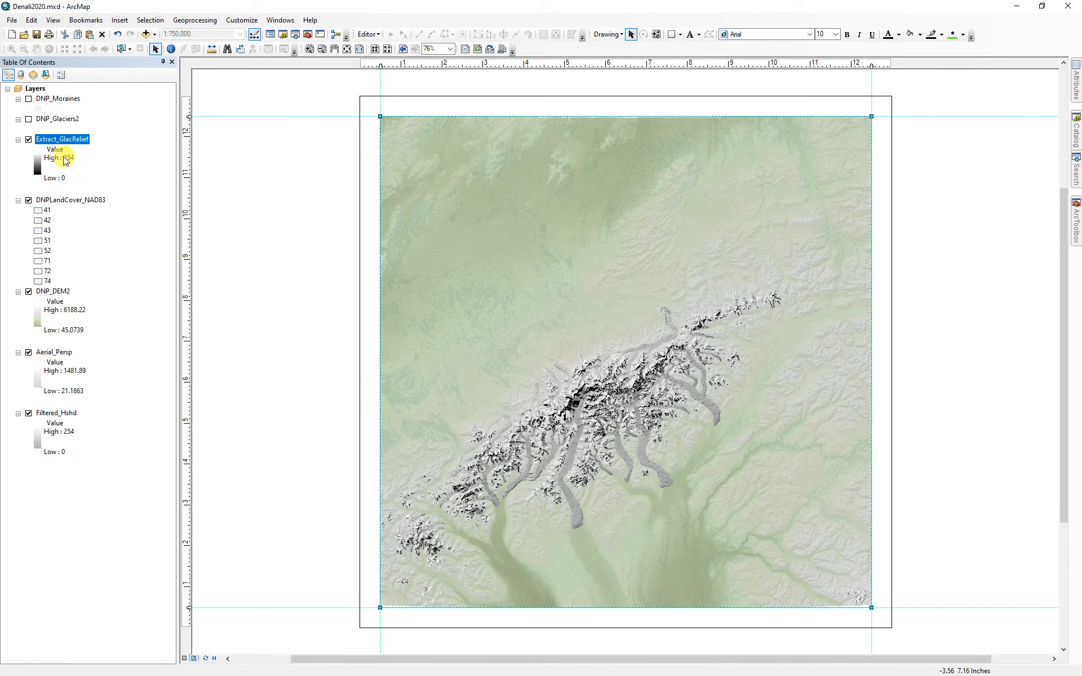
# - Set the Extract_GlacRelief layer's display resampling to Bilinear Interpolation (for continuous data)
pyautogui.doubleClick(59, 139)
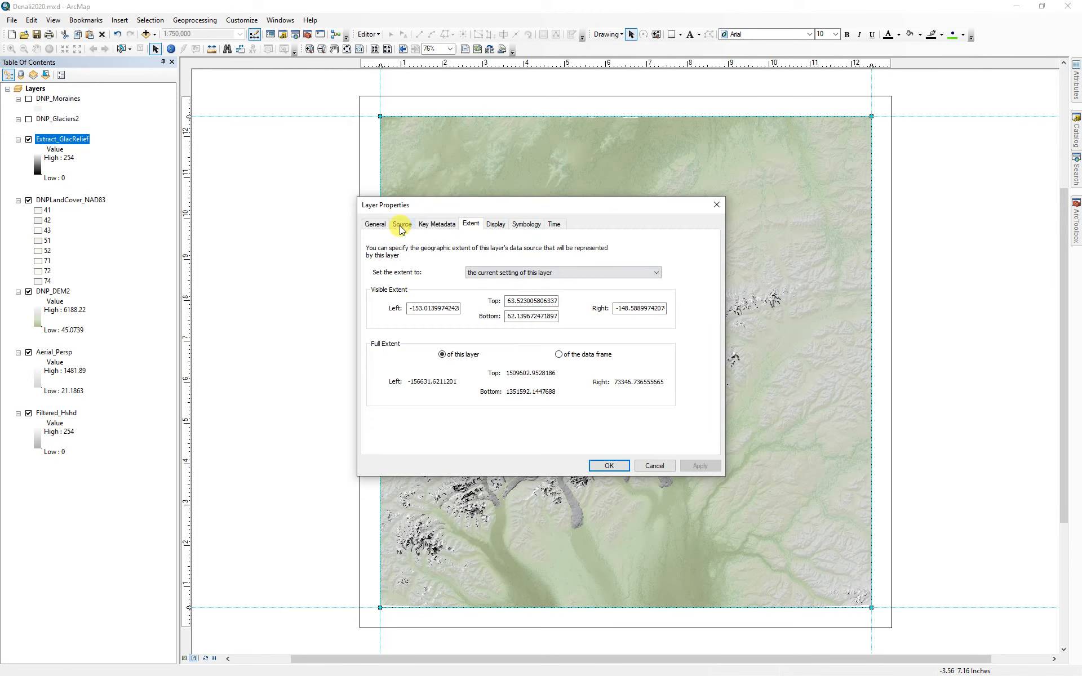
pyautogui.click(496, 224)
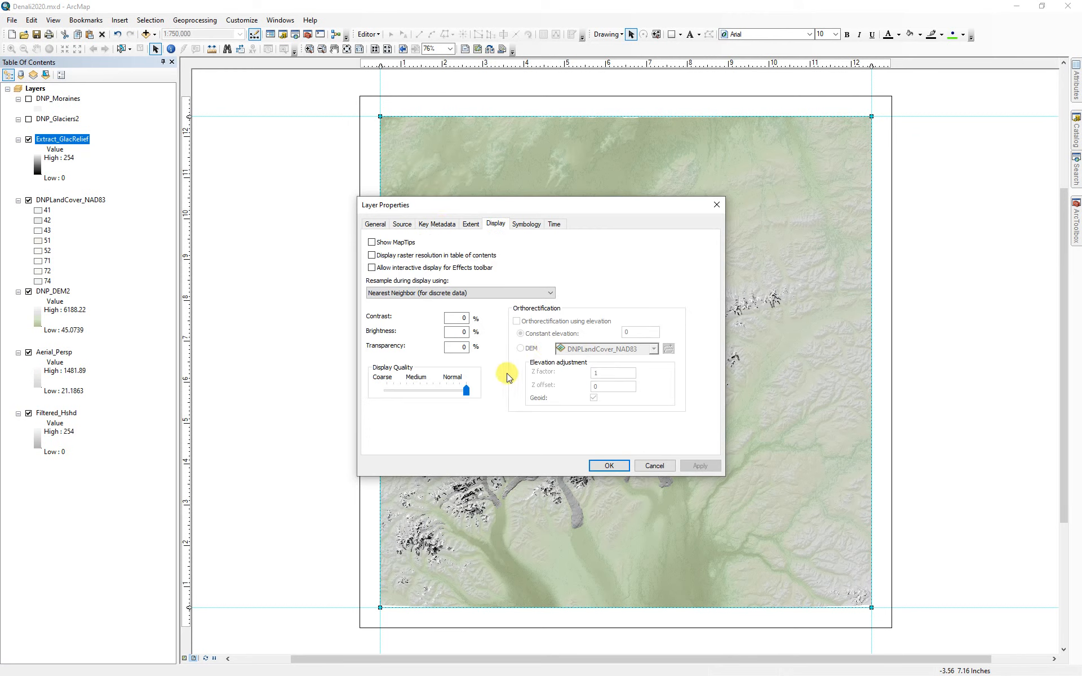
pyautogui.click(483, 292)
pyautogui.click(434, 308)
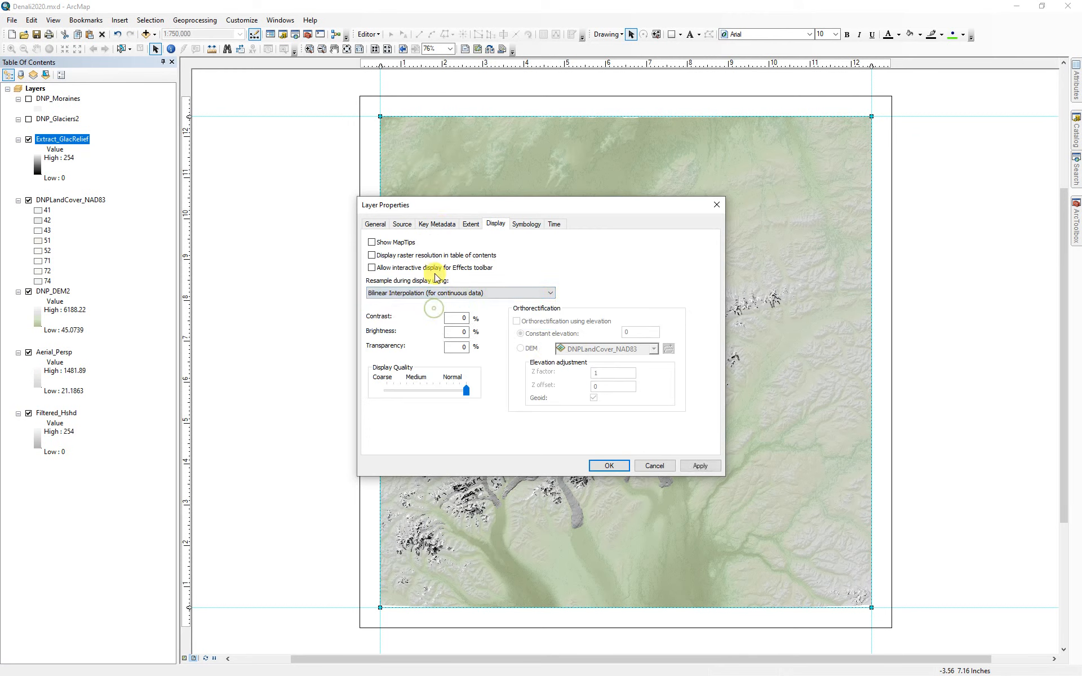
pyautogui.click(522, 226)
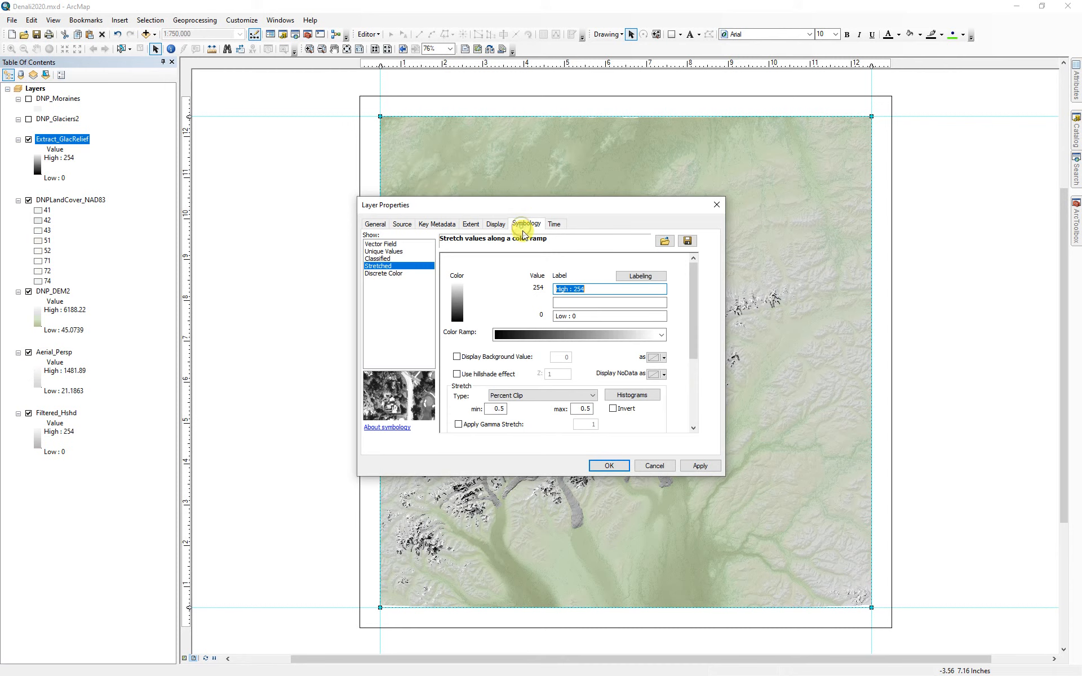
pyautogui.rightClick(636, 334)
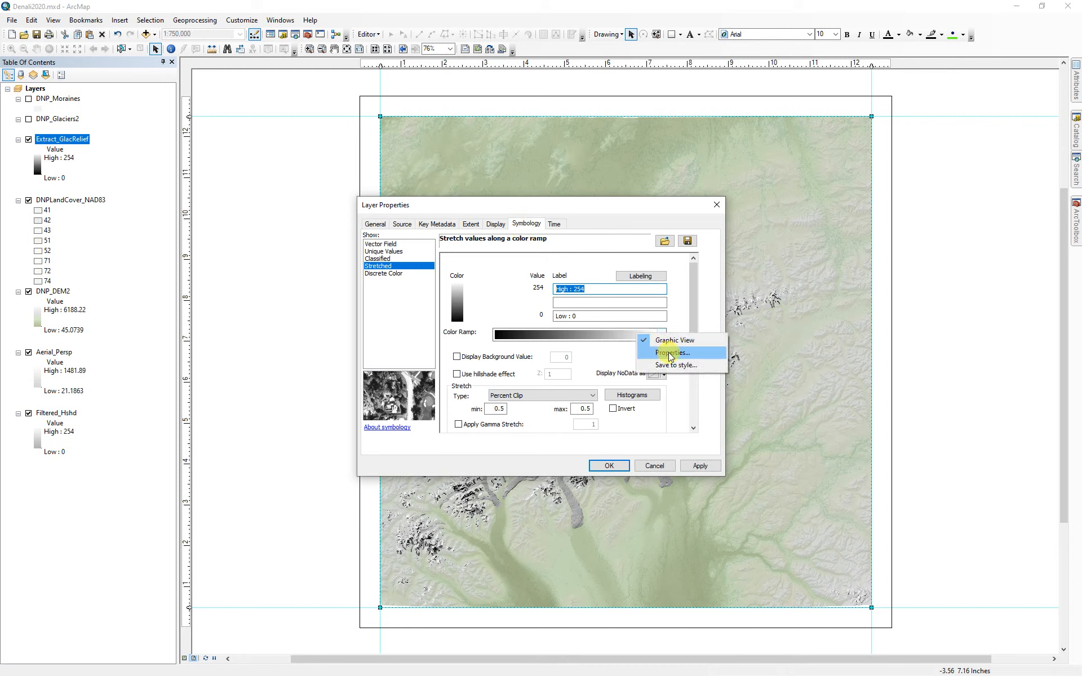
pyautogui.click(667, 352)
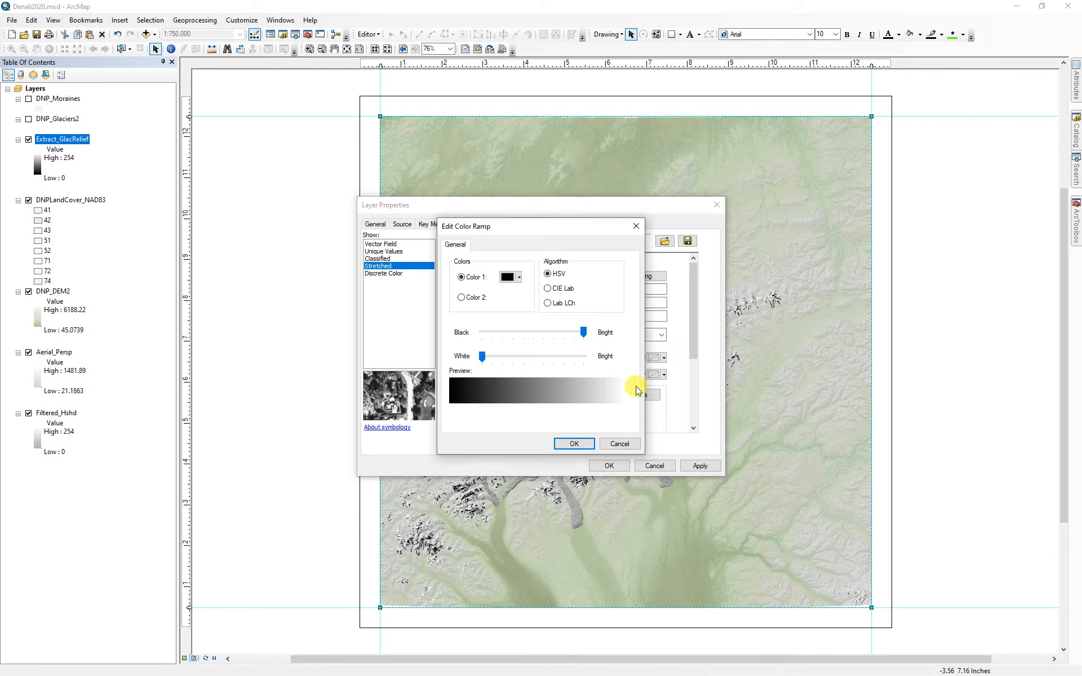
pyautogui.click(624, 443)
# - List the color ramps by name and try the Gray Light to Dark ramp on the Extract_GlacRelief layer
pyautogui.rightClick(632, 335)
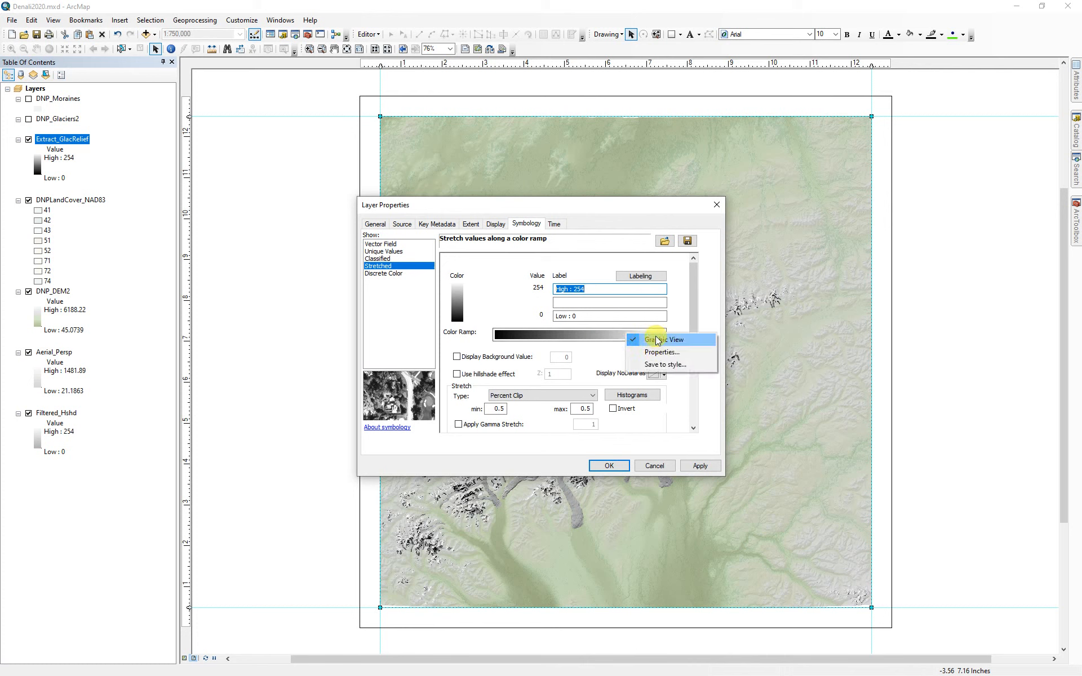
pyautogui.click(642, 341)
pyautogui.click(662, 335)
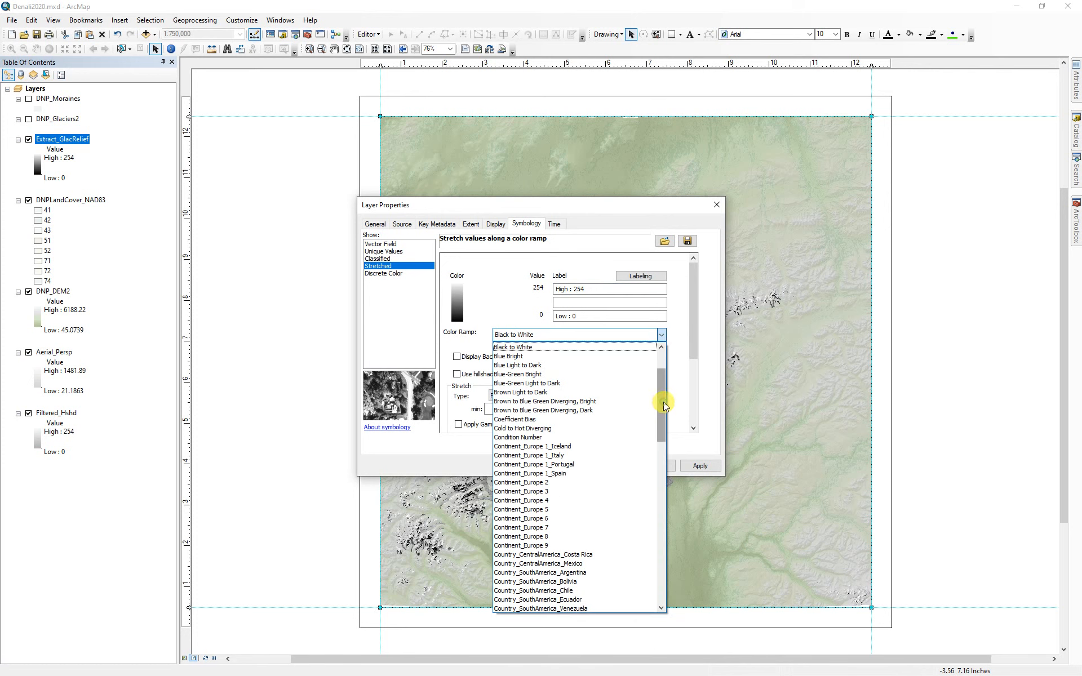
pyautogui.moveTo(664, 401); pyautogui.dragTo(664, 447)
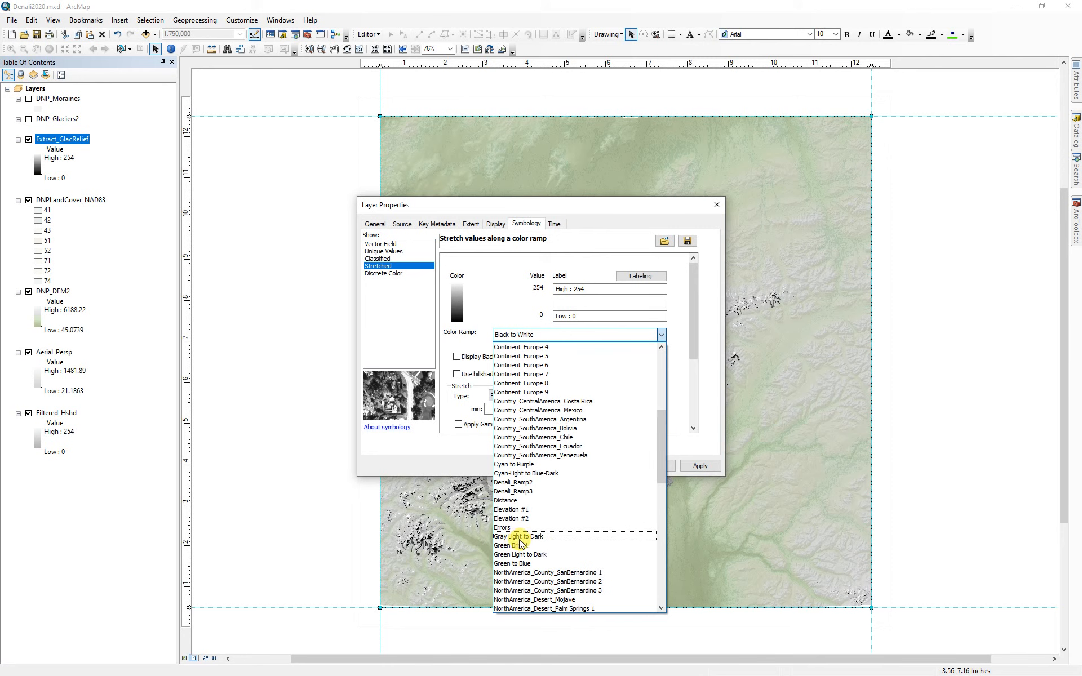
pyautogui.click(528, 538)
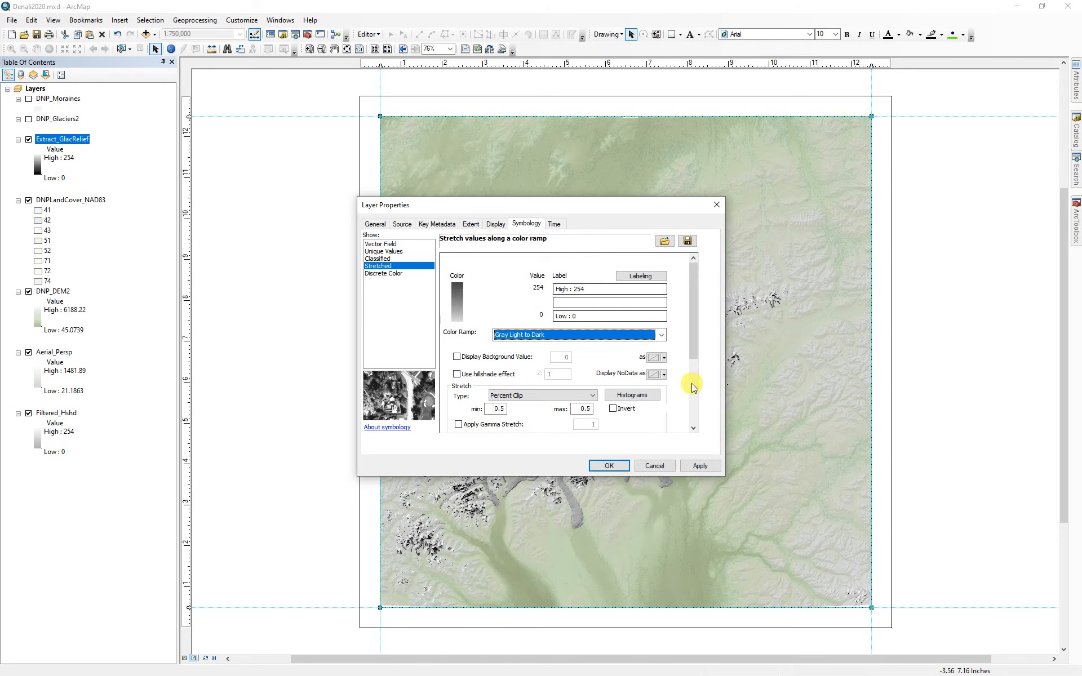
pyautogui.click(707, 470)
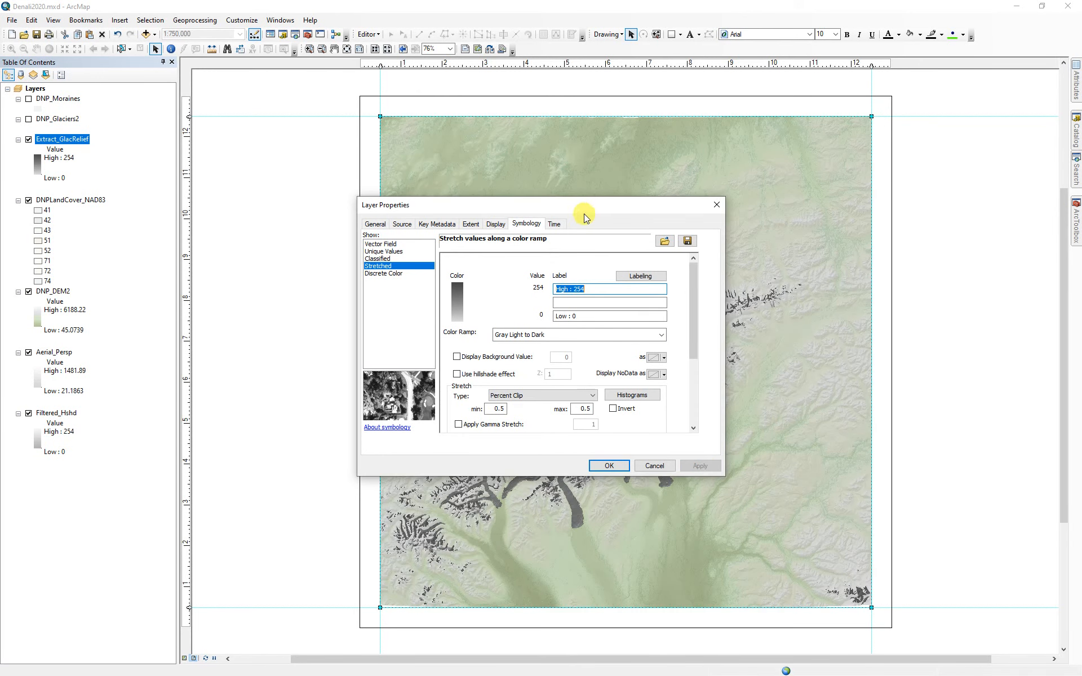
pyautogui.moveTo(591, 209); pyautogui.dragTo(337, 177)
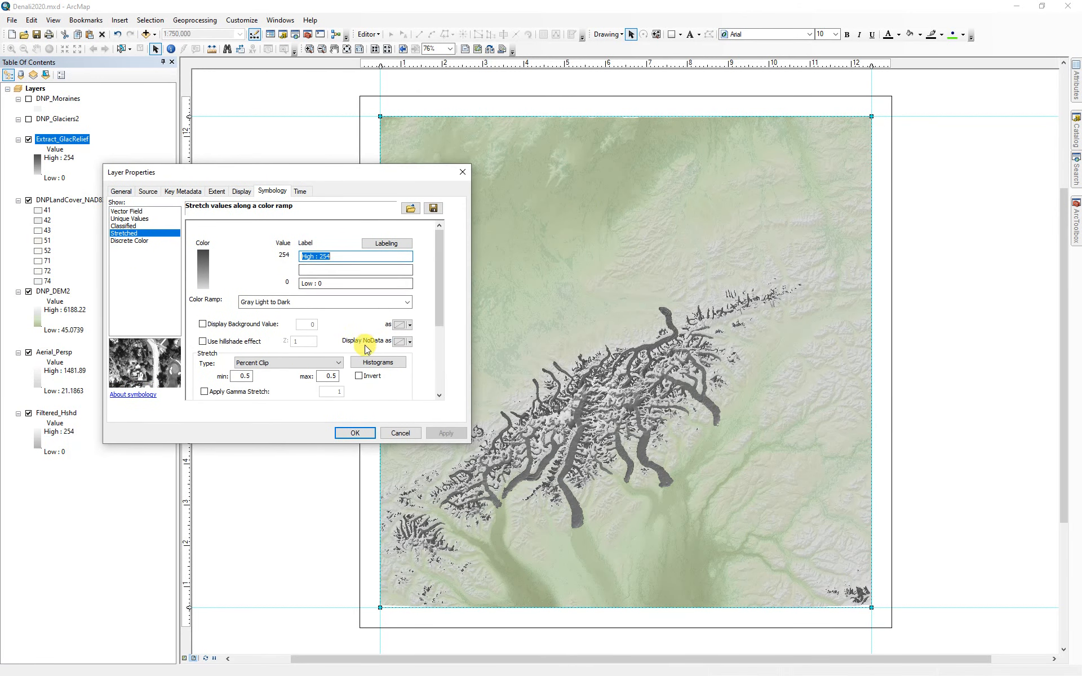
# - Apply the 30Grey to White color ramp to the Extract_GlacRelief layer and finish editing its properties
pyautogui.click(406, 303)
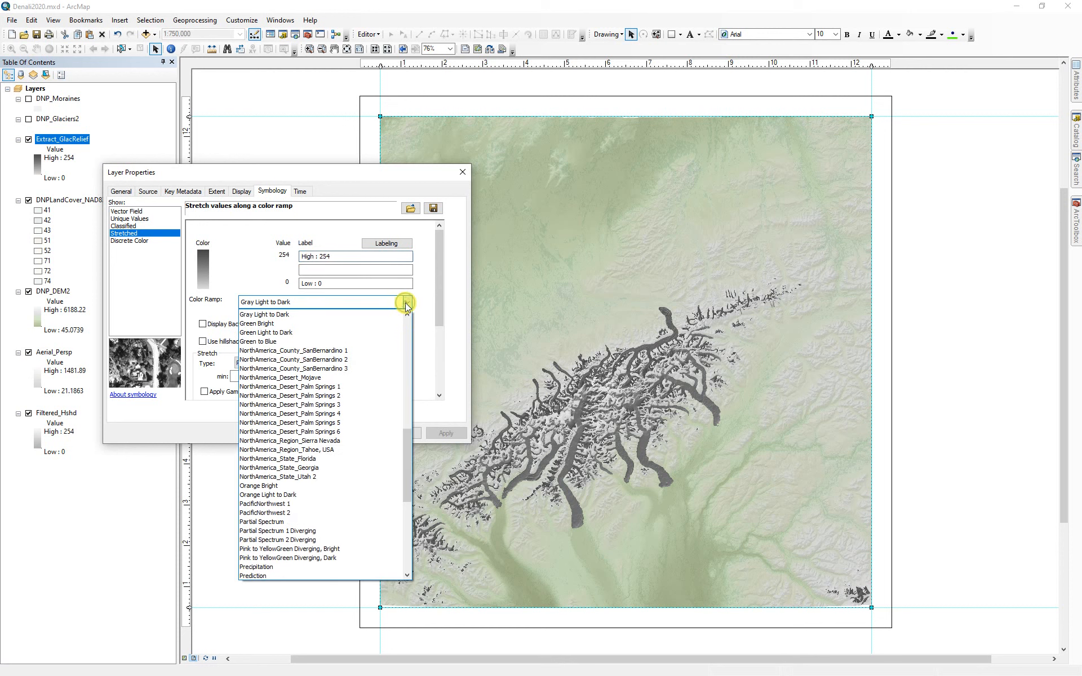
pyautogui.moveTo(405, 459); pyautogui.dragTo(406, 350)
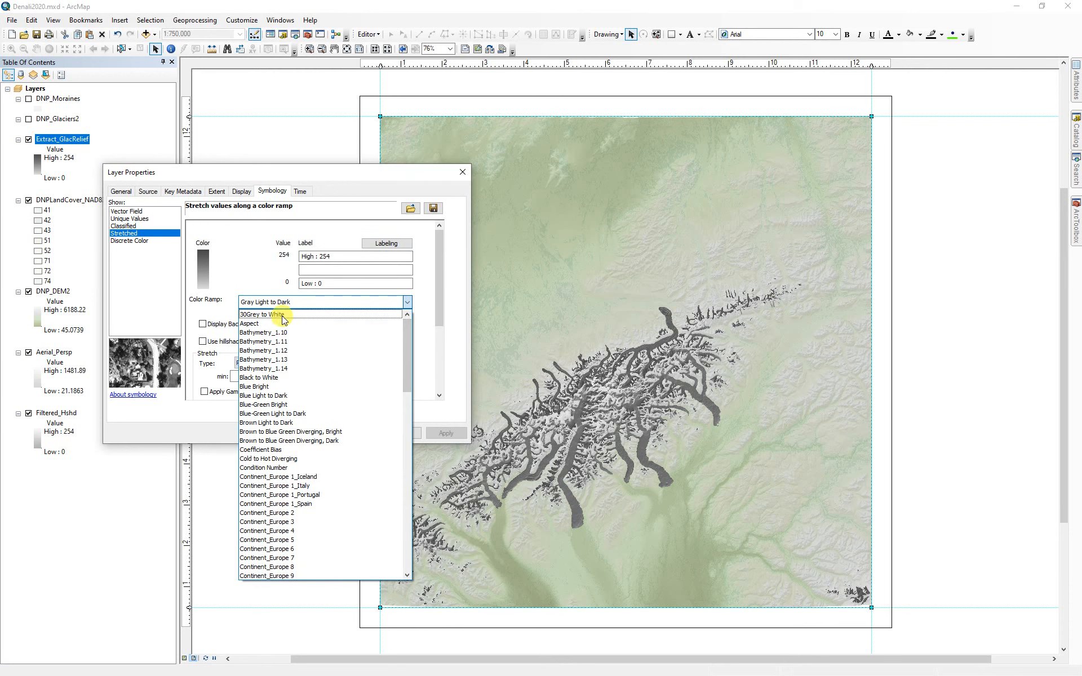
pyautogui.click(271, 316)
pyautogui.click(445, 432)
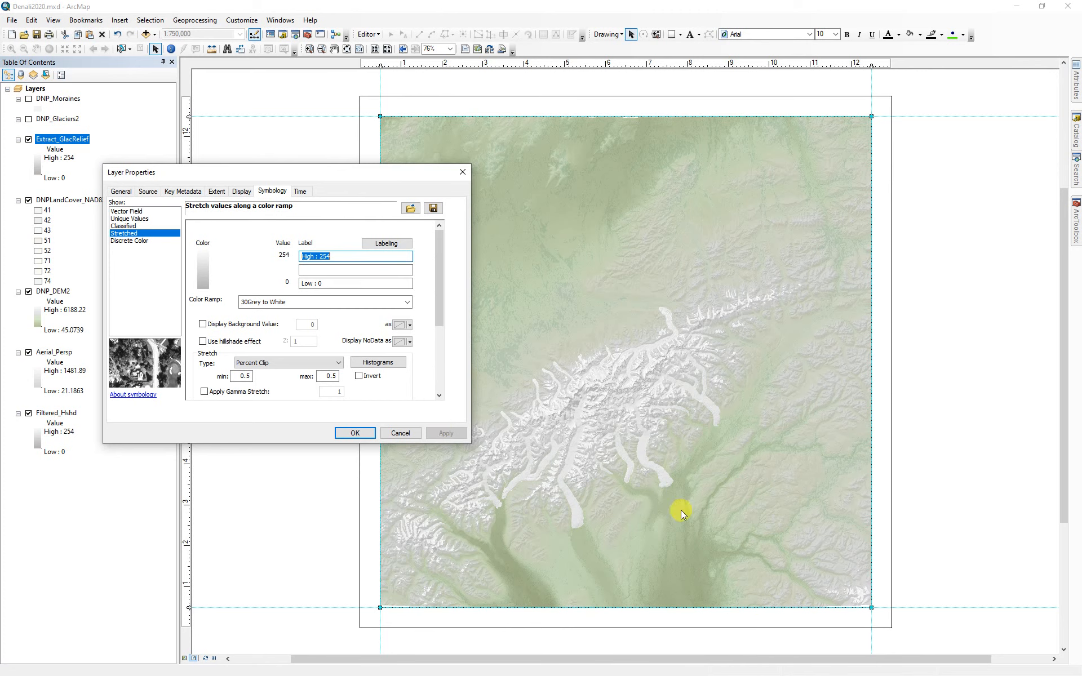
pyautogui.click(355, 433)
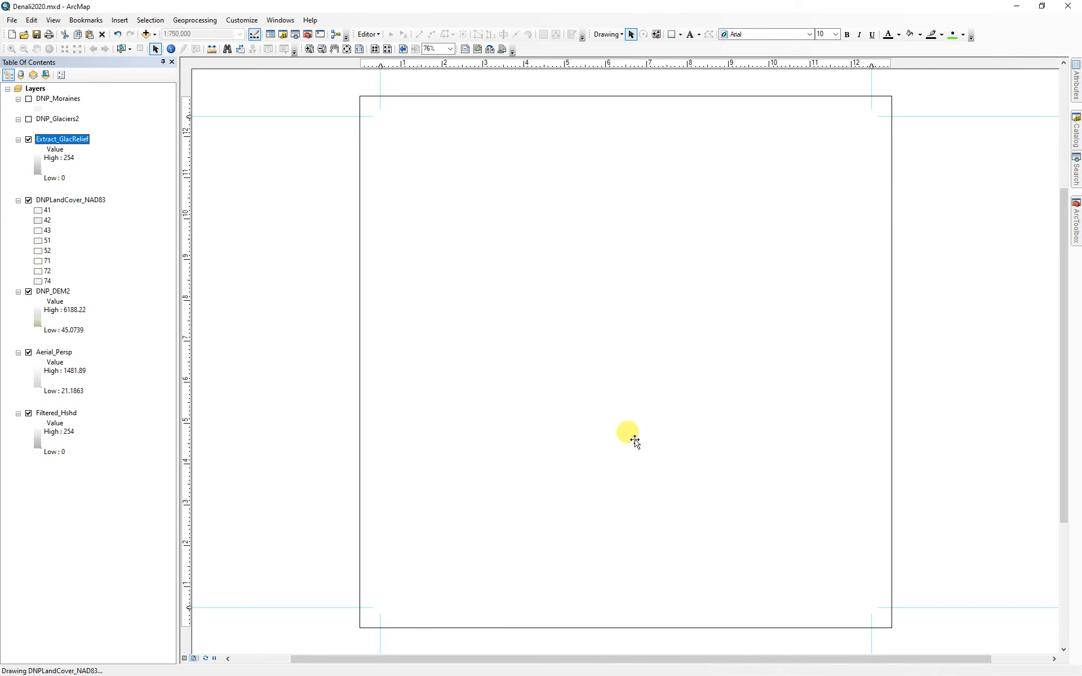
# - Examine the glacier relief up close and turn the DNP_Glaciers2 and DNP_Moraines layers back on
pyautogui.scroll(-2, 624, 427)
pyautogui.scroll(4, 622, 432)
pyautogui.scroll(2, 623, 433)
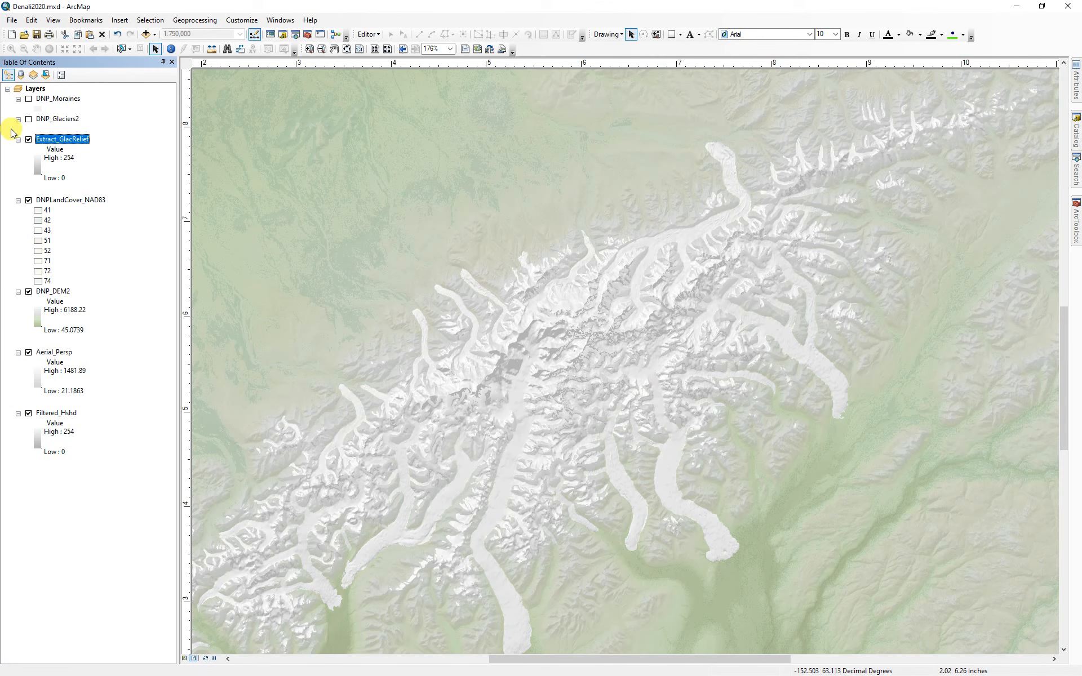
pyautogui.click(29, 119)
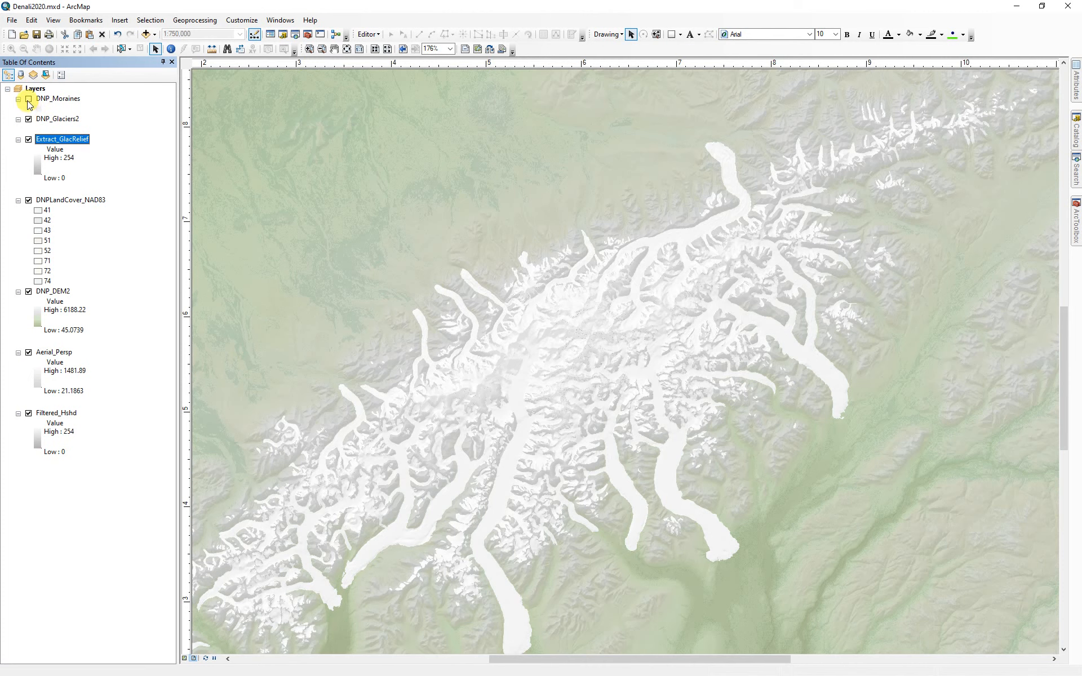
pyautogui.click(29, 100)
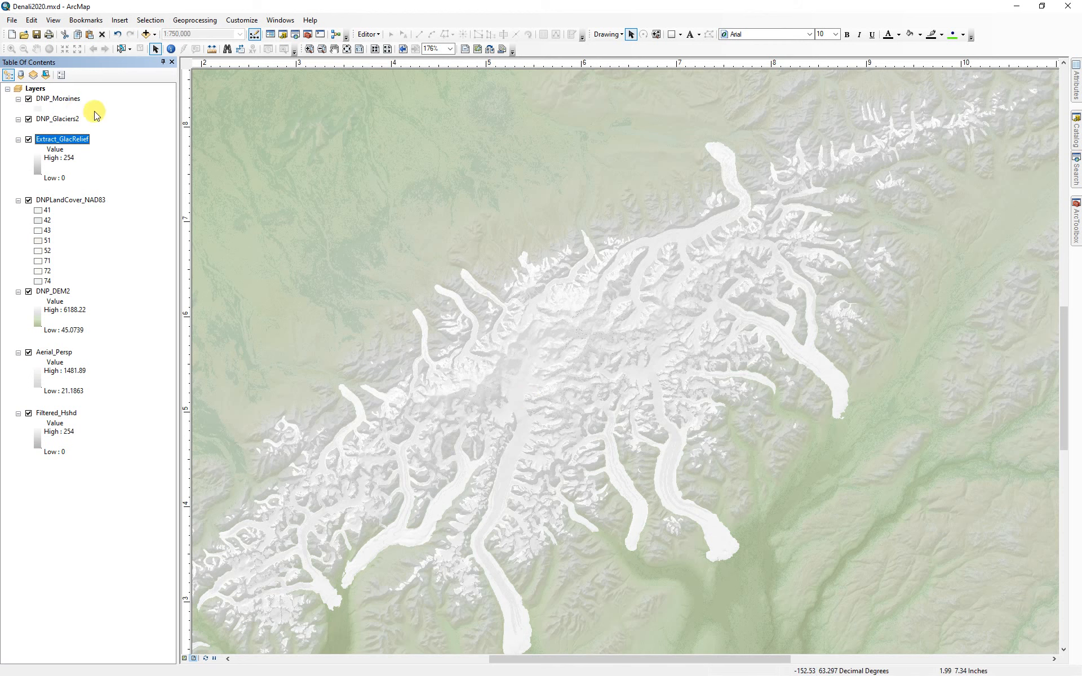
pyautogui.click(347, 50)
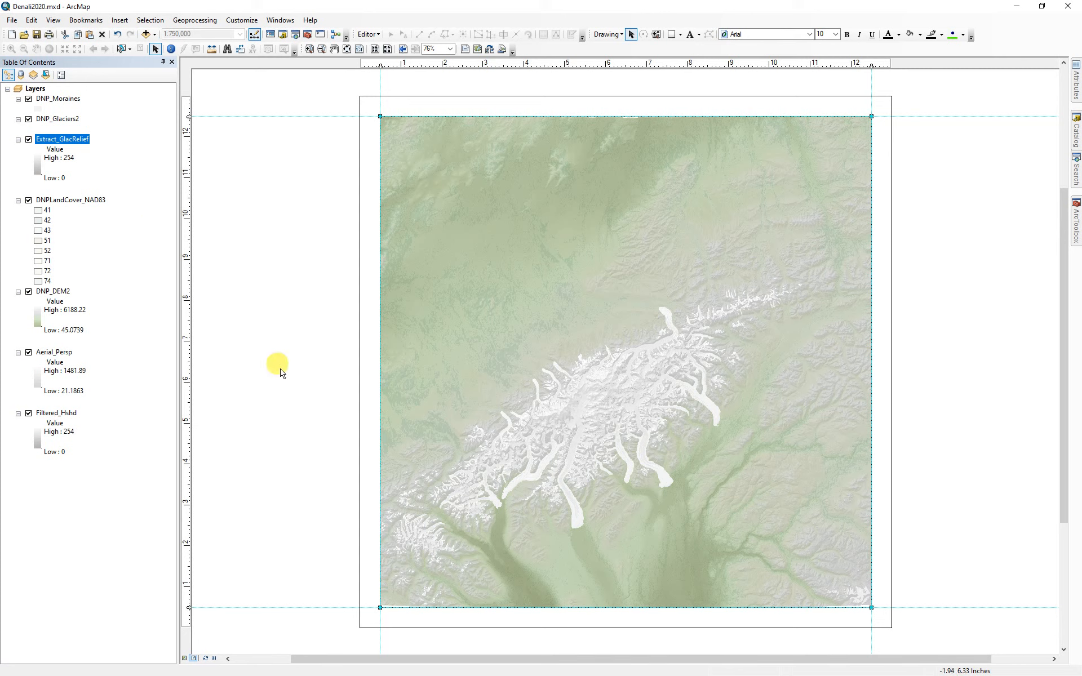
# - Set up a map export in TIFF format with a resolution of 600 dpi
pyautogui.click(12, 20)
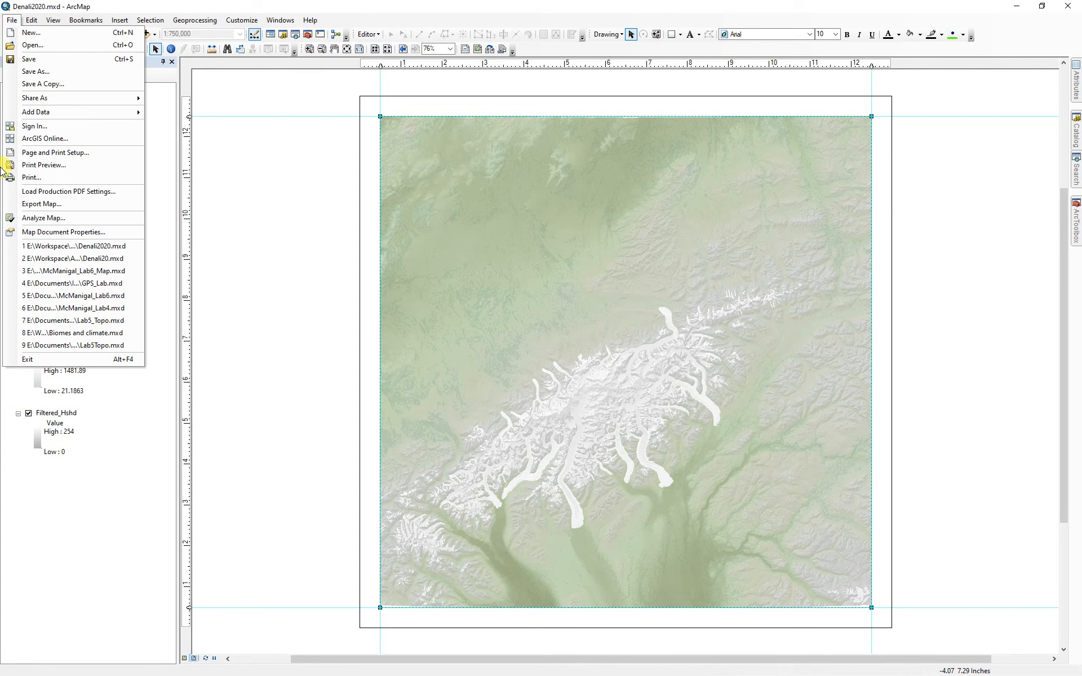
pyautogui.click(52, 204)
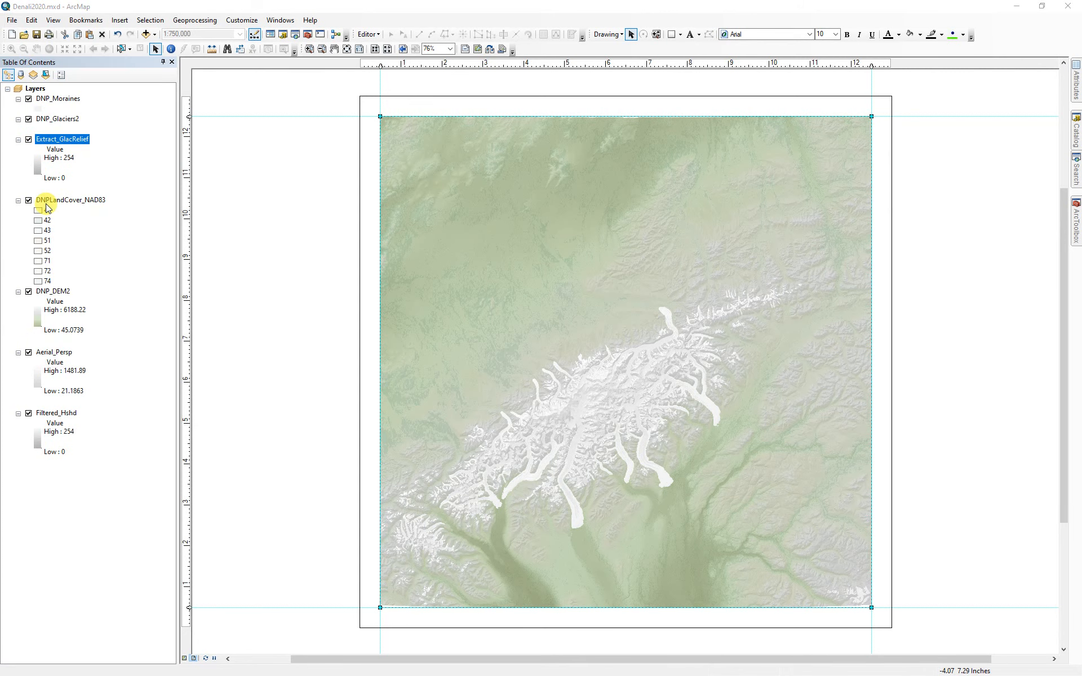
pyautogui.click(604, 357)
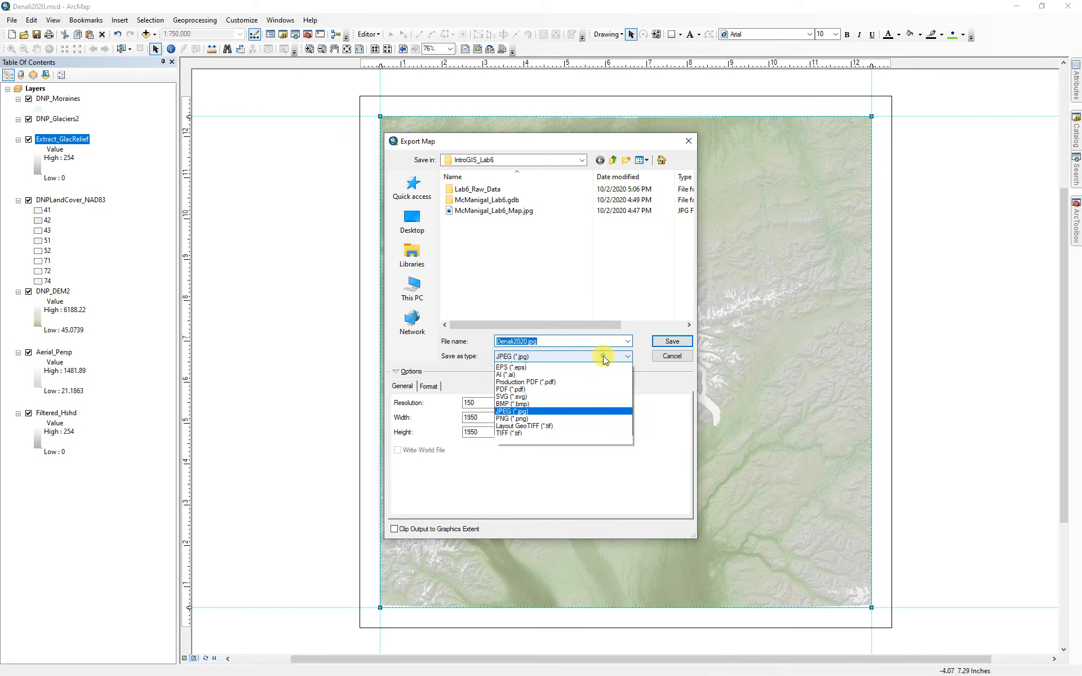
pyautogui.click(507, 437)
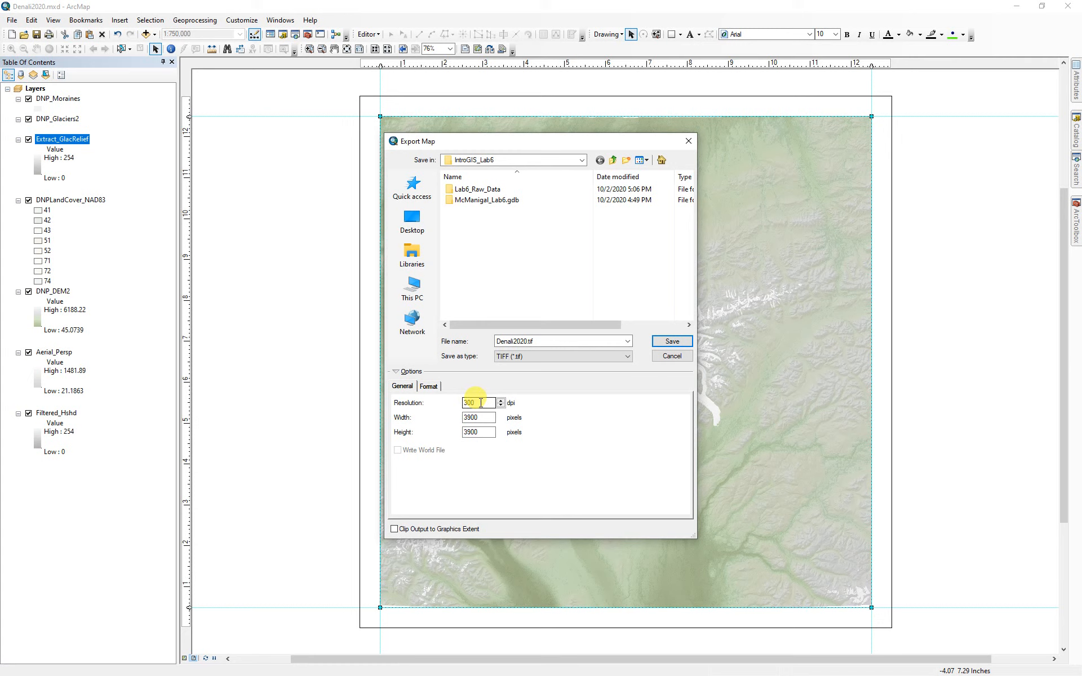
pyautogui.write('6')
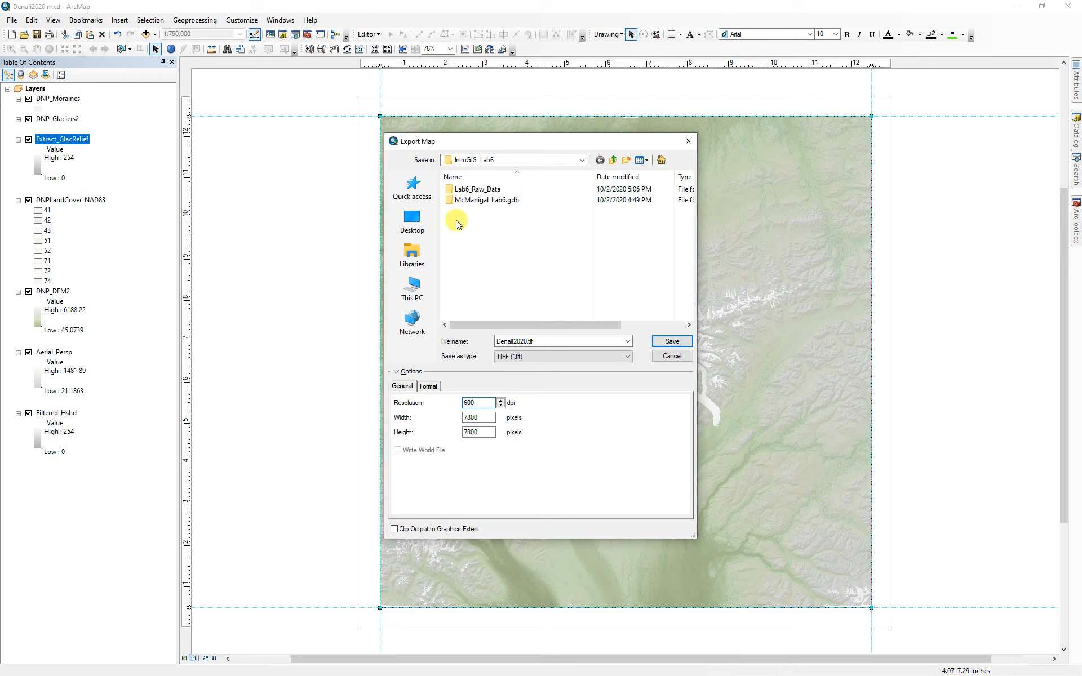
# - Name the exported map file DenaliRelief
pyautogui.doubleClick(517, 340)
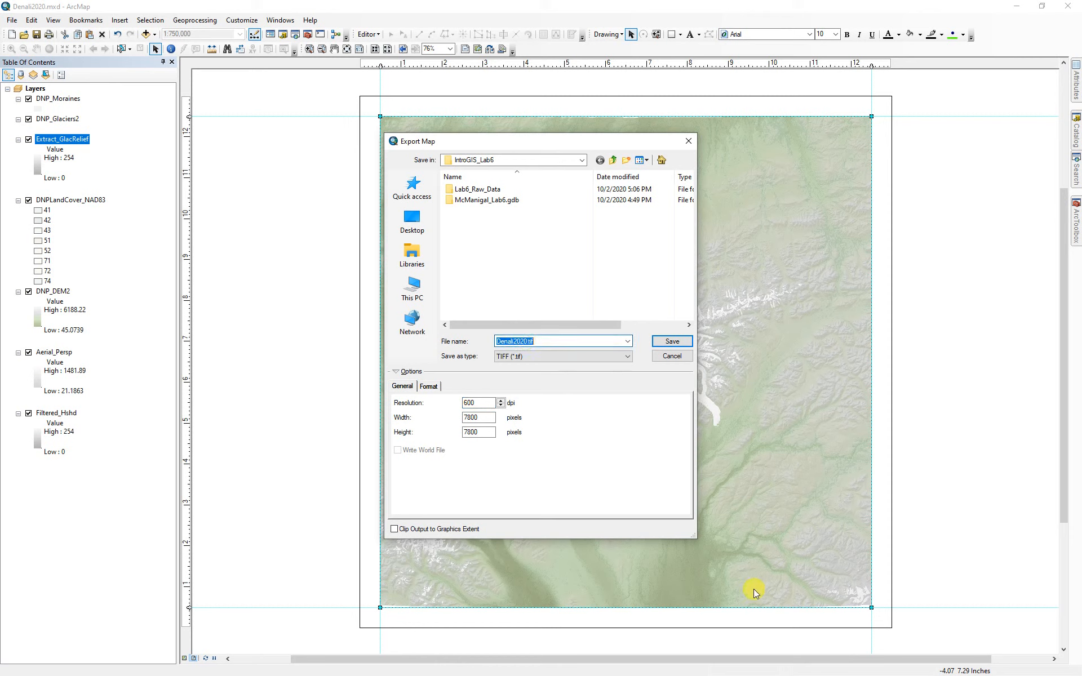
pyautogui.write('Relief')
pyautogui.click(500, 356)
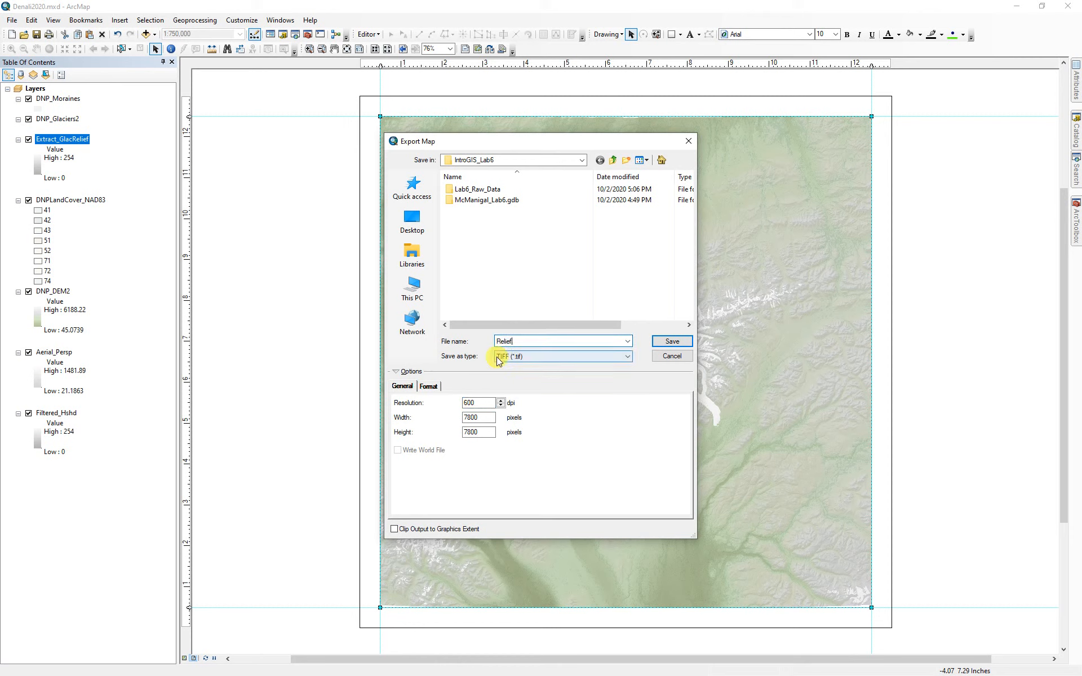
pyautogui.click(504, 341)
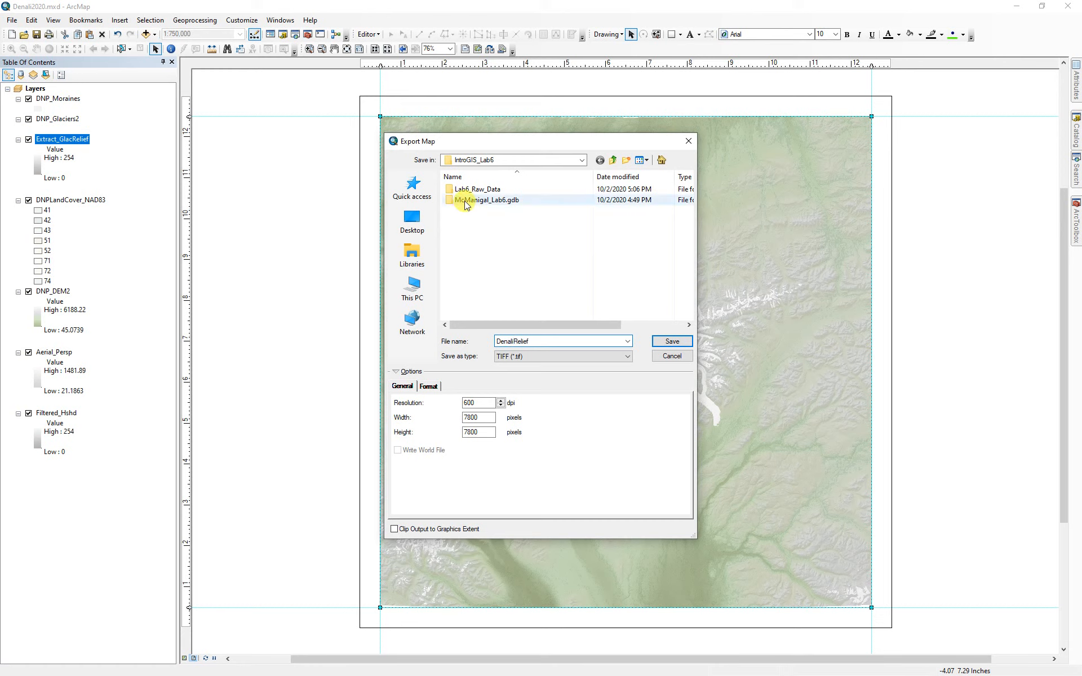
# - Choose the AdvCart_Lab4 folder as the export location and export the map there
pyautogui.click(662, 160)
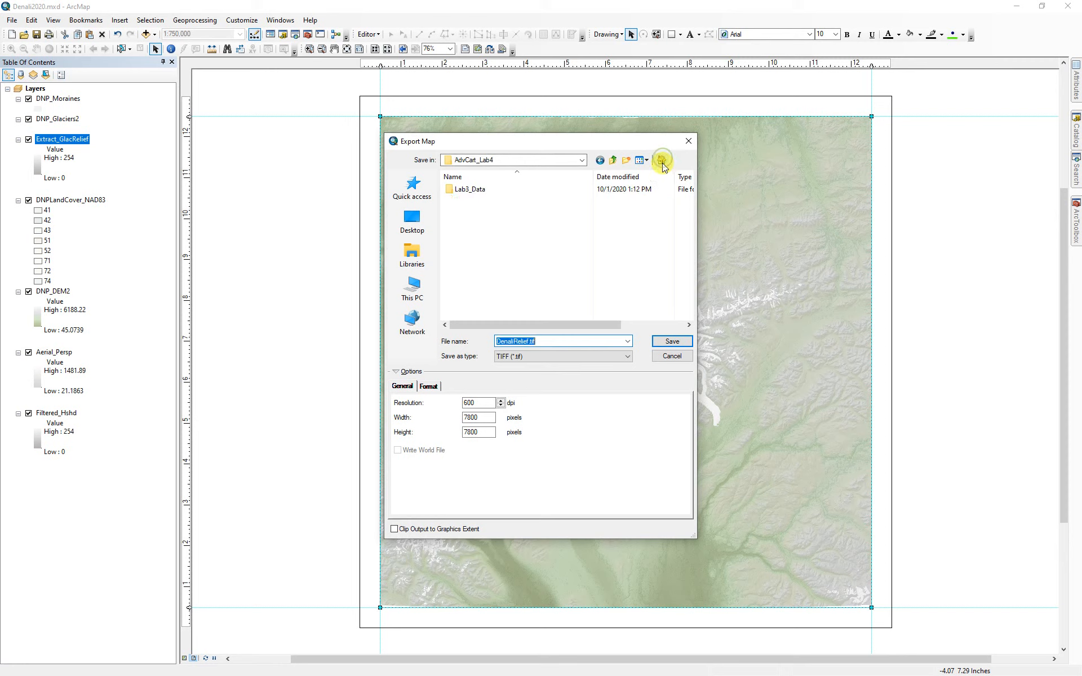
pyautogui.click(582, 161)
pyautogui.click(615, 163)
pyautogui.click(615, 163)
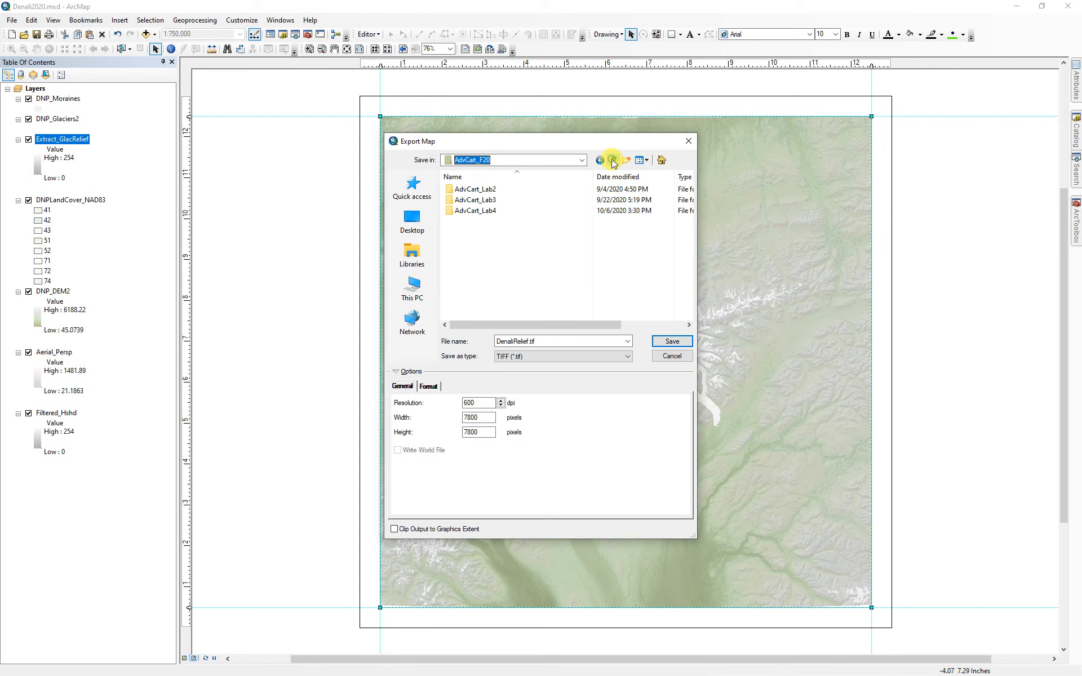
pyautogui.doubleClick(483, 211)
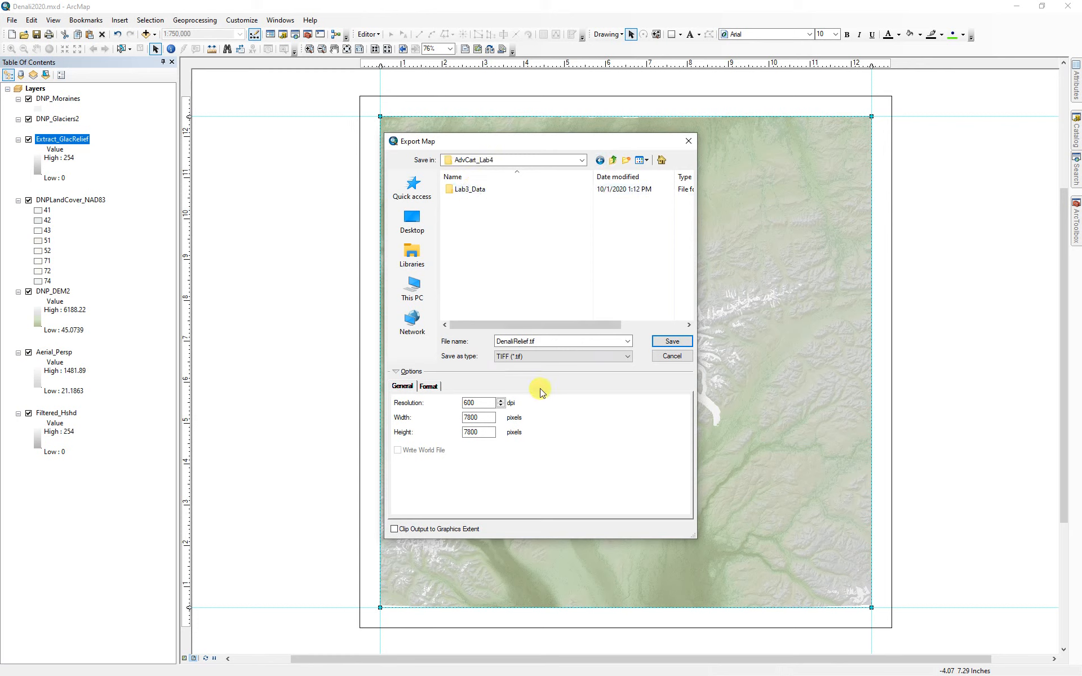
pyautogui.click(670, 341)
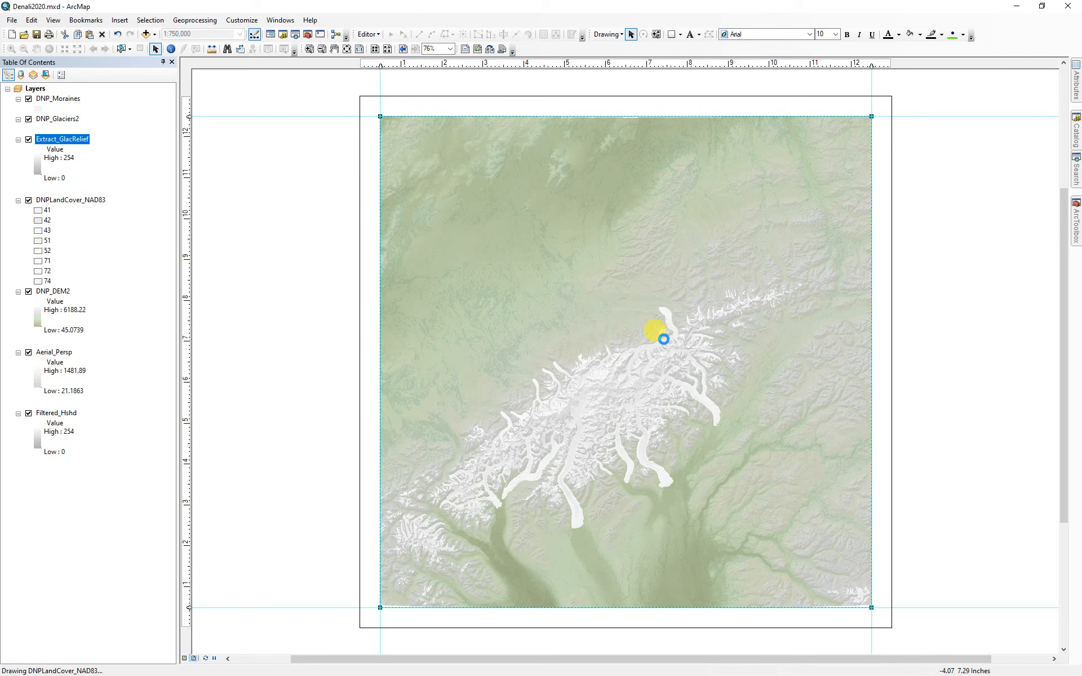